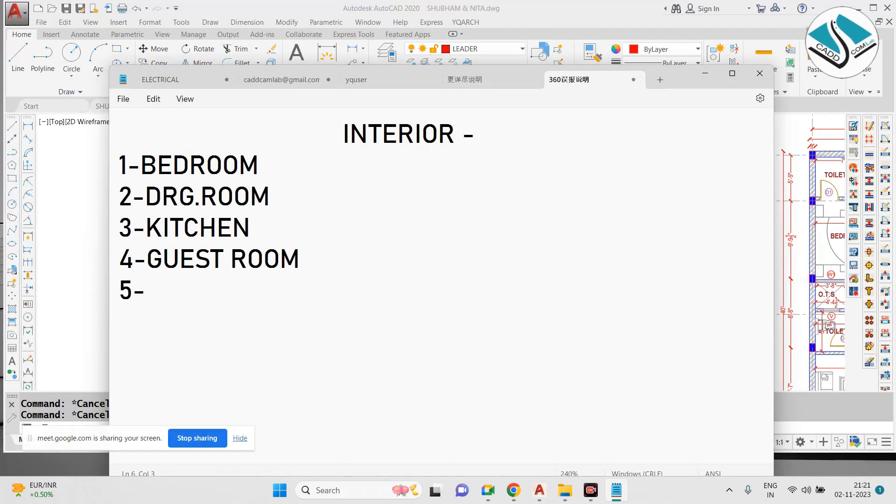
Step: Complete the fifth entry of the room list as "TOILET-" and leave a blank line below it
type("TOILET-")
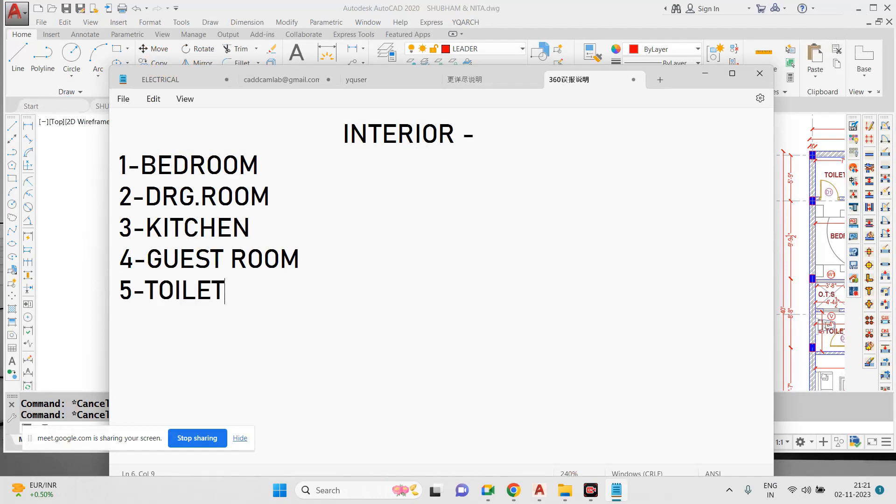
key("Return")
key("Return")
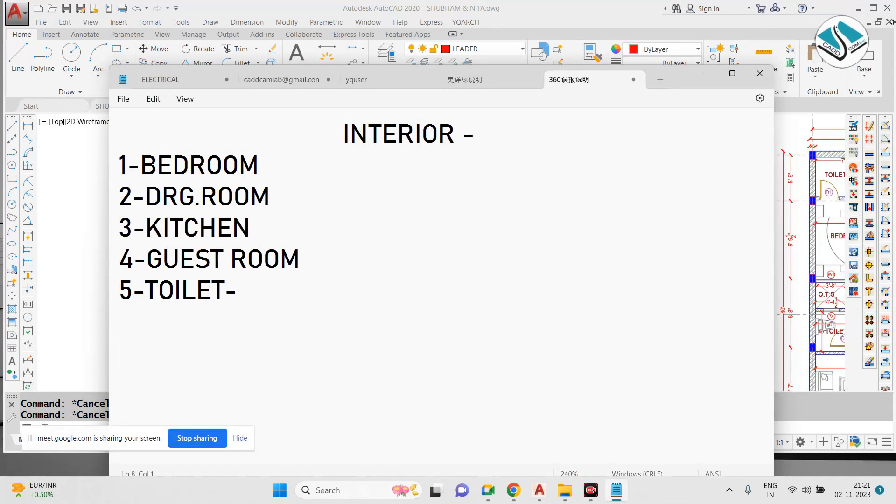
Step: Maximize the notes window and start a second numbered list with "1-WARDROBE-" and "2-TV,UNIT"
left_click(732, 74)
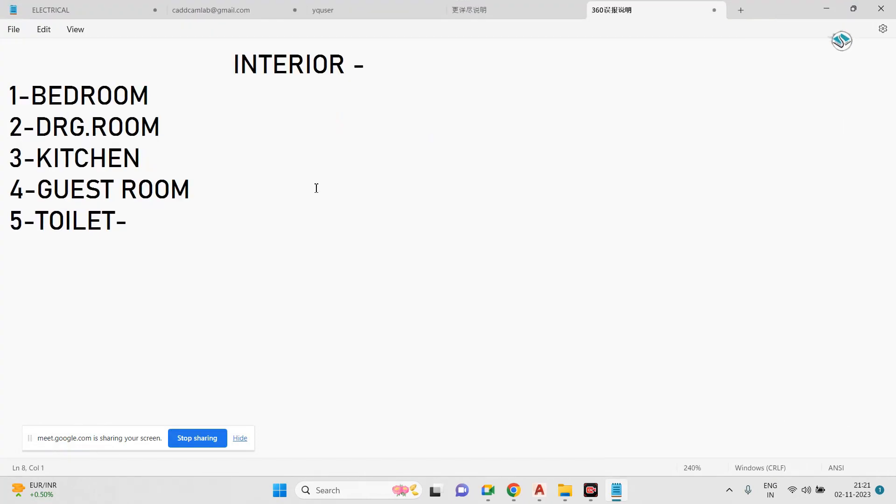
type("1-W")
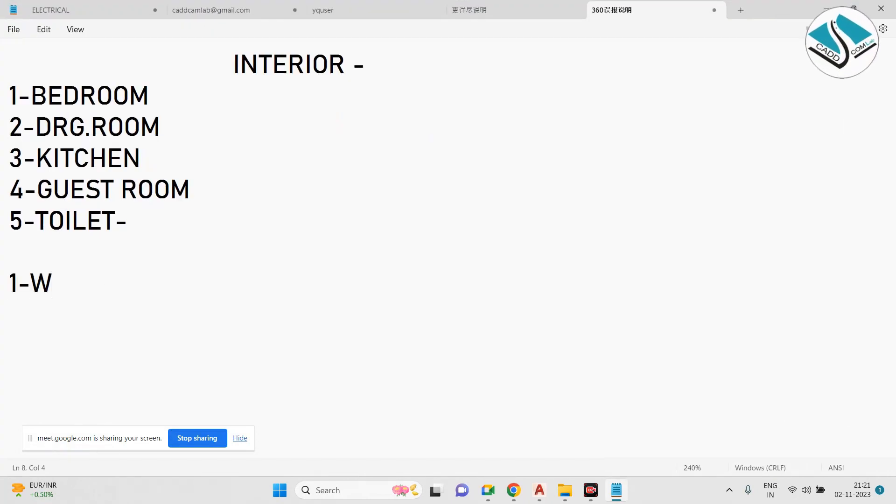
type("ARDROBE")
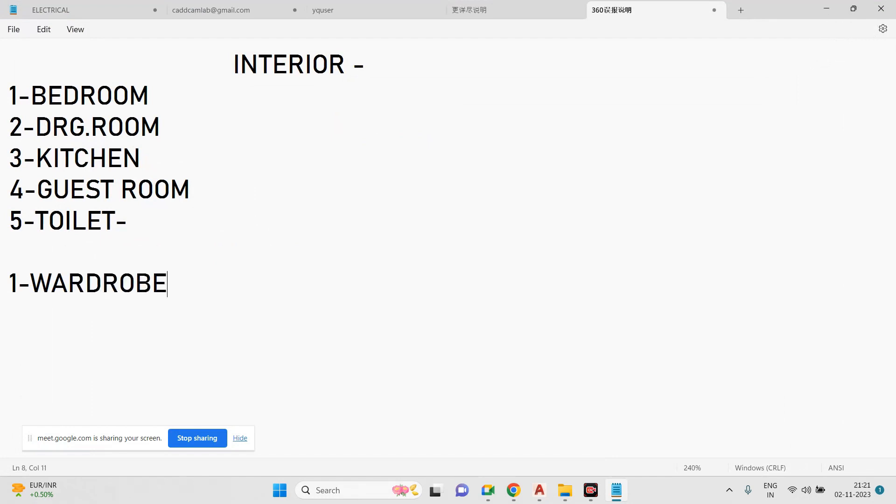
type("-")
key("Return")
type("2-")
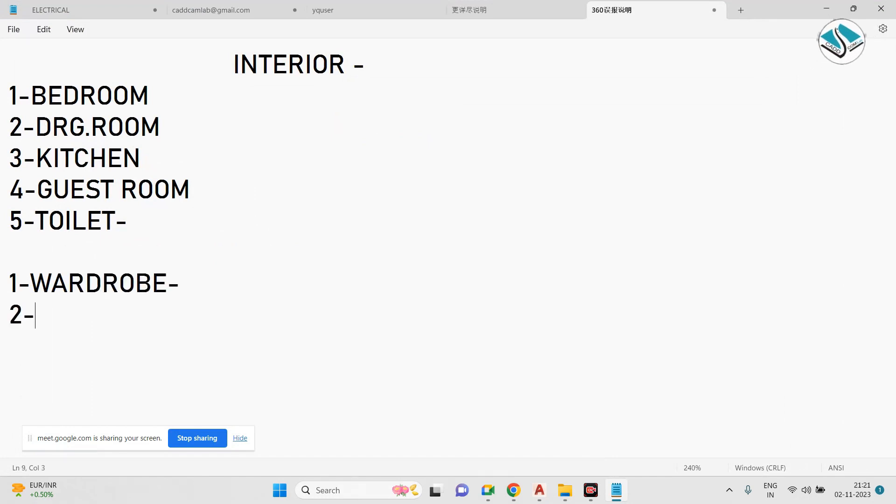
type("TV,UNIT")
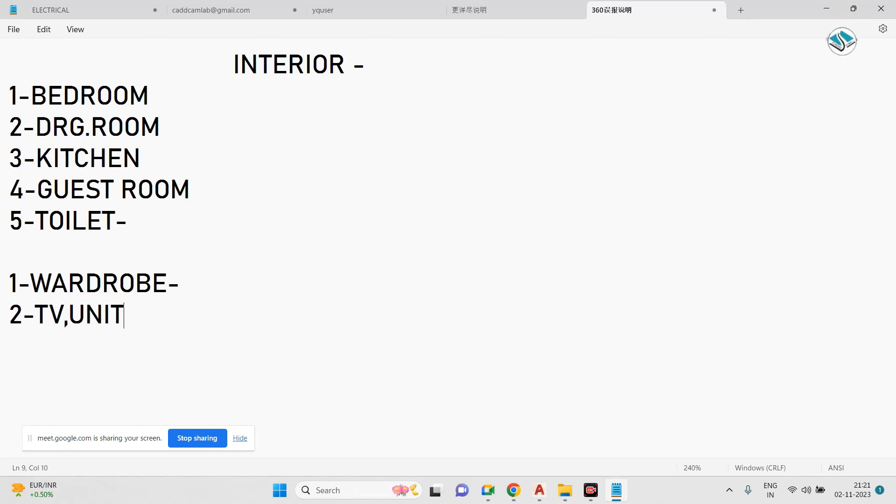
Step: Add "3-DRESSING TABLE-" and "4-POOJA GHAR" to the furniture list, ending on a new line
key("Return")
type("3-")
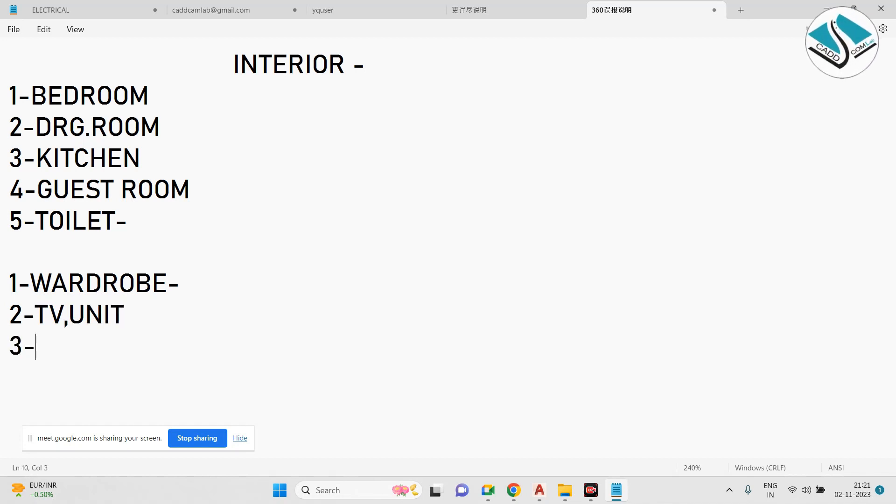
type("DRE")
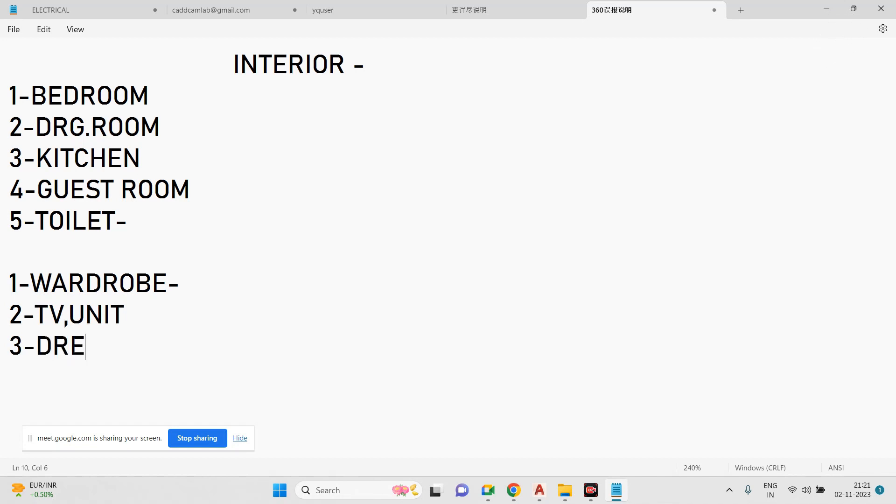
type("SSING TABLE-")
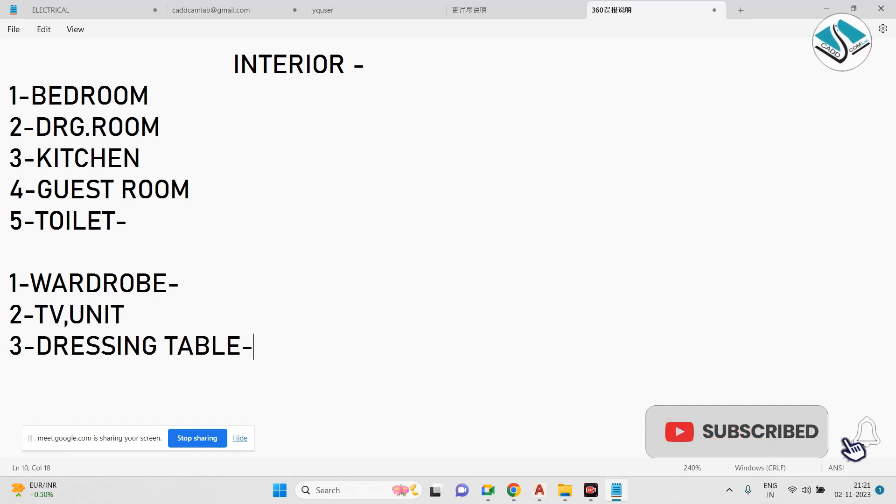
key("Return")
type("4-")
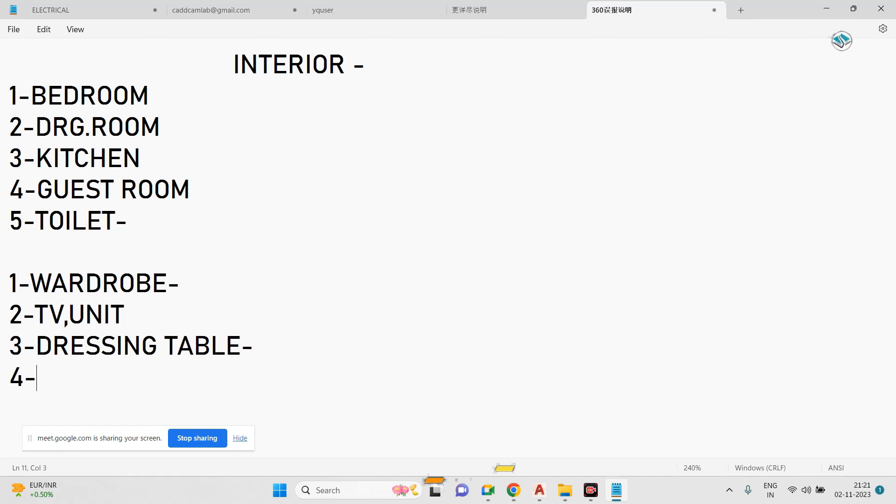
type("POOJA GHAR")
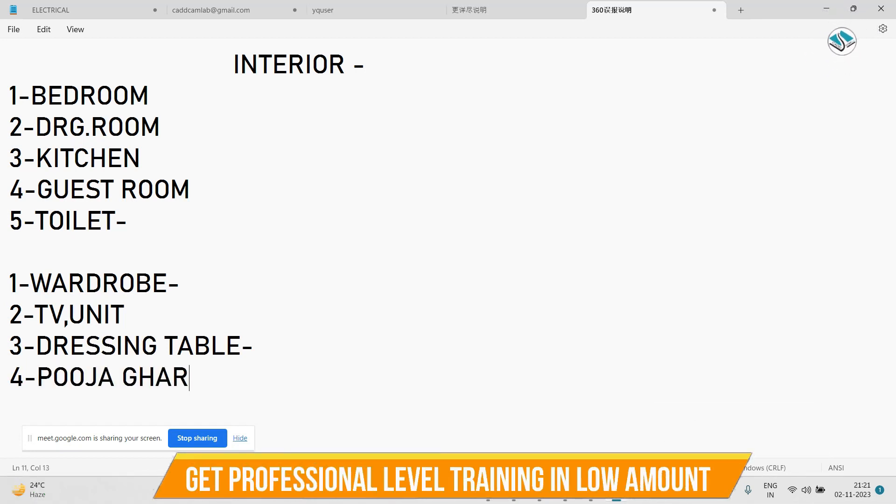
key("BackSpace")
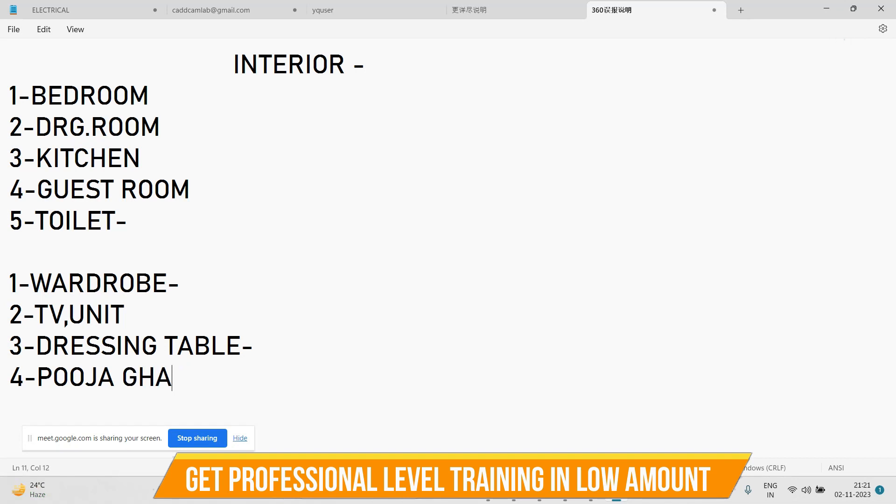
type("R")
key("Return")
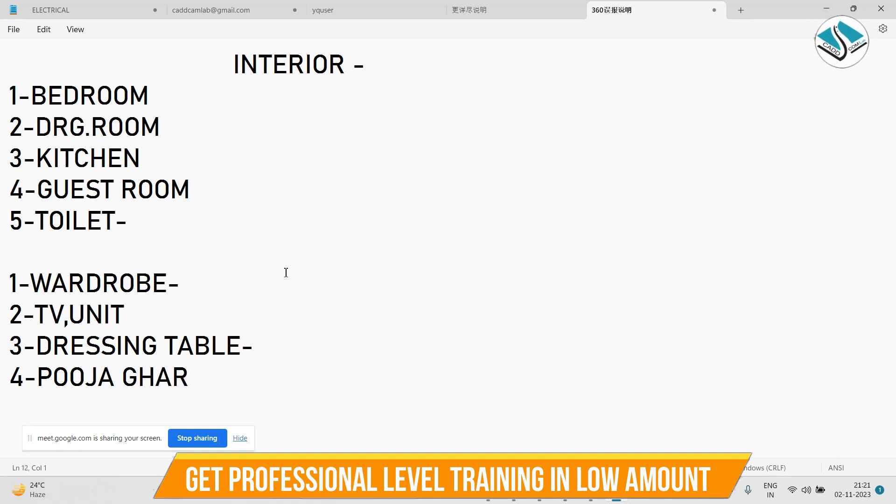
Step: Indent the INTERIOR heading further and add a leading dash so it reads "- INTERIOR -"
left_click_drag(277, 390, 2, 28)
left_click(386, 216)
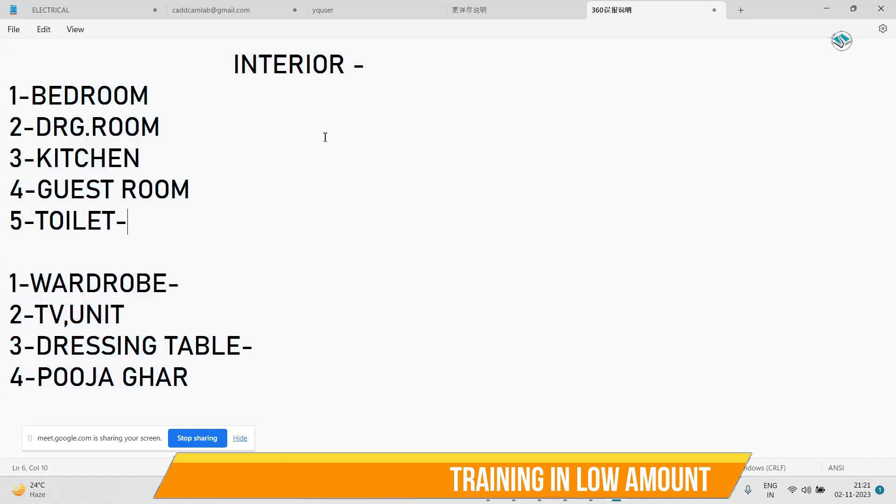
left_click(216, 54)
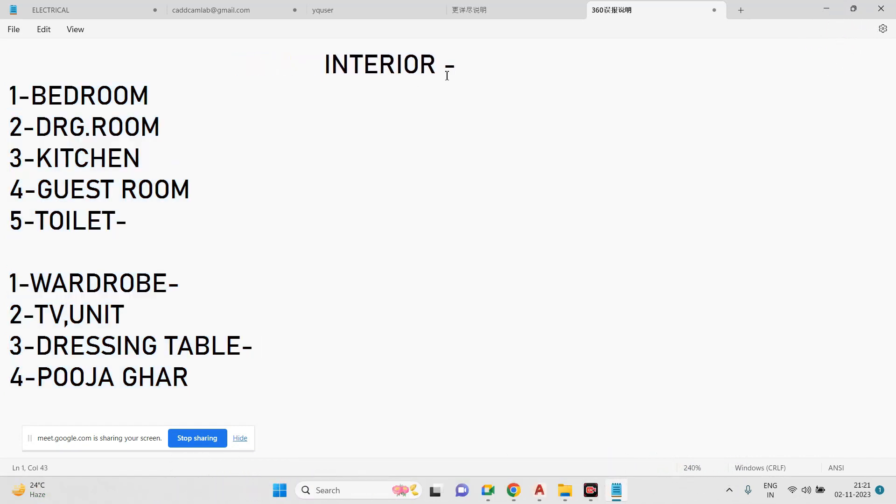
type("-")
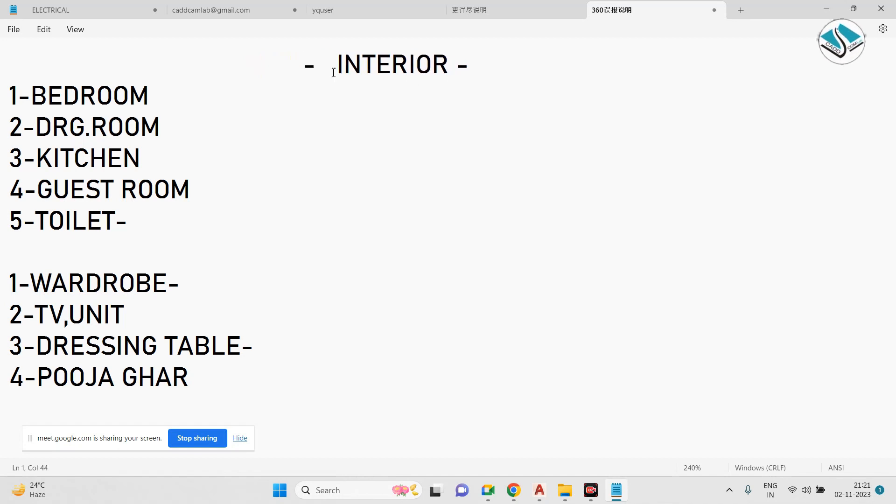
key("BackSpace")
key("BackSpace")
key("BackSpace")
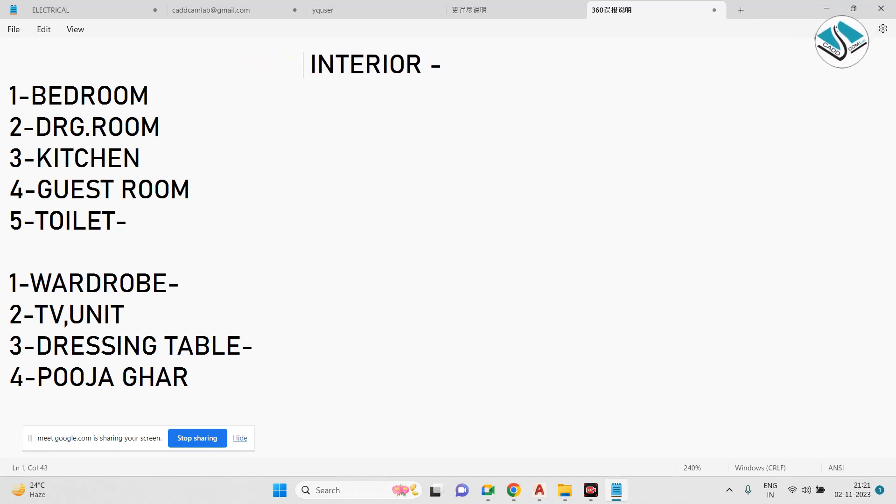
type("-")
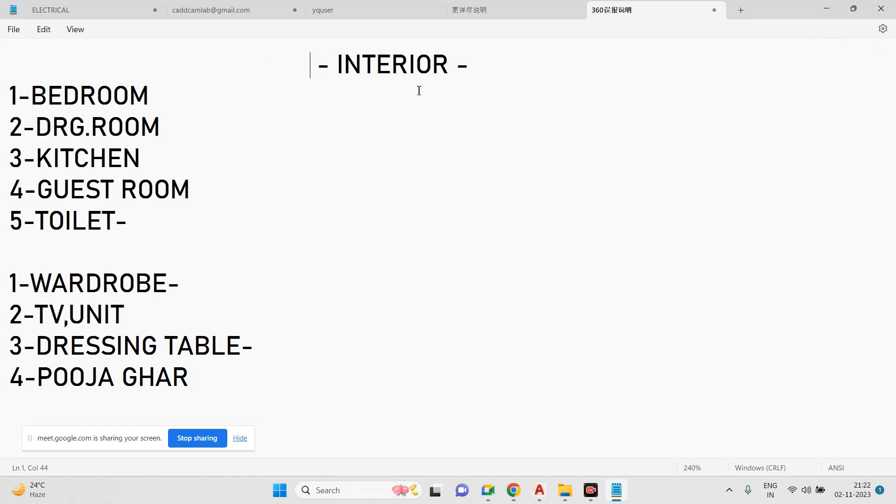
Step: Close the 更详尽说明 and yquser files, keep the unsaved e-mail-named file open, and return to the INTERIOR notes
left_click(574, 10)
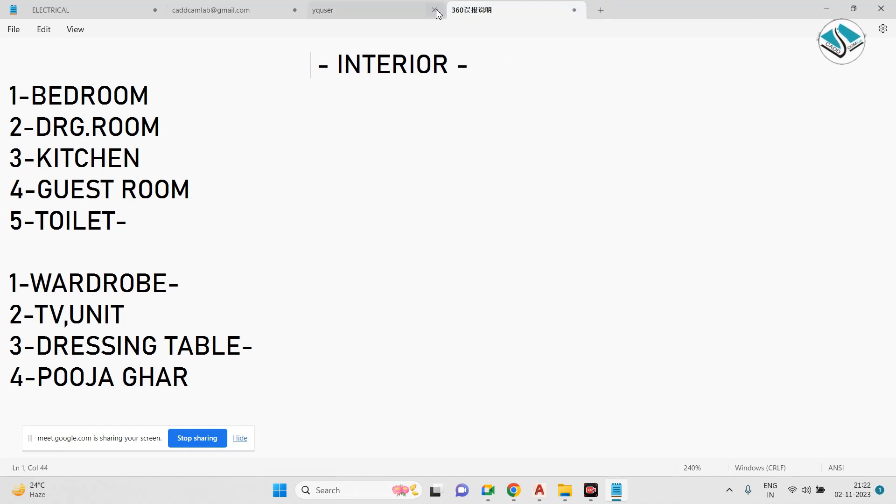
left_click(435, 10)
left_click(294, 9)
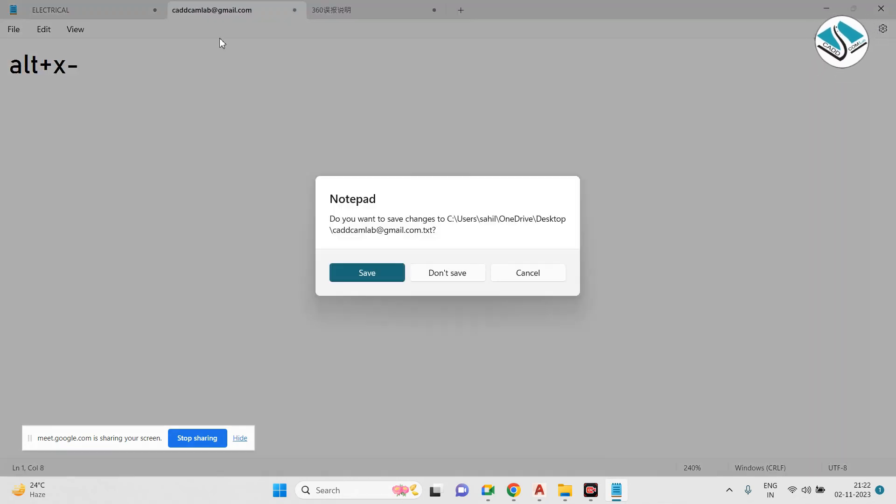
left_click(534, 273)
left_click(358, 11)
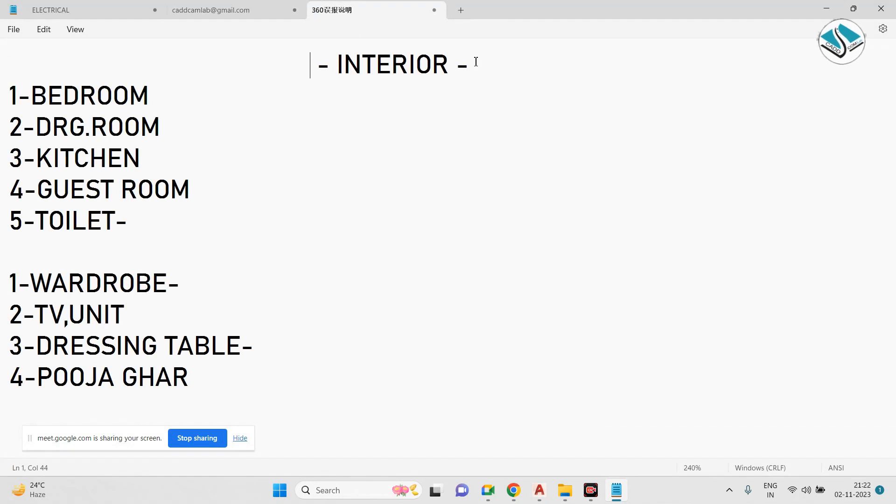
Step: Insert blank lines below the heading and write "1-PLAN - ELEVATIONS- SECTION- ISOMETRIC DETAILS" directly under it
left_click(502, 60)
key("Return")
key("Return")
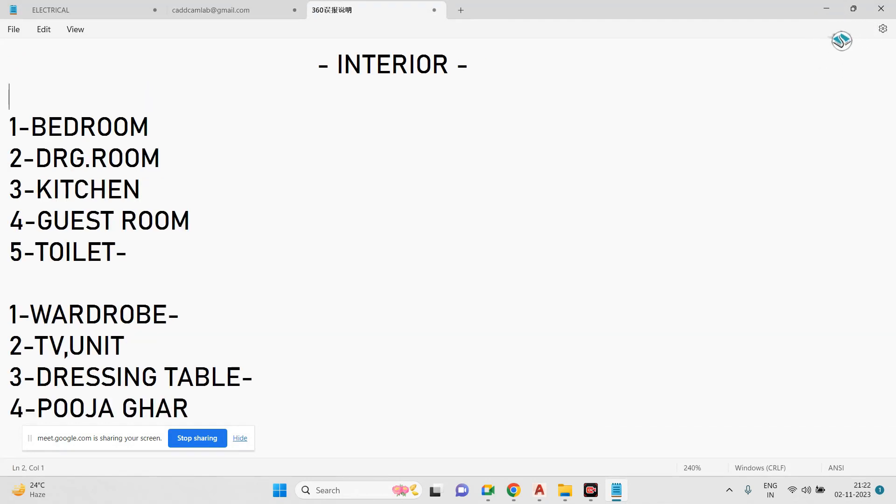
left_click(29, 88)
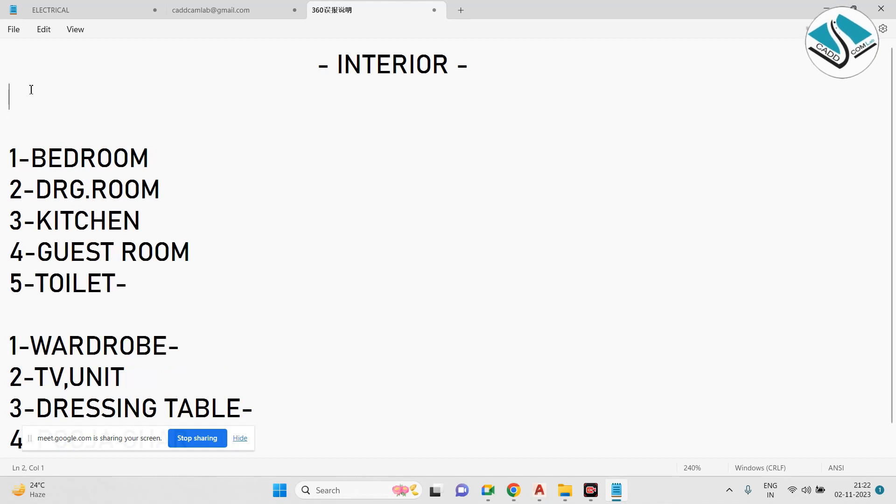
type("1-PLAN ")
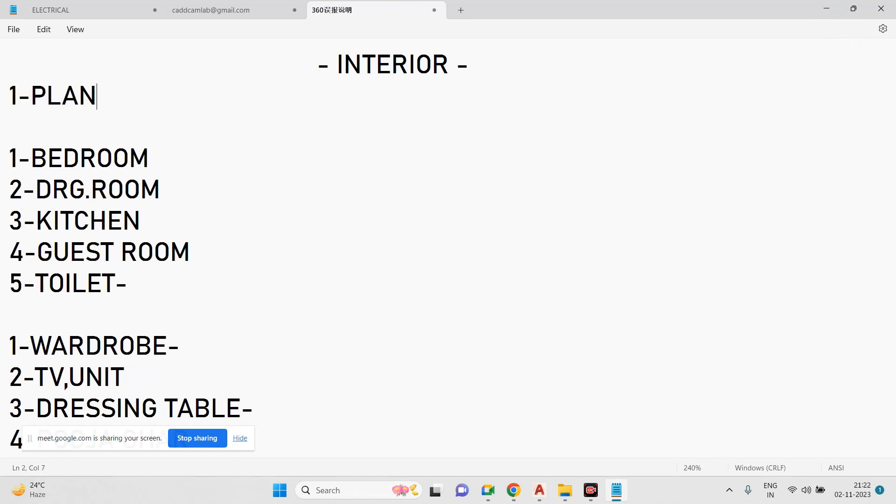
type("- EL")
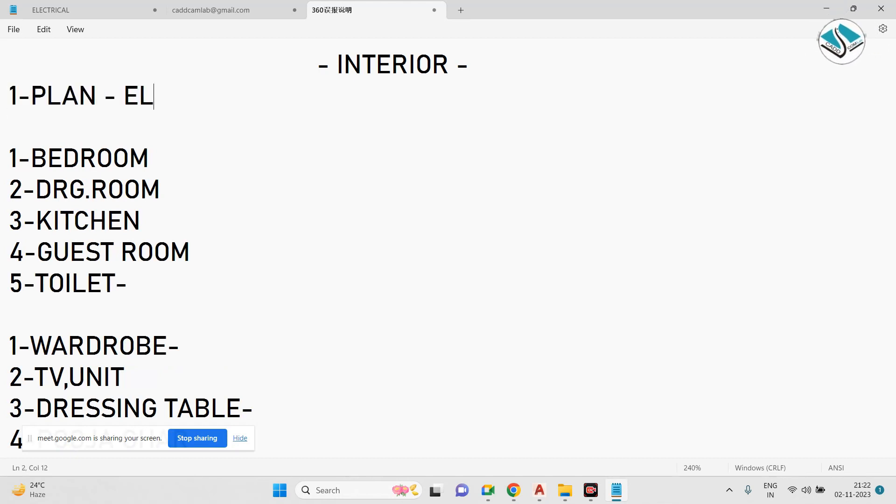
type("EVATIONS- ")
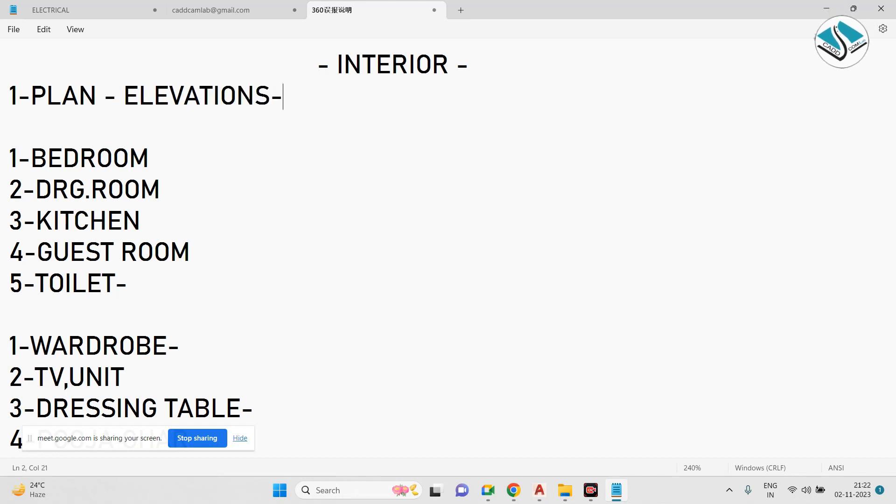
type("SECTION")
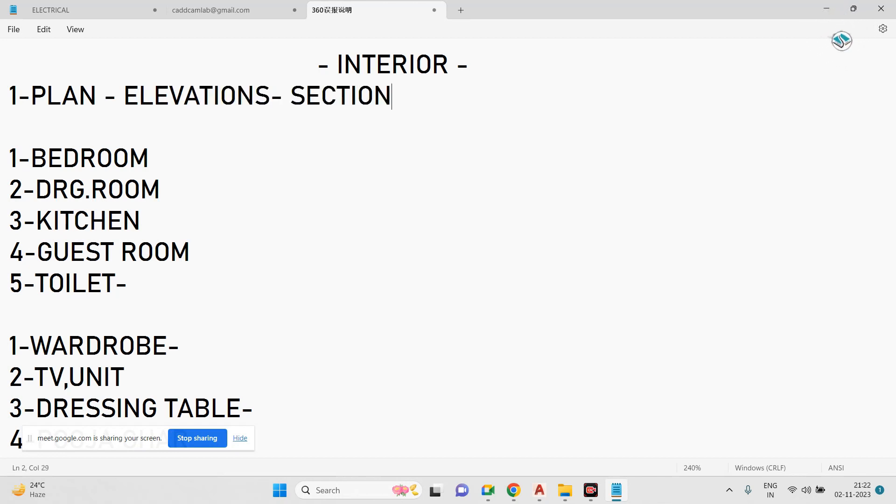
type("- ISOMET")
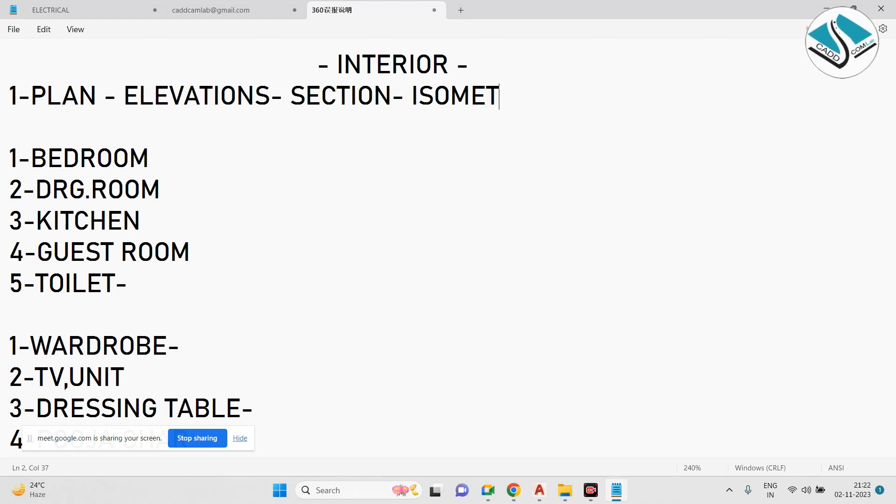
type("RIC DETAILS")
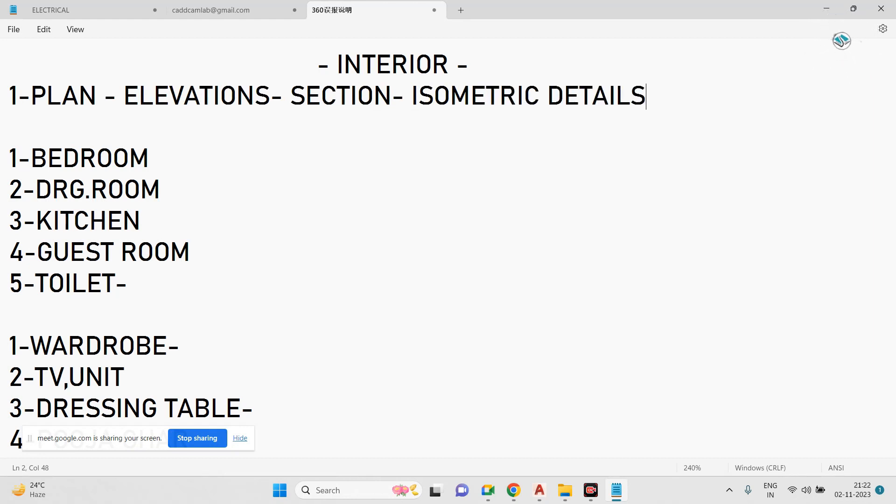
Step: Extend the PLAN entry with "- MATERIAL DETAILS-CALLOUT DETAILS -", breaking the line after MATERIAL
type("- MATERIAL")
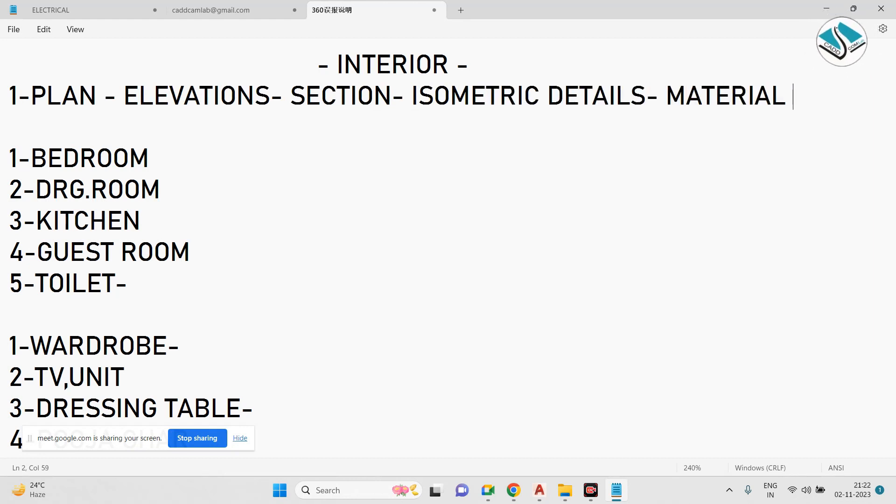
key("Return")
type("DETAILS-")
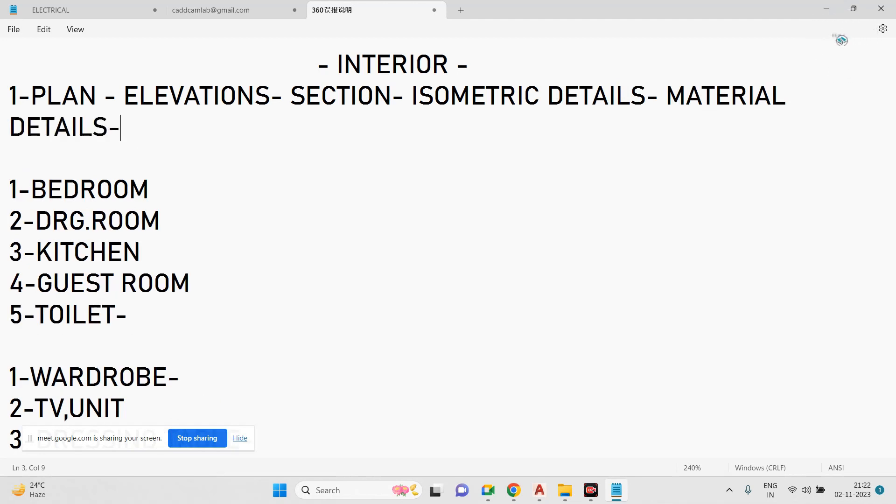
type("CALLOUT DETAILS 0")
key("BackSpace")
type("-")
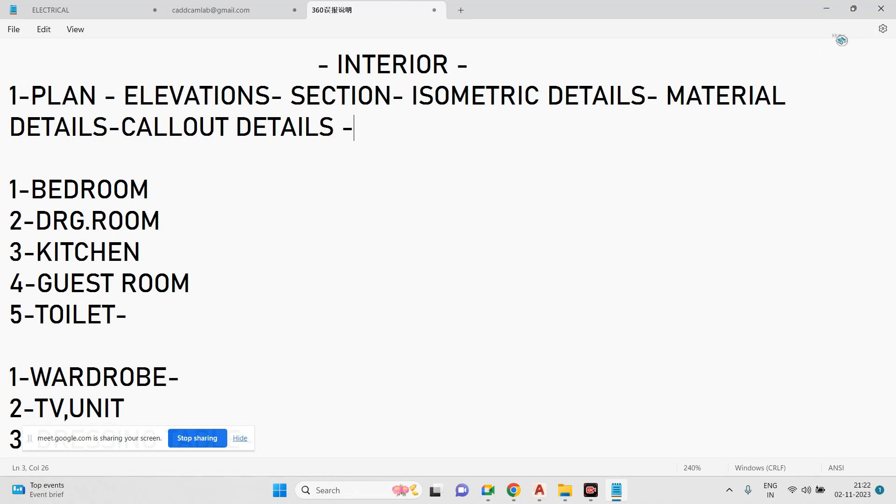
Step: Set the text zoom to 220% and indent the INTERIOR heading slightly further with extra spaces
scroll(2, 29, "down", 5, "ctrl")
scroll(2, 29, "up", 4, "ctrl")
scroll(3, 29, "down", 1, "ctrl")
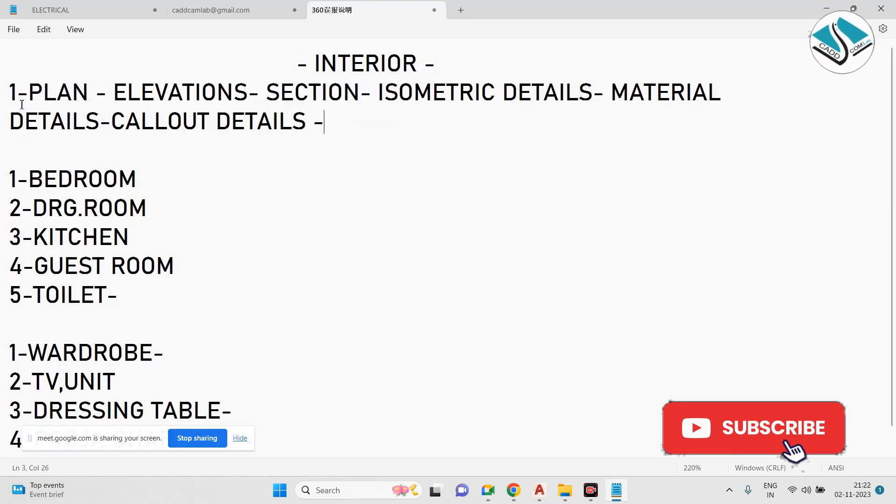
left_click(284, 64)
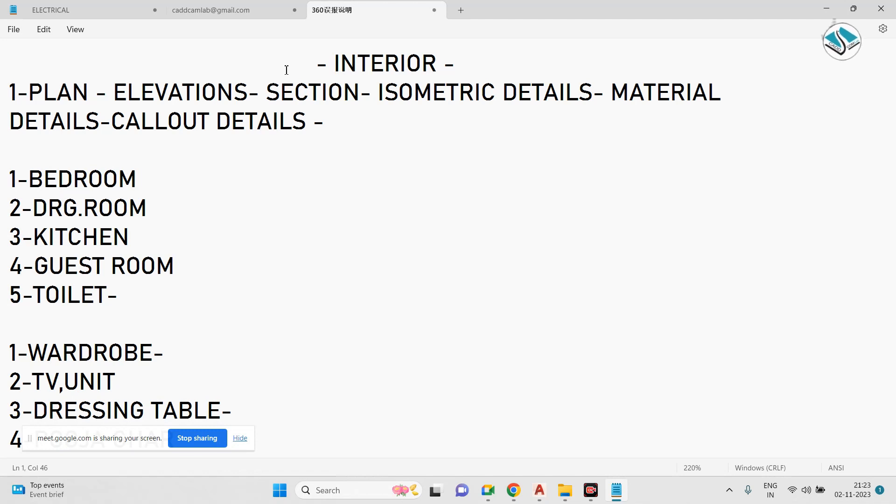
Step: Switch from the notes to AutoCAD and examine the bedroom, TV unit and kitchen areas of the ground floor plan
scroll(189, 229, "down", 1)
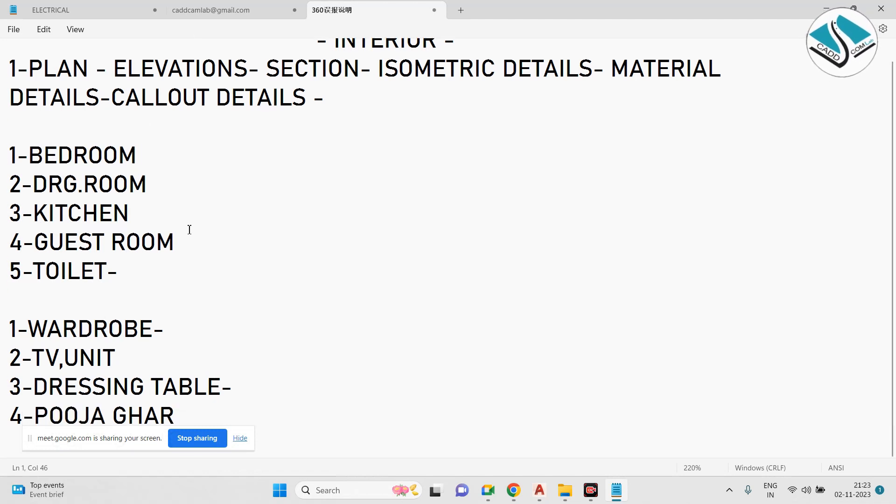
key("ctrl+a")
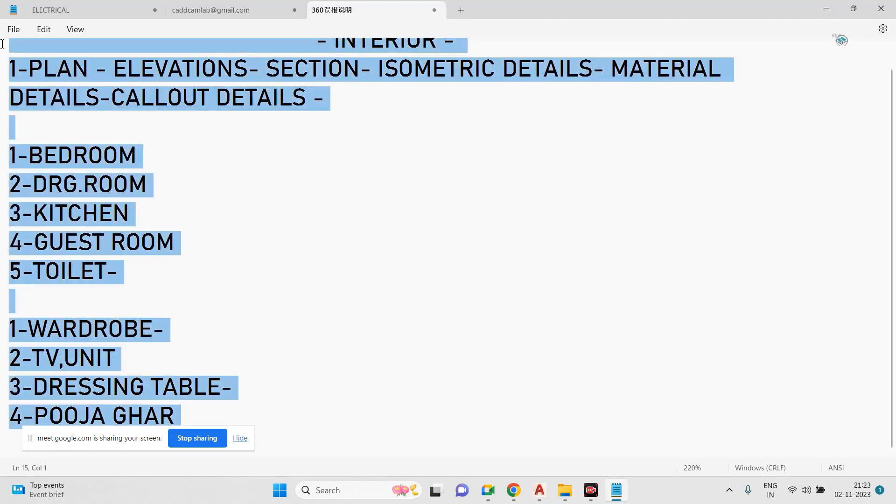
left_click(827, 9)
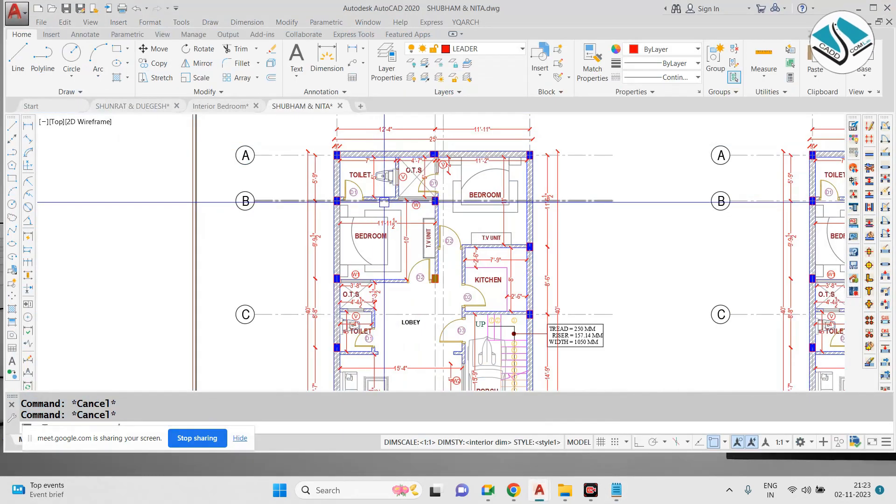
scroll(361, 171, "down", 3)
scroll(361, 171, "up", 2)
scroll(361, 170, "up", 4)
scroll(427, 154, "down", 2)
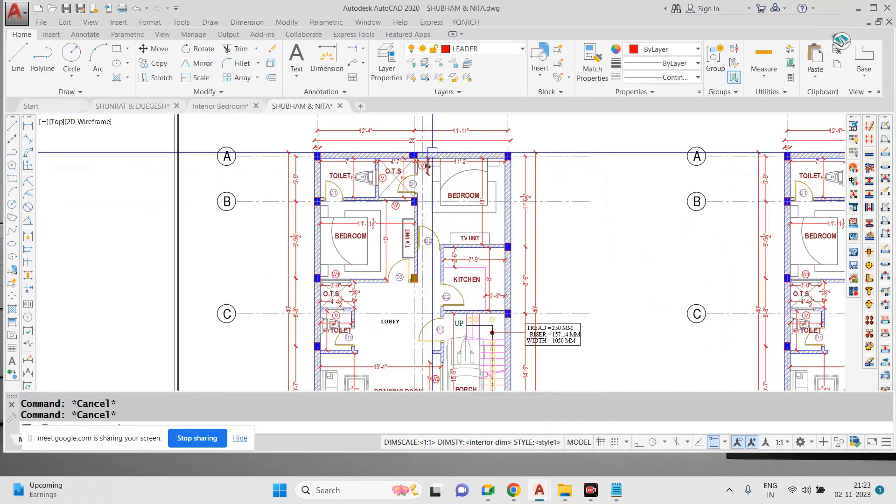
scroll(487, 258, "up", 2)
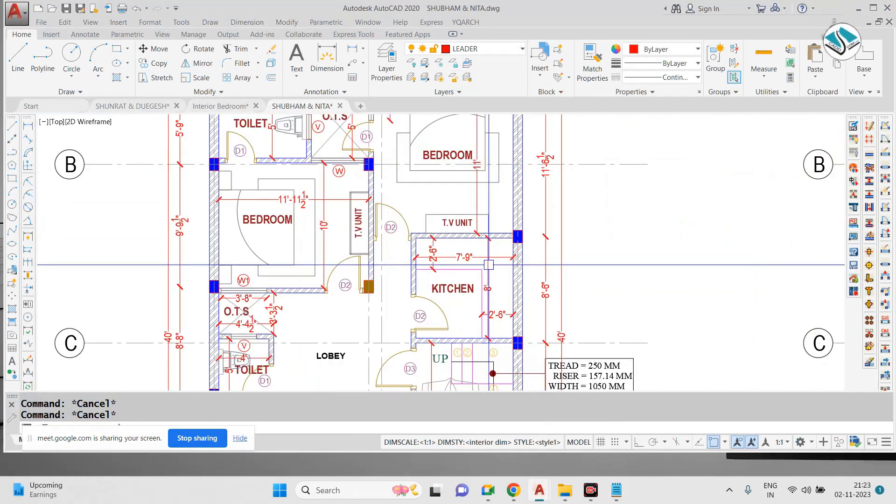
middle_click_drag(291, 226, 397, 224)
scroll(396, 224, "up", 2)
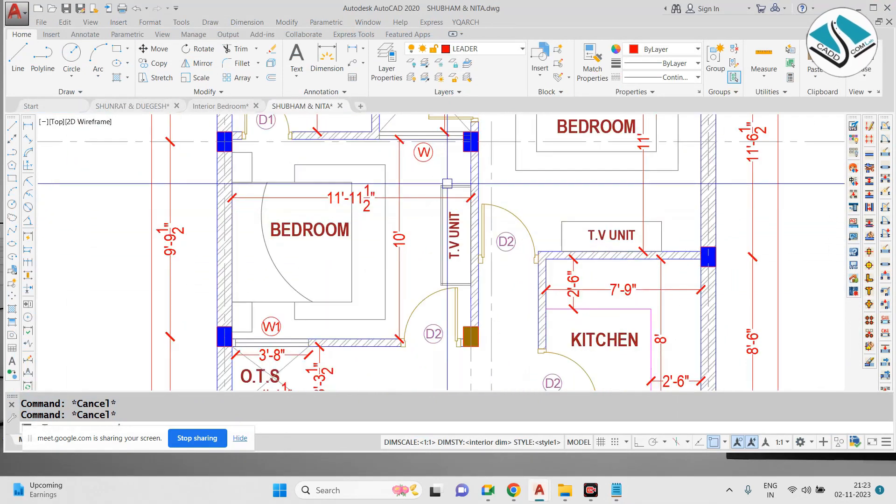
scroll(410, 263, "down", 2)
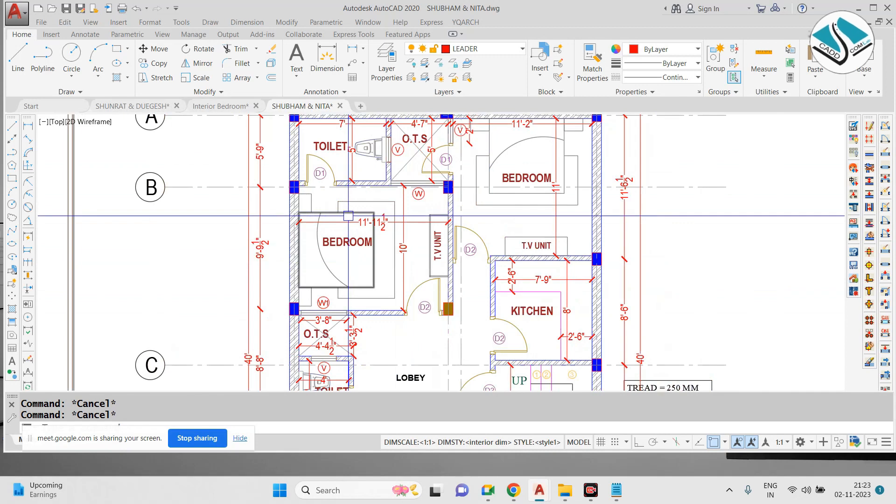
Step: Draw a rectangle enclosing the bedroom below the toilet, just outside its walls on the ground floor plan
type("rec")
key("Return")
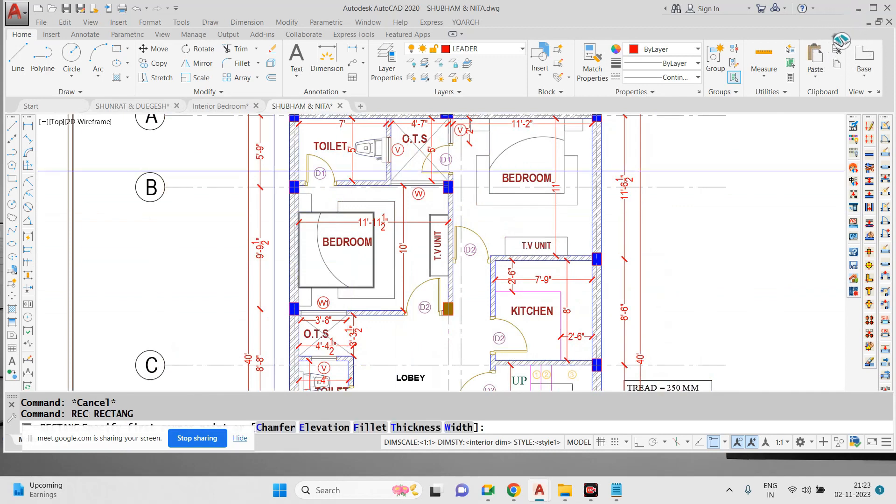
left_click(271, 172)
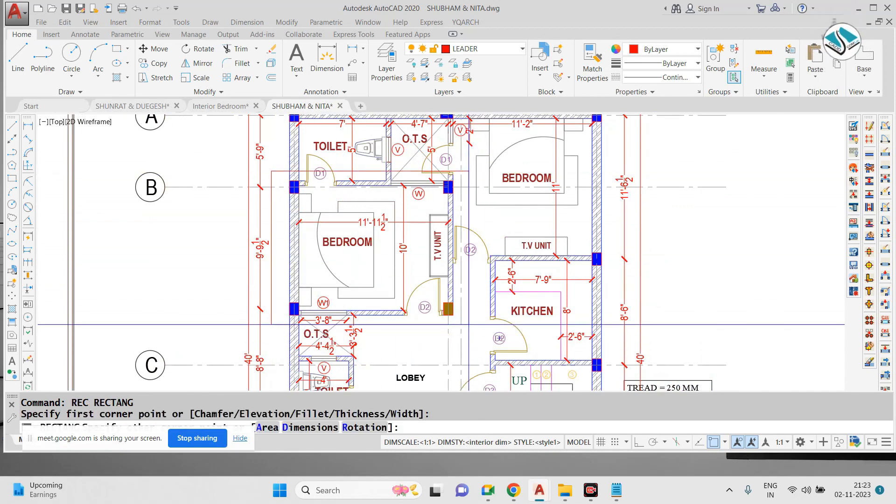
left_click(468, 324)
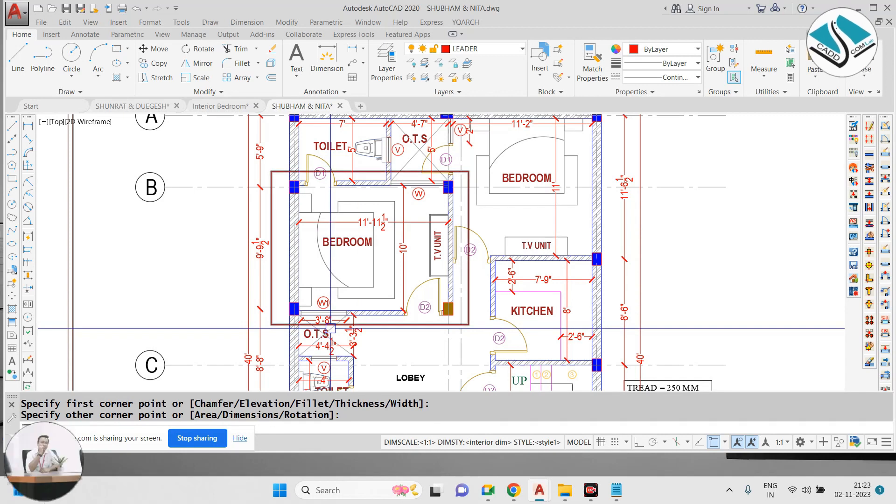
Step: Turn on the display of lineweights in the lineweight settings
type("le")
key("BackSpace")
type("w")
key("Return")
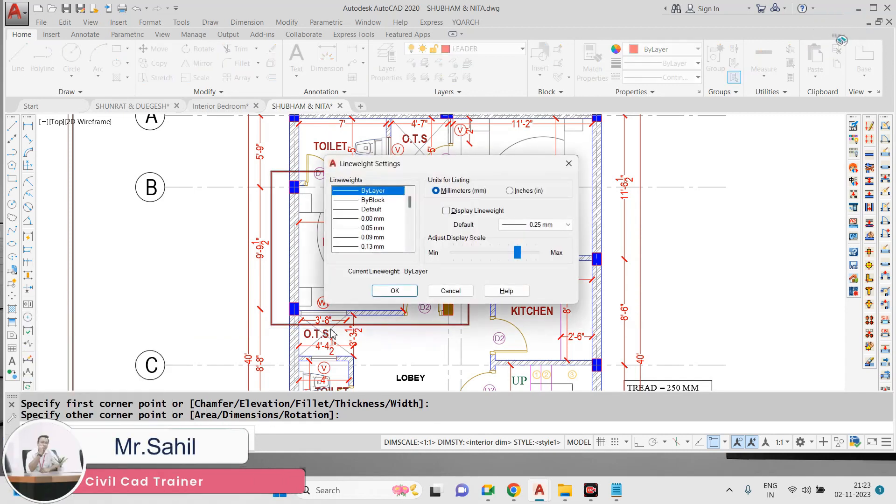
left_click(447, 210)
left_click(395, 291)
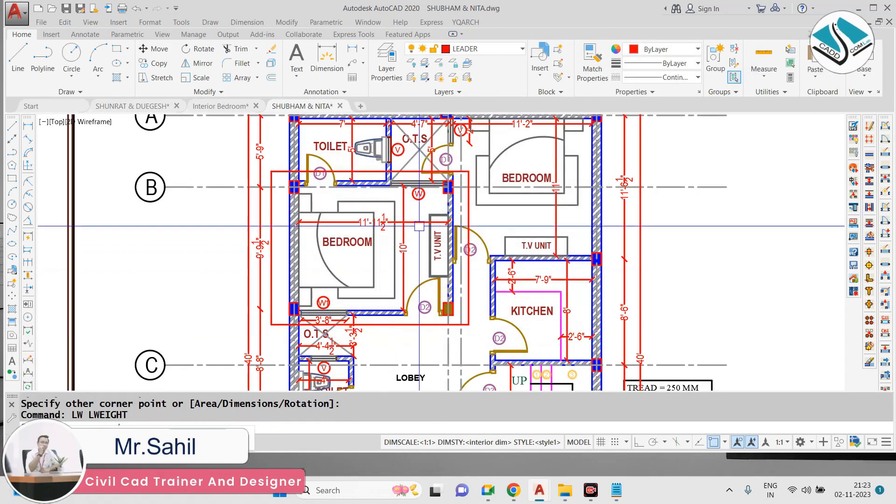
Step: Set the colour of the rectangle around the bedroom to yellow (248,215,49)
scroll(424, 232, "down", 2)
scroll(467, 229, "up", 4)
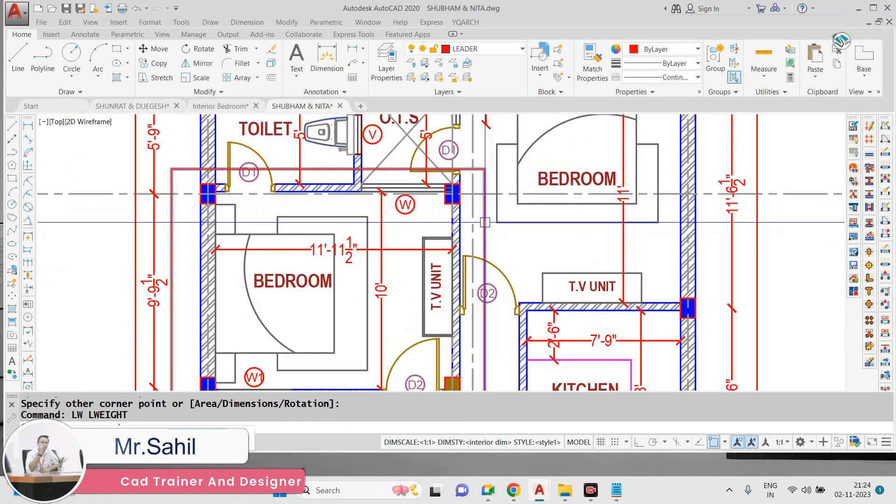
left_click(663, 49)
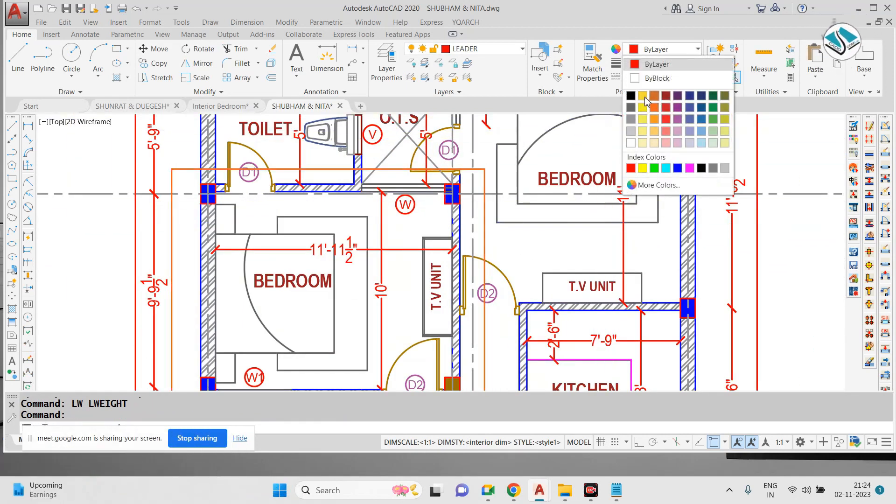
left_click(642, 100)
scroll(428, 208, "down", 2)
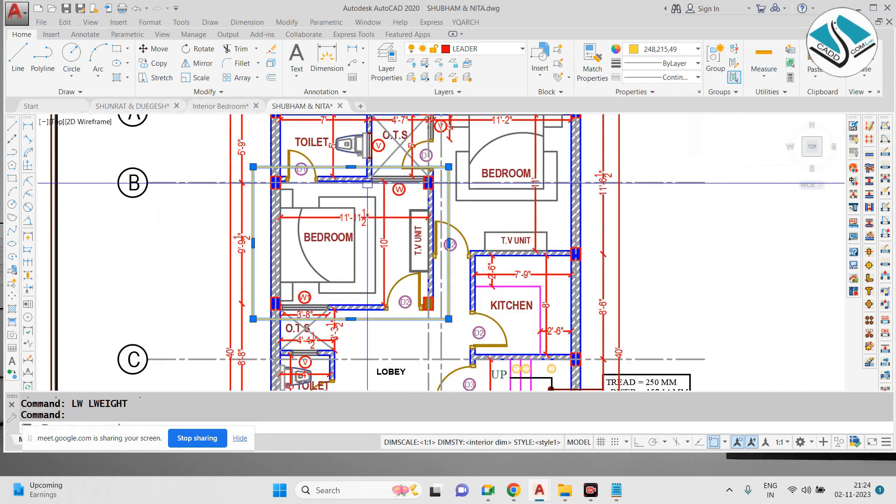
key("Escape")
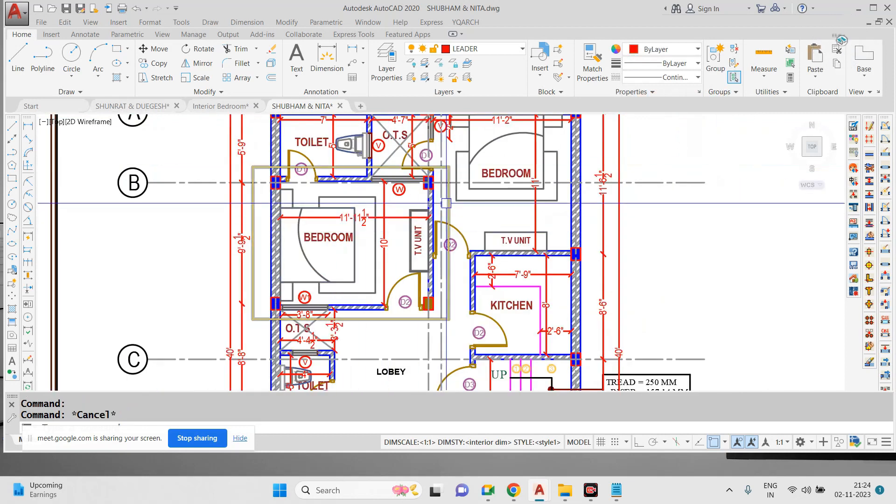
type("f")
key("Return")
type("r")
key("Return")
type("3")
key("Return")
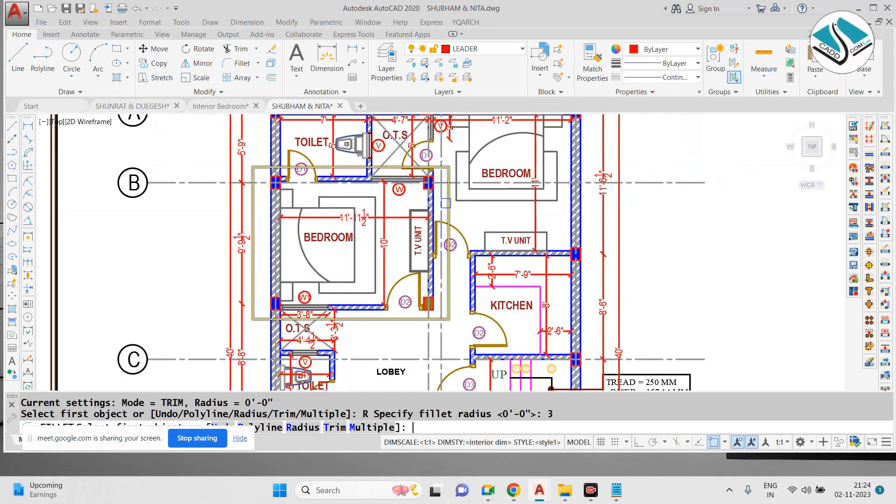
key("Escape")
Step: Try a 6-inch fillet on the bedroom rectangle's upper-left corner, and undo it
type("f")
key("Return")
type("r")
key("Return")
type("6")
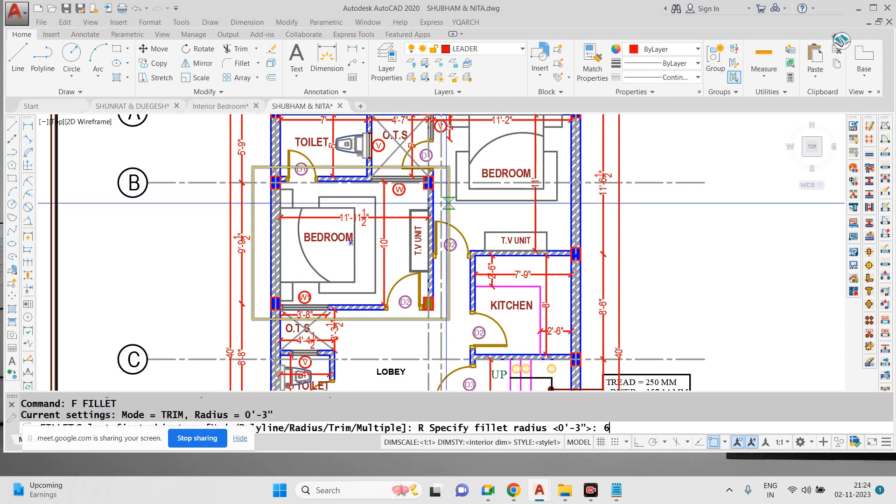
key("Return")
scroll(174, 185, "up", 2)
left_click(328, 159)
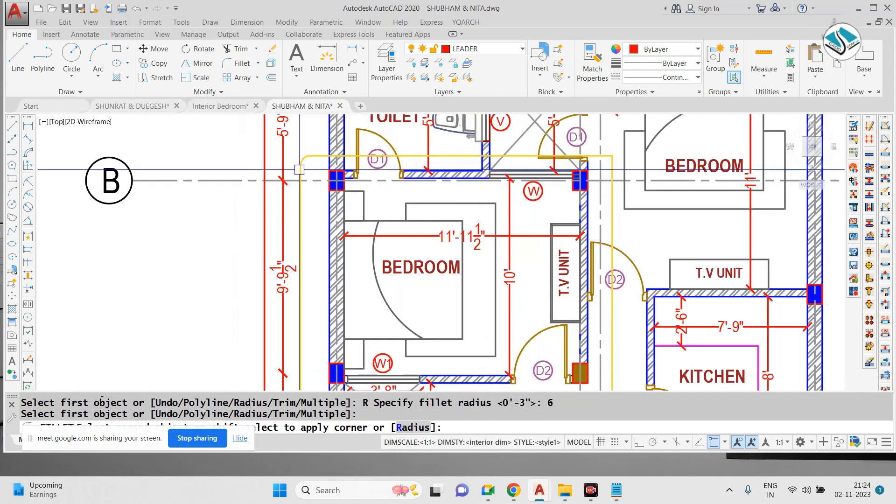
left_click(300, 170)
scroll(302, 139, "down", 2)
key("ctrl+z")
key("ctrl+z")
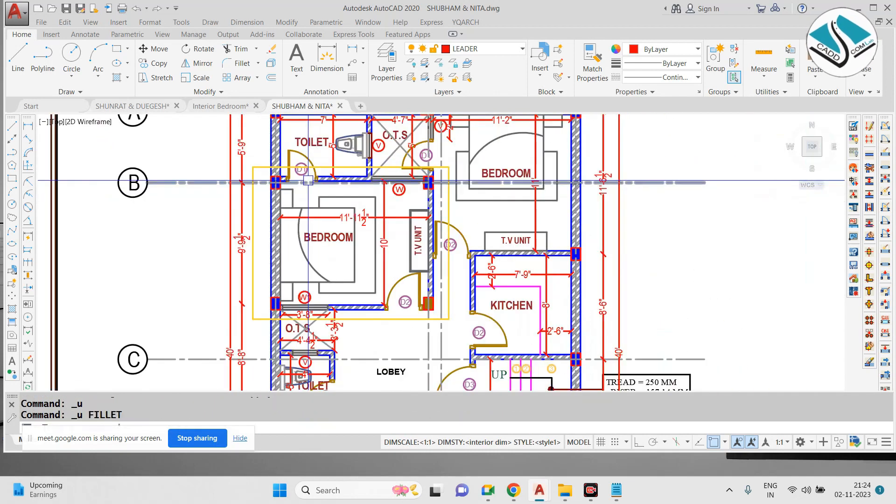
Step: Fillet the upper-left corner of the bedroom rectangle with a radius of 1'
type("f")
key("Return")
type("r")
key("Return")
type("1'")
key("Return")
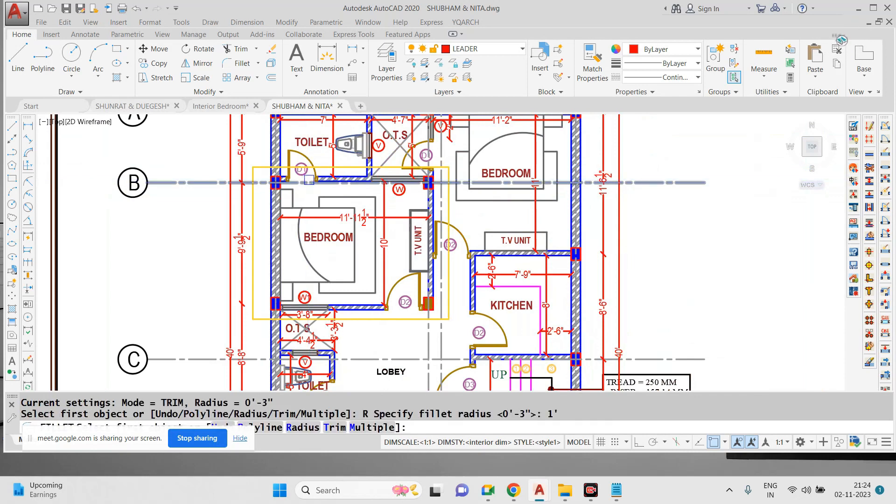
left_click(263, 166)
left_click(252, 224)
Step: Fillet the remaining three corners of the bedroom rectangle with the same 1' radius
key("Return")
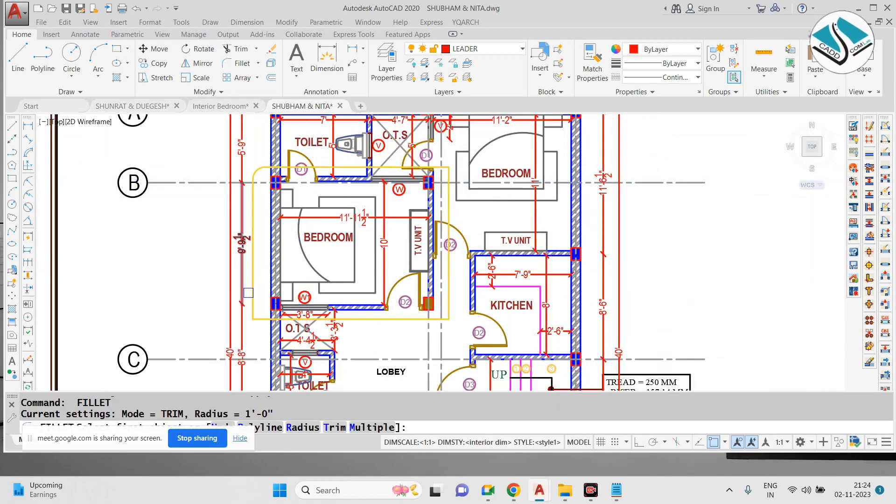
left_click(252, 303)
left_click(260, 319)
key("Return")
left_click(440, 320)
left_click(449, 313)
key("Return")
scroll(446, 163, "up", 2)
left_click(438, 170)
left_click(452, 187)
scroll(458, 181, "down", 1)
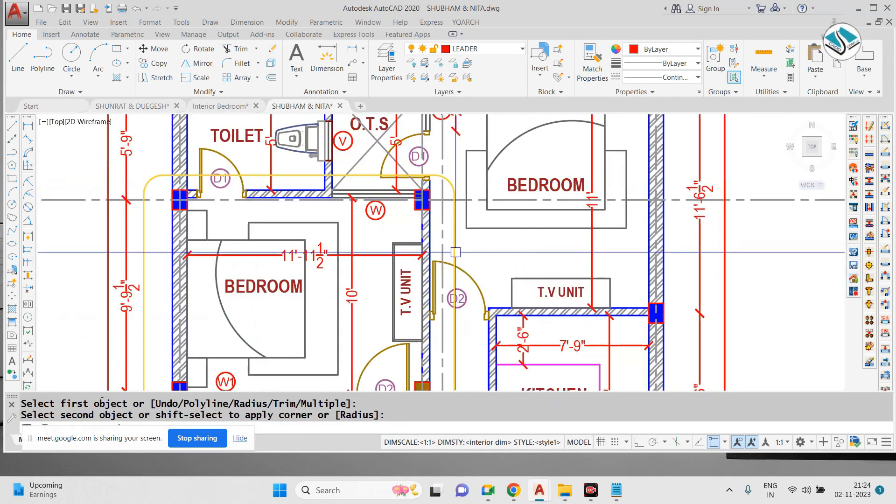
scroll(458, 221, "down", 1)
key("Escape")
Step: Set the rounded rectangle's linetype to DASHDOT and its linetype scale to 20
left_click(456, 226)
left_click(663, 77)
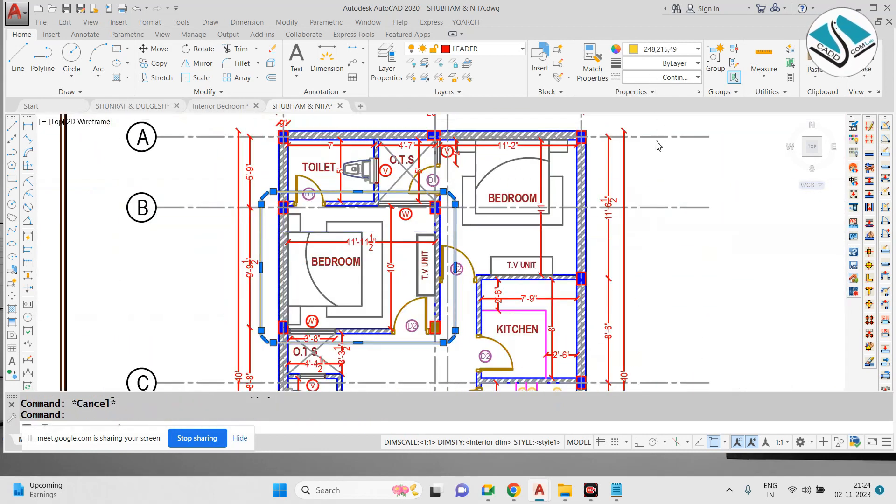
left_click(691, 105)
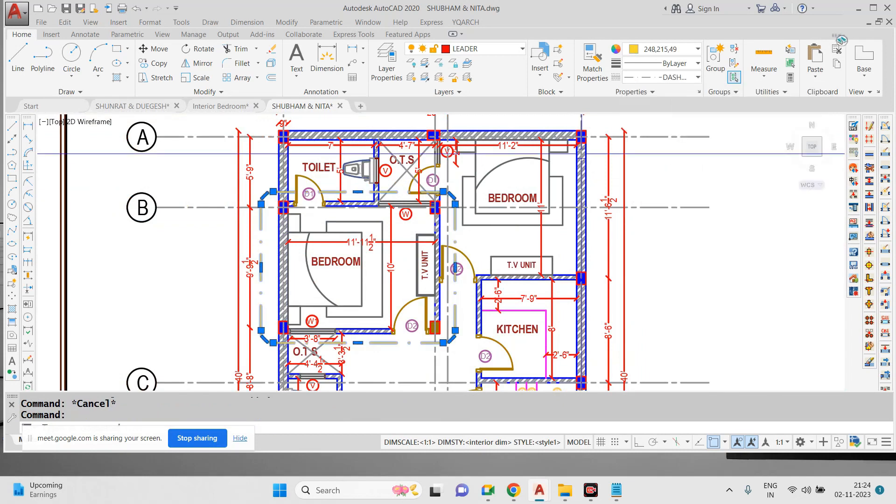
type("CH")
key("Return")
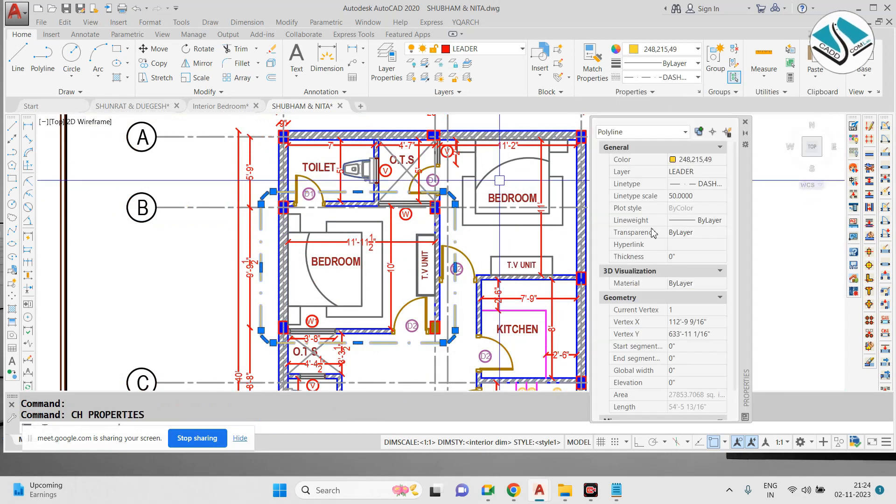
left_click(682, 197)
type("20")
key("Return")
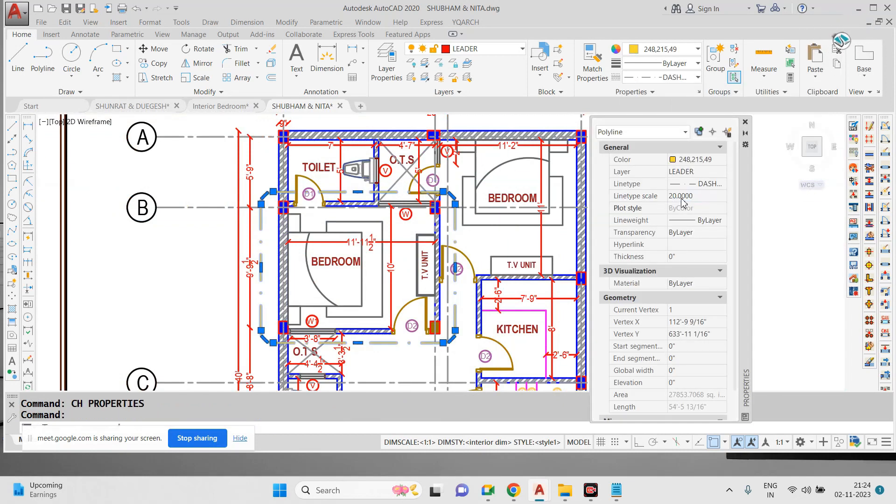
left_click(746, 123)
Step: Change the colour of the dash-dot boundary around the bedroom to dark blue (34,52,110)
left_click(698, 49)
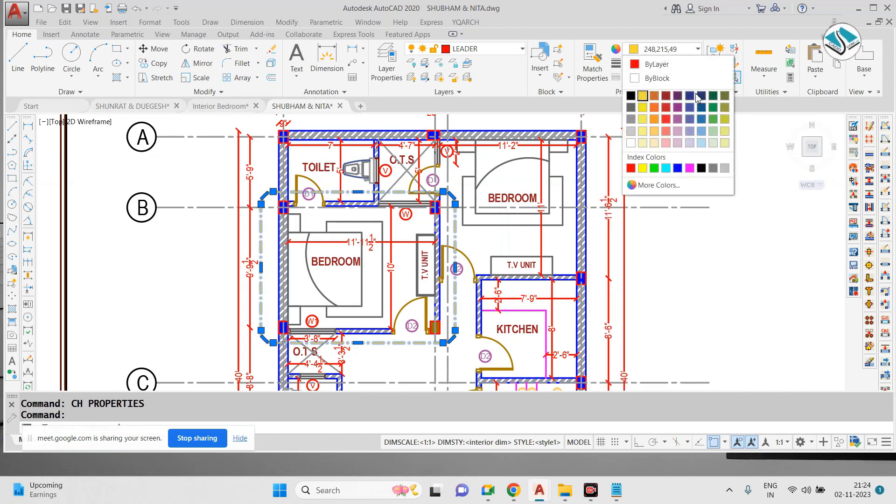
key("Escape")
scroll(502, 169, "down", 2)
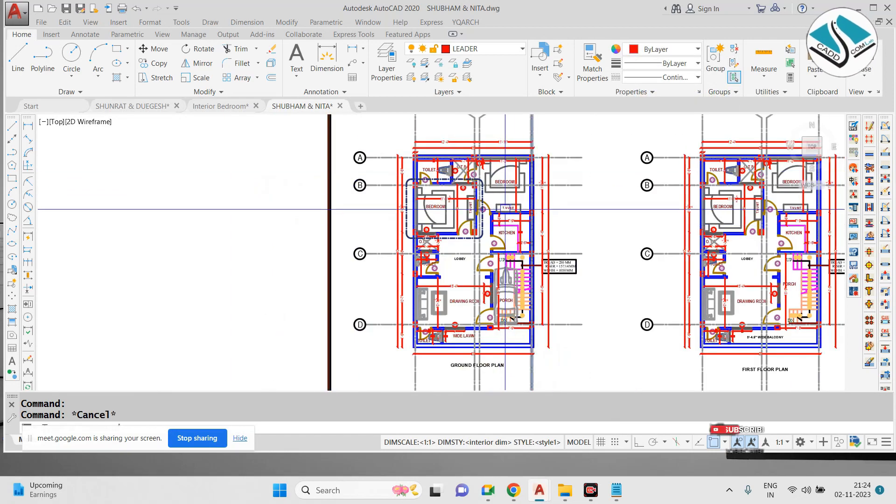
scroll(509, 206, "up", 1)
scroll(406, 171, "down", 1)
scroll(402, 165, "down", 3)
scroll(396, 169, "up", 6)
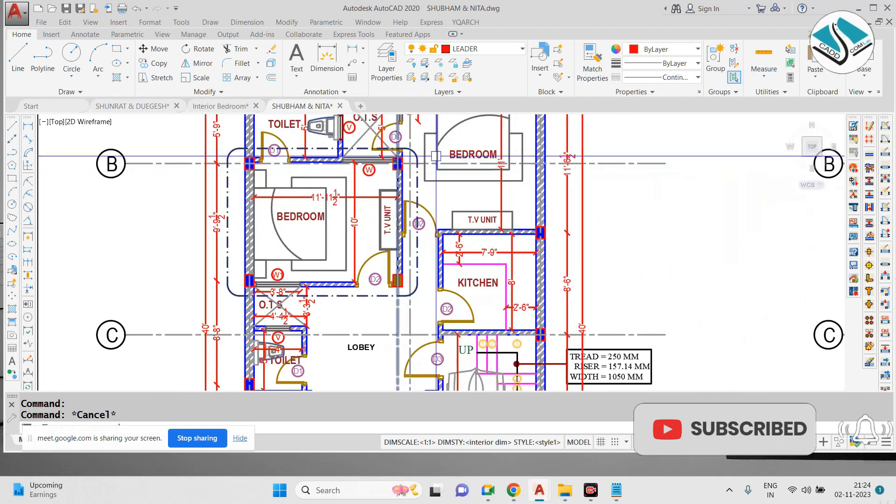
Step: Set the current lineweight for new objects to 0.25 mm, leaving the linetype as Continuous
left_click(682, 63)
left_click(679, 77)
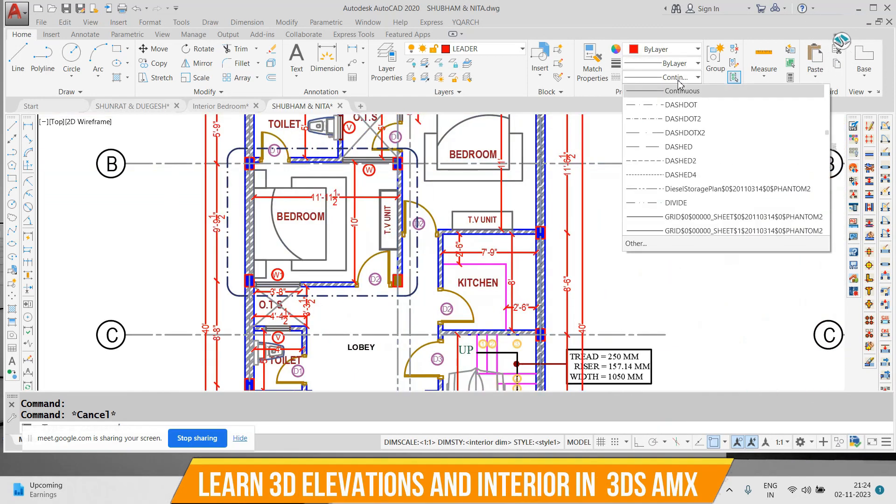
left_click(679, 80)
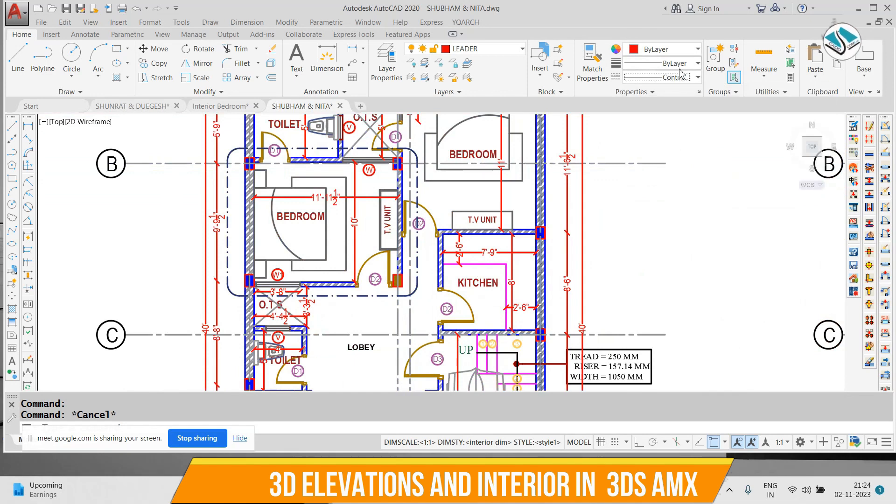
left_click(681, 64)
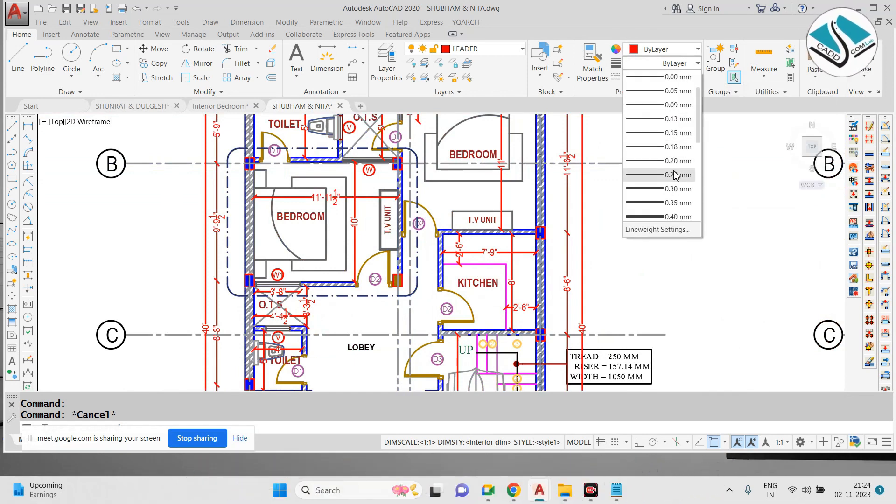
left_click(675, 175)
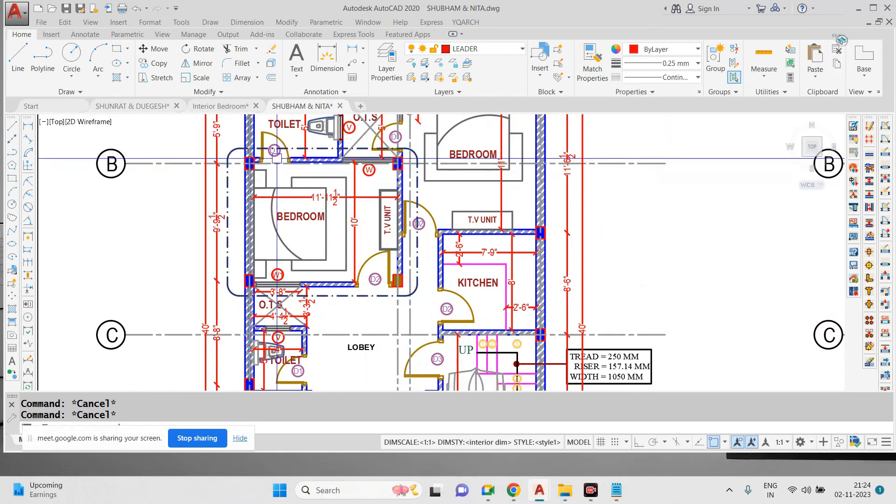
Step: Set the lineweight of the dash-dot boundary around the bedroom to 0.35 mm
scroll(277, 158, "up", 2)
left_click(309, 149)
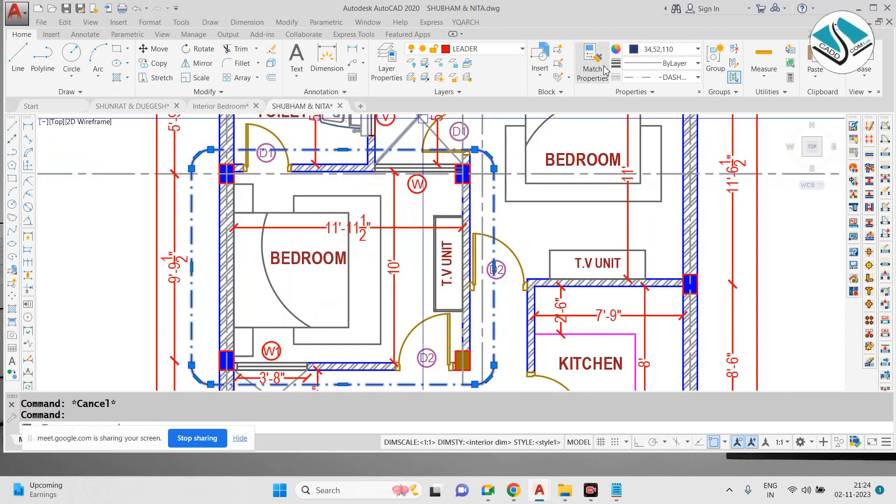
left_click(685, 64)
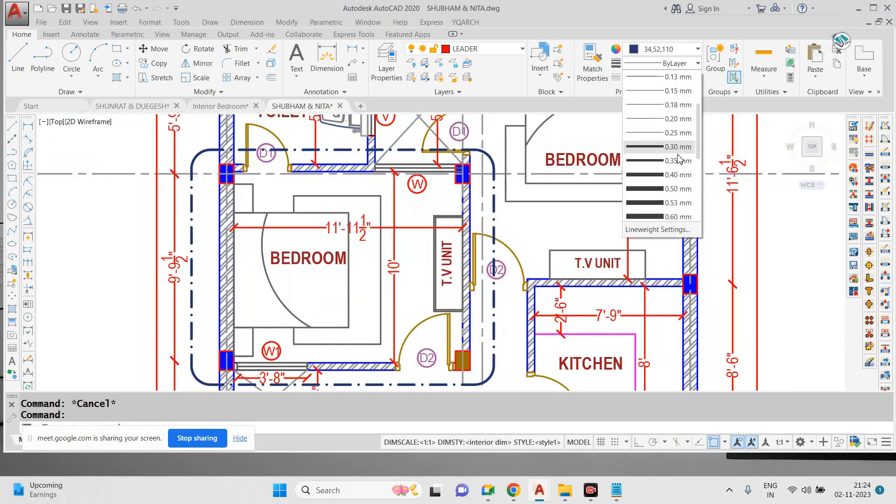
left_click(679, 161)
key("Escape")
scroll(501, 185, "down", 2)
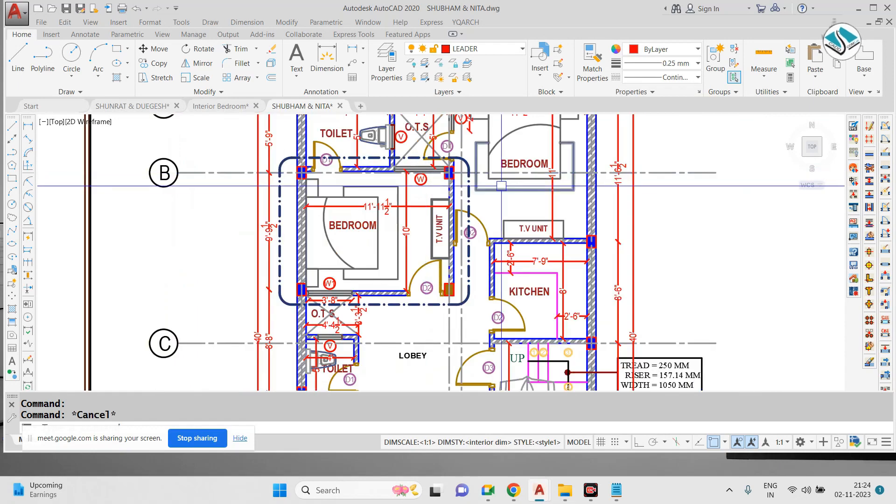
scroll(327, 177, "down", 4)
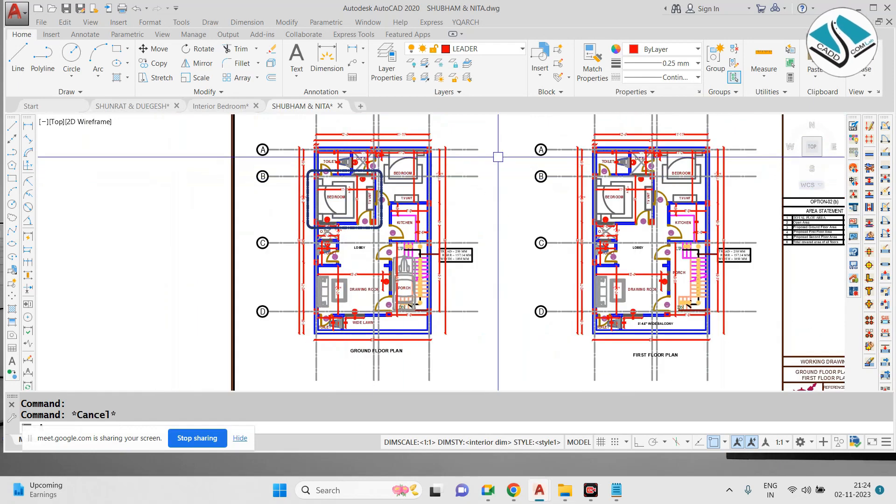
Step: Select every object in the drawing and set the lineweight to 0.13 mm
key("ctrl+a")
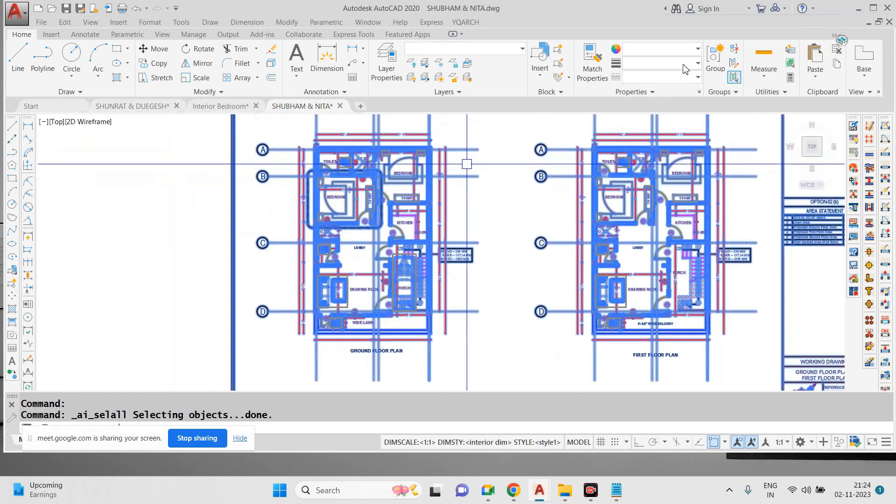
left_click(683, 65)
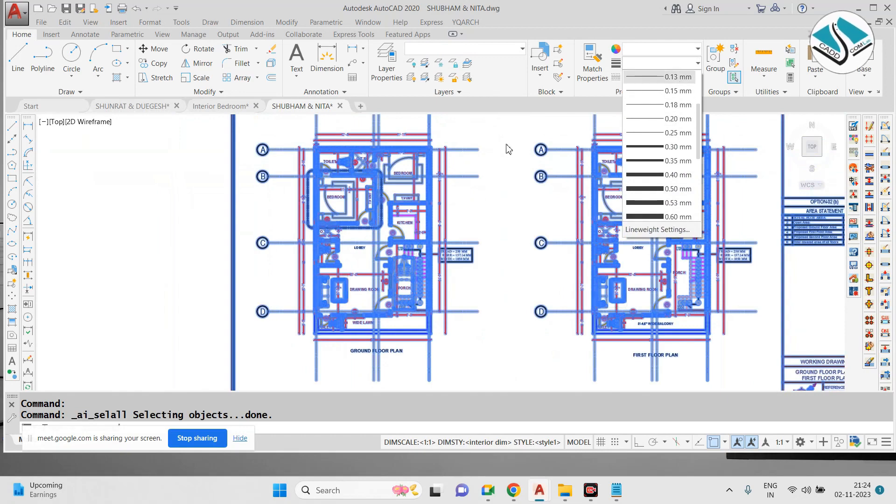
key("Escape")
key("Escape")
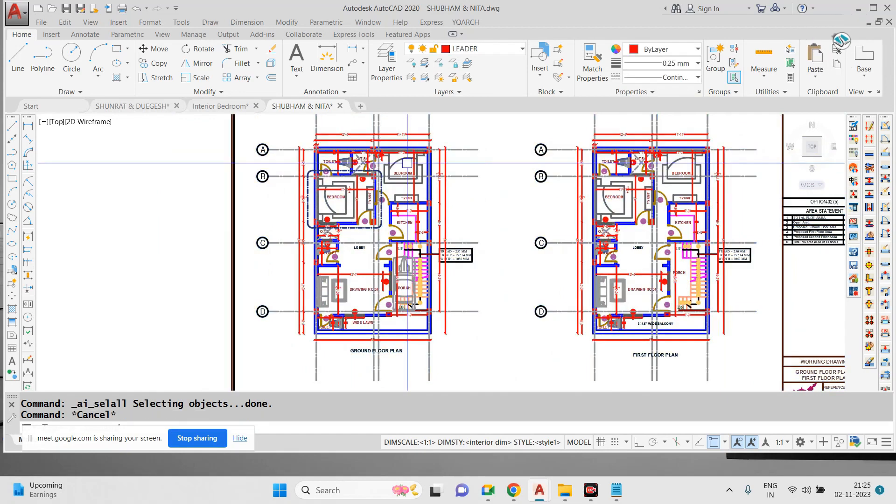
key("Escape")
Step: Thicken the rounded dash-dot boundary around the ground floor bedroom to a 0.60 mm lineweight
scroll(301, 198, "up", 4)
scroll(338, 142, "up", 1)
middle_click_drag(338, 142, 314, 187)
scroll(298, 169, "up", 2)
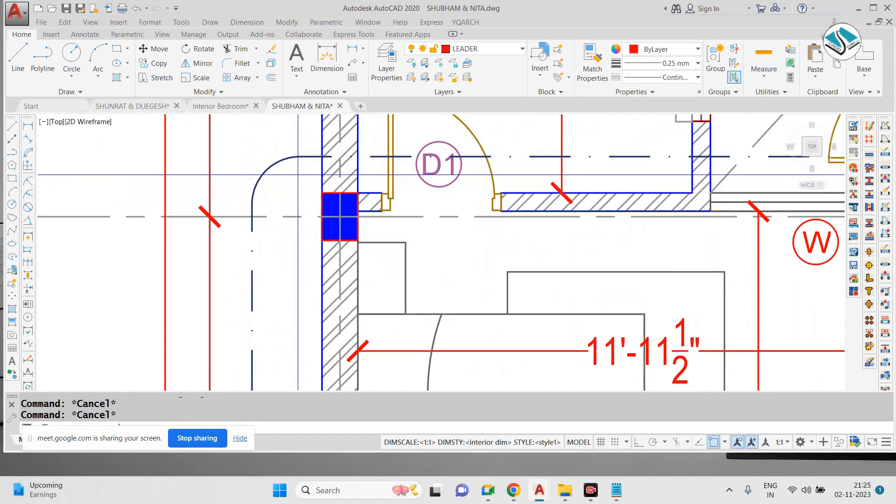
left_click(292, 196)
left_click(234, 137)
left_click(684, 65)
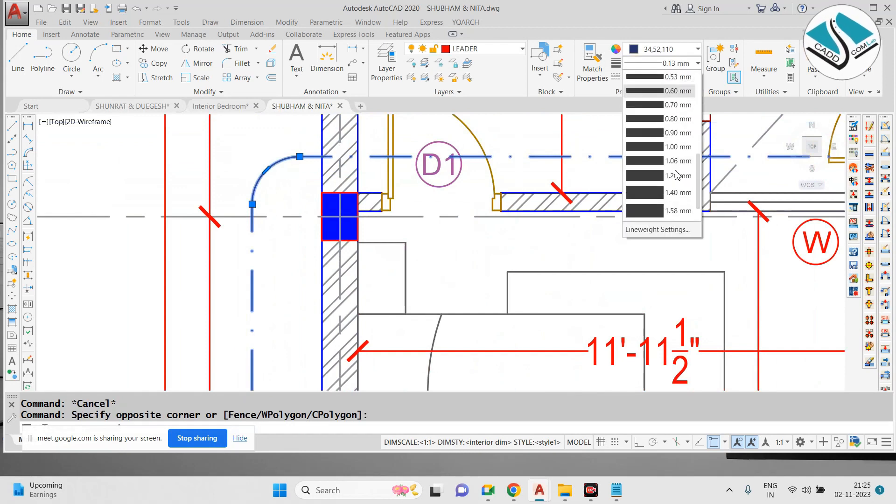
left_click(672, 104)
key("Escape")
scroll(578, 277, "down", 6)
scroll(522, 247, "up", 1)
middle_click_drag(522, 247, 510, 244)
middle_click_drag(341, 178, 255, 116)
Step: Set the bedroom boundary's lineweight to 0.35 mm
left_click(275, 142)
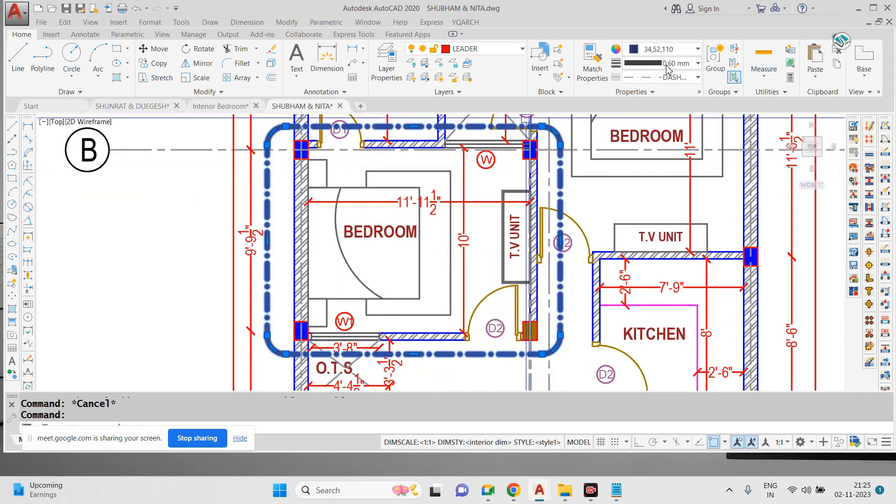
left_click(698, 63)
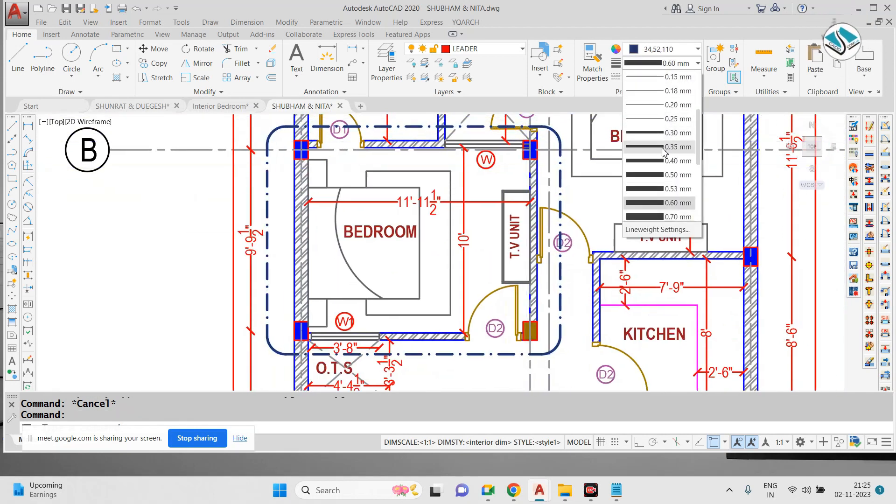
left_click(664, 148)
key("Escape")
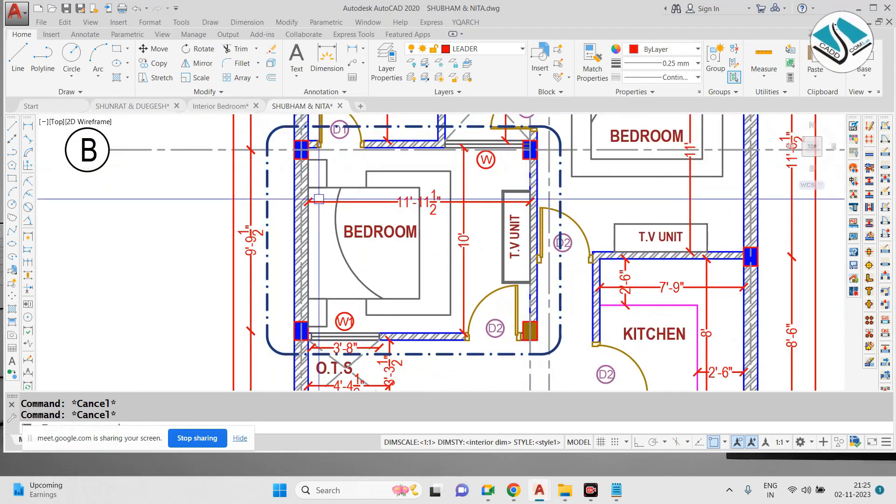
Step: Add a horizontal multileader from the left side of the bedroom boundary with the text "DETAIL SPACE 1"
left_click(353, 63)
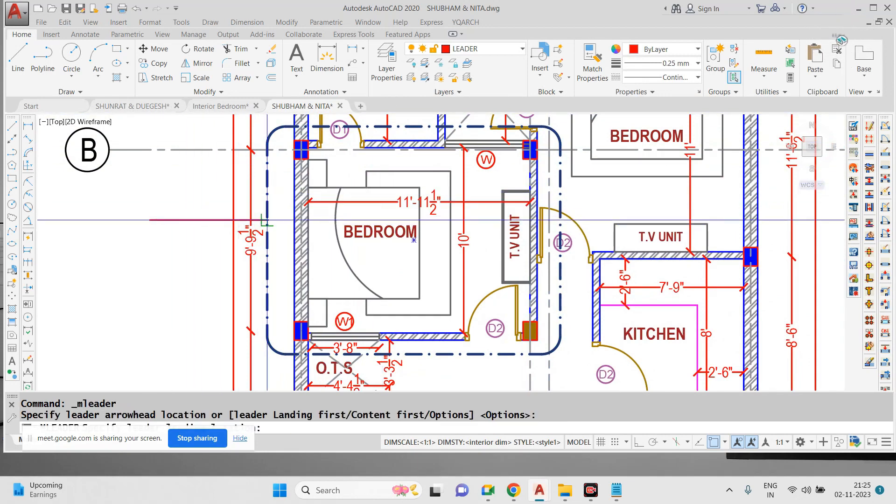
key("Escape")
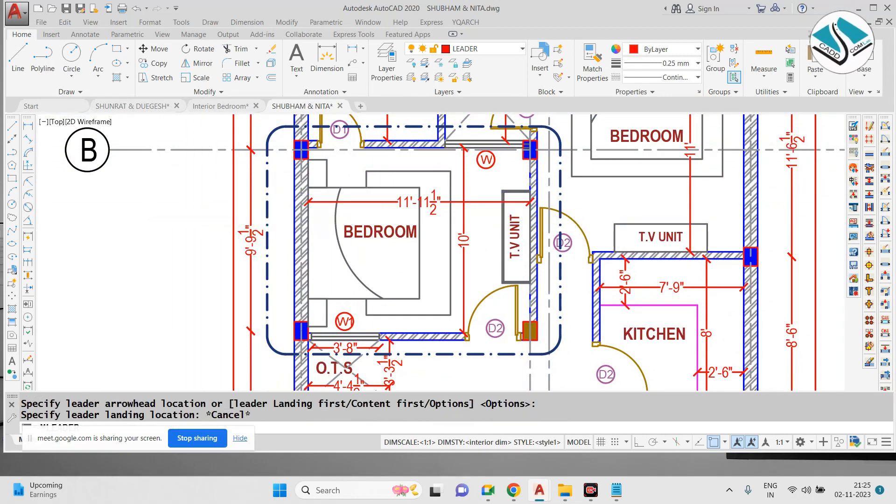
key("Return")
middle_click_drag(276, 206, 369, 201)
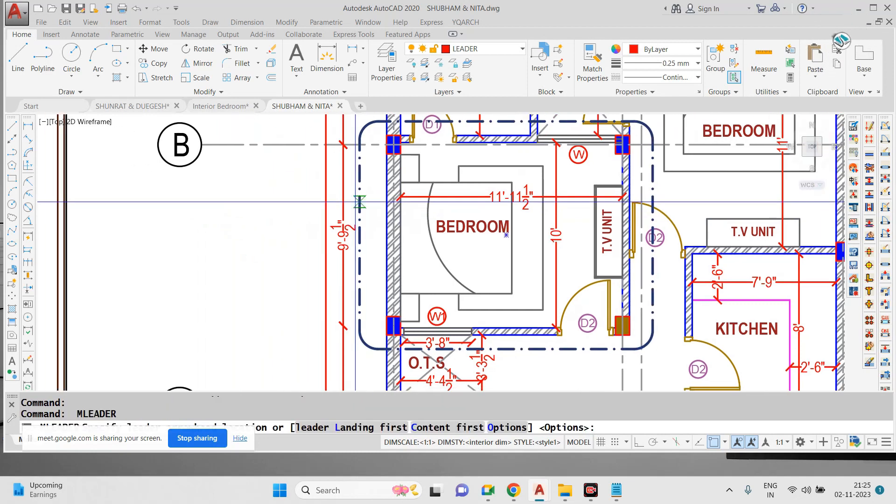
left_click(359, 202)
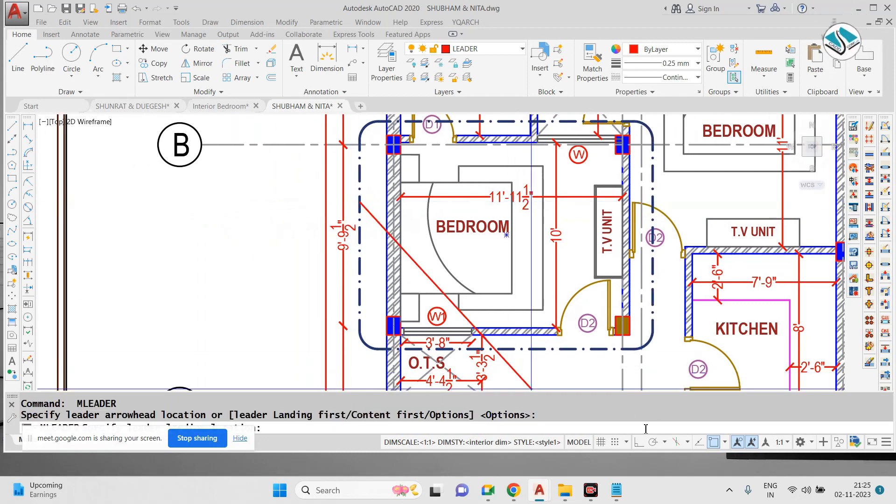
left_click(240, 221)
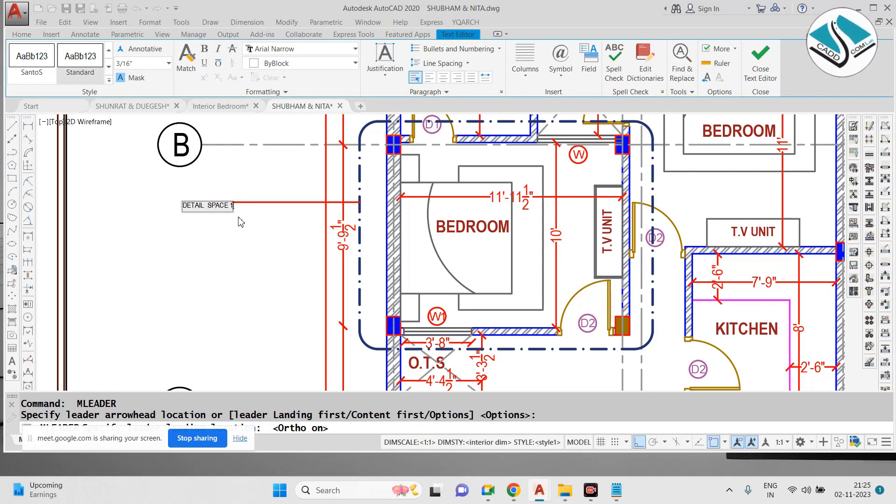
Step: Make the "DETAIL SPACE 1" leader text bold with a 9" height and finish the text
scroll(226, 214, "up", 2)
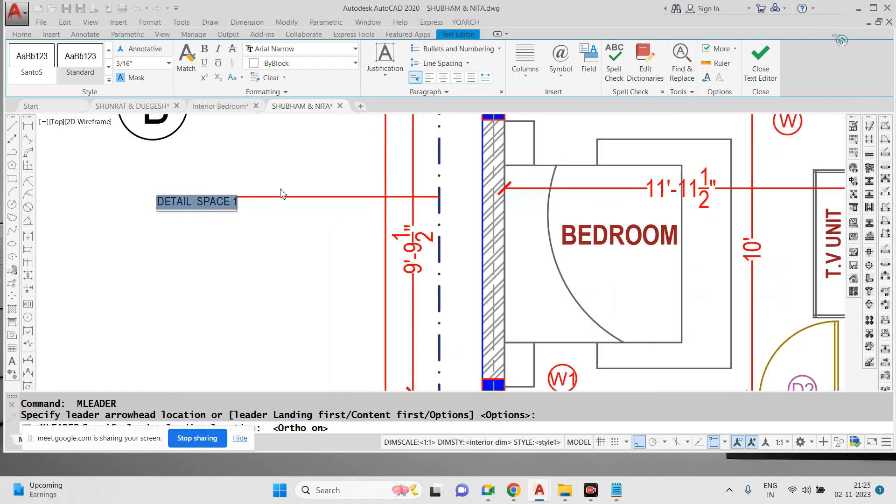
left_click(204, 49)
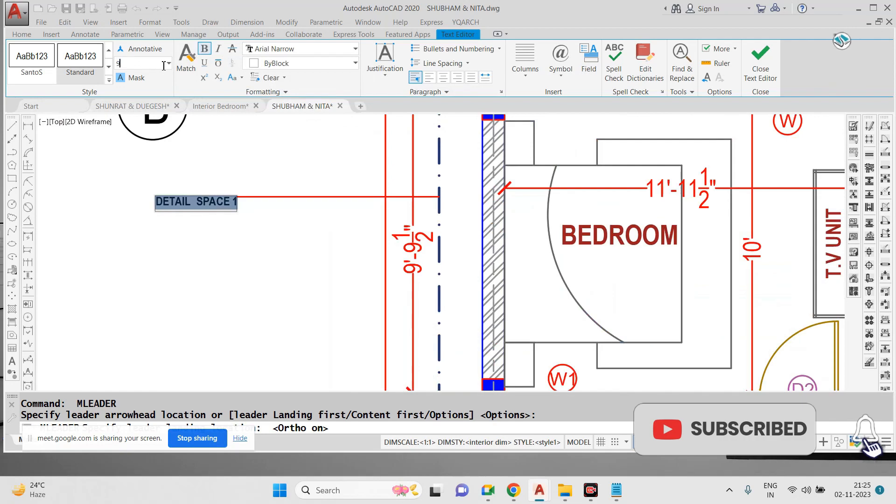
key("Return")
left_click(328, 130)
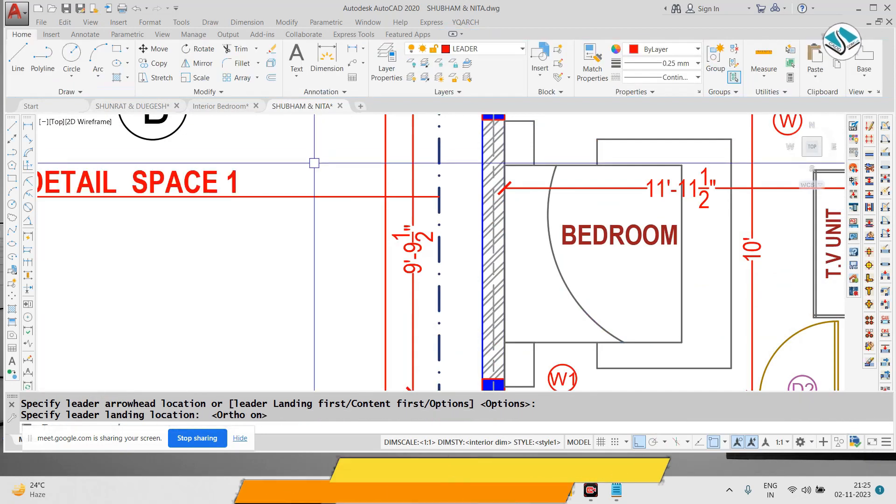
Step: Change the multileader's arrowhead to Dot with an arrowhead size of 8"
scroll(275, 173, "down", 4)
scroll(246, 172, "up", 4)
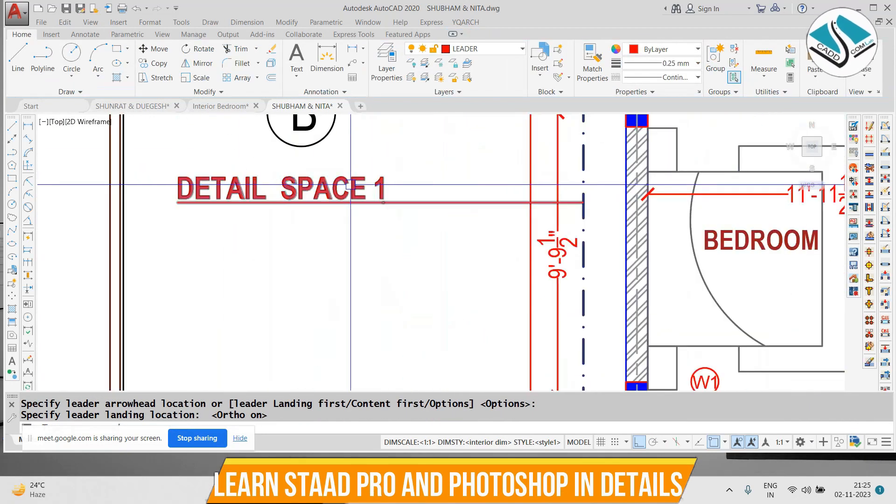
left_click_drag(448, 195, 434, 220)
key("ctrl+1")
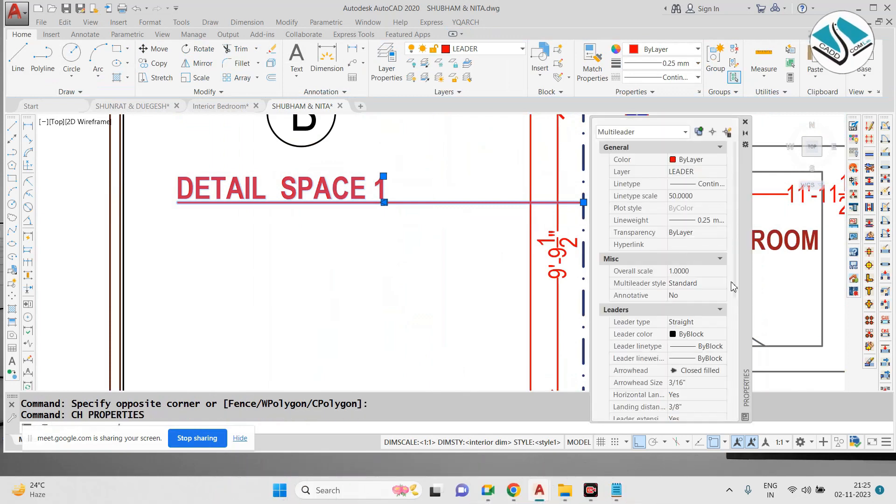
scroll(728, 290, "down", 5)
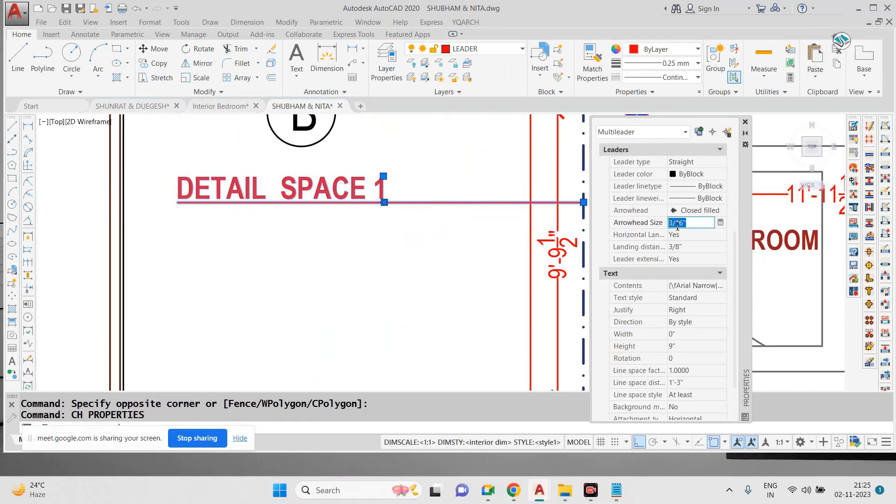
key("Return")
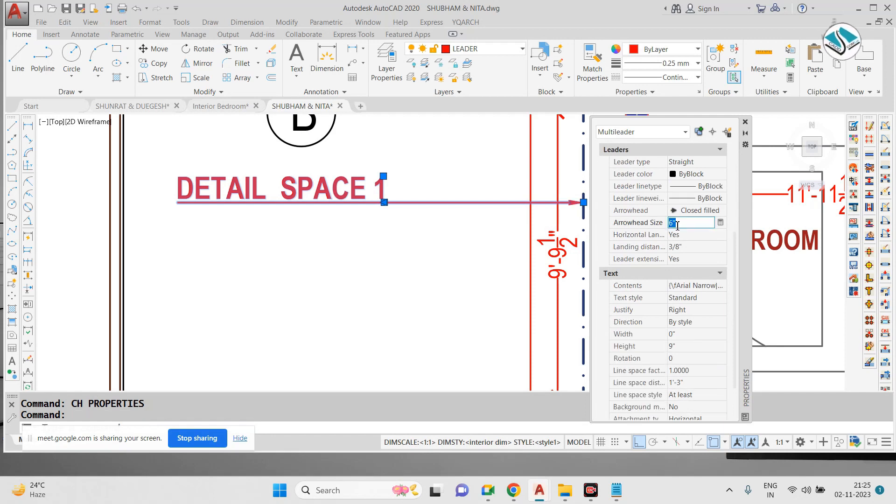
left_click(707, 211)
left_click(688, 253)
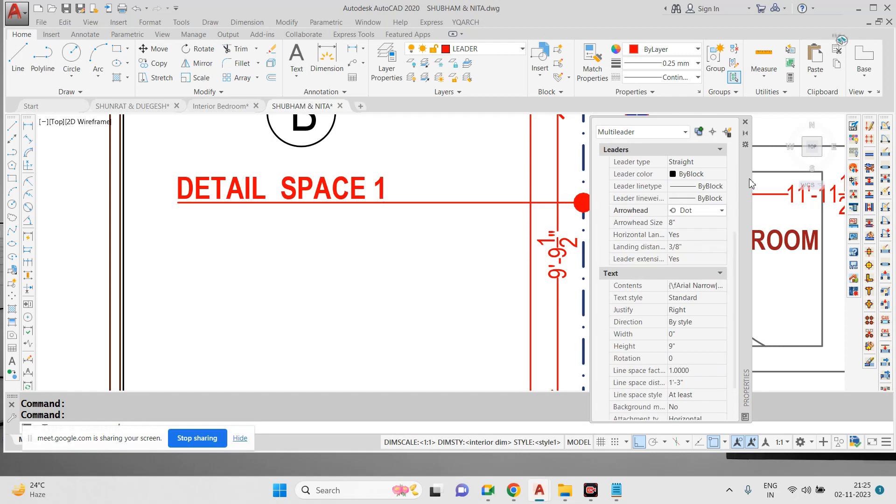
left_click(746, 121)
key("Escape")
Step: Change the colour of the "DETAIL SPACE 1" multileader to blue (16,86,137)
left_click(504, 187)
left_click(444, 224)
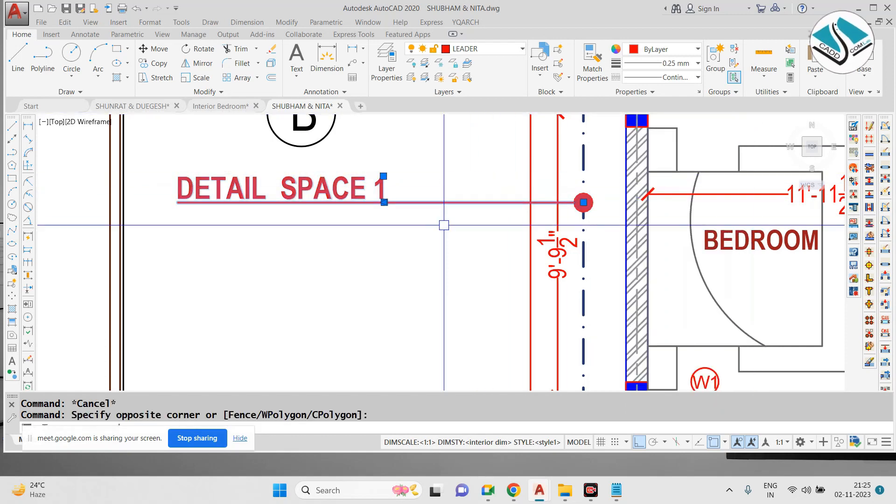
left_click(665, 51)
left_click(701, 113)
scroll(351, 240, "down", 4)
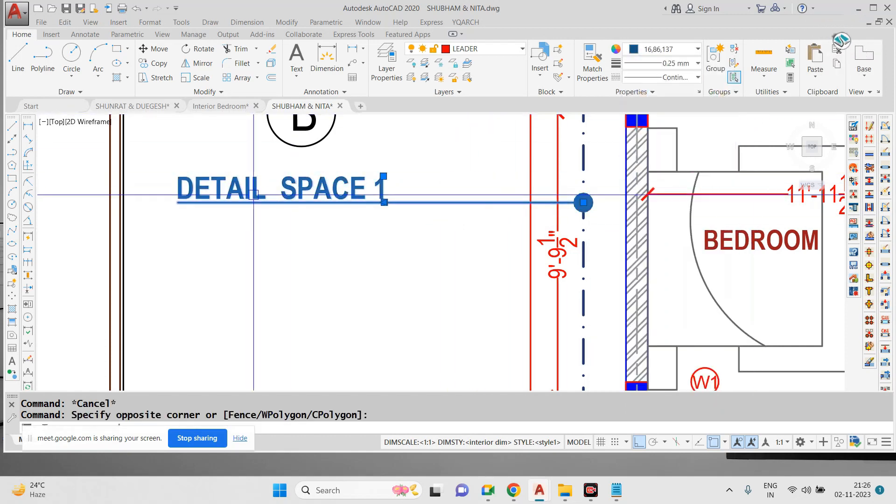
key("Escape")
scroll(356, 237, "down", 3)
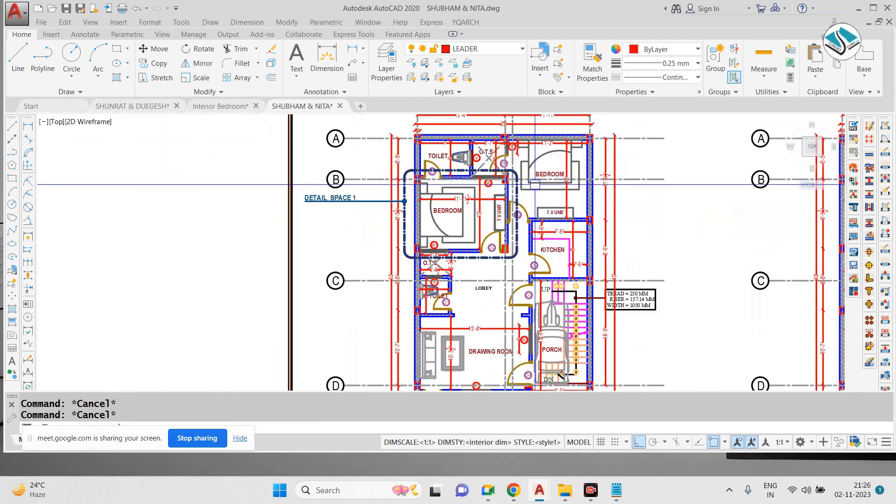
Step: Copy the outlined bedroom with its walls, furniture and dimensions to the empty area left of the sheet border
scroll(348, 247, "up", 3)
scroll(341, 254, "down", 1)
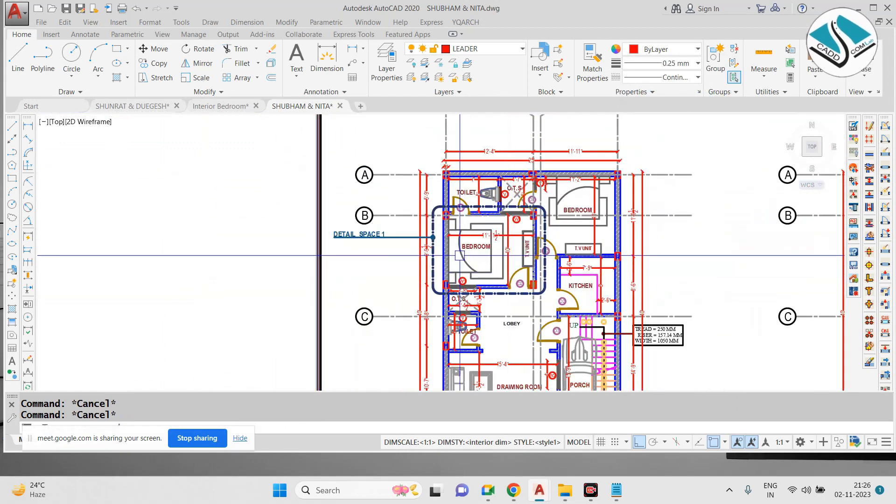
scroll(341, 254, "down", 2)
scroll(415, 226, "up", 4)
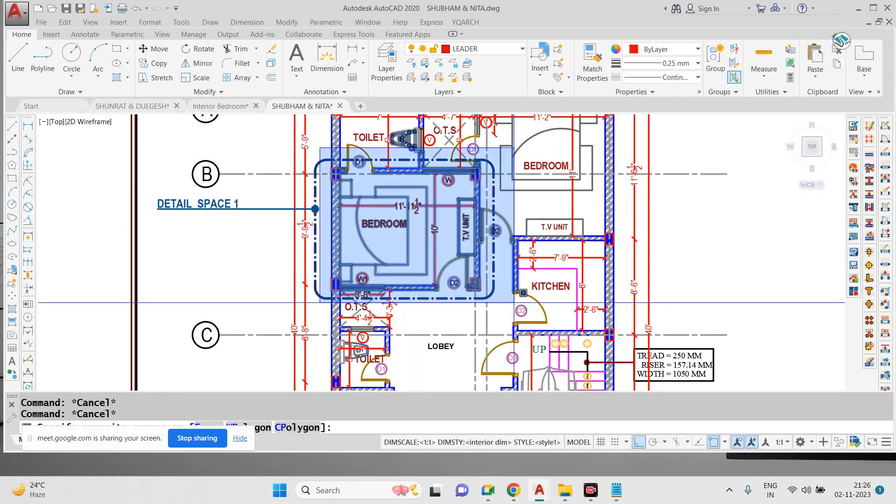
left_click(449, 293)
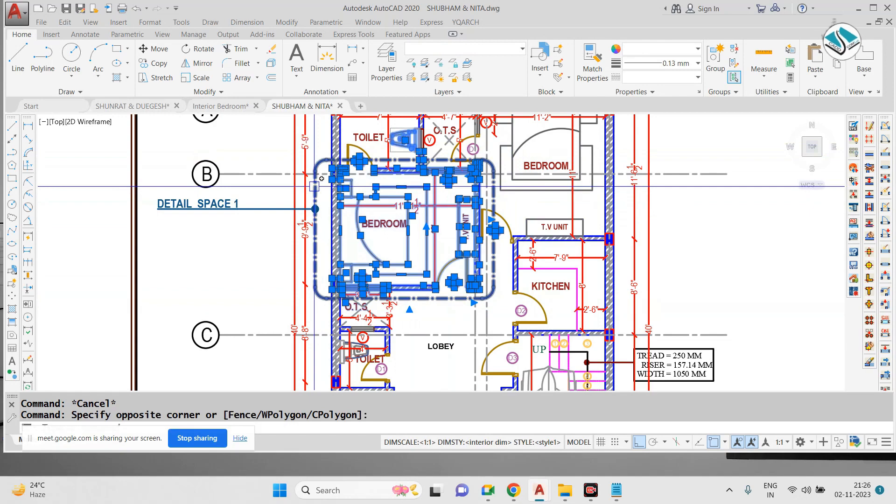
type("co")
key("Return")
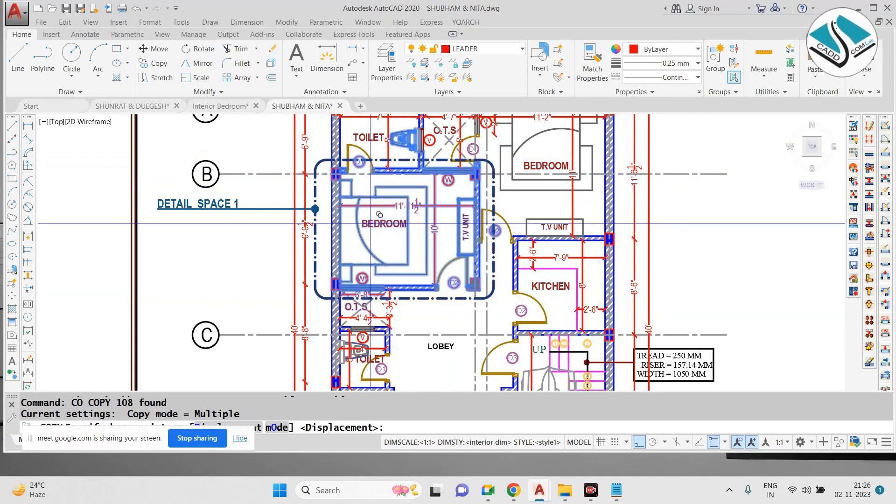
scroll(614, 255, "down", 4)
left_click(518, 256)
left_click(299, 256)
key("Escape")
Step: Erase the leftover toilet fixture above the copied bedroom
scroll(318, 245, "up", 6)
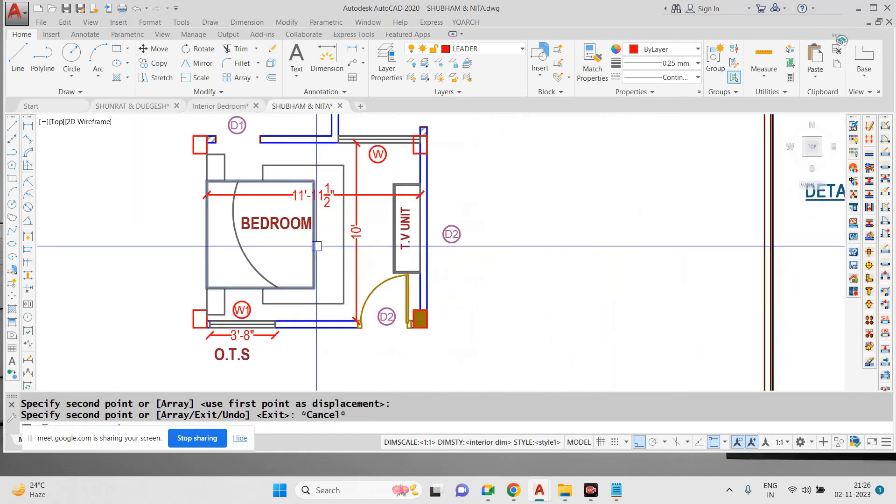
key("Escape")
scroll(439, 211, "down", 3)
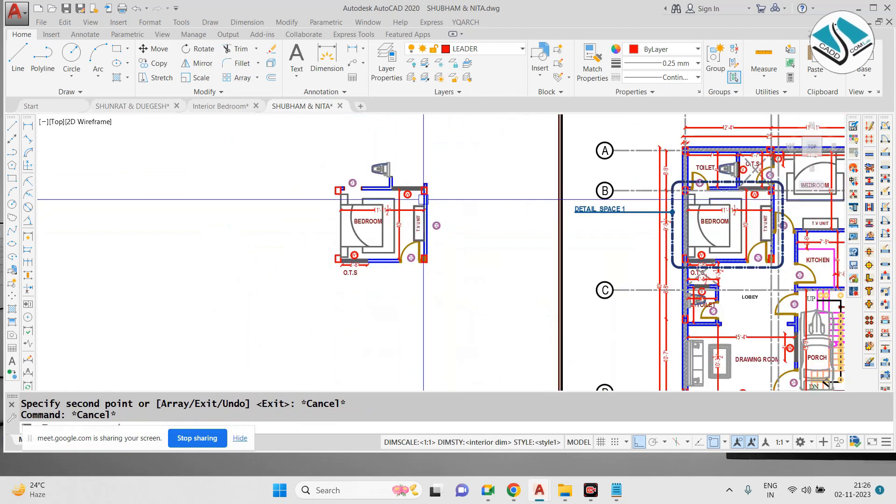
scroll(373, 187, "up", 3)
type("e")
key("Return")
scroll(415, 196, "down", 3)
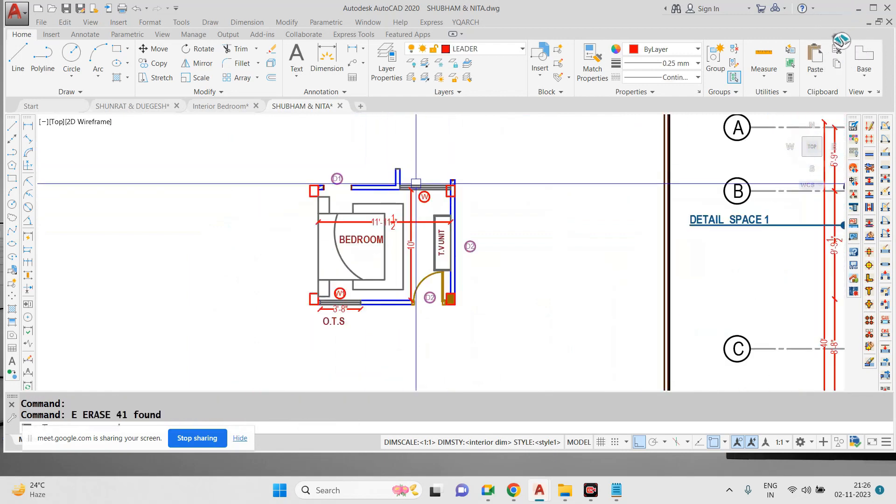
Step: Erase the horizontal and vertical room dimensions inside the copied bedroom
scroll(443, 224, "up", 4)
left_click(443, 227)
type("e")
key("Return")
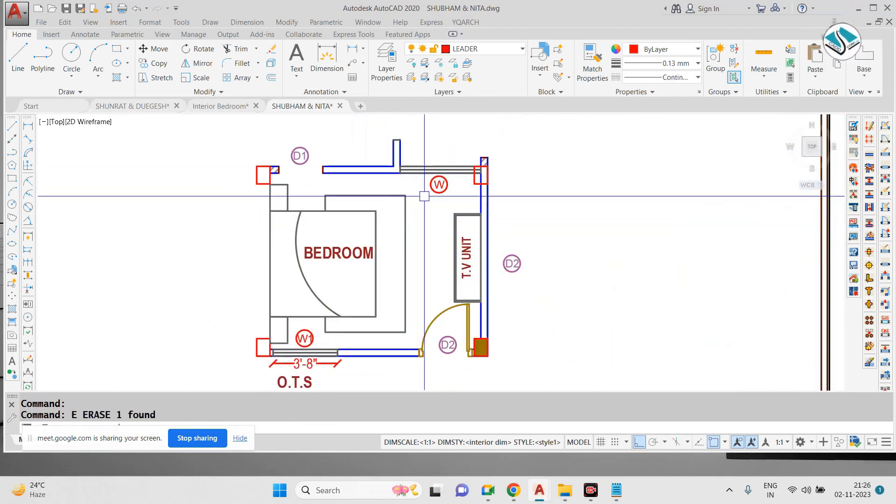
Step: Rotate the whole copied bedroom 270° with its walls, furniture and tags
scroll(417, 193, "down", 2)
left_click(526, 145)
left_click(220, 332)
type("ro")
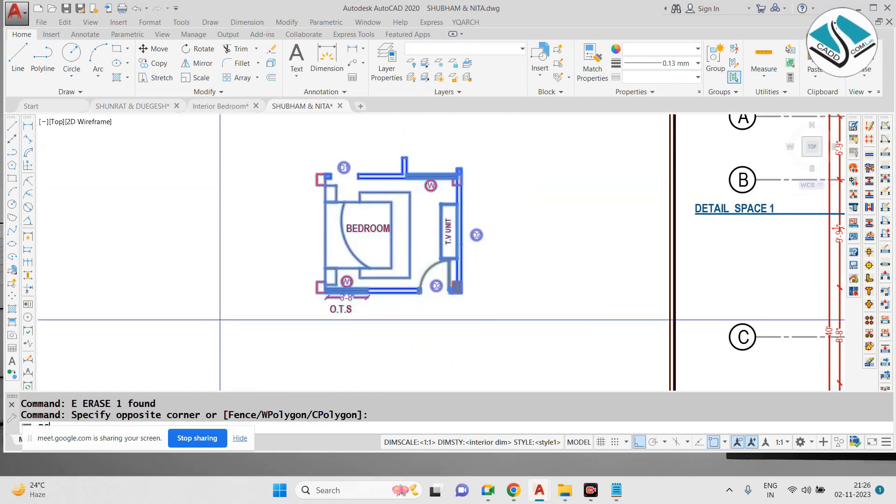
key("Return")
left_click(457, 232)
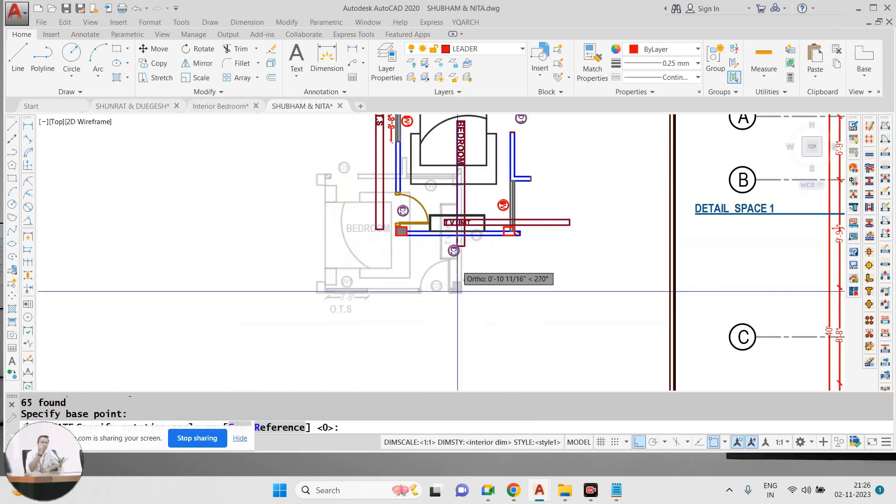
left_click(464, 332)
middle_click_drag(482, 206, 439, 258)
key("Escape")
Step: Draw a line along the outer edge of the wall behind the bed, joining its two corner columns
type("l")
key("Return")
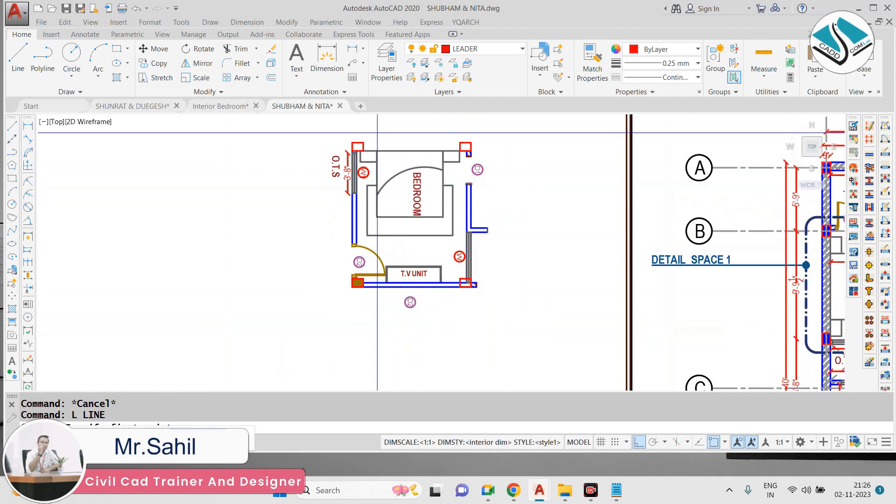
scroll(358, 152, "up", 4)
left_click(357, 153)
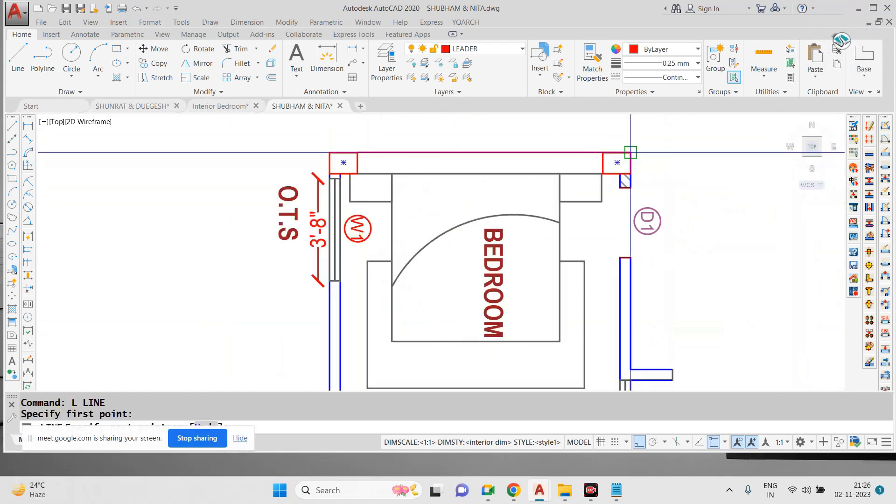
left_click(603, 153)
key("Escape")
key("Escape")
Step: Trim the window lines that run into the corner column below the W window
middle_click_drag(609, 200, 580, 176)
scroll(512, 176, "down", 1)
middle_click_drag(563, 261, 524, 214)
scroll(518, 318, "up", 4)
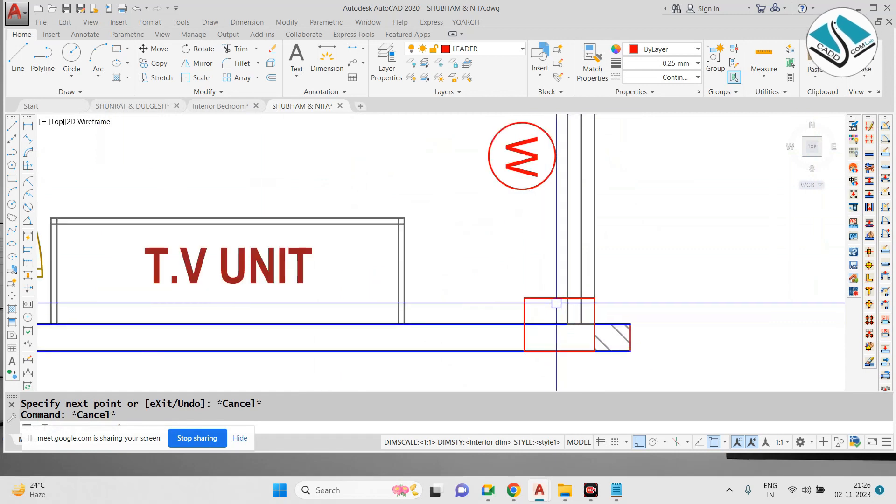
scroll(560, 304, "up", 2)
type("tr")
key("Return")
key("Return")
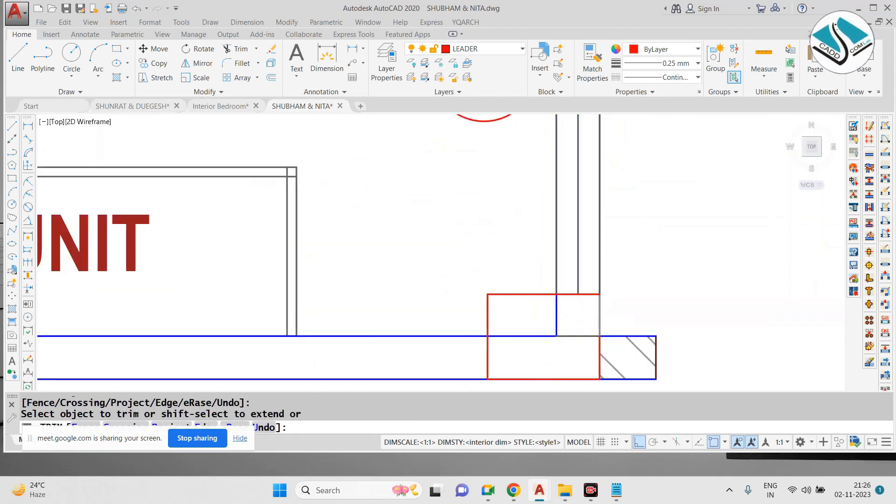
key("Escape")
key("Escape")
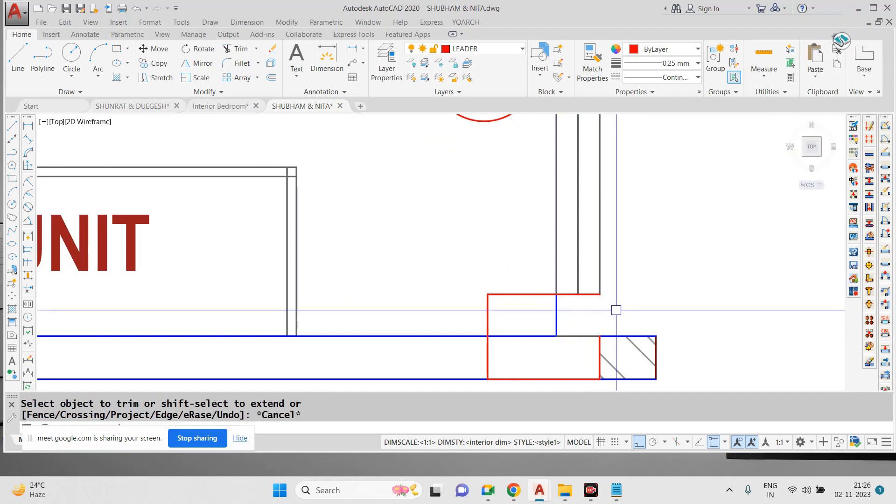
Step: Draw a short line closing the open outer edge of the corner column below the W window
type("l")
key("Return")
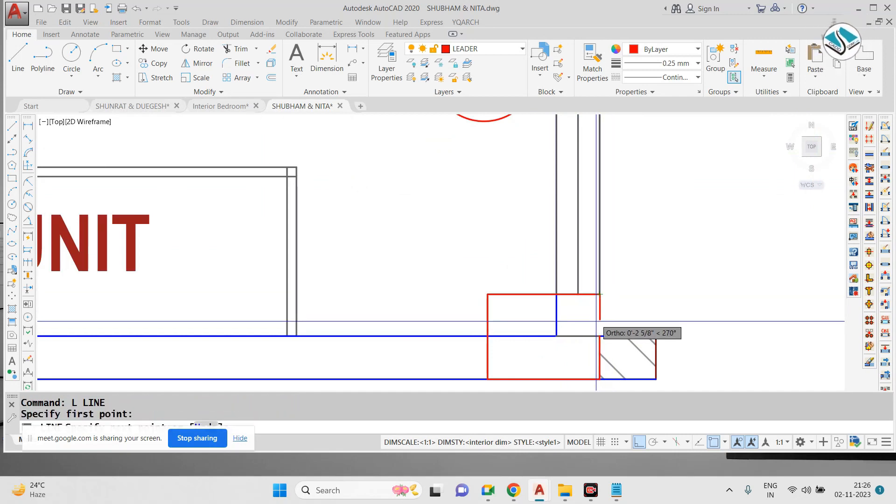
left_click(599, 335)
key("Escape")
Step: Erase the hatch in the short wall end beyond the corner column near the W window
scroll(584, 277, "down", 2)
scroll(607, 318, "down", 2)
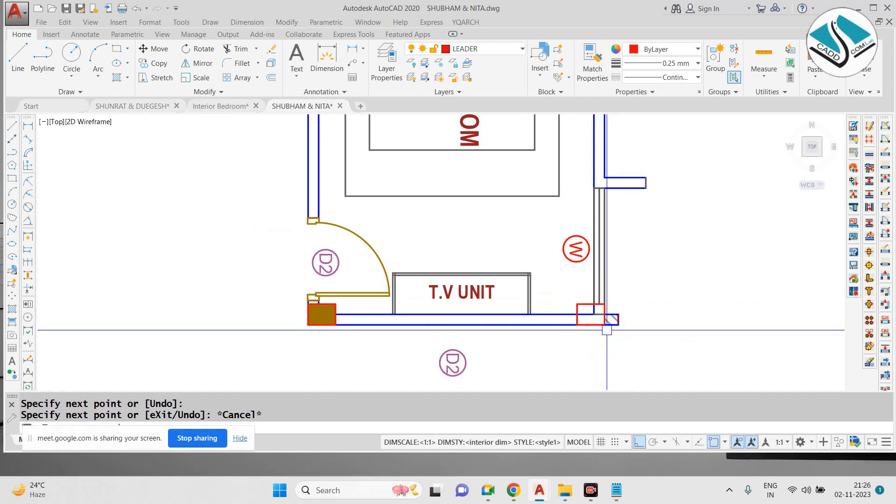
scroll(623, 320, "up", 2)
left_click(624, 320)
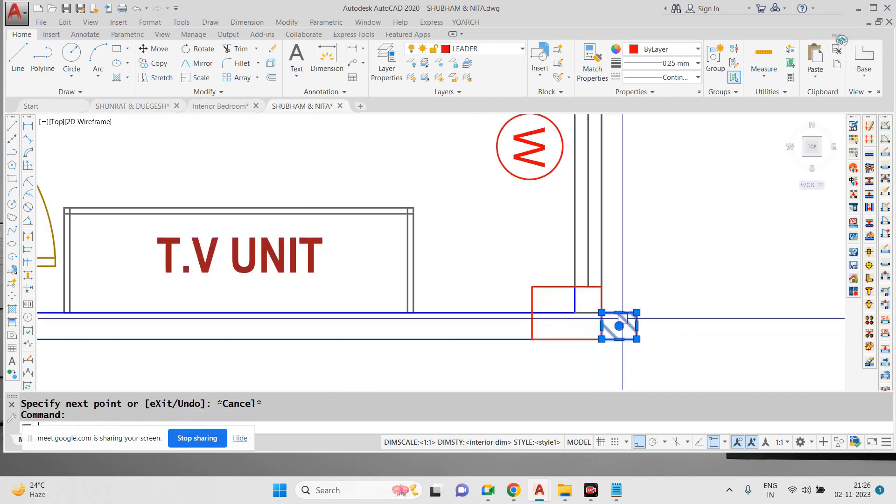
scroll(416, 268, "down", 2)
type("e")
key("Return")
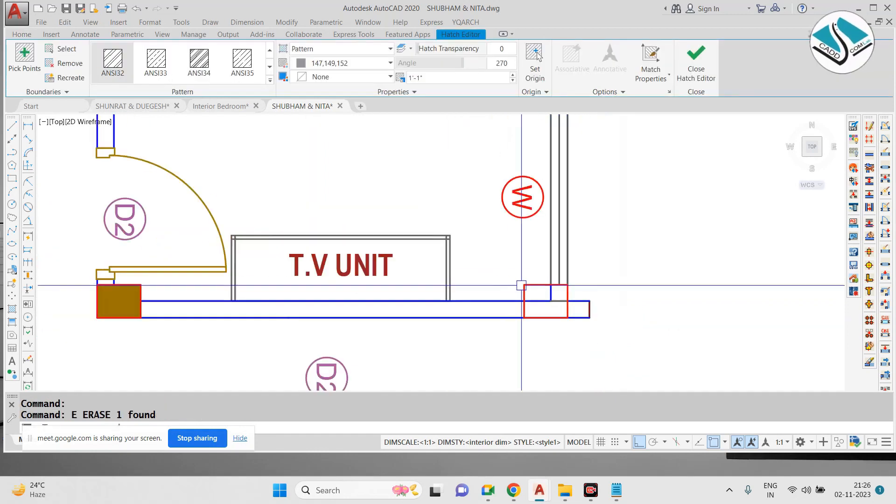
scroll(226, 236, "up", 1)
left_click(124, 298)
left_click(122, 296)
key("Escape")
key("Escape")
Step: Erase the D2 door tag outside the wall behind the T.V unit
scroll(252, 248, "down", 2)
middle_click_drag(233, 247, 305, 270)
scroll(327, 274, "down", 3)
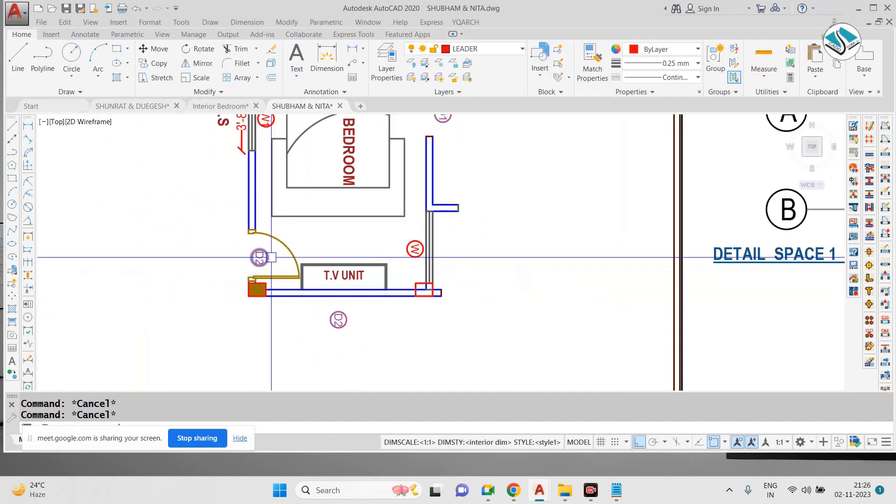
scroll(401, 220, "up", 1)
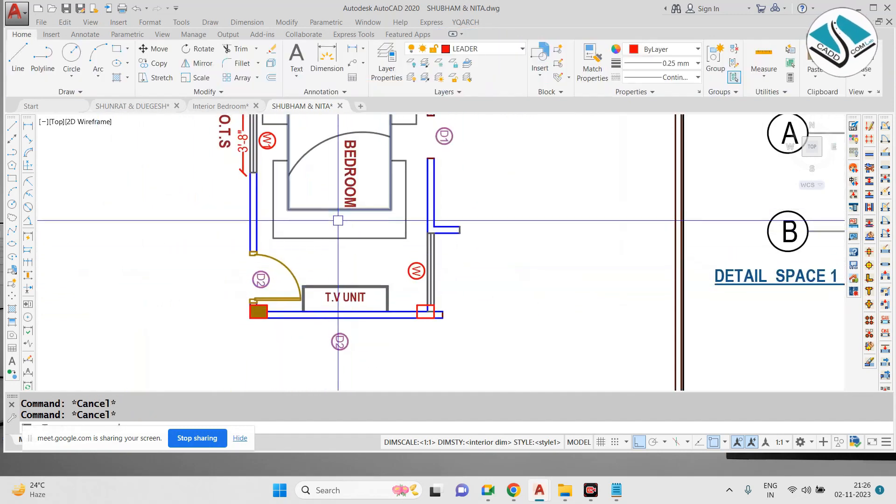
scroll(341, 334, "up", 6)
scroll(401, 296, "down", 4)
left_click(382, 319)
left_click(423, 318)
type("e")
key("space")
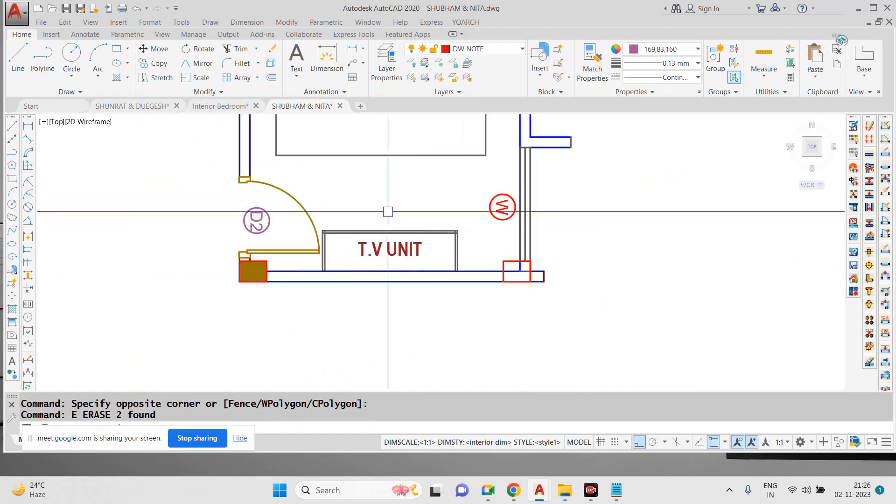
Step: Move the W window tag from inside the bedroom to the outer side of its window
middle_click_drag(404, 232, 397, 318)
scroll(507, 297, "up", 3)
left_click(495, 215)
left_click(384, 314)
type("m")
key("space")
left_click(429, 316)
scroll(459, 213, "down", 5)
scroll(491, 256, "up", 5)
key("Escape")
Step: Extend the outer wall line across the projecting stub wall above the W window
type("ex")
key("space")
key("space")
key("Escape")
key("Escape")
type("tr")
key("space")
key("space")
key("Escape")
Step: Erase the three lines of the stub wall projecting outward above the W window
left_click(527, 225)
type("e")
left_click(480, 294)
key("Escape")
left_click(527, 233)
left_click(480, 304)
key("Escape")
left_click(526, 230)
left_click(476, 294)
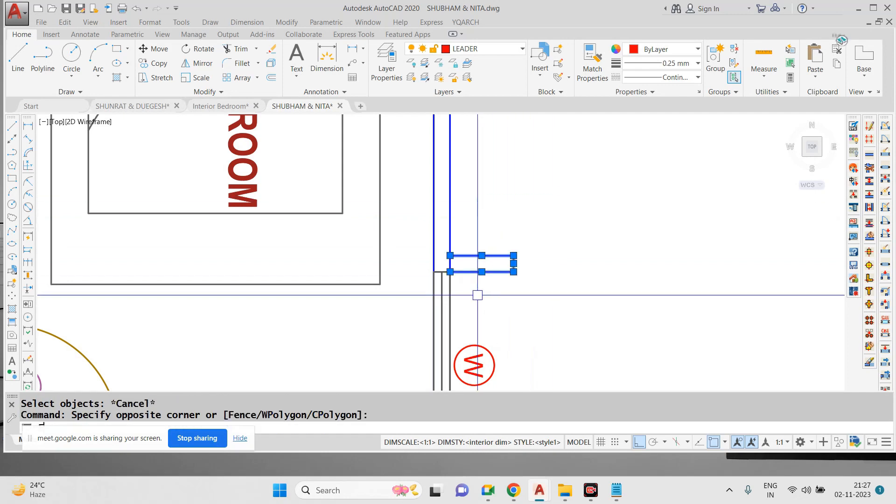
type("e")
Step: Copy the toilet's D1 door from the original plan to the empty area beside the copied bedroom
scroll(489, 244, "down", 3)
scroll(475, 184, "up", 4)
scroll(450, 172, "down", 2)
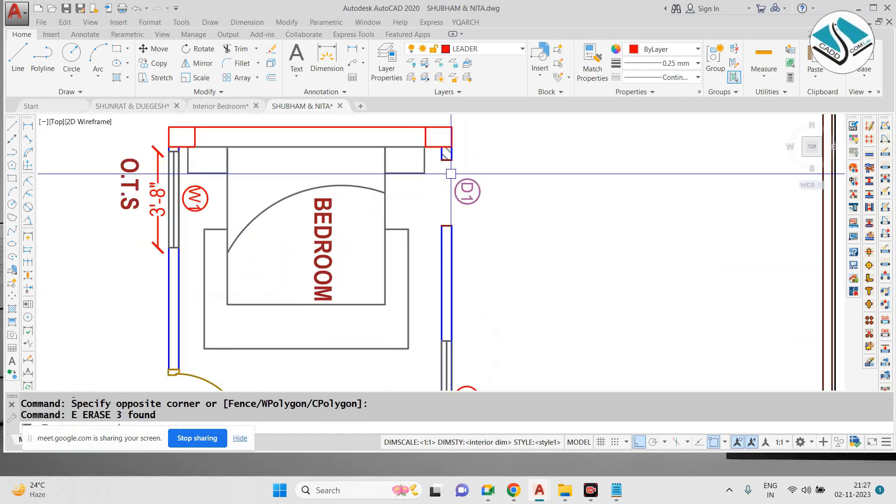
scroll(451, 169, "down", 5)
scroll(632, 200, "up", 4)
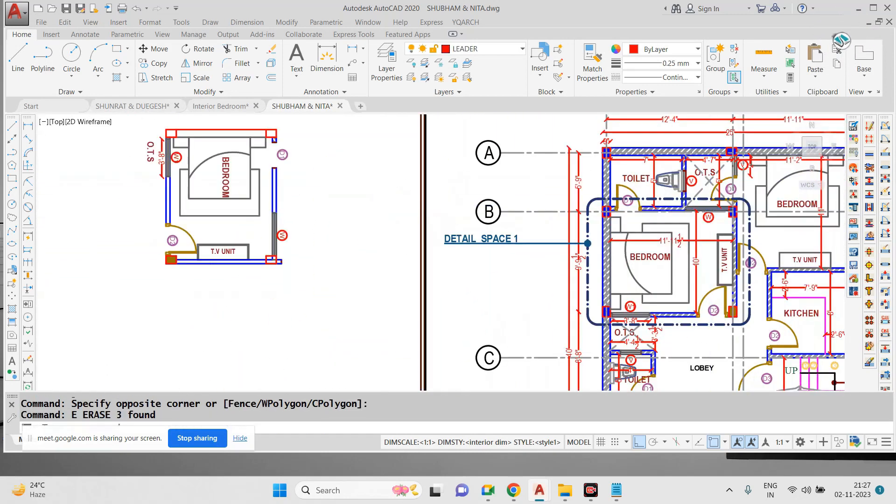
scroll(632, 199, "down", 3)
scroll(281, 308, "up", 3)
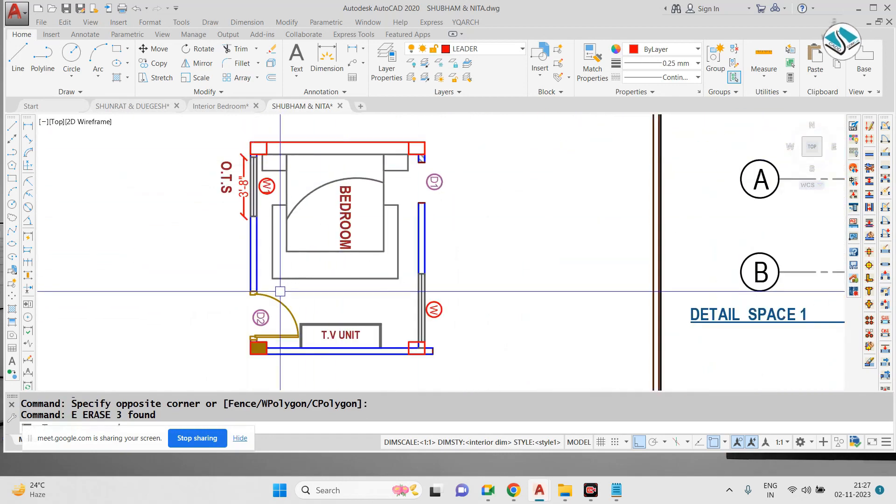
scroll(328, 241, "up", 2)
scroll(328, 241, "down", 5)
scroll(532, 242, "up", 5)
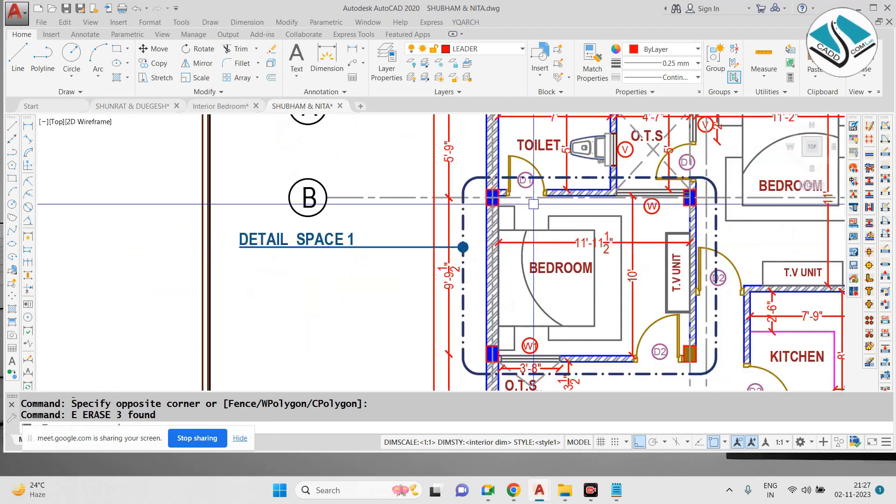
scroll(526, 154, "up", 6)
left_click(560, 168)
left_click(449, 208)
type("co")
key("space")
left_click(457, 221)
scroll(520, 248, "down", 4)
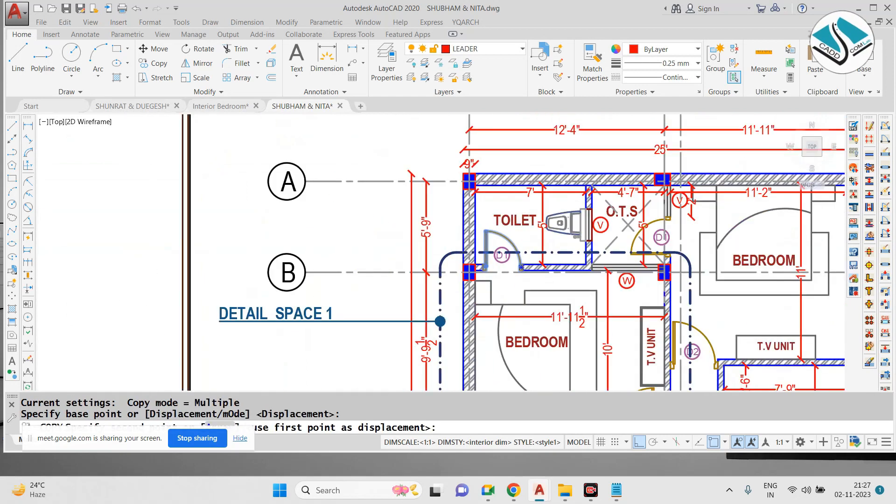
middle_click_drag(192, 201, 529, 236)
scroll(516, 236, "up", 2)
left_click(520, 236)
key("Escape")
Step: Rotate the copied D1 door 90° clockwise to suit the bedroom's vertical wall
left_click(567, 300)
left_click(535, 339)
type("ro")
key("space")
scroll(533, 328, "up", 1)
middle_click_drag(533, 328, 506, 284)
scroll(538, 314, "up", 2)
left_click(530, 260)
left_click(528, 331)
Step: Move the rotated door by its frame midpoint into the D1 wall opening of the copied bedroom
left_click(528, 330)
left_click(516, 257)
type("m")
key("space")
middle_click_drag(536, 186, 530, 284)
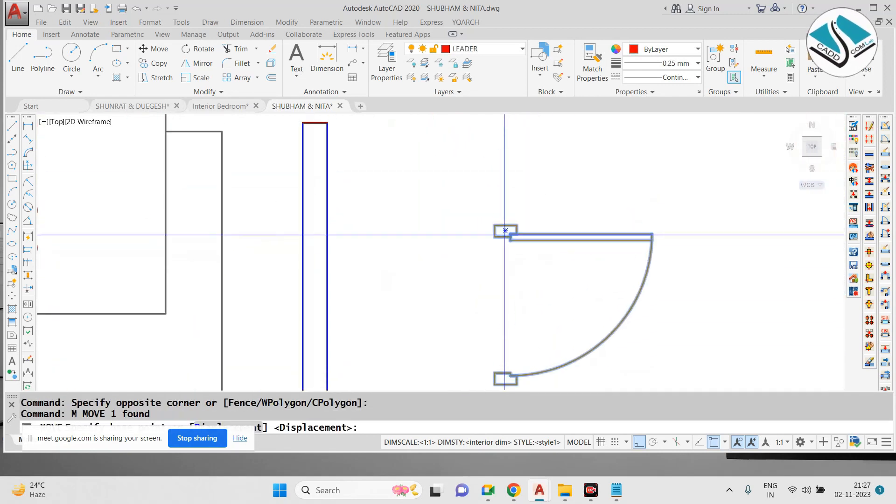
left_click(505, 230)
scroll(607, 228, "down", 2)
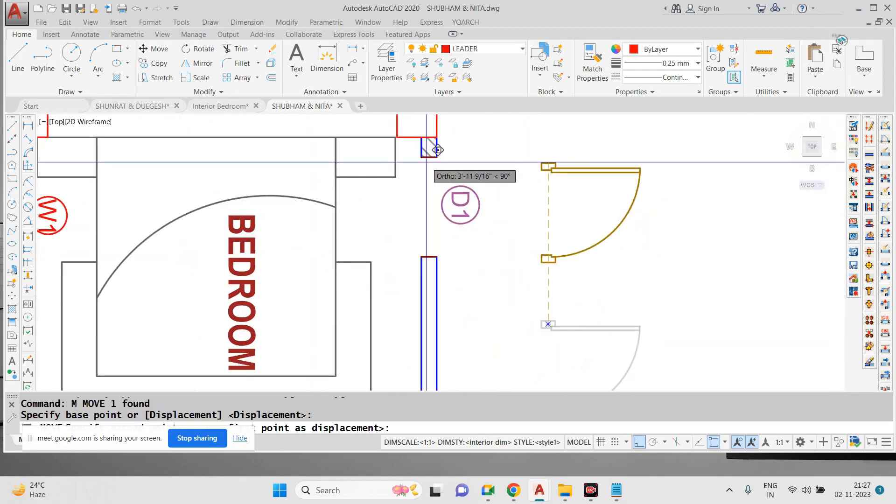
scroll(508, 194, "down", 3)
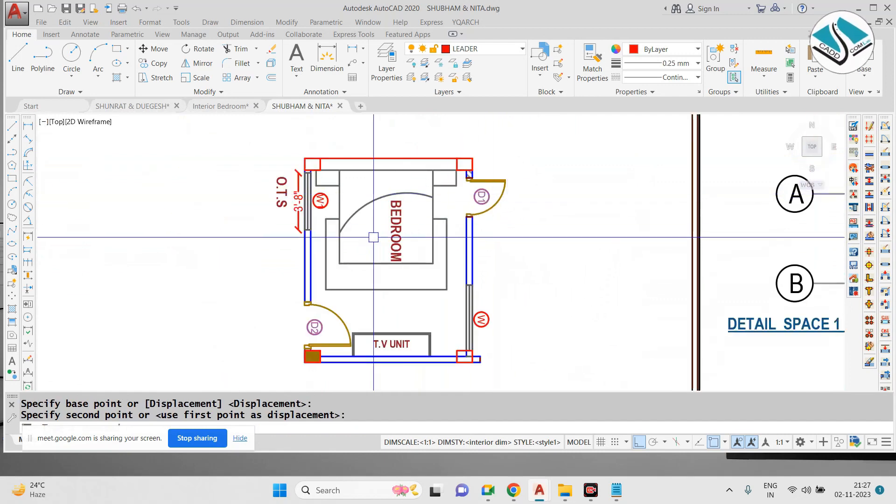
Step: Erase the 3'-8" dimension and the O.T.S text outside the W1 window
scroll(368, 231, "up", 3)
scroll(272, 188, "down", 1)
left_click(240, 190)
type("e")
key("space")
middle_click_drag(236, 176, 389, 230)
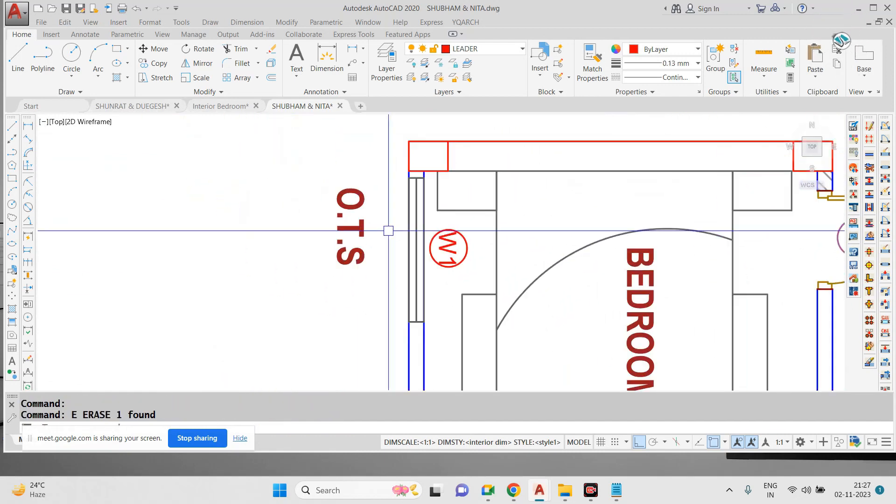
Step: Move the W1 window tag from inside the bedroom to the outer side of its window
left_click(481, 226)
left_click(426, 270)
type("m")
key("space")
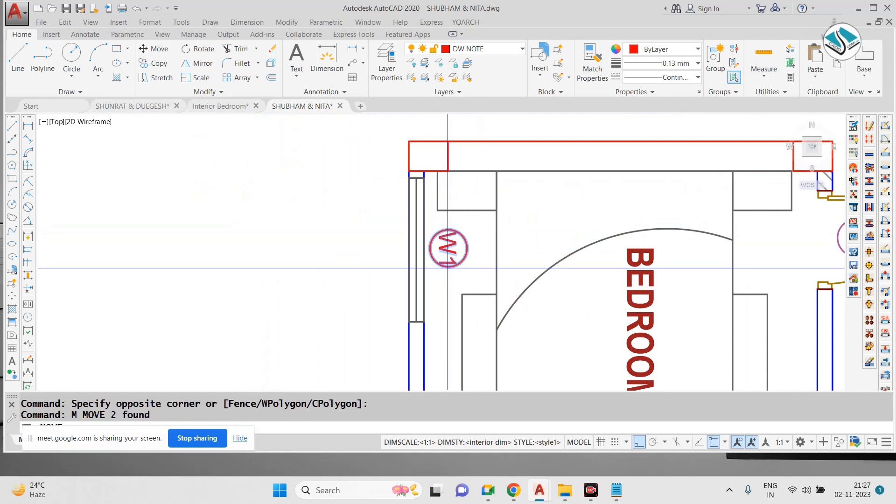
left_click(448, 268)
scroll(381, 240, "down", 4)
Step: Compare the cleaned-up bedroom copy with the original bedroom outlined as DETAIL SPACE 1
mouse_move(498, 269)
middle_mouse_down()
mouse_move(448, 241)
mouse_move(389, 183)
mouse_move(389, 203)
middle_mouse_up()
scroll(449, 241, "up", 2)
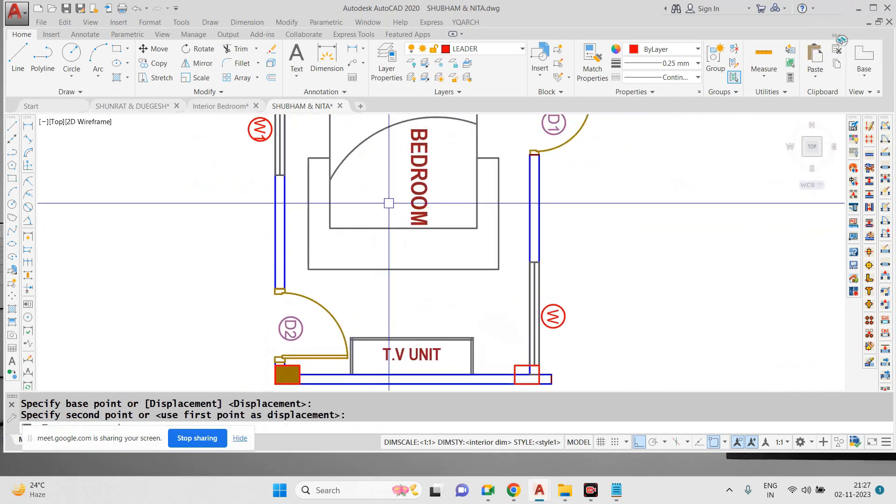
scroll(389, 203, "down", 3)
scroll(489, 279, "down", 2)
mouse_move(607, 302)
middle_mouse_down()
mouse_move(462, 270)
mouse_move(372, 268)
middle_mouse_up()
scroll(630, 236, "up", 2)
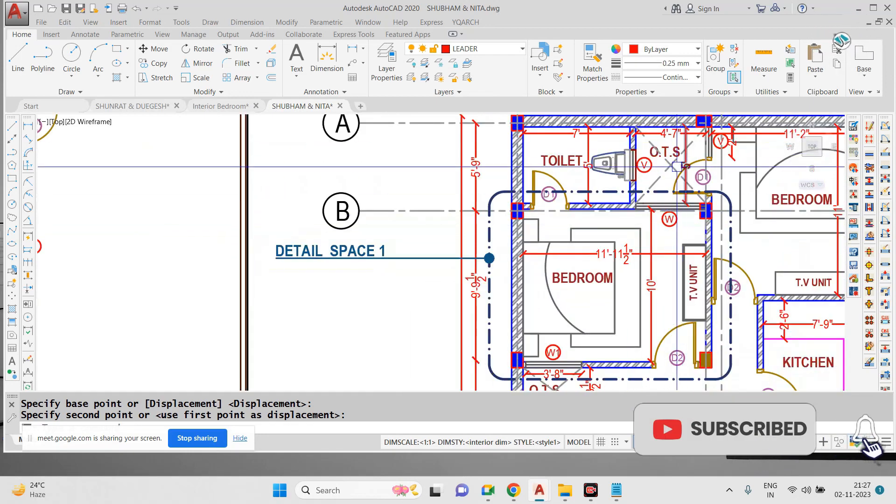
scroll(676, 214, "down", 2)
scroll(443, 203, "down", 1)
scroll(425, 210, "up", 3)
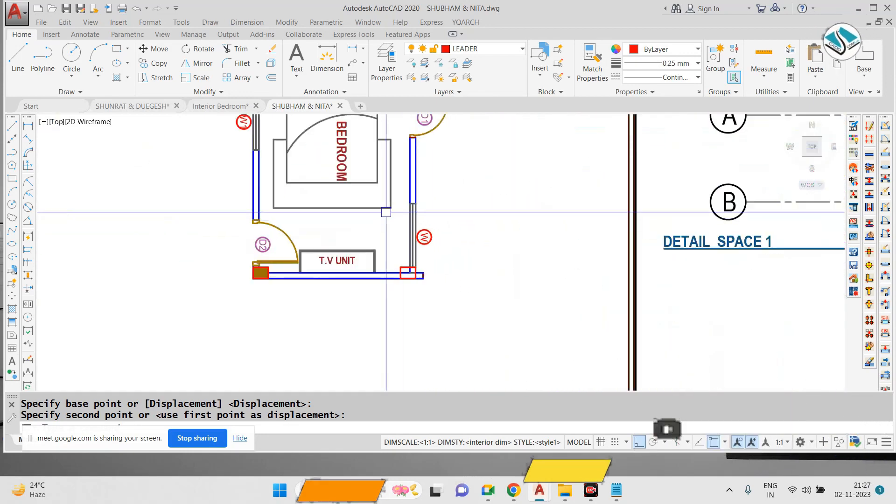
scroll(386, 212, "down", 1)
scroll(326, 204, "up", 4)
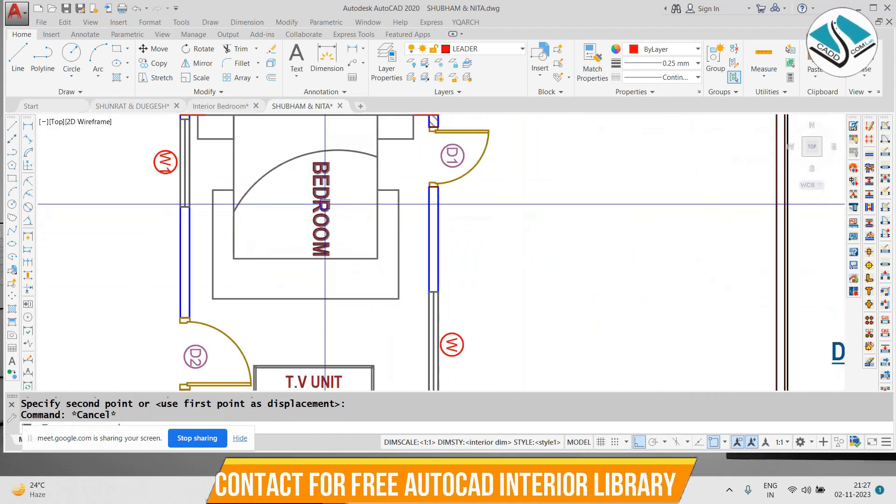
scroll(332, 192, "down", 2)
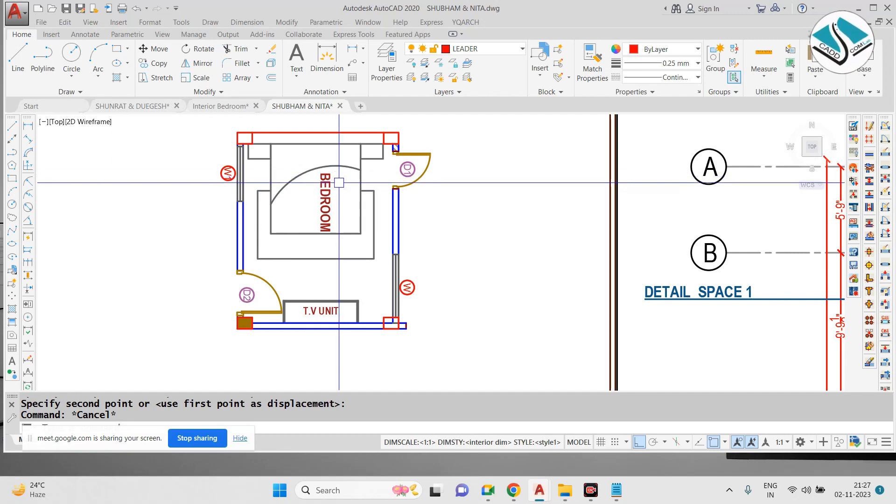
key("Escape")
scroll(341, 194, "up", 2)
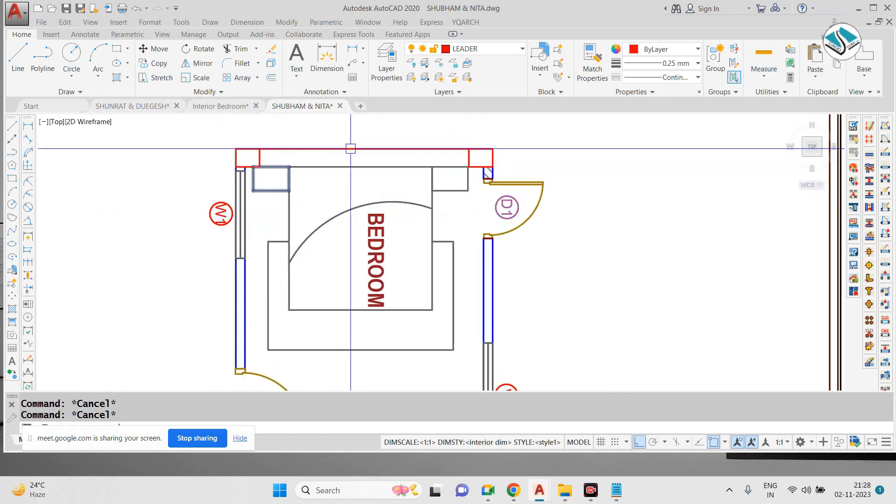
Step: Copy the solid-filled column beside door D2 to the bedroom corner at the other end of the T.V unit wall
scroll(299, 136, "down", 3)
scroll(365, 254, "up", 6)
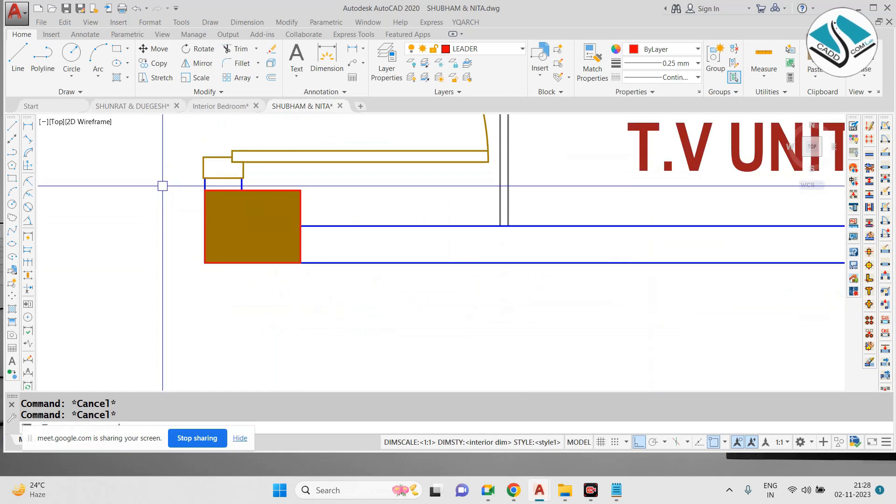
left_click(162, 186)
left_click(359, 306)
type("co")
key("Return")
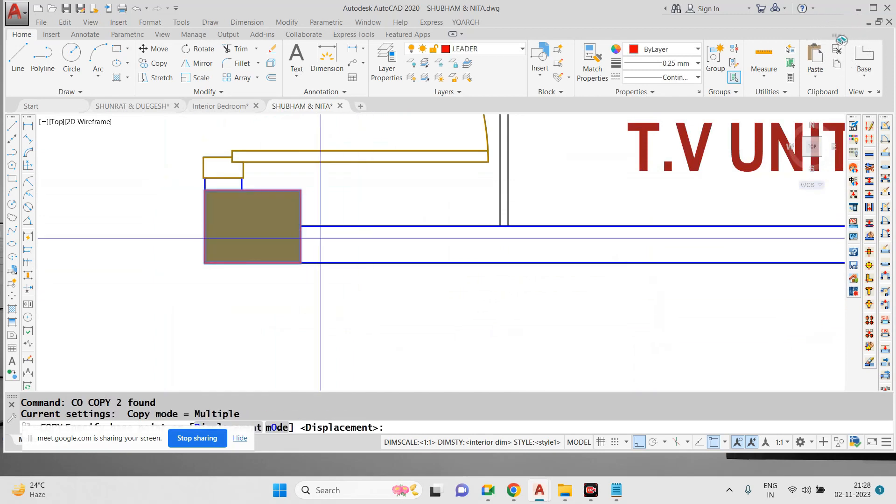
left_click(303, 262)
scroll(244, 245, "down", 4)
scroll(607, 256, "up", 3)
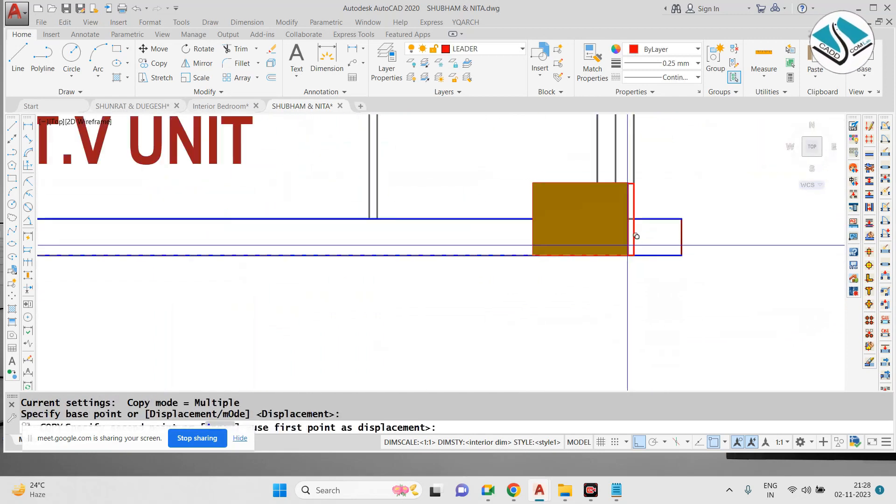
left_click(637, 243)
key("Escape")
Step: Copy the filled column beside window W onto both column outlines at the ends of the wall behind the bed
left_click(523, 159)
left_click(684, 304)
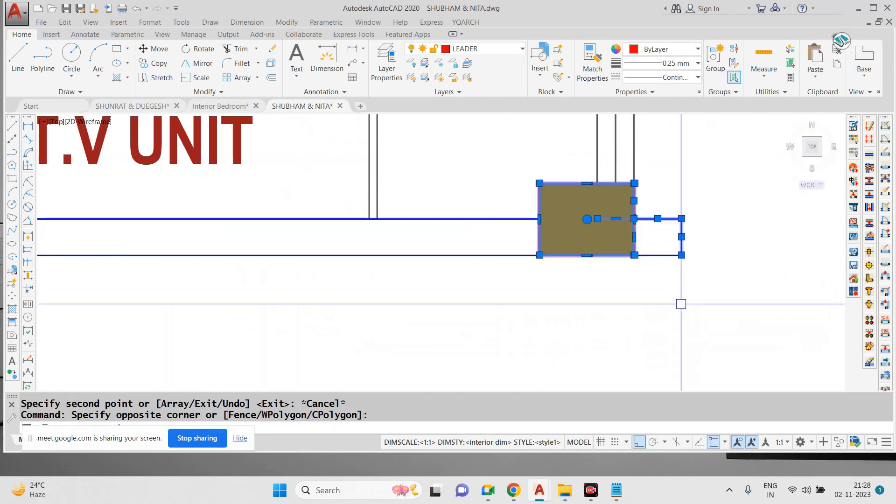
key("Escape")
left_click(509, 164)
left_click(661, 298)
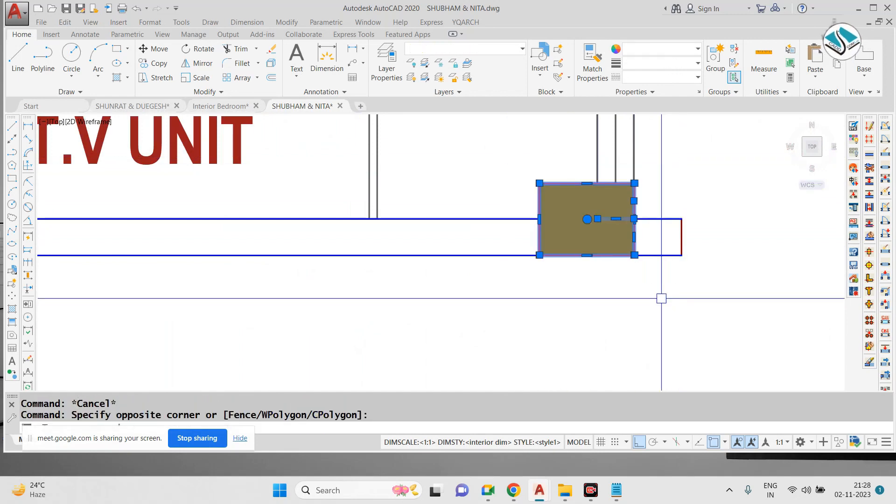
key("Return")
left_click(538, 256)
scroll(537, 255, "down", 2)
middle_click_drag(344, 153, 590, 369)
scroll(591, 369, "down", 1)
scroll(508, 204, "up", 3)
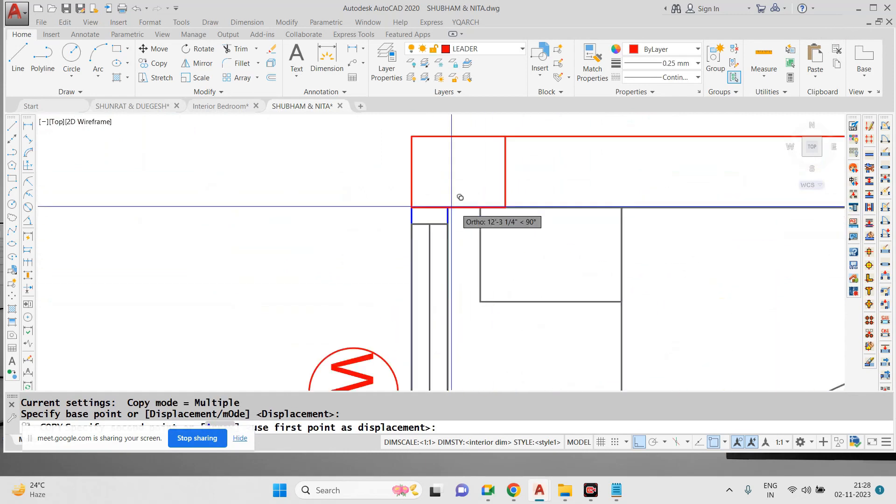
left_click(411, 201)
scroll(411, 201, "down", 3)
scroll(484, 242, "up", 4)
left_click(475, 252)
scroll(525, 176, "down", 4)
key("Escape")
middle_click_drag(462, 291, 447, 232)
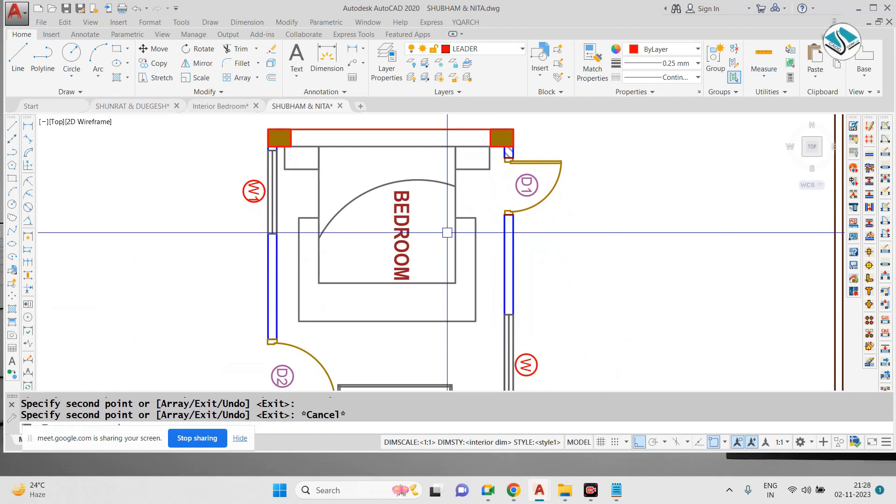
key("Escape")
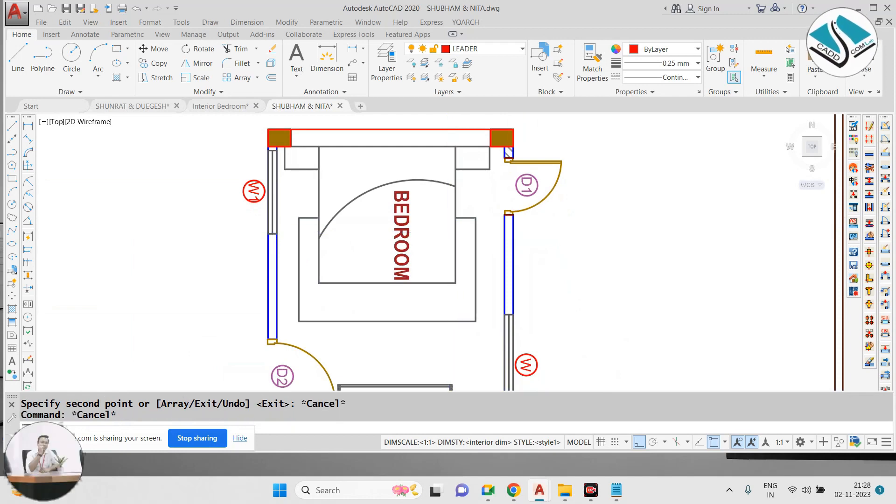
Step: Choose the ANSI32 hatch pattern and try to hatch the wall strip behind the bed
type("h")
key("Return")
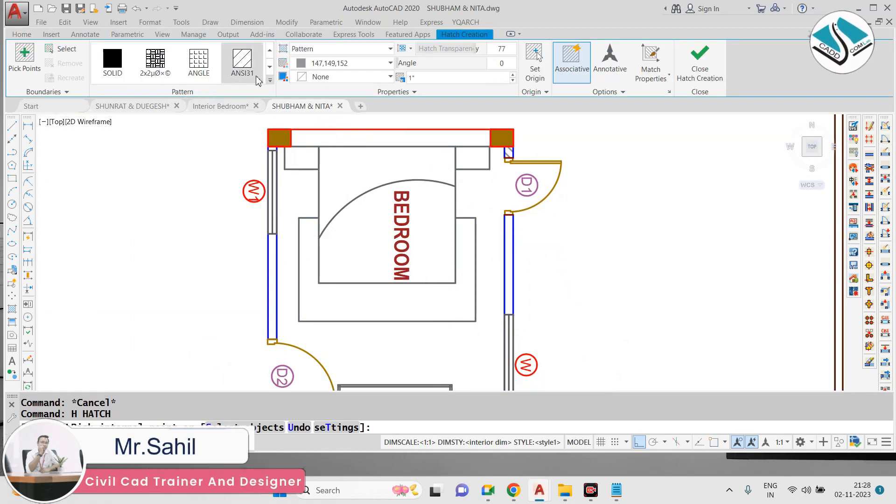
left_click(270, 79)
left_click(117, 110)
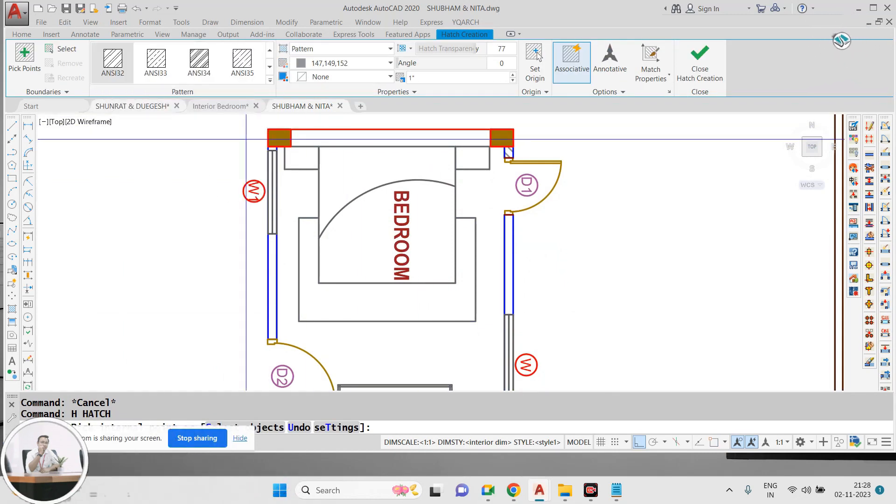
left_click(317, 140)
key("Escape")
key("Escape")
scroll(389, 231, "down", 1)
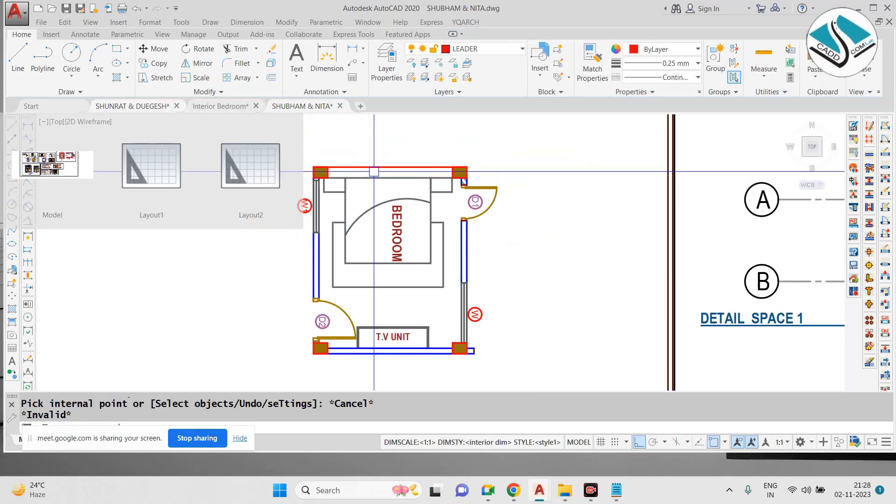
Step: Try hatching the wall behind the bed again, and erase the hatch that spreads over the bedroom floor
key("Return")
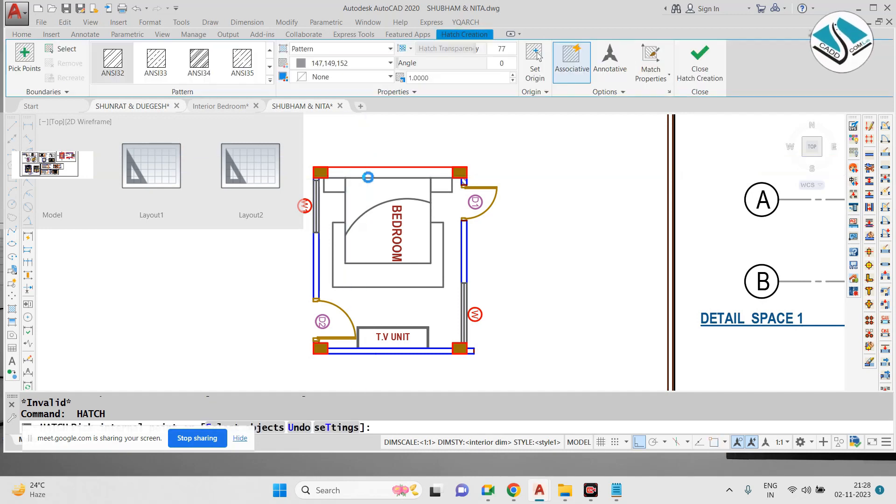
key("Escape")
key("Escape")
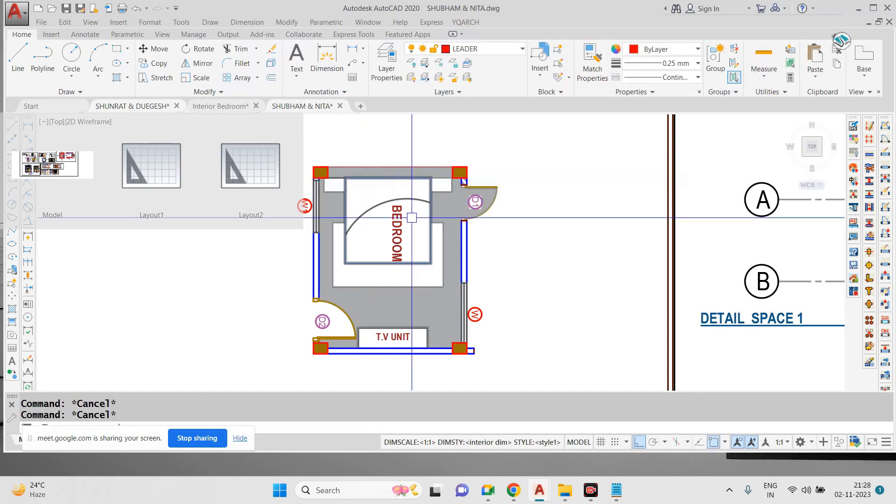
left_click(440, 302)
type("e")
key("Return")
Step: Draw a closed rectangle over the wall behind the bed, spanning between its two filled columns
type("rec")
key("Return")
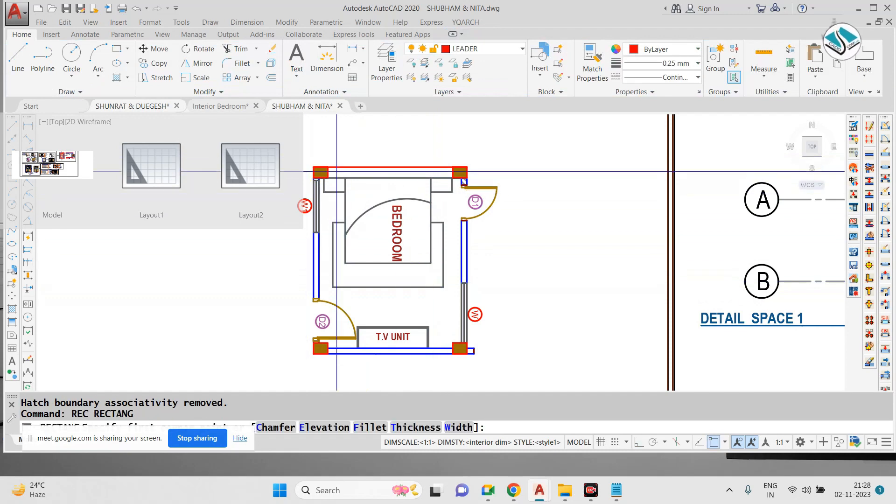
scroll(339, 170, "up", 3)
middle_click_drag(314, 159, 486, 196)
left_click(479, 196)
scroll(266, 210, "down", 4)
scroll(368, 215, "up", 4)
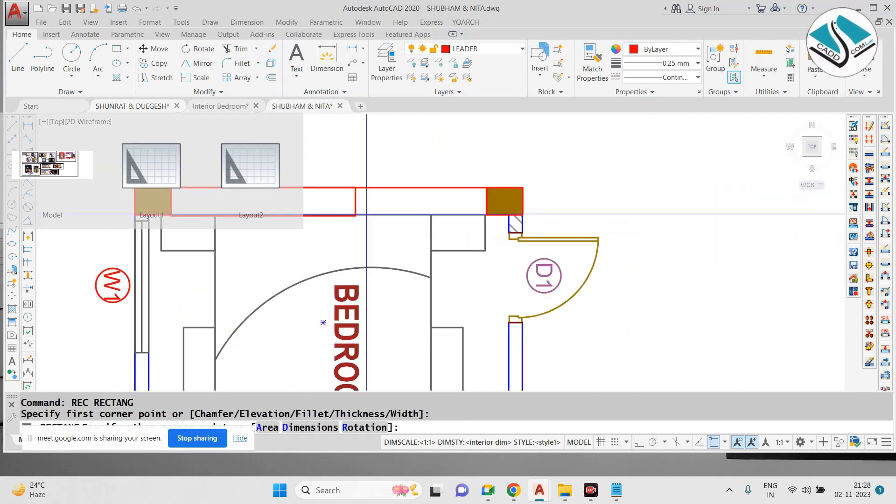
scroll(522, 215, "down", 3)
scroll(467, 219, "up", 2)
key("Escape")
key("Escape")
key("Escape")
key("Escape")
key("Escape")
middle_click_drag(331, 221, 287, 235)
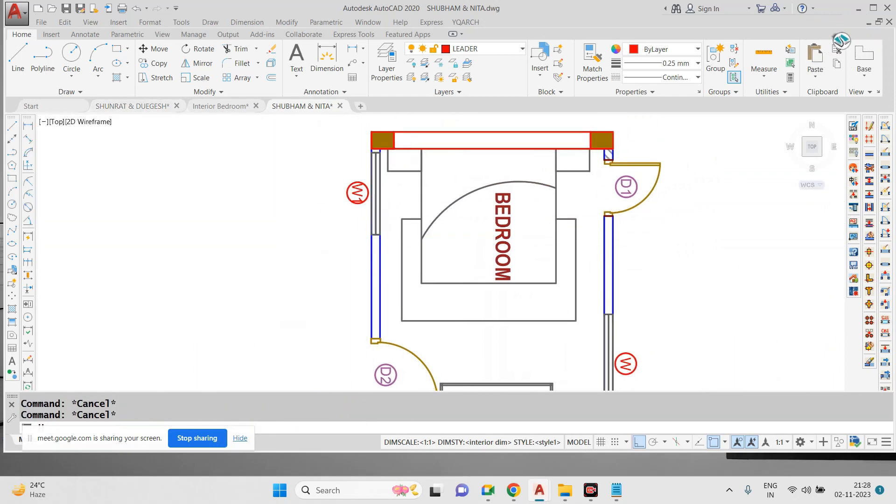
Step: Hatch the wall rectangle behind the bed with ANSI32, colour 99,100,102 and scale 11
type("h")
key("Return")
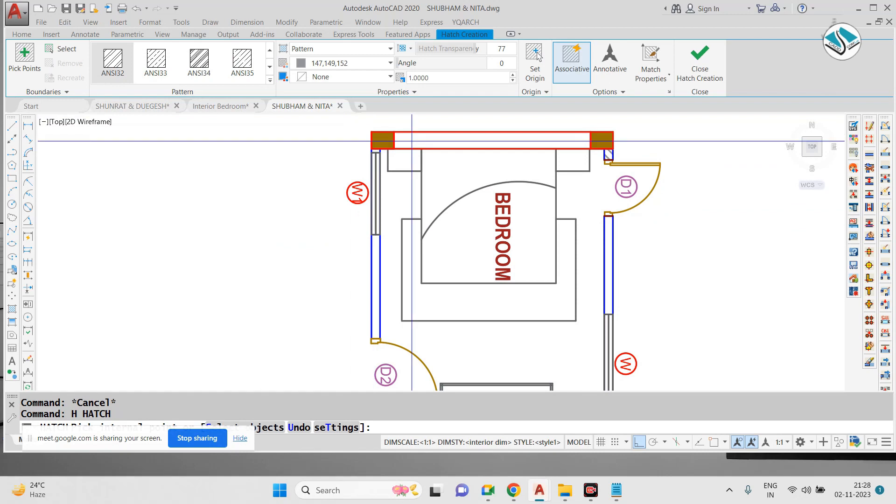
left_click(459, 140)
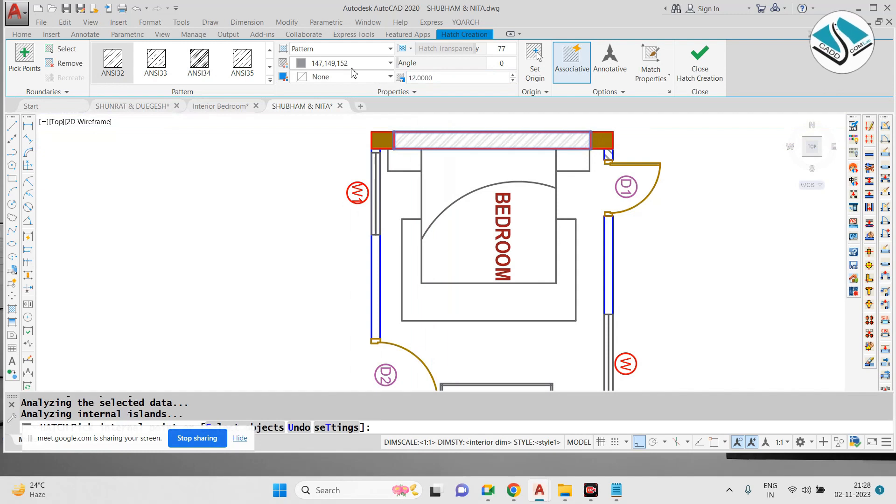
left_click(337, 68)
left_click(308, 107)
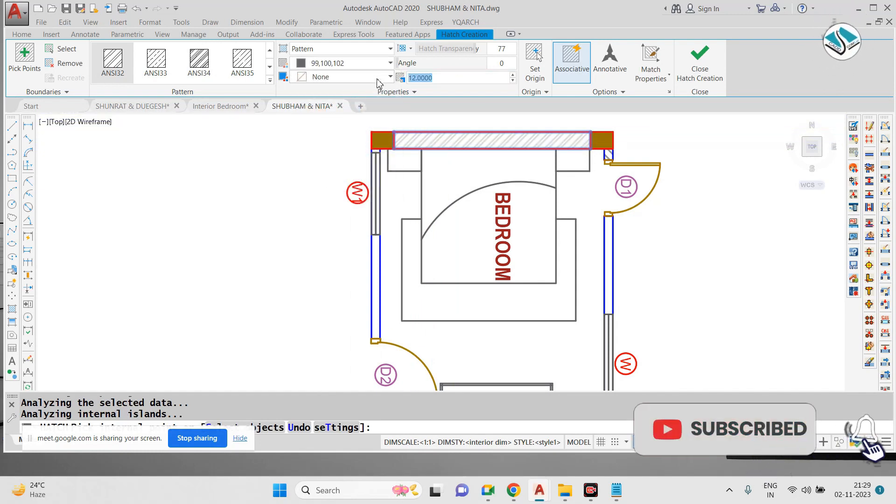
key("Return")
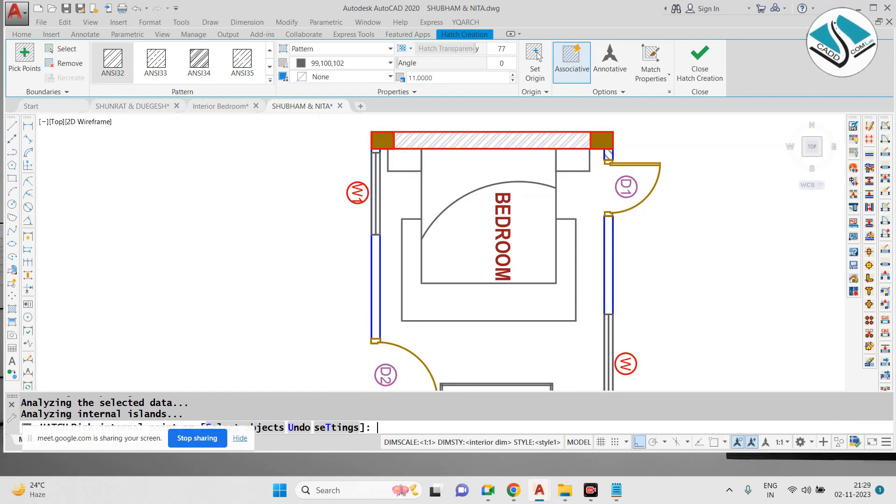
scroll(362, 194, "down", 1)
scroll(433, 193, "up", 1)
key("Escape")
Step: Try to hatch the bedroom's two side walls, and erase the hatch that spreads outside them
key("Return")
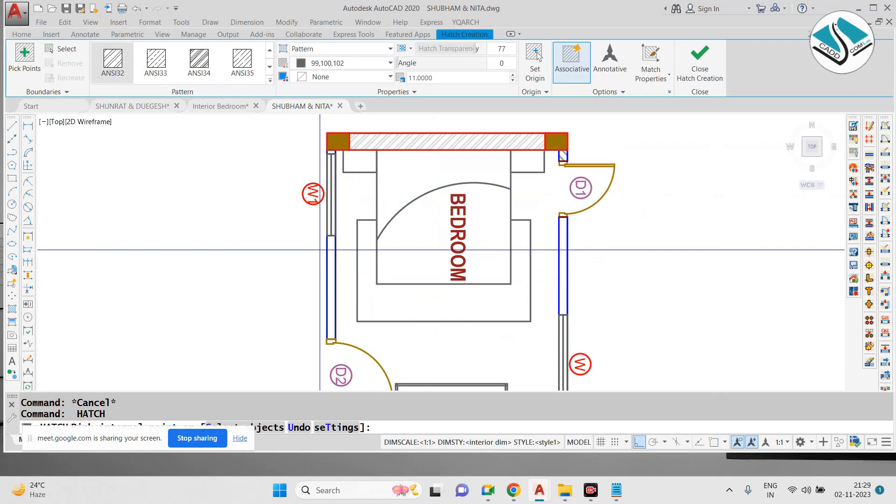
left_click(332, 261)
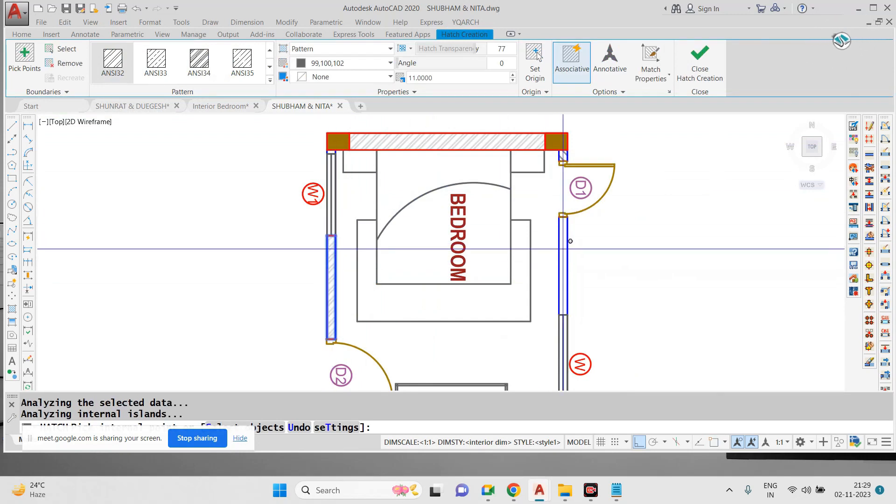
scroll(504, 243, "down", 1)
scroll(470, 260, "up", 1)
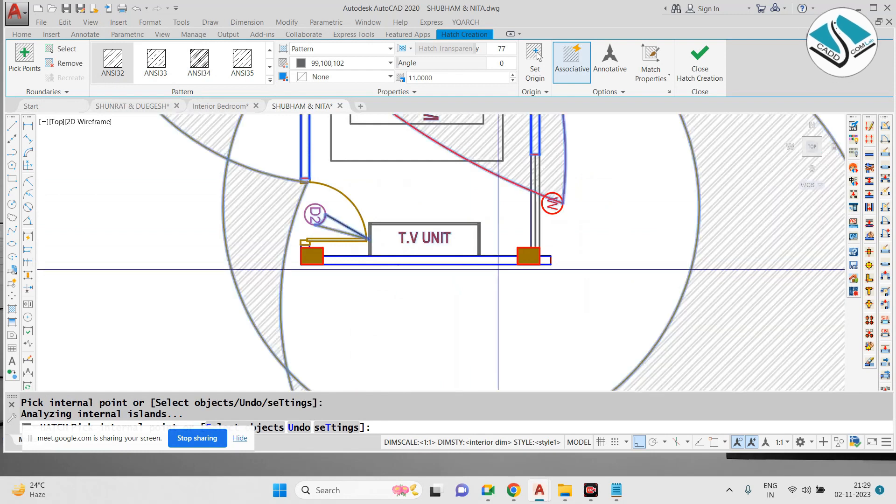
scroll(481, 267, "down", 2)
key("Escape")
left_click(621, 322)
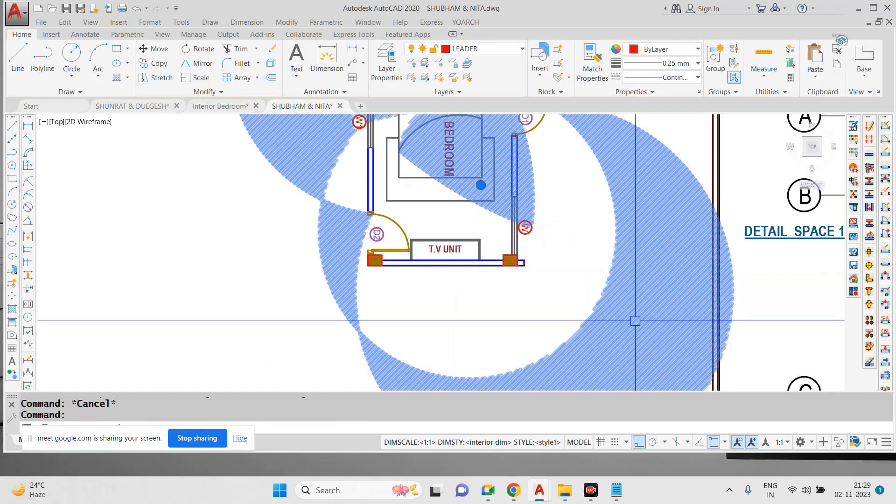
type("e")
key("Return")
Step: Draw rectangles over the T.V unit wall between its columns and over the short wall stub beyond the column near window W
type("rec")
key("Return")
scroll(386, 260, "up", 10)
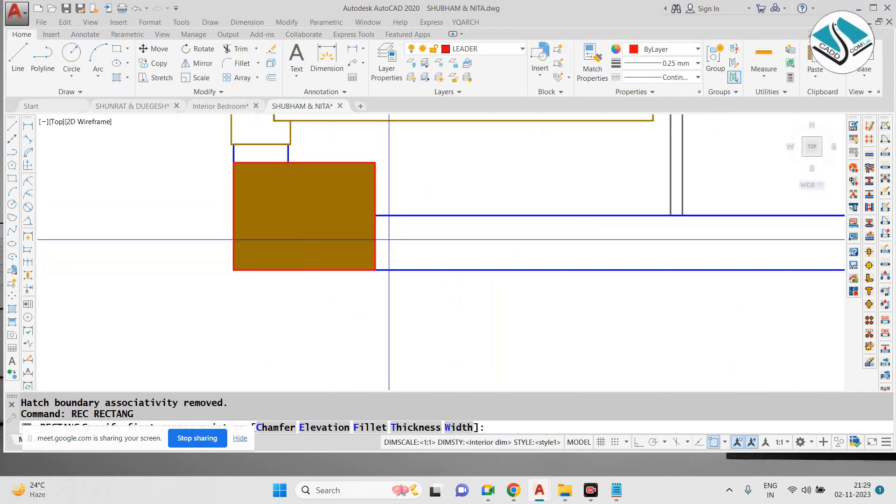
left_click(375, 216)
scroll(356, 216, "down", 5)
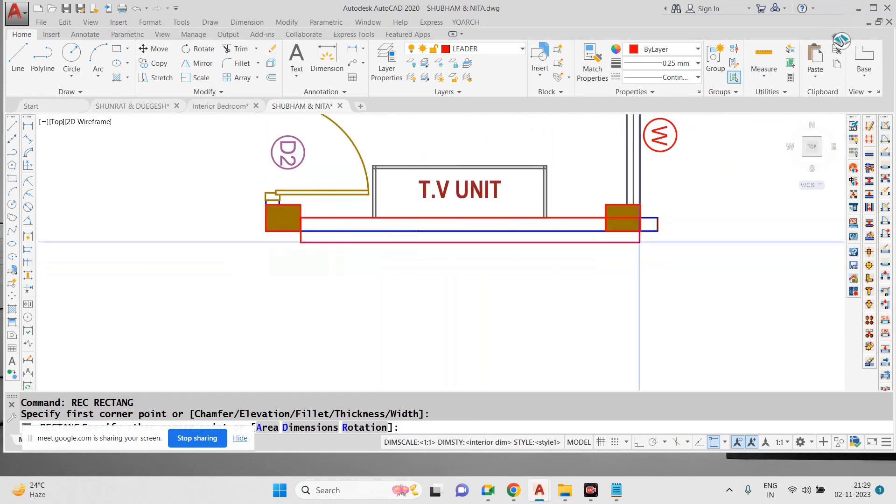
scroll(604, 230, "up", 5)
key("Escape")
key("Return")
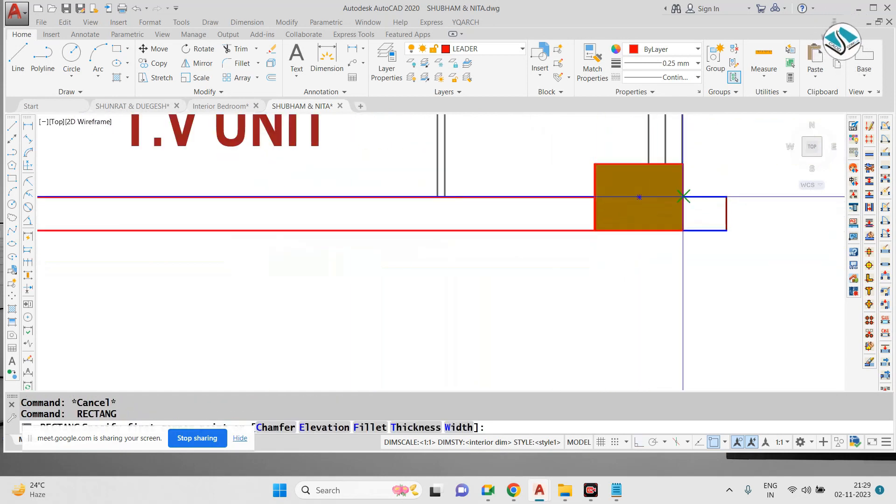
left_click(684, 196)
left_click(727, 230)
scroll(529, 267, "down", 4)
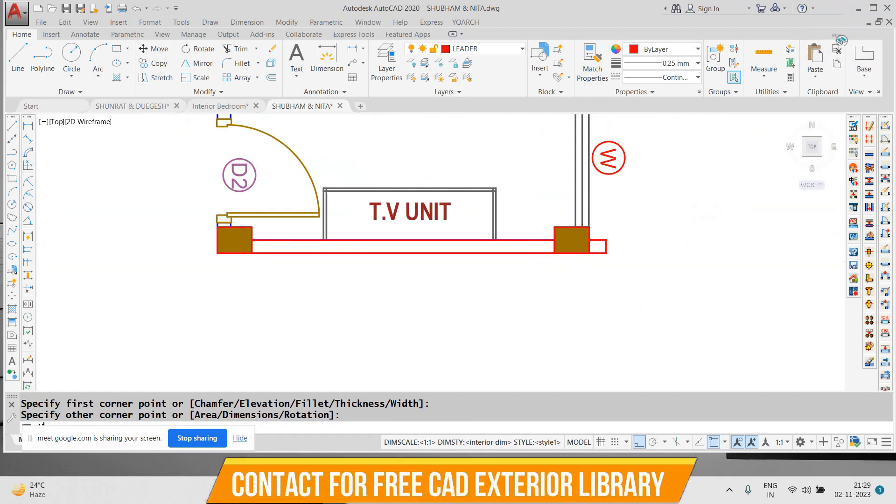
Step: Hatch the T.V unit wall rectangle and the short stub rectangle with ANSI32 at scale 11
type("h")
key("Return")
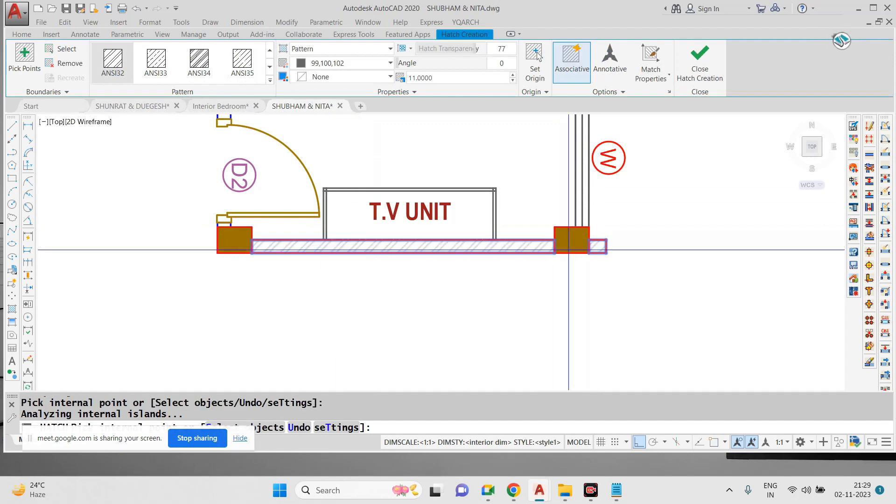
scroll(497, 241, "down", 5)
key("Return")
scroll(397, 194, "up", 5)
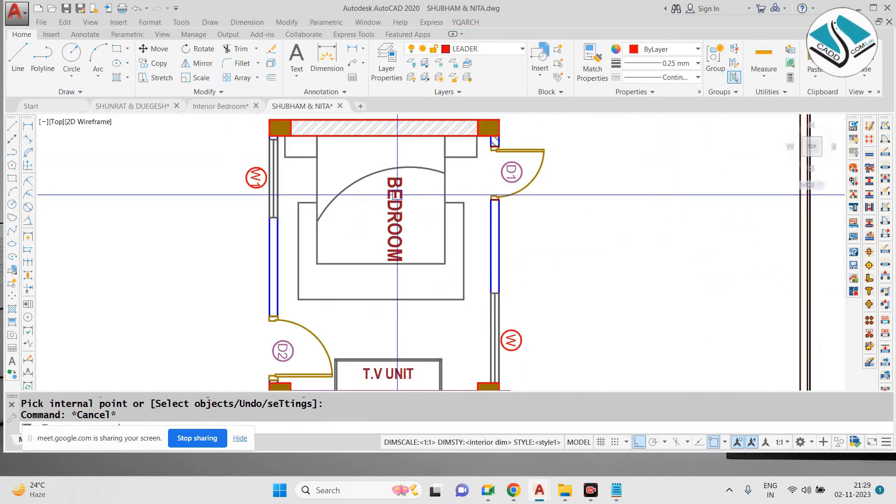
Step: Turn off lineweight display in the drawing's lineweight settings
type("LW")
key("Return")
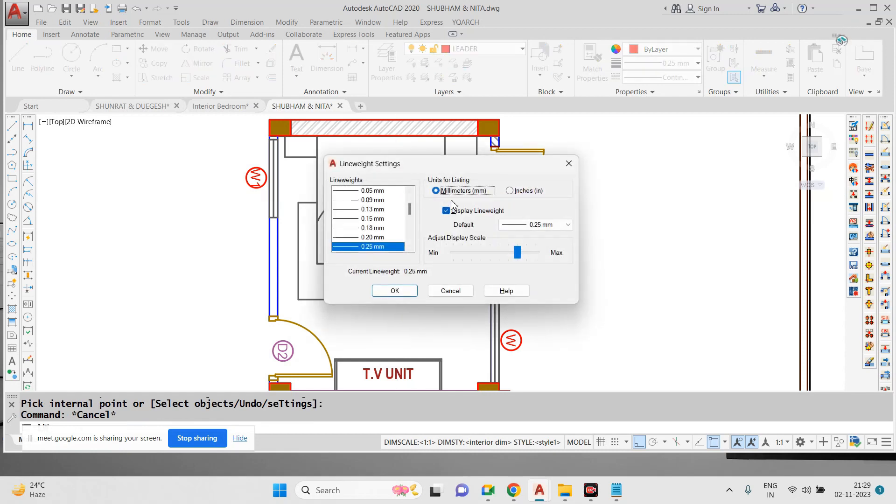
left_click(395, 291)
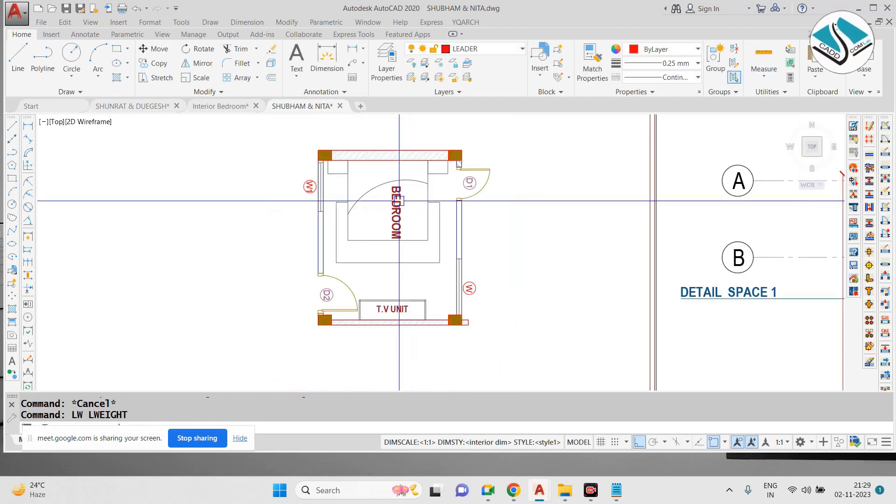
scroll(415, 208, "up", 2)
key("Escape")
scroll(418, 208, "up", 2)
scroll(411, 208, "down", 4)
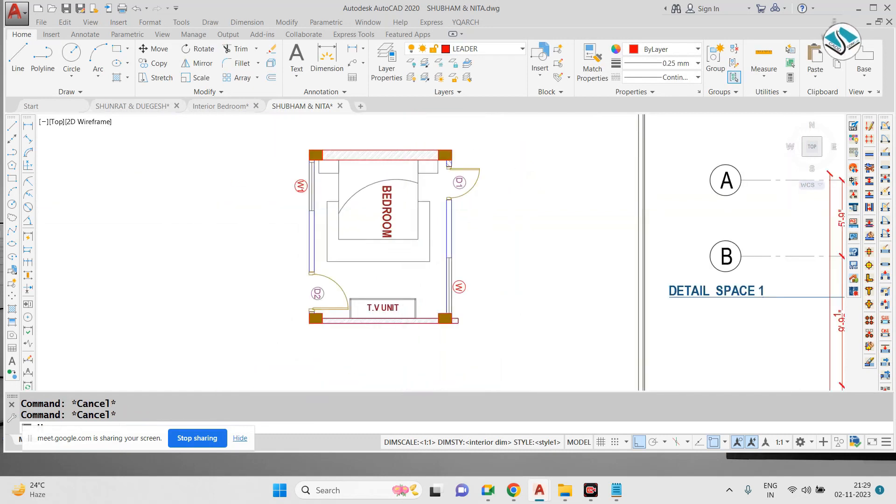
Step: Hatch the side wall segments between window W1 and door D2 and between door D1 and window W with ANSI32 at scale 11
scroll(299, 229, "up", 1)
type("h")
key("Return")
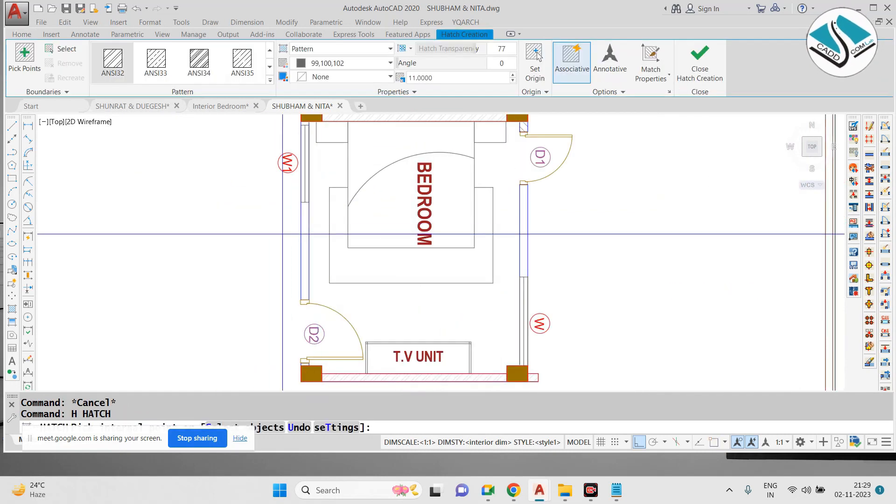
left_click(305, 234)
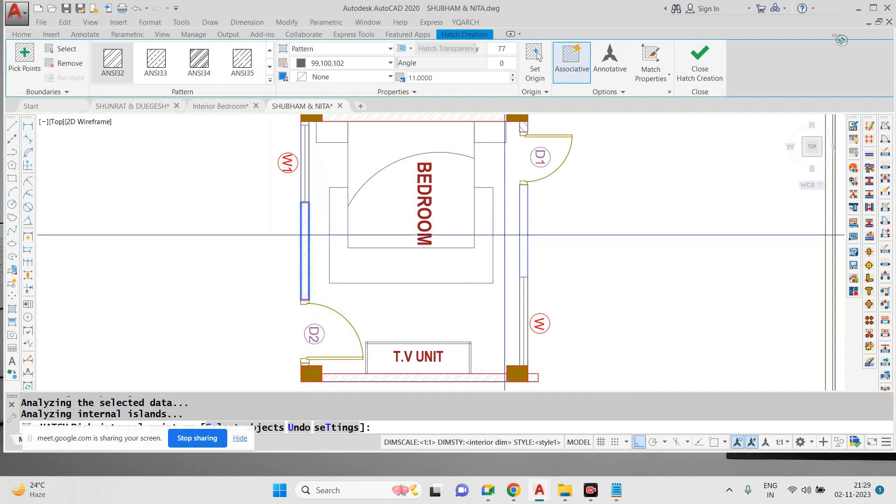
scroll(420, 220, "down", 2)
key("Escape")
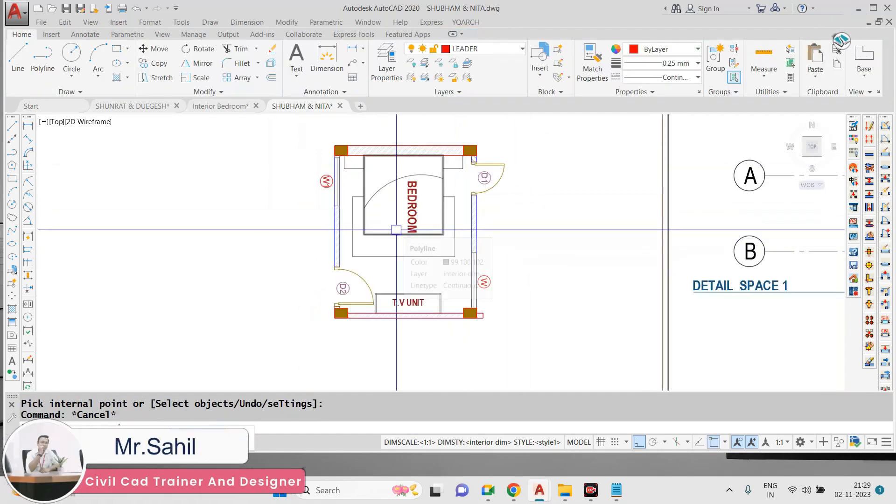
Step: Look through the Interior Bedroom drawing's furniture details, proposed layouts and ceiling plans for a bed layout to reuse
left_click(222, 106)
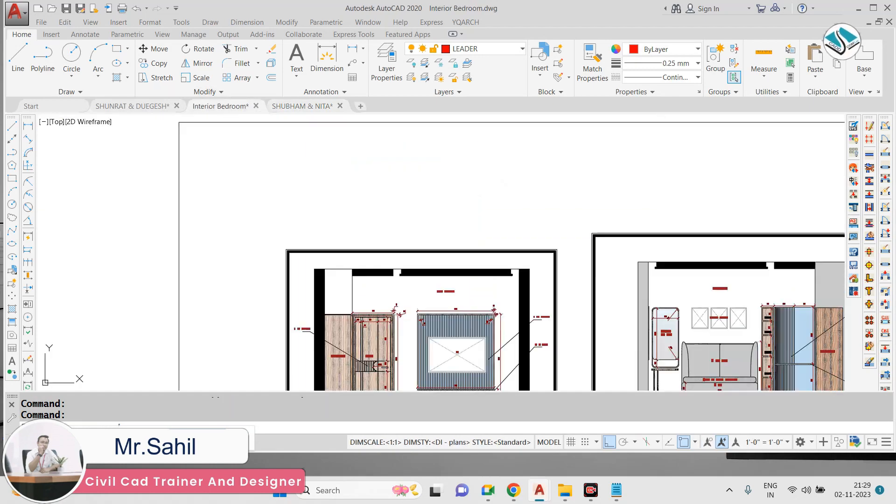
key("Escape")
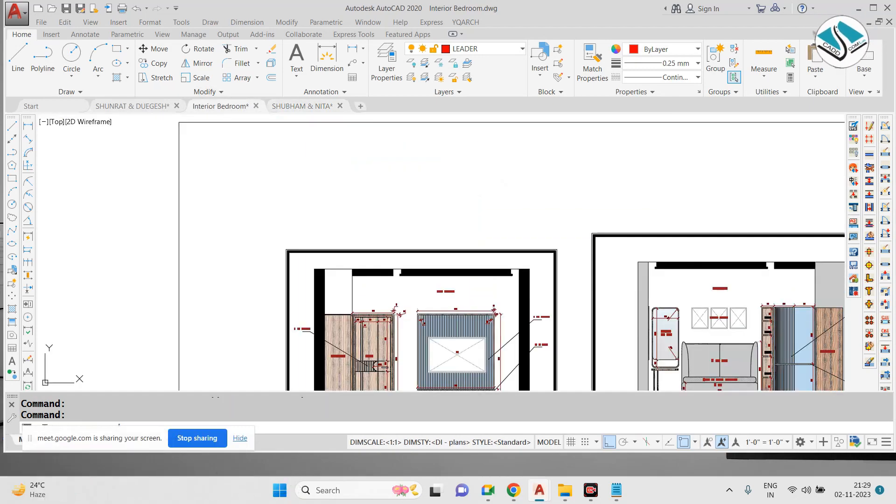
scroll(427, 209, "down", 6)
scroll(427, 209, "up", 5)
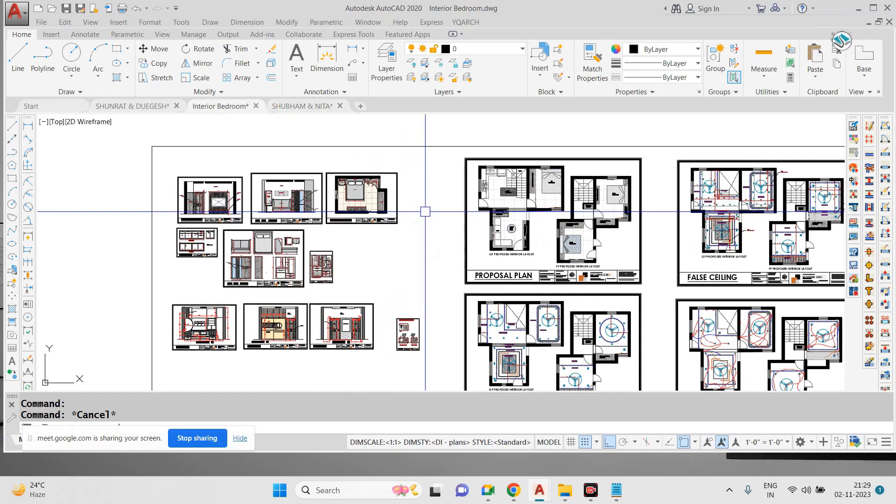
scroll(560, 174, "up", 5)
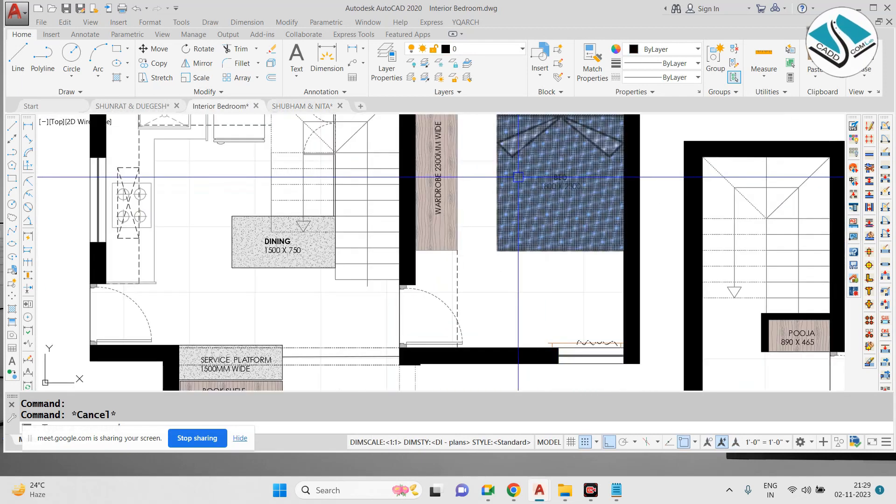
scroll(514, 183, "down", 3)
scroll(451, 180, "up", 4)
scroll(451, 180, "down", 3)
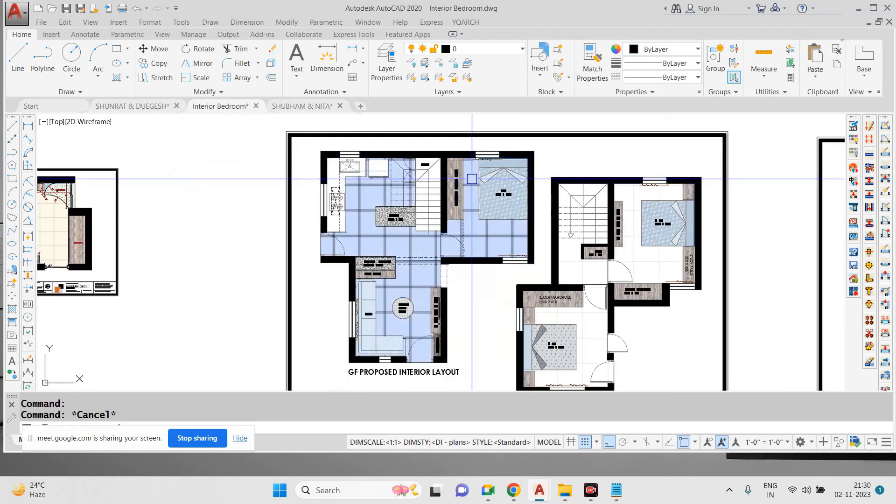
scroll(444, 178, "up", 3)
scroll(435, 178, "down", 3)
scroll(436, 178, "down", 5)
scroll(441, 321, "up", 6)
scroll(441, 320, "up", 5)
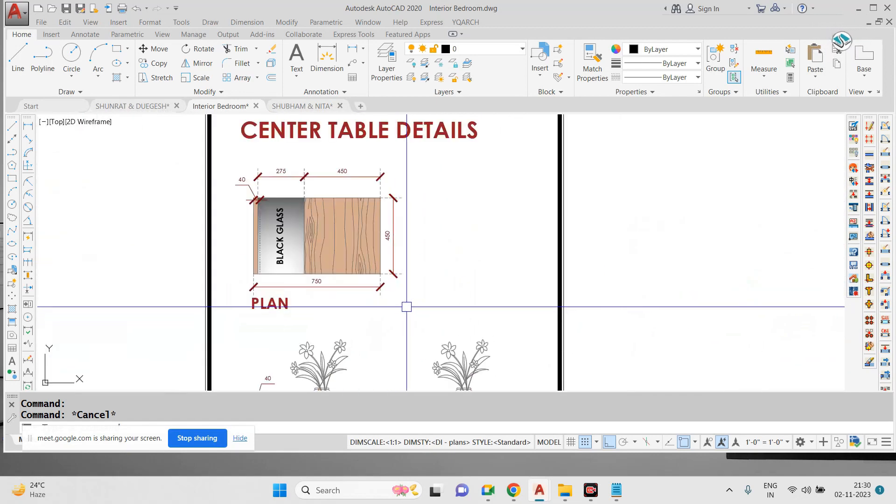
scroll(405, 310, "down", 3)
scroll(463, 236, "down", 3)
middle_click_drag(338, 186, 469, 280)
scroll(295, 201, "up", 2)
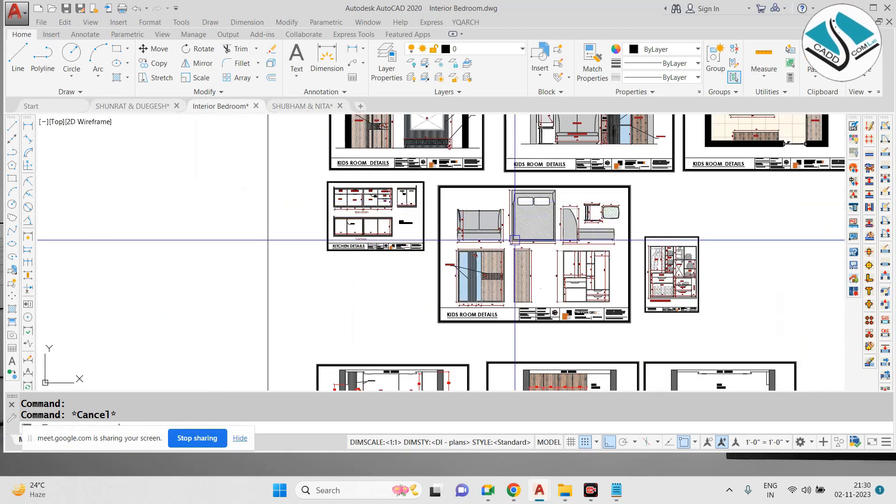
scroll(470, 231, "down", 2)
middle_click_drag(474, 234, 693, 232)
scroll(726, 272, "down", 1)
middle_click_drag(791, 260, 671, 228)
scroll(671, 228, "up", 9)
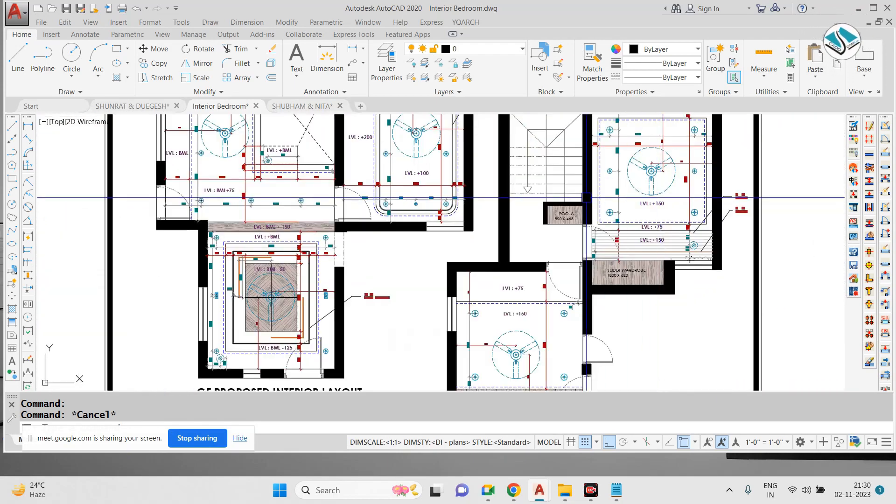
middle_click_drag(305, 256, 545, 252)
scroll(516, 196, "up", 3)
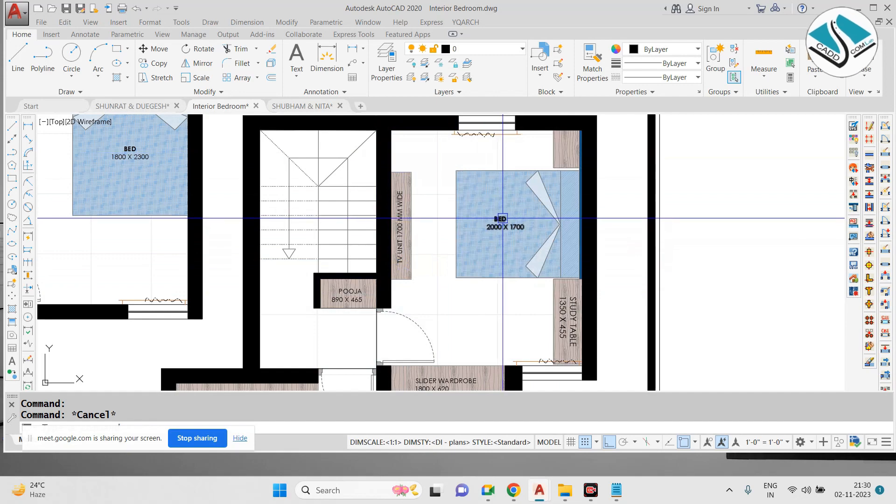
scroll(504, 218, "down", 8)
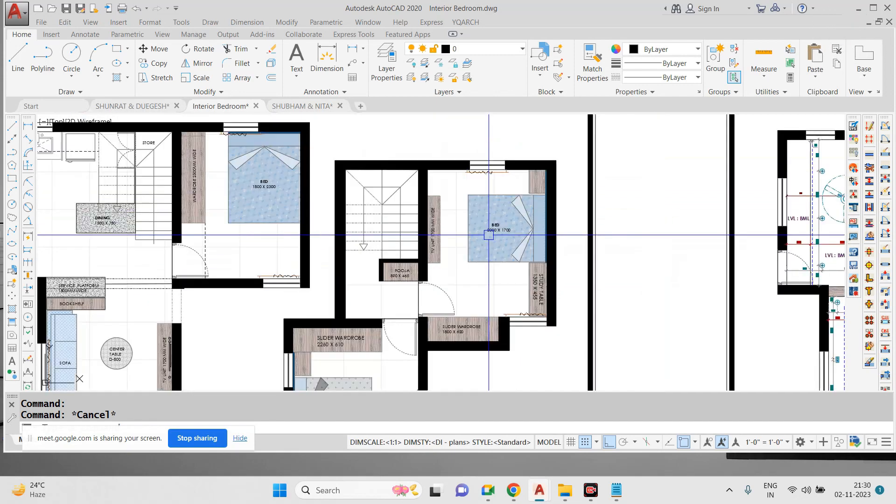
scroll(494, 232, "up", 2)
Step: Switch to the open drawing with the furnished bedroom sheets and examine the bed, side tables and rug in its dimensioned plan
left_click(132, 107)
mouse_move(301, 107)
scroll(159, 210, "up", 2)
scroll(495, 145, "up", 2)
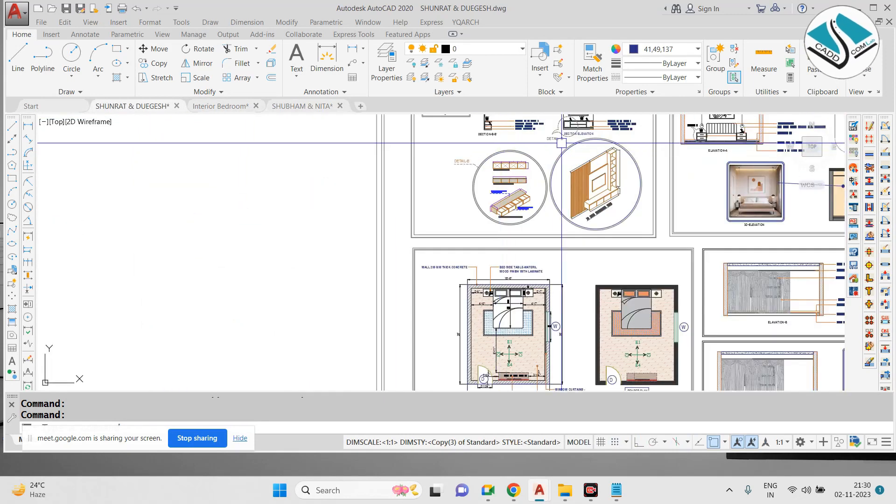
middle_click_drag(537, 276, 446, 202)
scroll(446, 201, "up", 4)
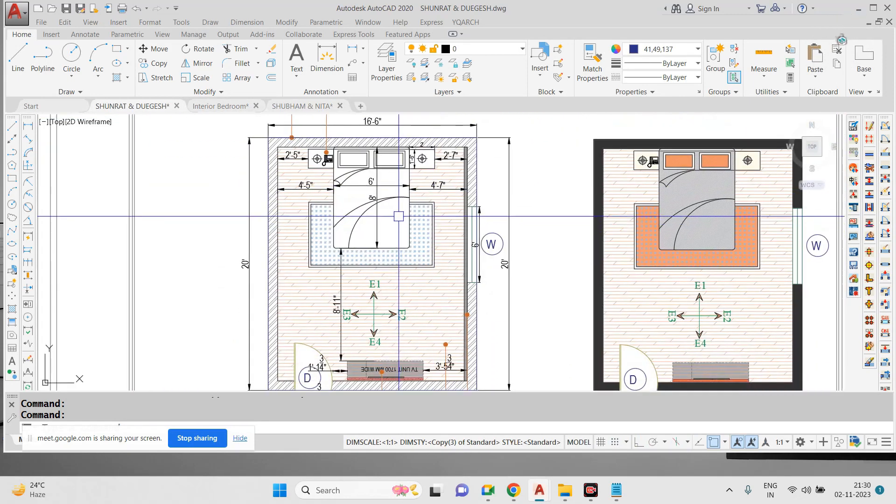
scroll(366, 186, "up", 2)
middle_click_drag(285, 119, 258, 147)
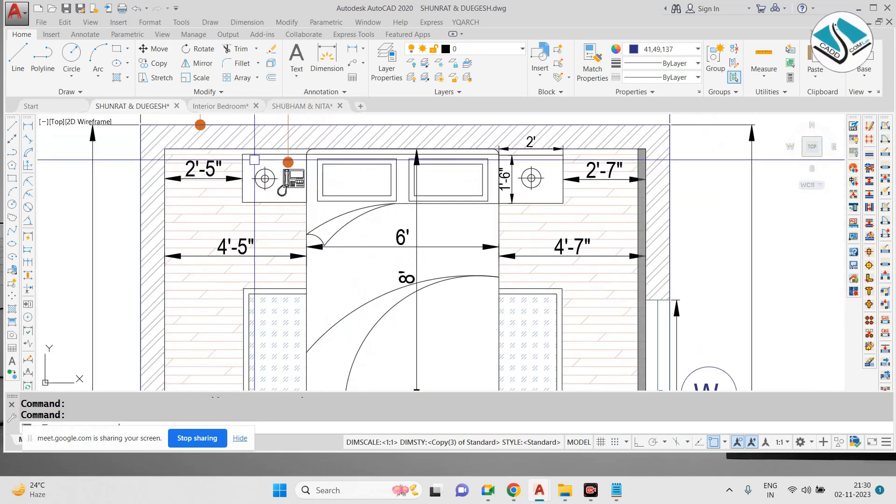
left_click(250, 131)
key("Escape")
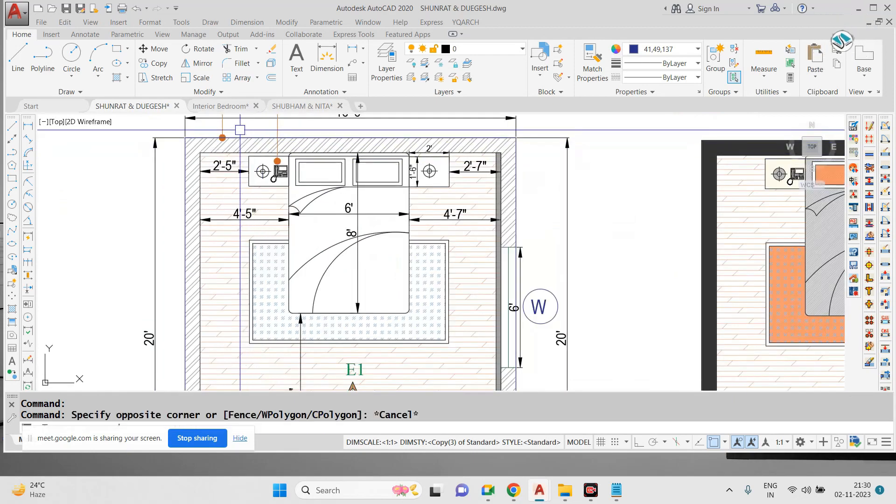
Step: Copy the bed, bedside tables and rug from the dimensioned bedroom plan to empty space beside the sheets
left_click(240, 130)
left_click(485, 363)
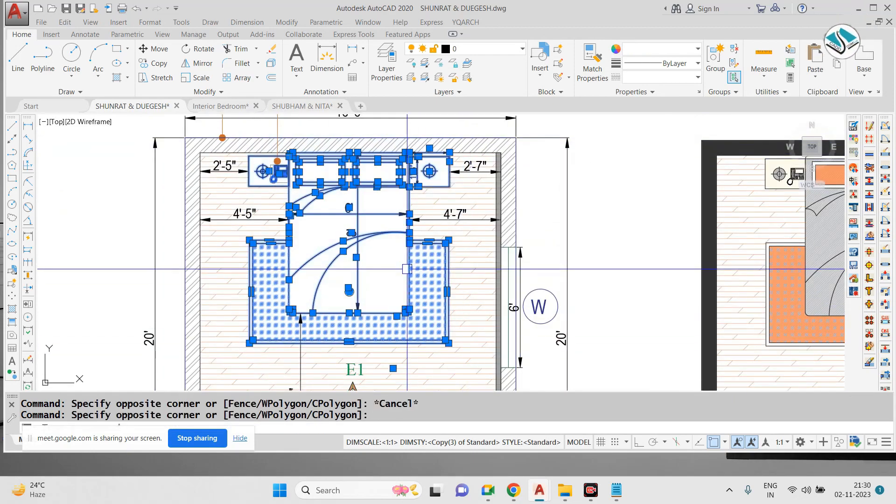
type("co")
key("space")
left_click(388, 231)
scroll(266, 230, "down", 1)
middle_click_drag(267, 231, 529, 263)
middle_click_drag(263, 254, 457, 269)
left_click(269, 268)
key("Escape")
Step: Erase the bed's width and length dimensions and the bedside table's dimensions from the copied furniture
scroll(170, 207, "up", 4)
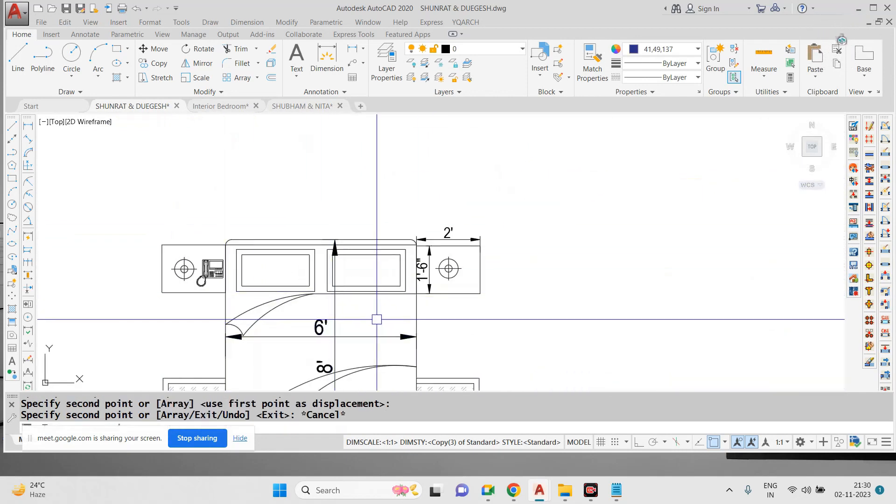
left_click(378, 319)
left_click(312, 350)
type("e")
left_click(449, 234)
type("e")
scroll(422, 281, "up", 2)
left_click(423, 279)
type("e")
scroll(427, 197, "down", 3)
scroll(347, 217, "up", 3)
scroll(343, 197, "down", 2)
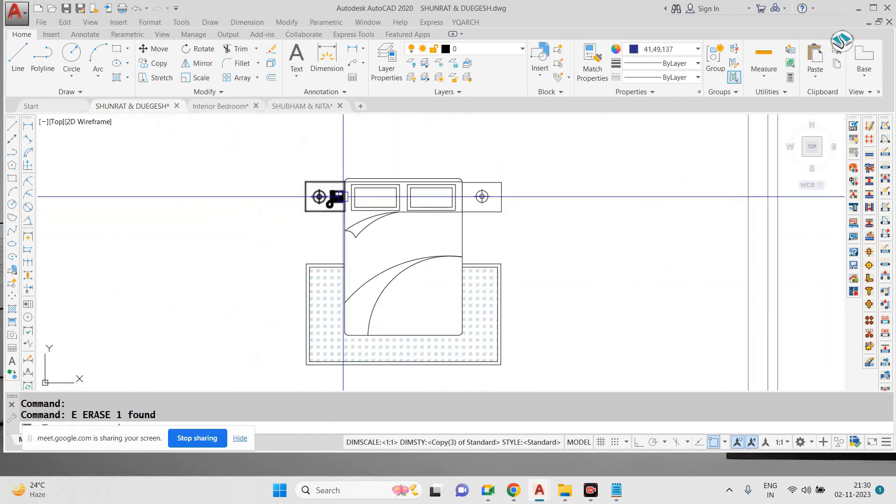
Step: Group the copied bed, bedside tables and rug into one object
left_click(555, 154)
left_click(246, 348)
left_click(715, 59)
Step: Copy the grouped bed set to the clipboard and paste it beside the bedroom detail in the original project drawing
left_click(680, 164)
left_click(333, 288)
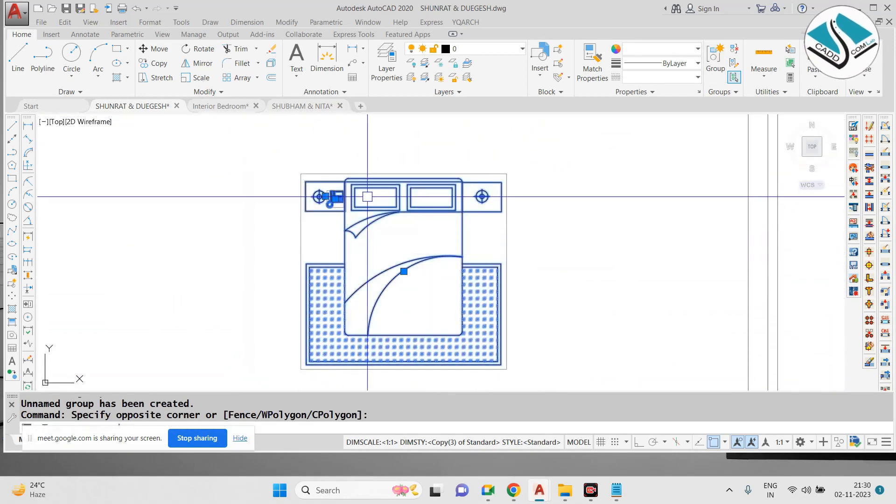
key("ctrl+c")
left_click(303, 106)
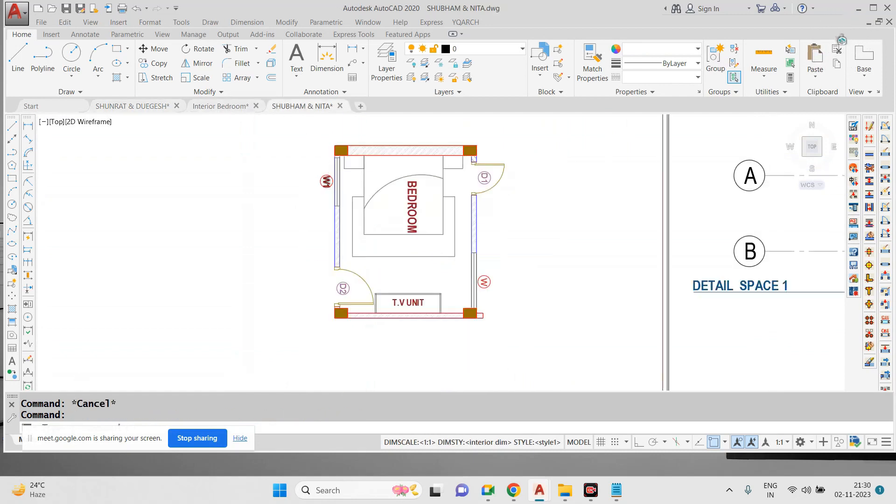
key("ctrl+v")
scroll(366, 254, "down", 3)
scroll(358, 243, "up", 2)
scroll(358, 242, "up", 3)
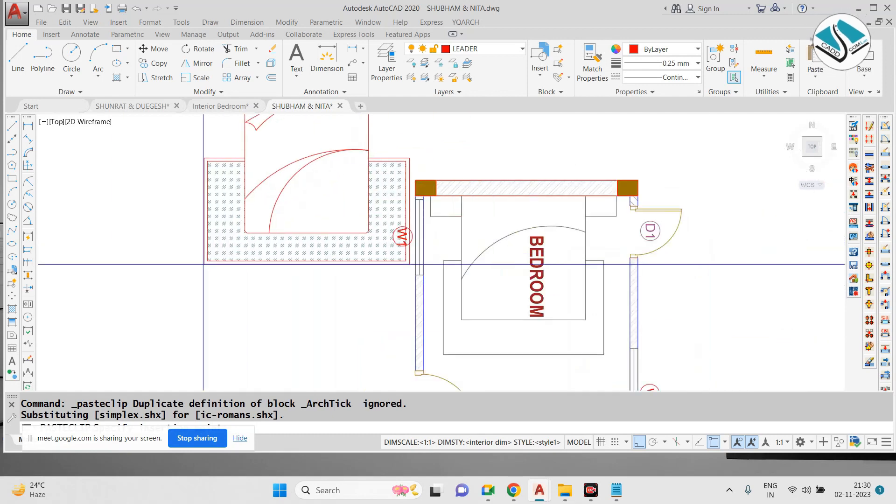
scroll(348, 203, "down", 4)
scroll(348, 203, "up", 4)
key("Escape")
Step: Group all parts of the pasted bed set in the bedroom detail drawing
left_click(369, 180)
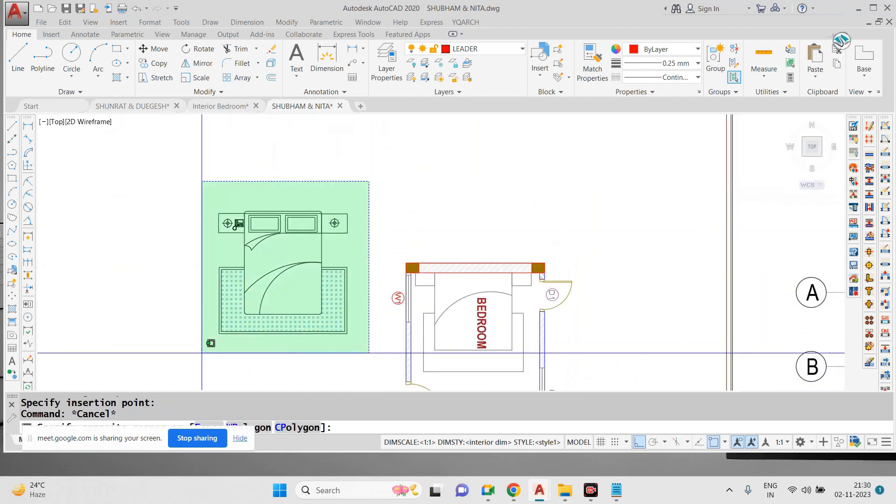
left_click(200, 353)
left_click(711, 59)
Step: Move the bed group by its headboard midpoint onto the inner midpoint of the bedroom's headboard wall, with Ortho off
left_click(294, 186)
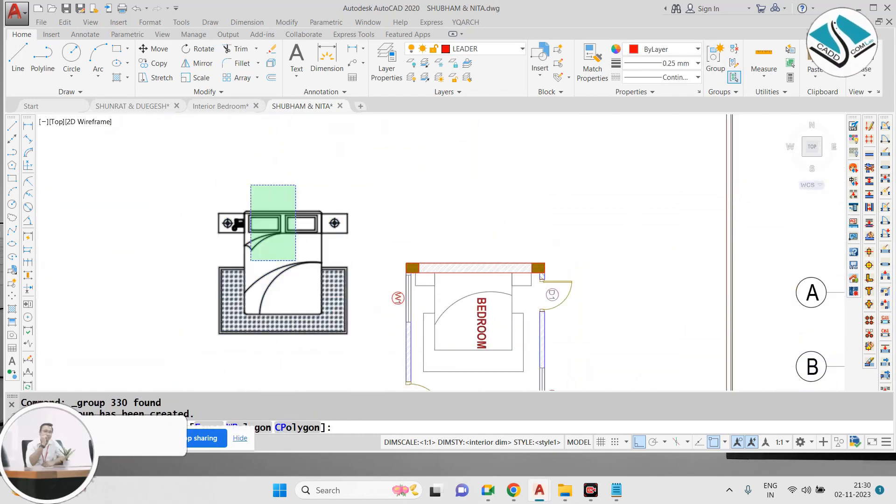
left_click(250, 260)
type("m")
key("space")
scroll(289, 209, "up", 5)
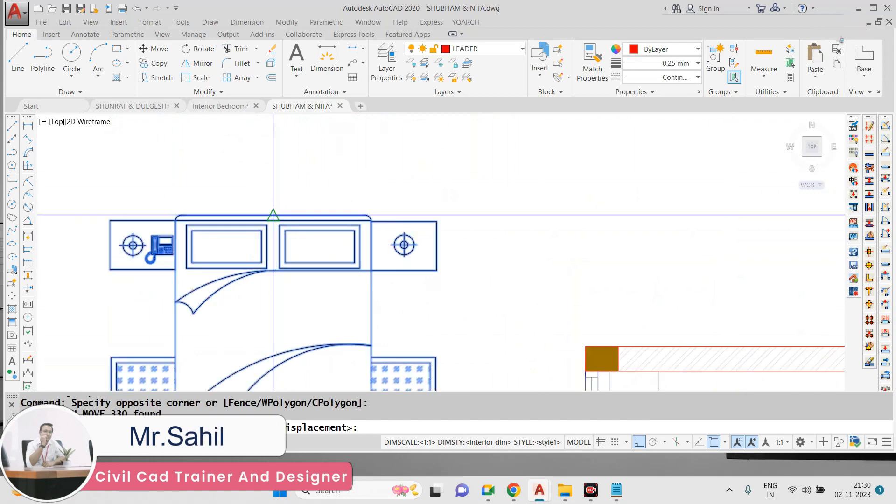
left_click(273, 215)
scroll(371, 255, "down", 3)
scroll(451, 271, "up", 5)
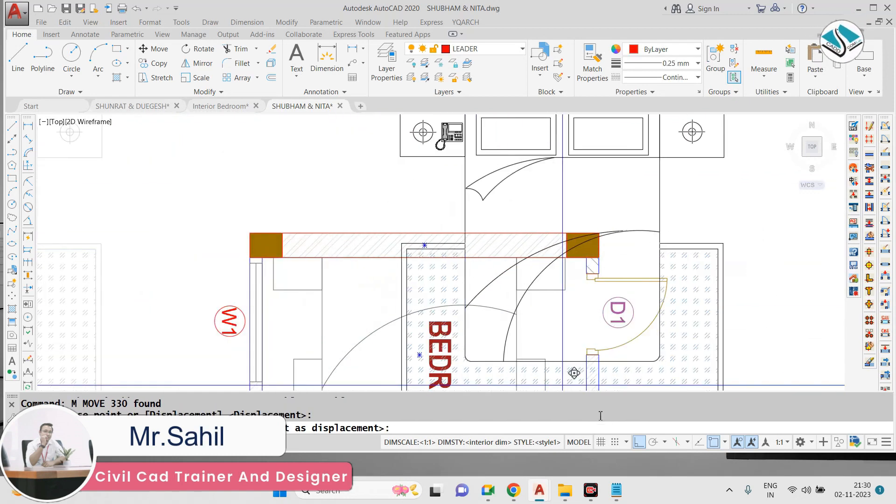
left_click(641, 444)
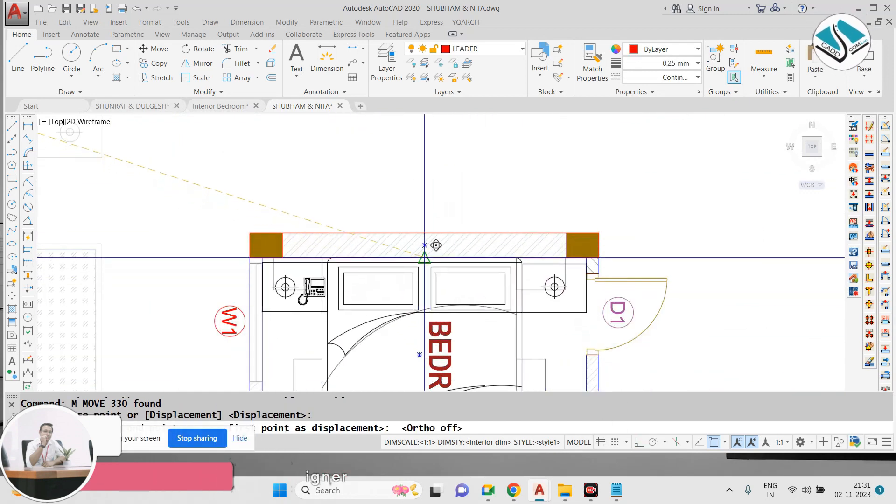
left_click(425, 257)
Step: Scale the bed group down about a point between the pillows so it fits between the side walls
scroll(365, 127, "down", 2)
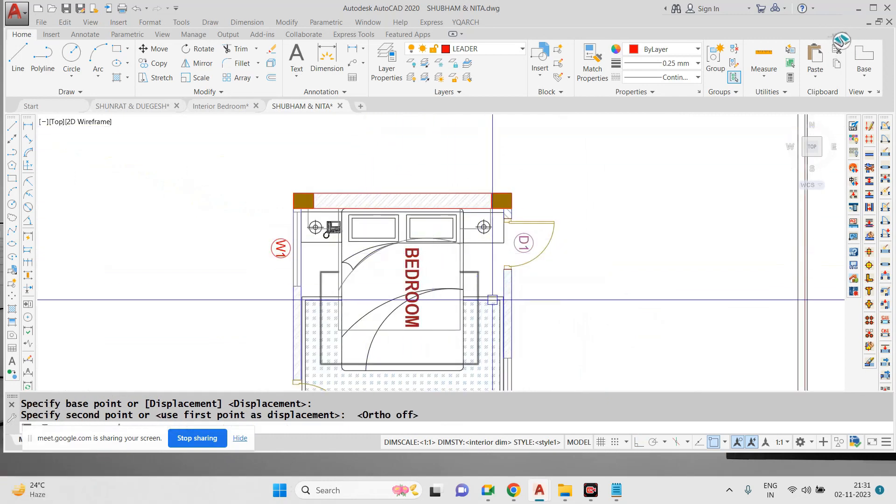
left_click(413, 235)
type("sc")
key("Return")
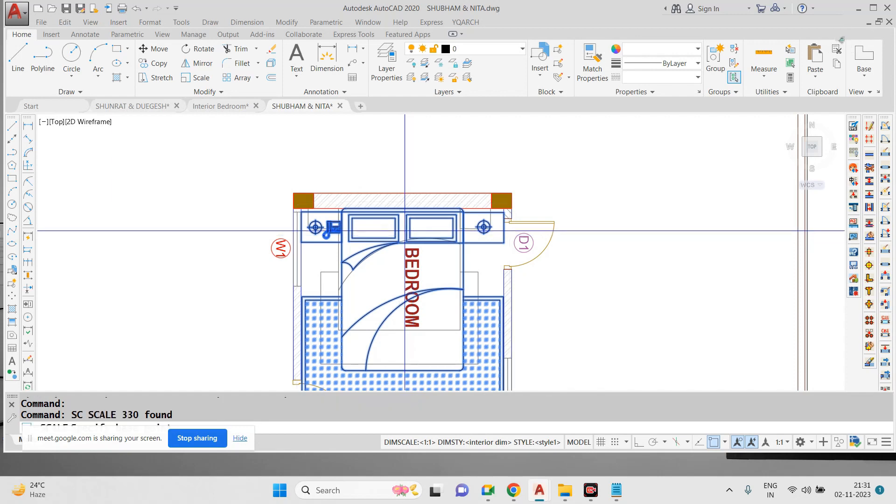
left_click(406, 227)
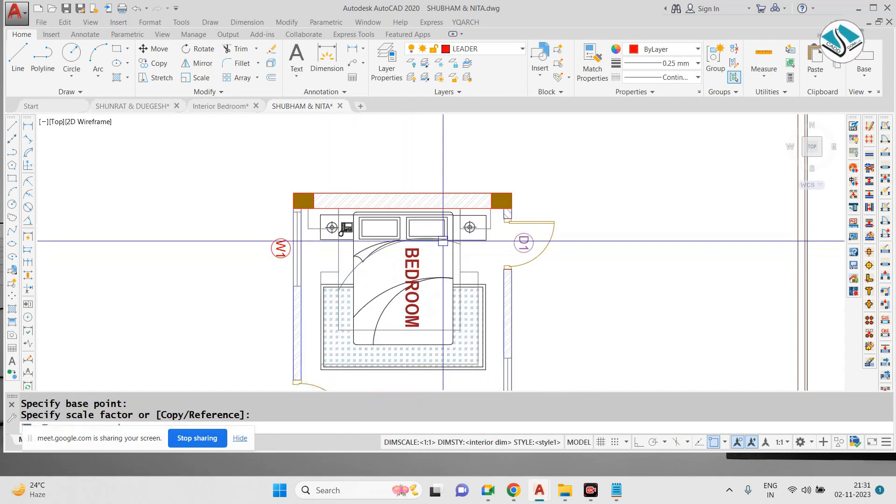
Step: Erase the old bed outline and the old bedside table next to door D1
scroll(471, 252, "up", 2)
key("Escape")
type("E")
key("Return")
scroll(501, 198, "up", 2)
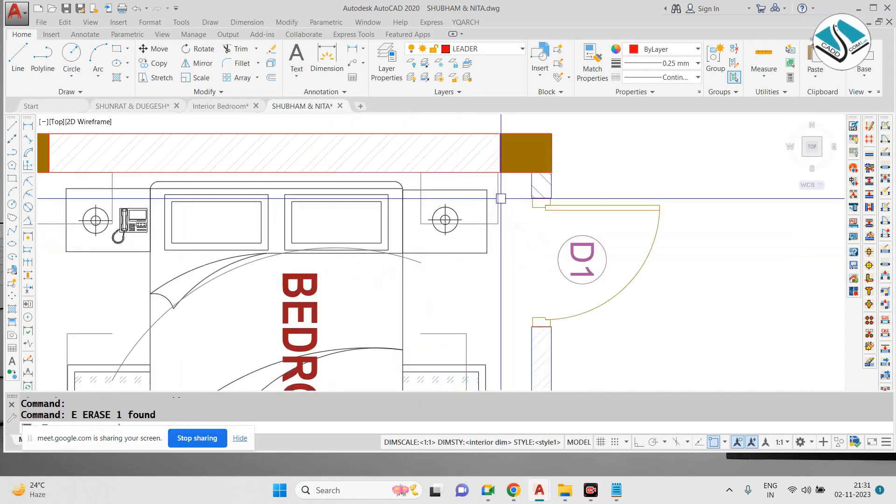
scroll(503, 198, "down", 4)
type("E")
key("Return")
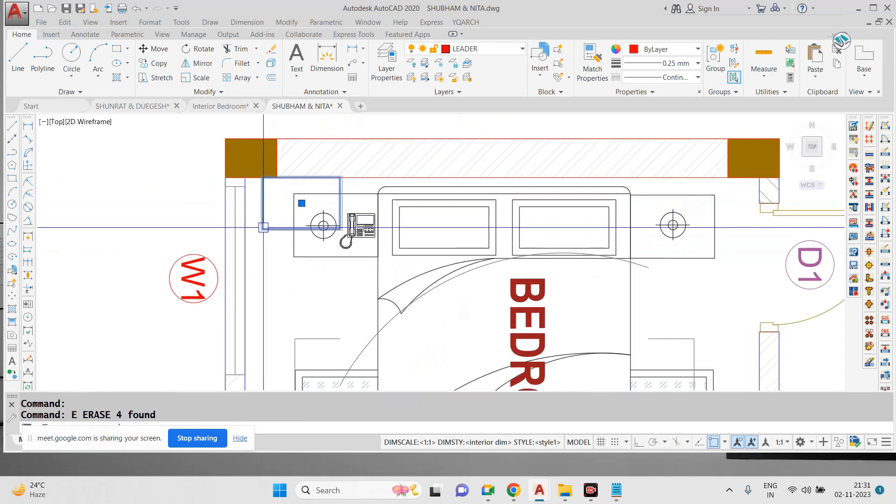
Step: Erase the old bedside table near window W1, the old rug outlines and the leftover bed arc
scroll(326, 231, "up", 2)
left_click(328, 242)
type("E")
key("Return")
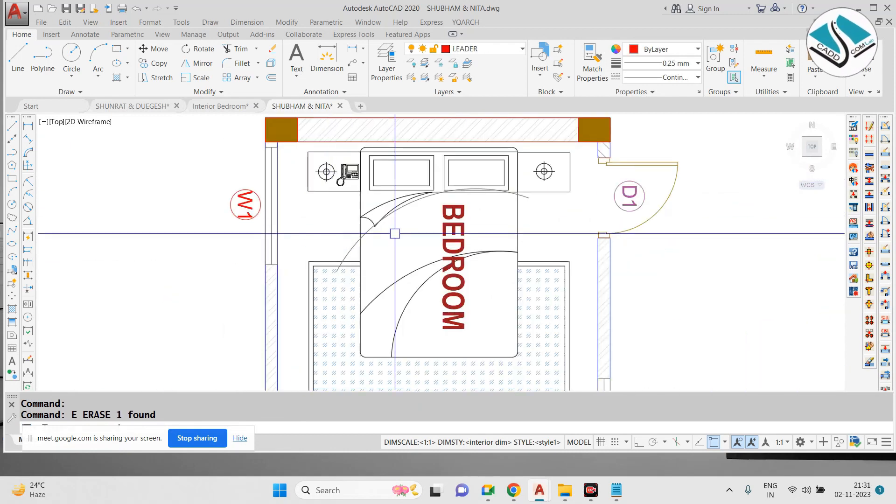
left_click(349, 249)
type("E")
key("Return")
scroll(348, 230, "down", 2)
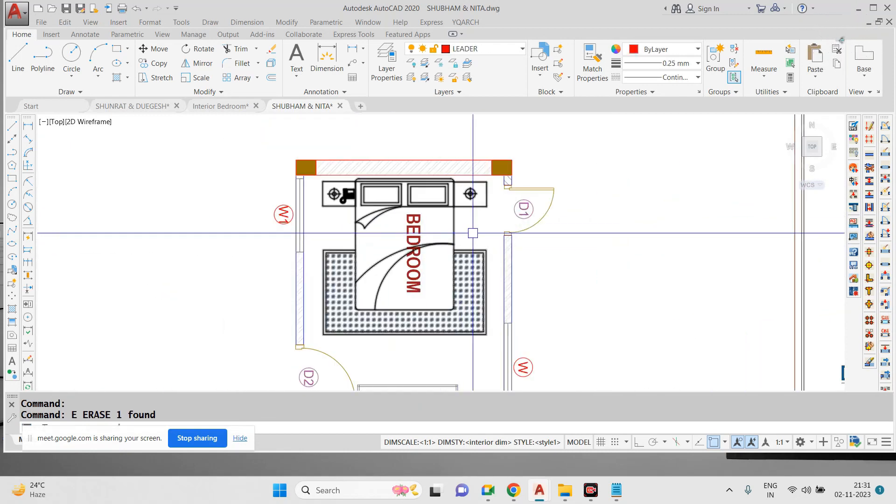
Step: Move the bed group from its headboard midpoint up onto the inner face of the headboard wall
left_click(472, 234)
left_click(413, 274)
type("M")
key("Return")
scroll(408, 174, "up", 6)
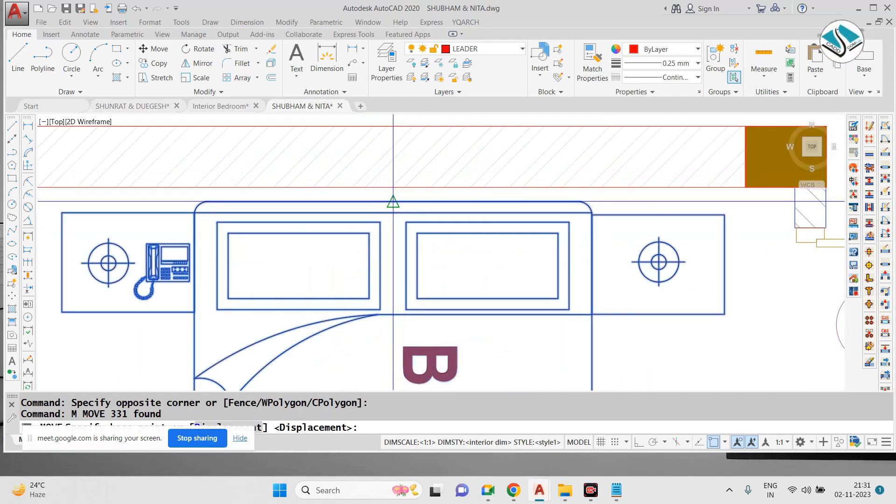
left_click(391, 189)
scroll(391, 189, "down", 6)
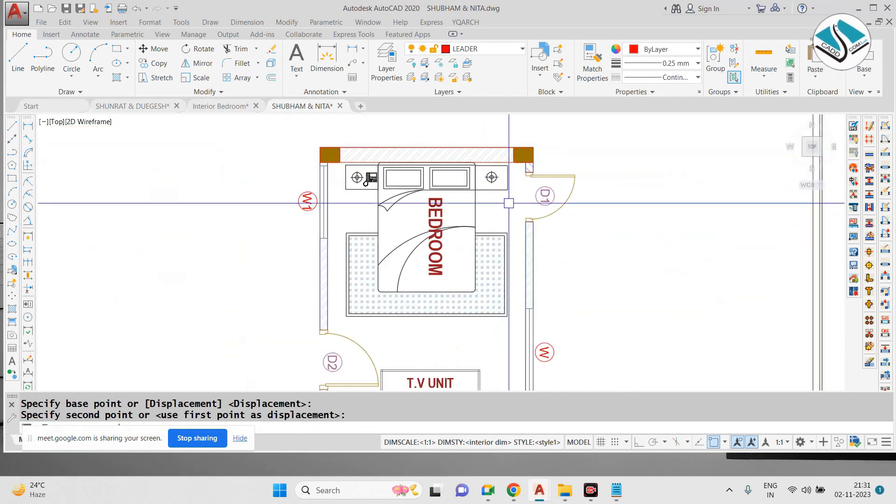
middle_click_drag(397, 257, 396, 257)
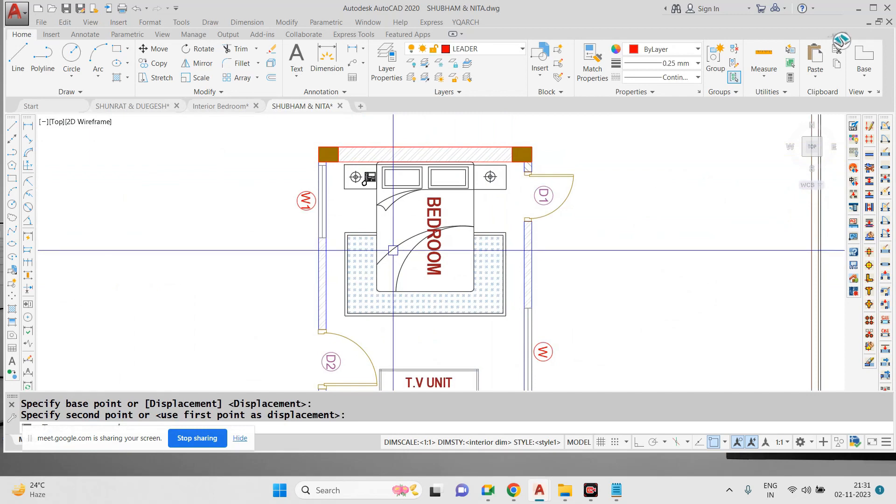
scroll(425, 227, "up", 2)
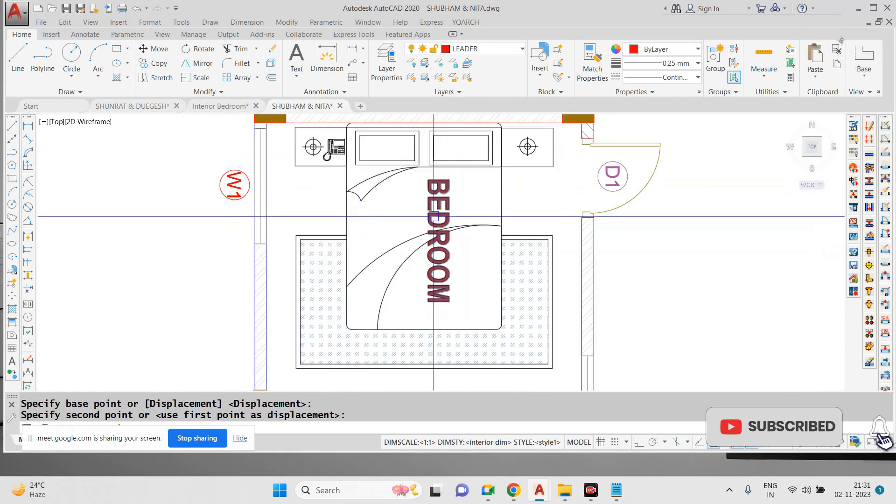
scroll(433, 217, "down", 2)
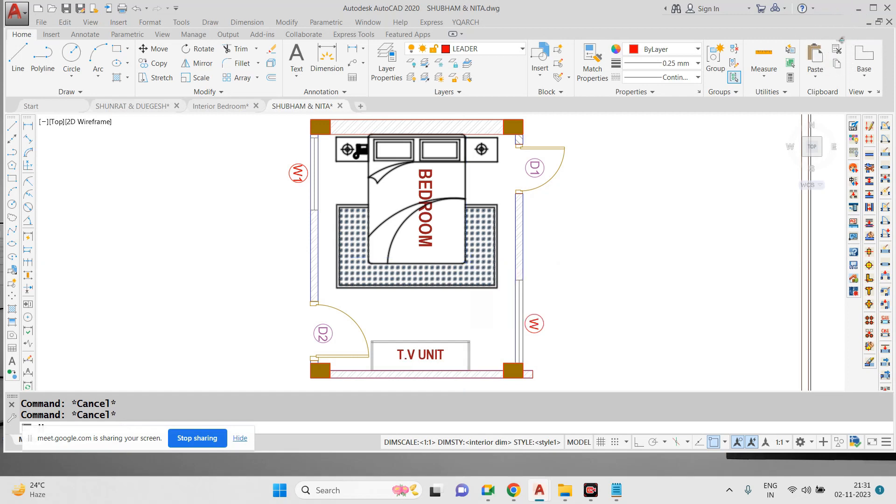
Step: Hatch the bedroom floor around the furniture with the DOLMIT pattern
type("h")
key("Return")
left_click(270, 82)
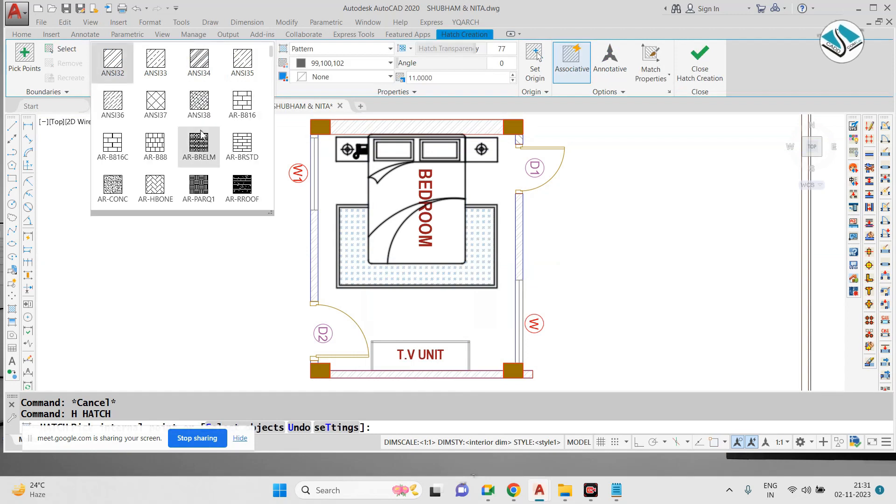
scroll(199, 140, "down", 4)
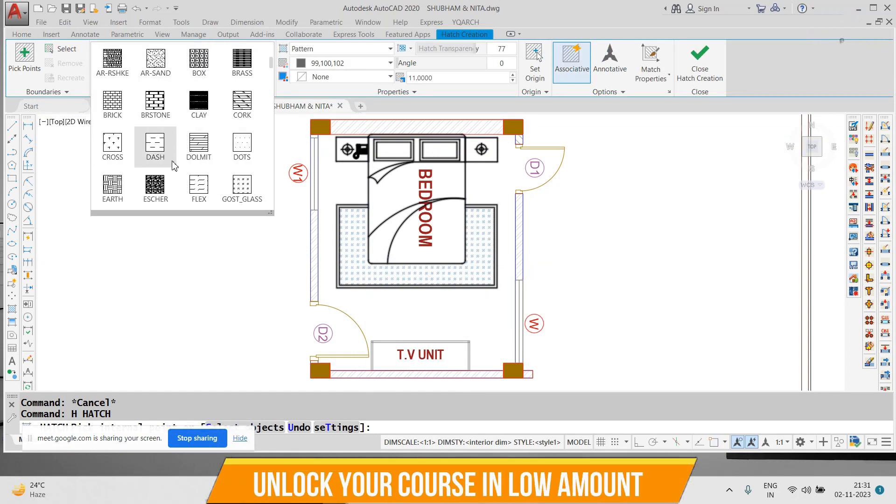
left_click(198, 144)
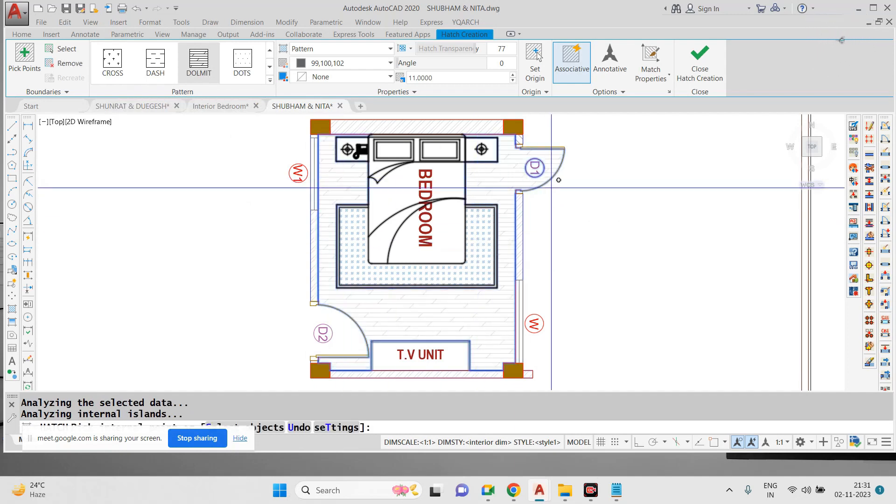
key("Escape")
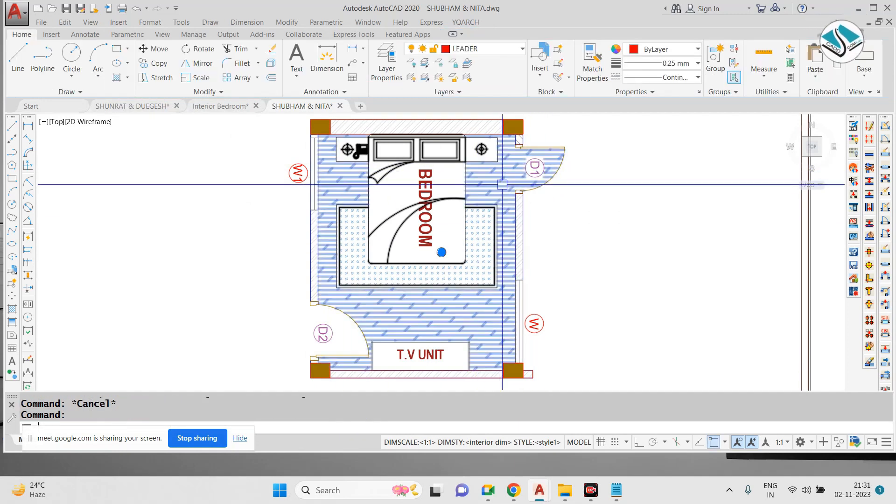
Step: Erase the floor hatch that extends into the swing of door D1
left_click(503, 184)
type("e")
key("Return")
Step: Draw a line across the D1 door opening to close the room boundary along the inner wall face
type("l")
key("Return")
scroll(516, 146, "up", 2)
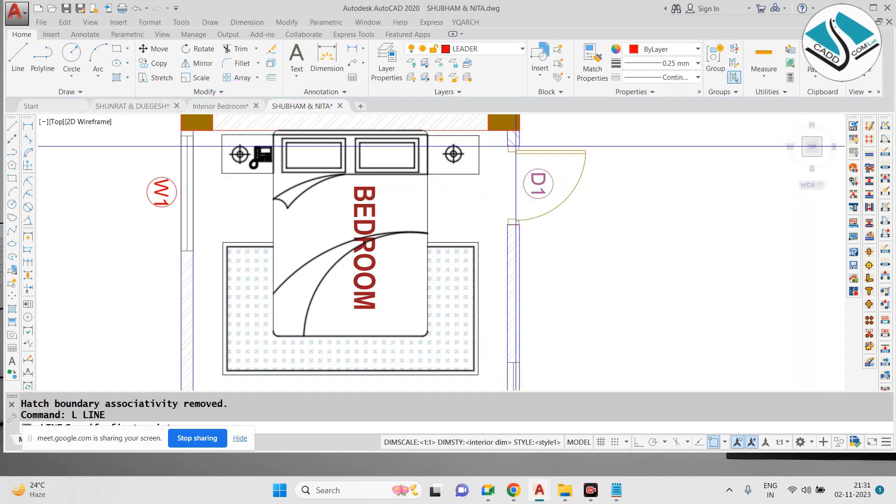
left_click(514, 147)
left_click(513, 222)
scroll(513, 222, "down", 2)
key("Escape")
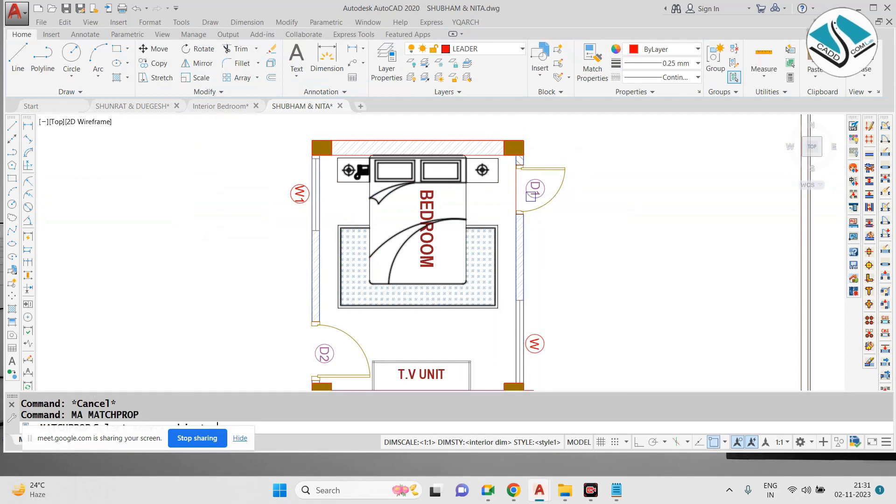
Step: Match the side wall outlines and the line across door D1 to the headboard wall outline's properties
scroll(497, 138, "up", 2)
left_click(498, 141)
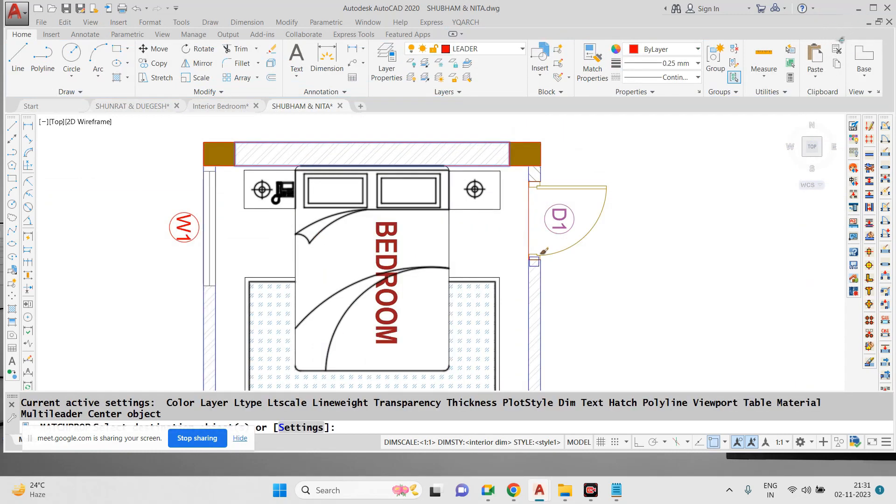
left_click(498, 280)
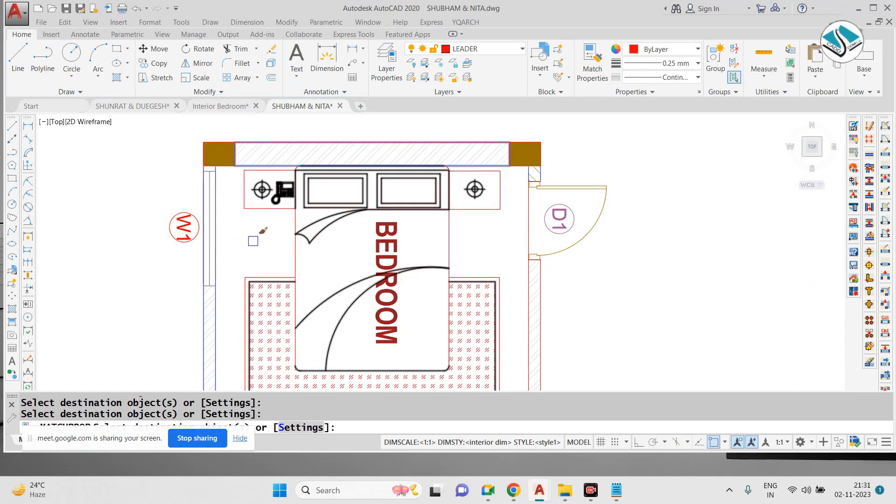
scroll(327, 243, "down", 1)
middle_click_drag(329, 336, 341, 168)
scroll(382, 258, "up", 1)
scroll(499, 264, "down", 2)
middle_click_drag(484, 167, 461, 214)
scroll(462, 214, "up", 1)
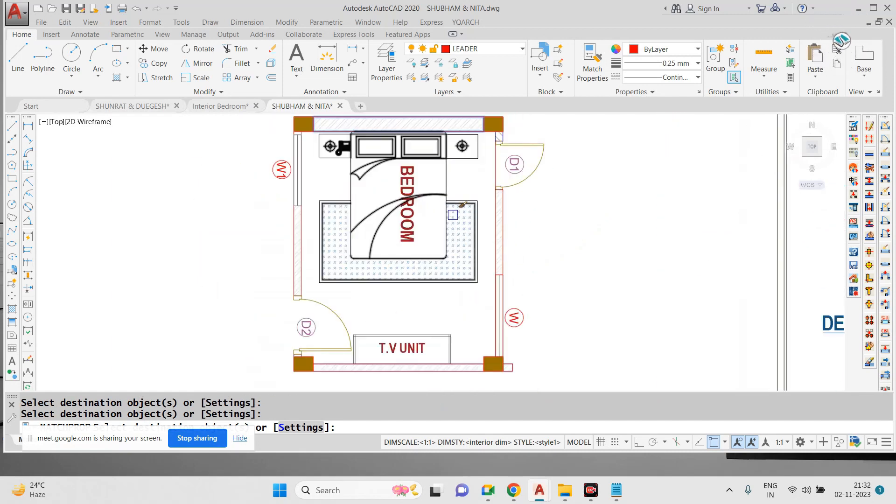
key("Escape")
key("Escape")
key("Escape")
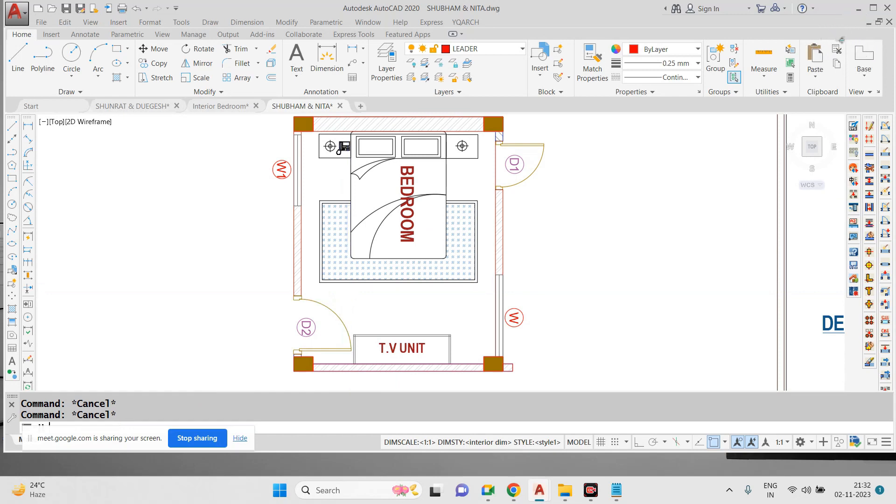
Step: Hatch the enclosed bedroom floor with the DOLMIT pattern in color 205,105,40 and reduce its transparency to about 48
type("h")
key("Return")
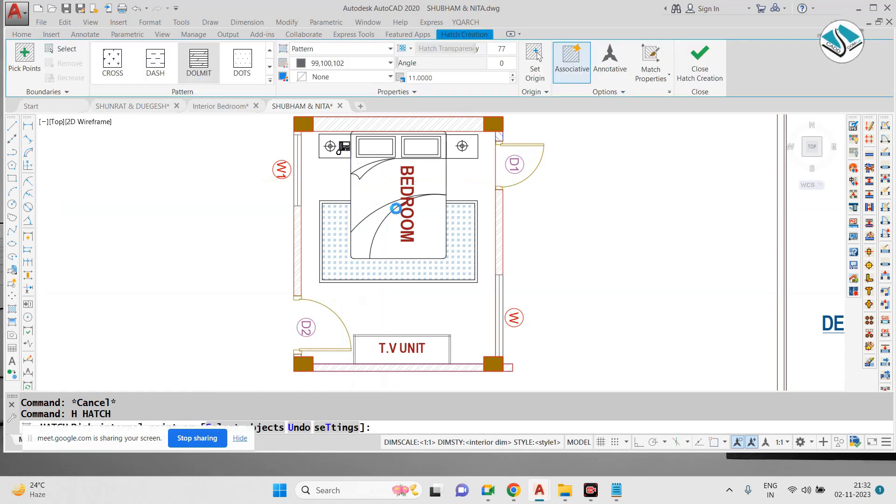
left_click(395, 209)
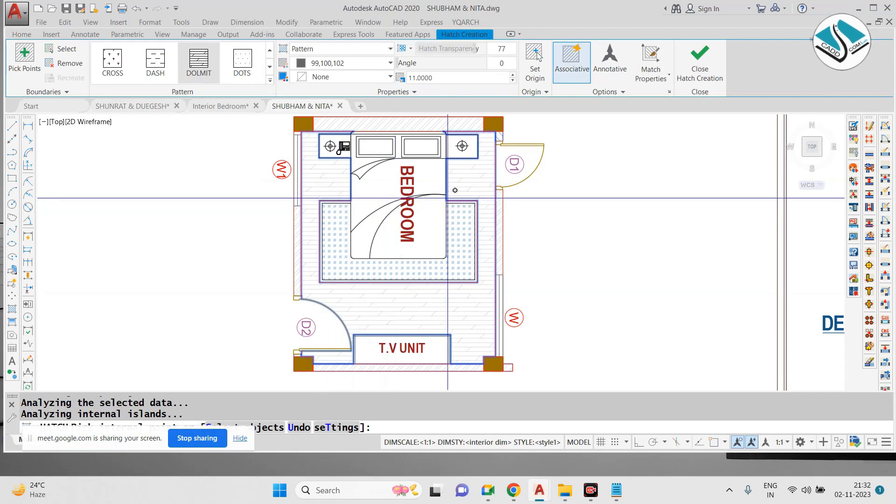
left_click(349, 64)
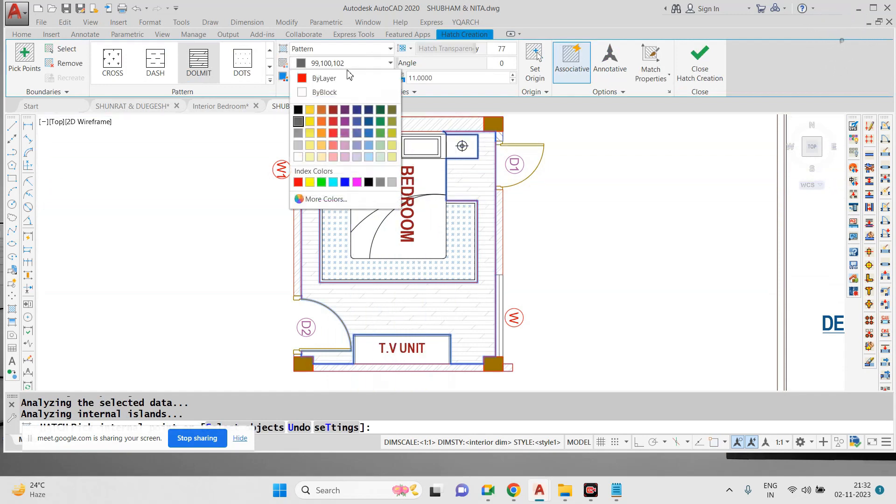
left_click(298, 112)
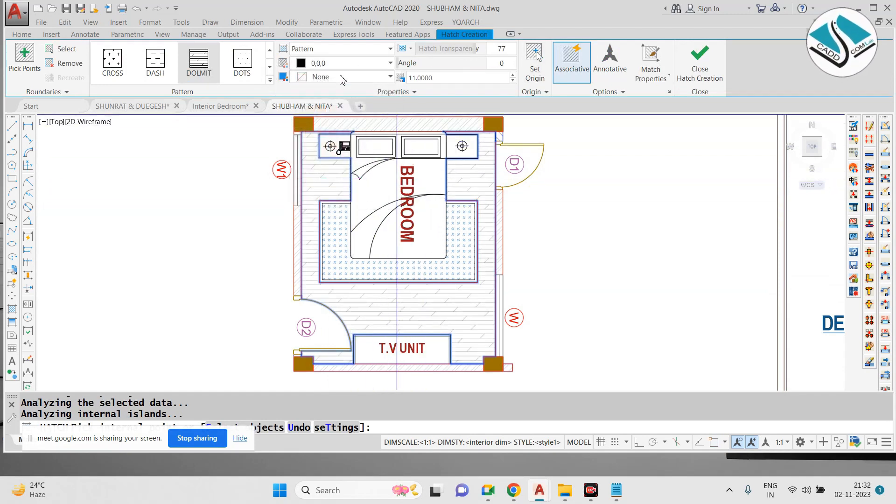
left_click(331, 66)
left_click(322, 111)
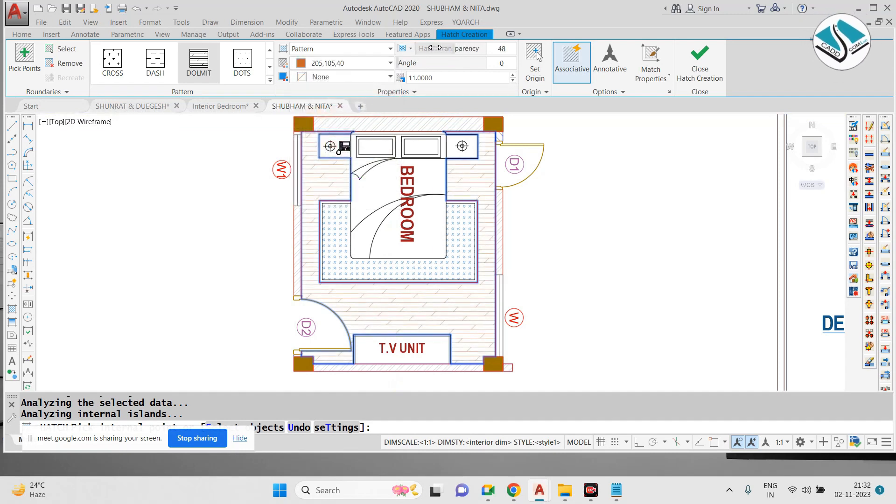
key("Escape")
Step: Set the transparency of the side walls' ANSI32 hatch to 3
scroll(431, 212, "down", 2)
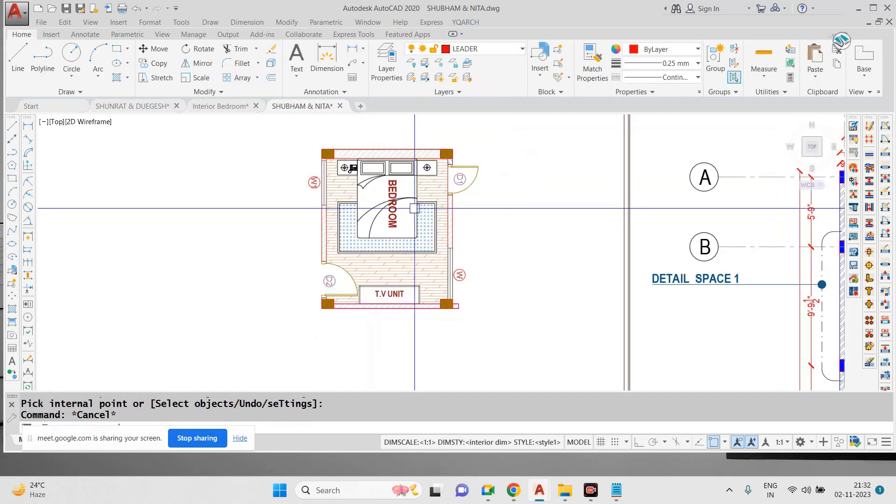
scroll(431, 212, "up", 2)
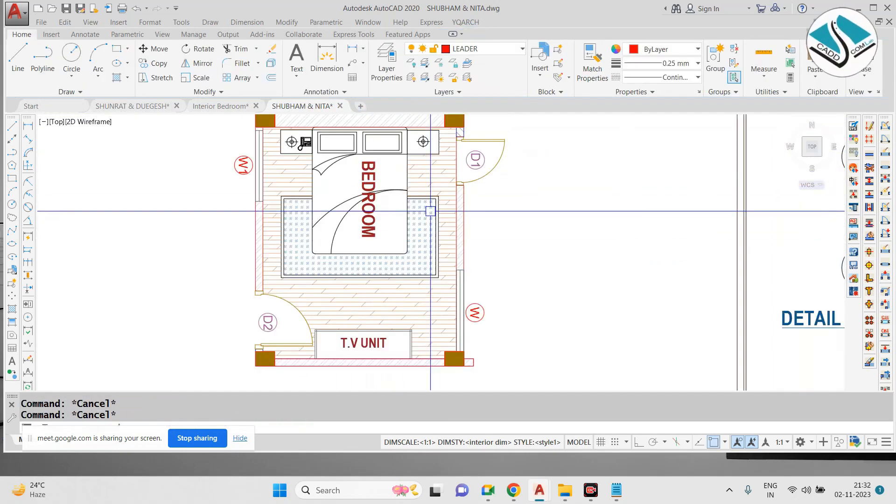
scroll(458, 205, "up", 2)
left_click(461, 201)
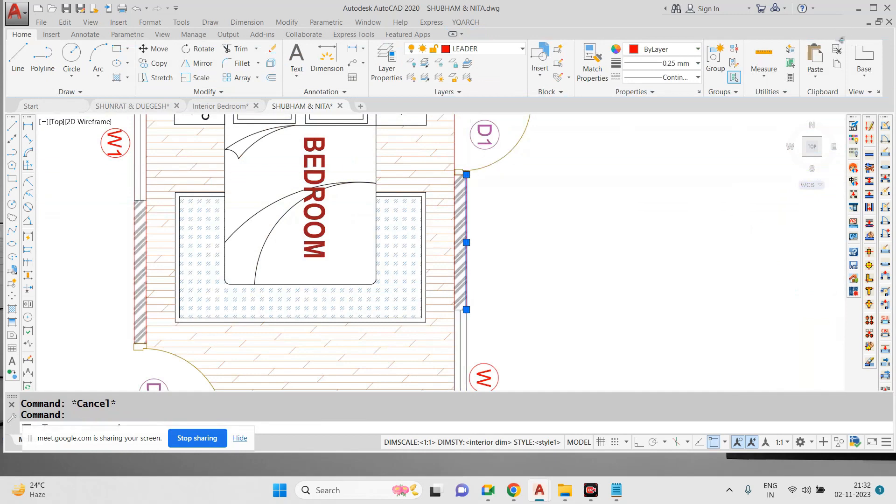
scroll(460, 182, "up", 3)
left_click(458, 172)
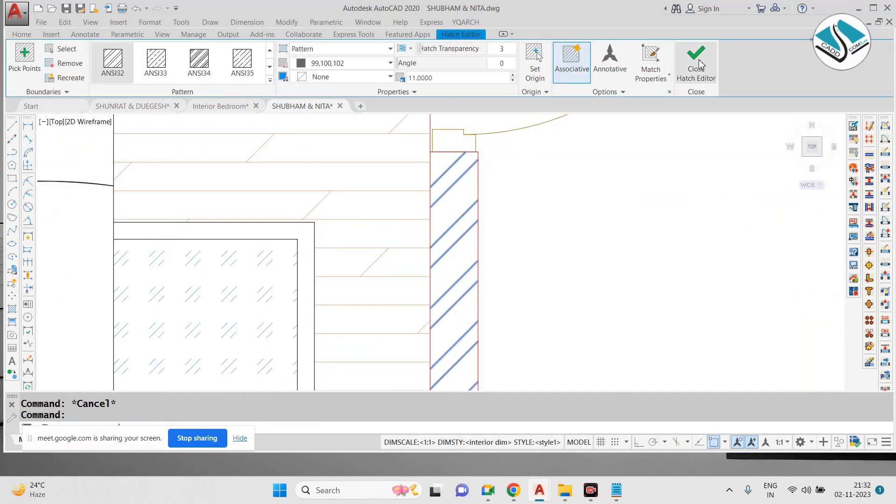
key("Escape")
scroll(466, 187, "down", 6)
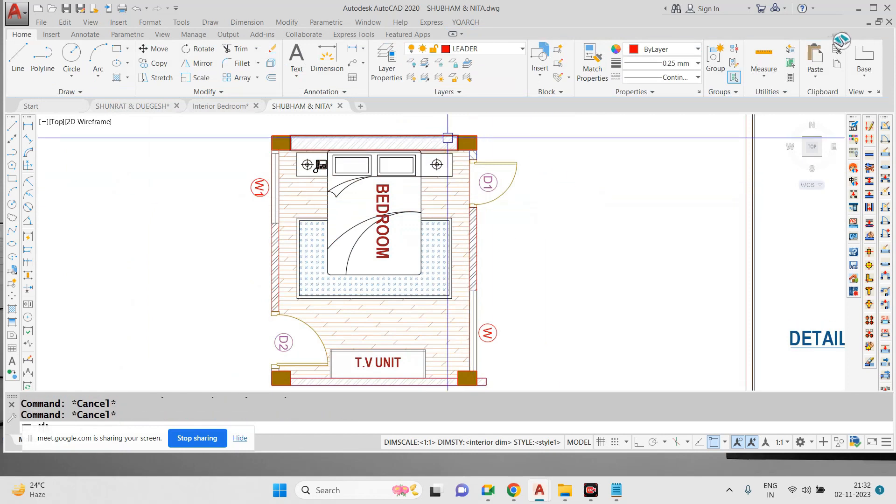
Step: Match the headboard wall's hatch to the side wall hatch properties
scroll(465, 208, "up", 6)
left_click(490, 228)
scroll(486, 236, "down", 3)
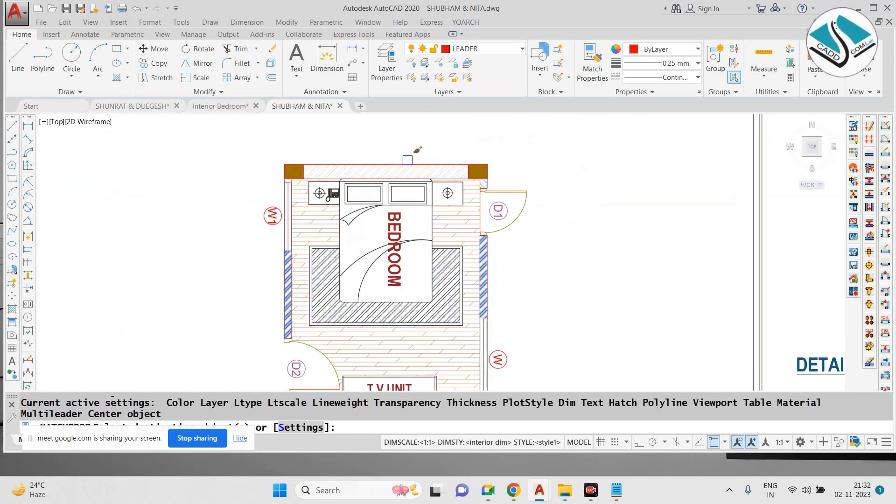
scroll(403, 164, "up", 2)
left_click(388, 182)
scroll(401, 138, "down", 2)
Step: Match the hatch of the wall behind the T.V unit to the same side wall hatch properties
scroll(447, 228, "down", 1)
middle_click_drag(437, 263, 436, 201)
scroll(437, 200, "up", 2)
scroll(481, 262, "up", 8)
scroll(480, 262, "down", 6)
left_click(410, 299)
scroll(330, 301, "up", 2)
scroll(330, 301, "up", 1)
left_click(314, 300)
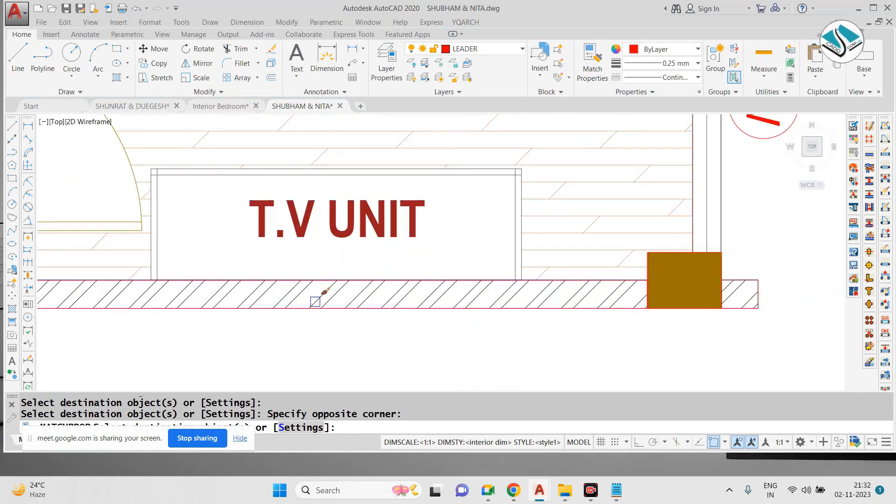
scroll(343, 318, "down", 4)
key("Escape")
scroll(340, 226, "up", 1)
middle_click_drag(401, 234, 411, 220)
key("Escape")
key("Escape")
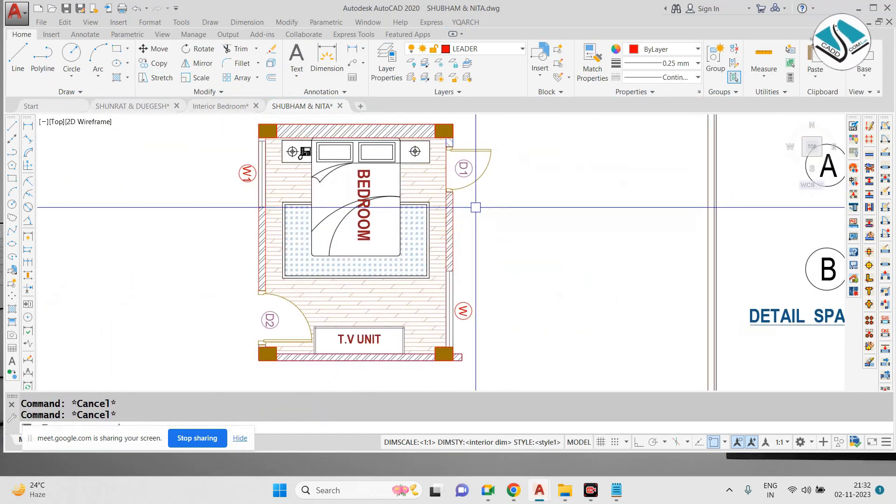
Step: Match the hatch of the short wall piece between the corner column and door D1 to the other wall hatches
type("ma")
key("space")
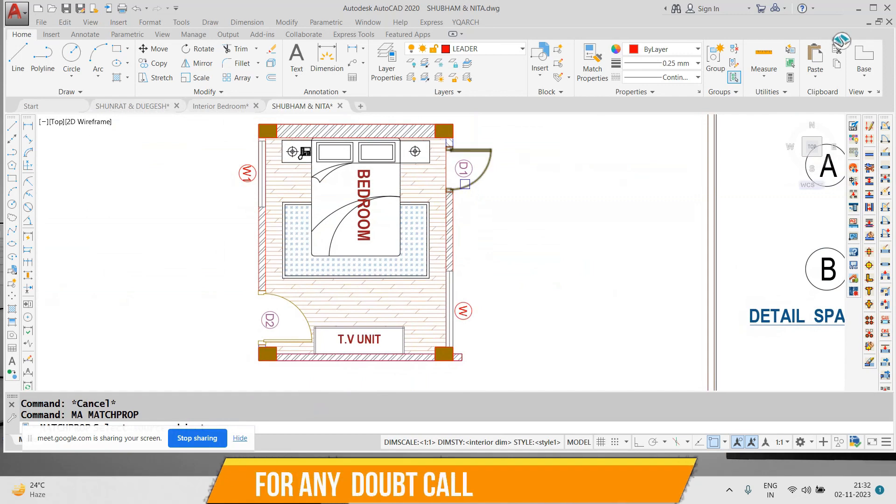
scroll(463, 191, "up", 3)
left_click(416, 238)
scroll(415, 243, "down", 2)
scroll(415, 159, "up", 3)
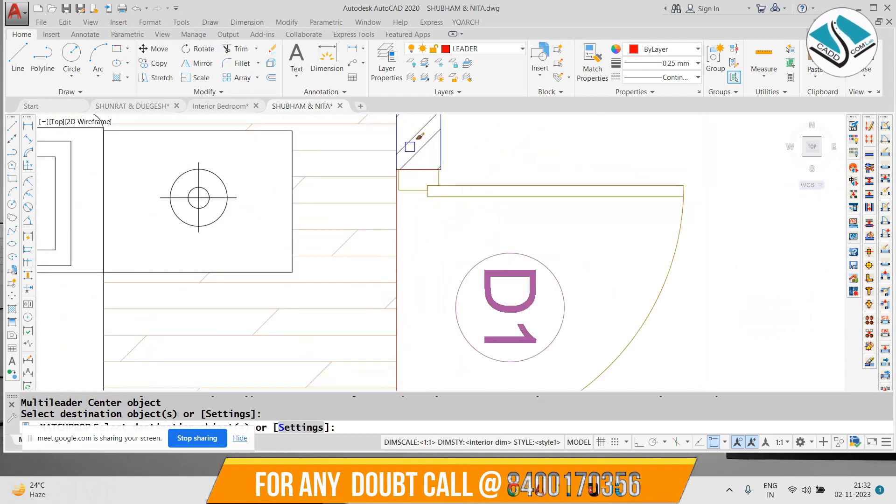
scroll(441, 156, "down", 4)
key("Escape")
key("Escape")
scroll(264, 185, "up", 2)
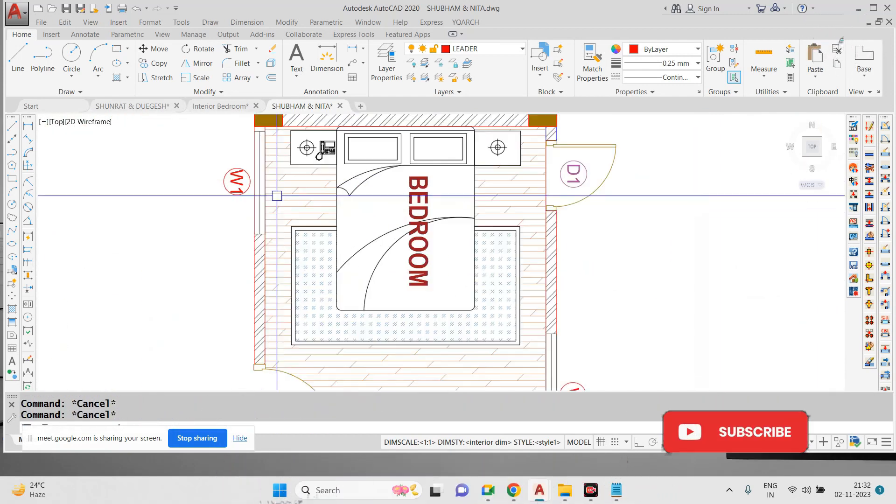
Step: Add a horizontal linear dimension from the inner face of the W1 window wall to the bed's near side
left_click(247, 22)
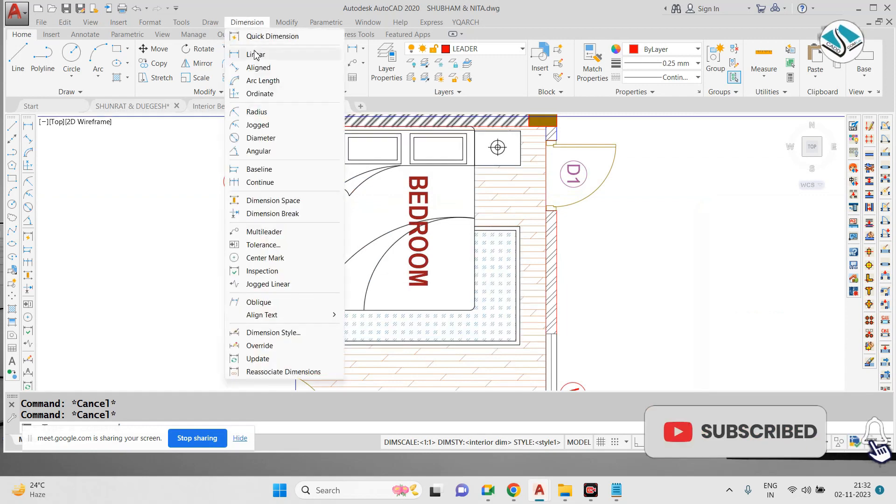
left_click(254, 50)
scroll(252, 186, "up", 4)
left_click(252, 186)
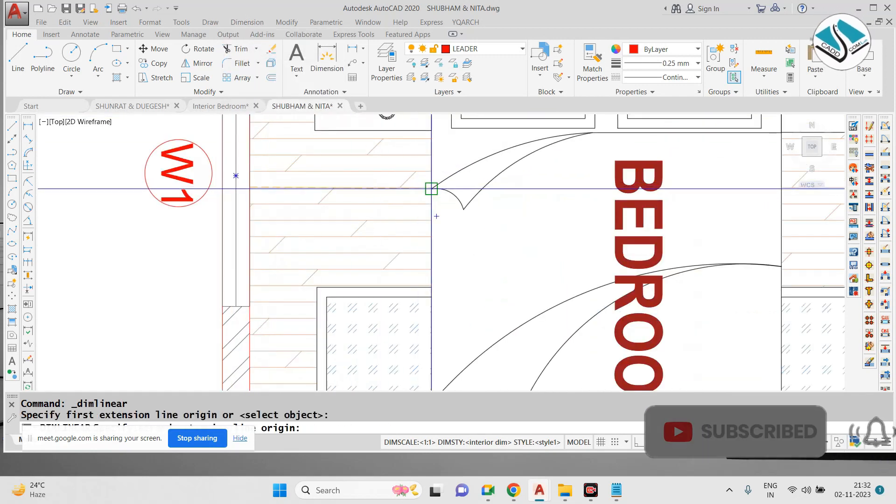
left_click(431, 186)
left_click(351, 199)
Step: Modify the interior dim dimension style, setting the arrow size to 4 and the text height to 5"
type("d")
key("Return")
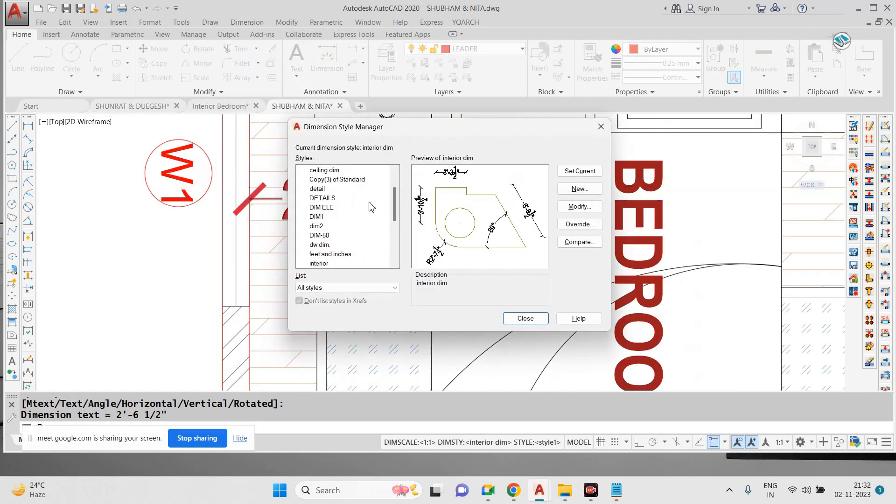
key("m")
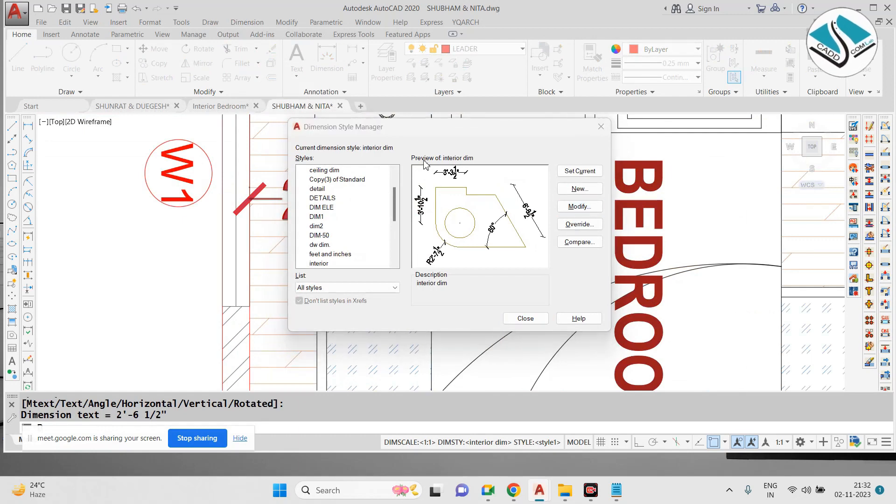
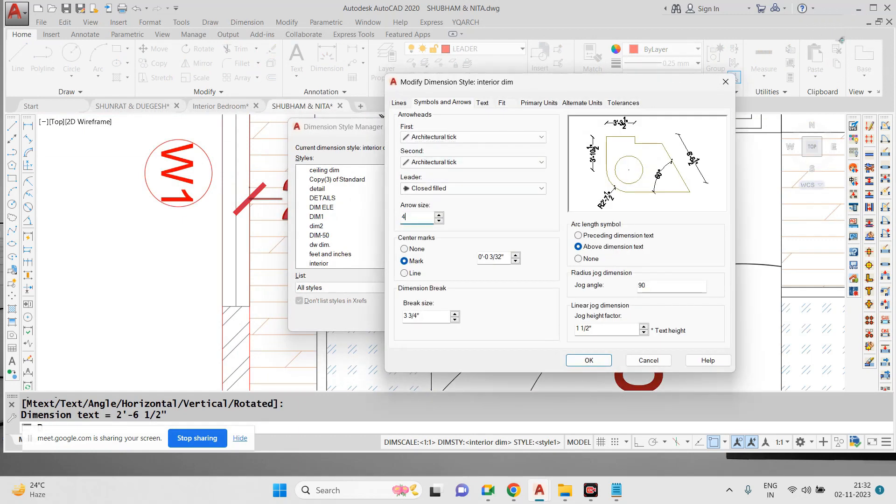
left_click(530, 103)
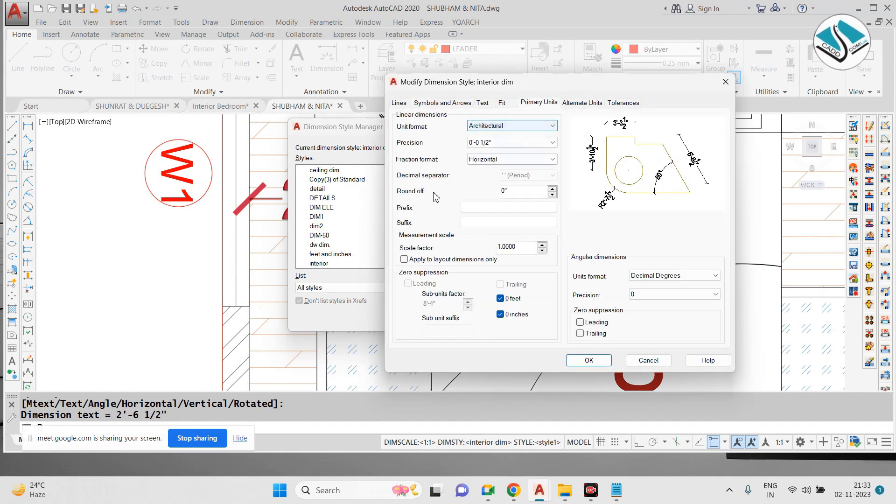
left_click(483, 103)
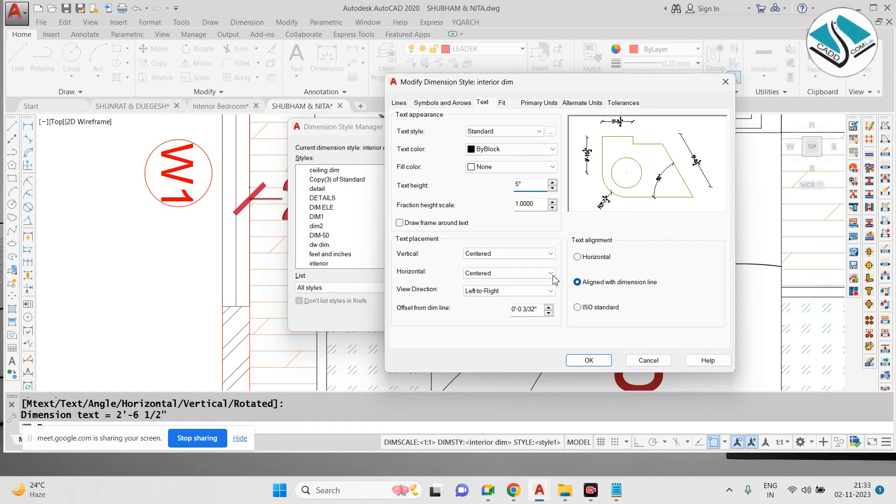
left_click(589, 361)
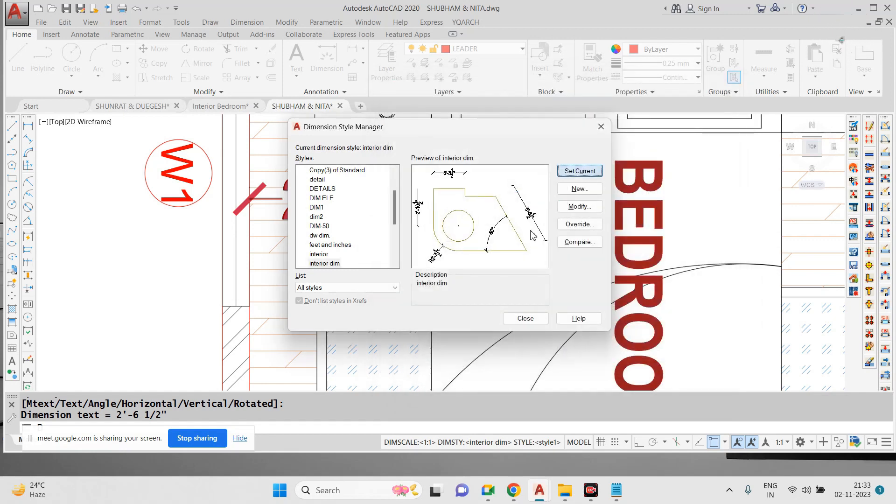
left_click(525, 318)
Step: Add a horizontal linear dimension from the inner face of the D1 door wall to the bed's adjacent side, aligned with the opposite clearance dimension
scroll(508, 215, "down", 3)
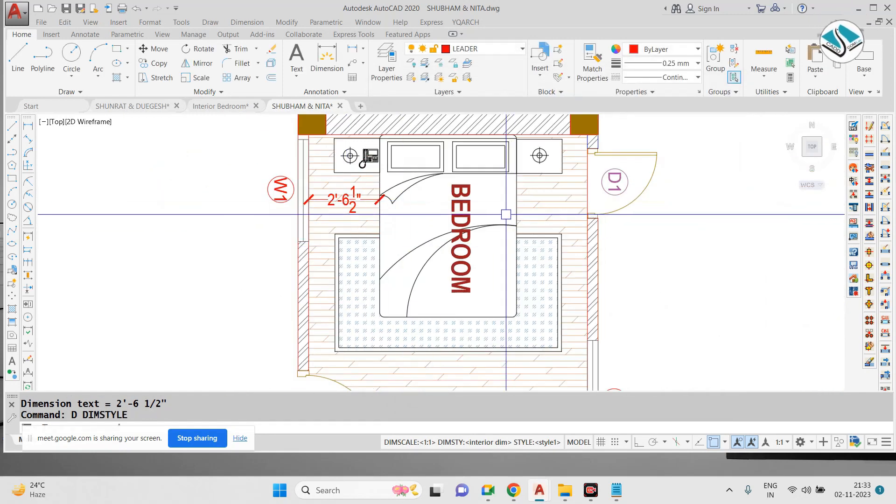
scroll(477, 200, "up", 3)
key("Escape")
key("Escape")
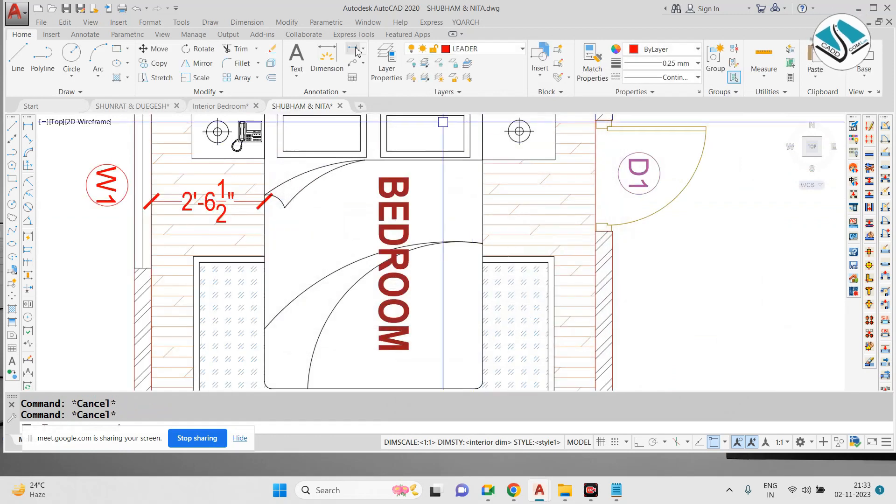
left_click(256, 24)
left_click(263, 53)
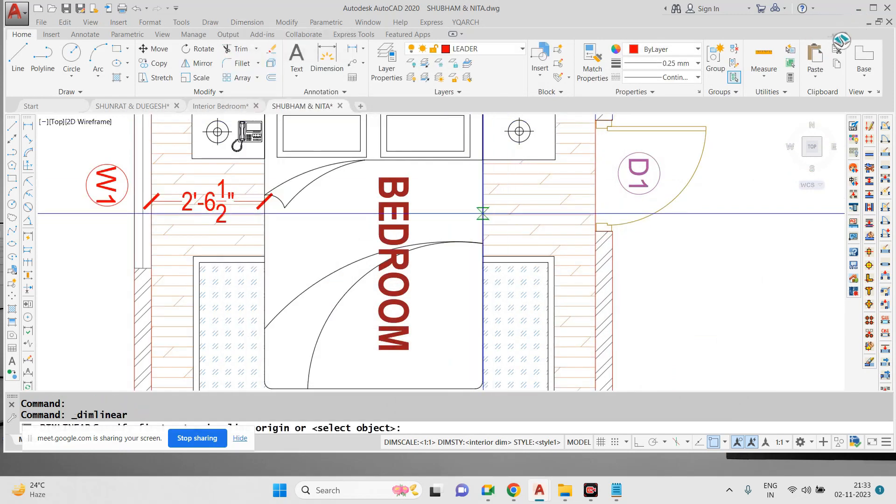
left_click(595, 214)
left_click(483, 214)
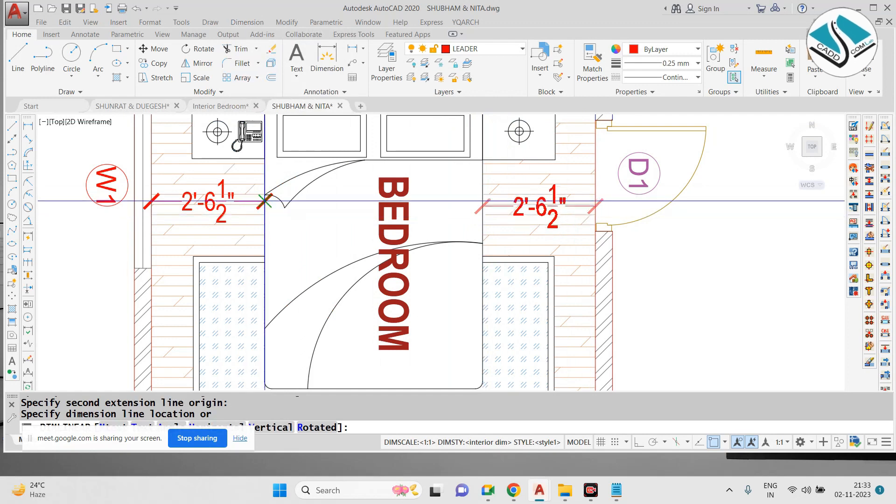
left_click(415, 207)
Step: Add a vertical linear dimension from the foot of the bed to the front edge of the T.V unit
scroll(415, 210, "down", 2)
middle_click_drag(381, 247, 417, 169)
key("Escape")
key("space")
left_click(435, 245)
middle_click_drag(437, 309, 439, 250)
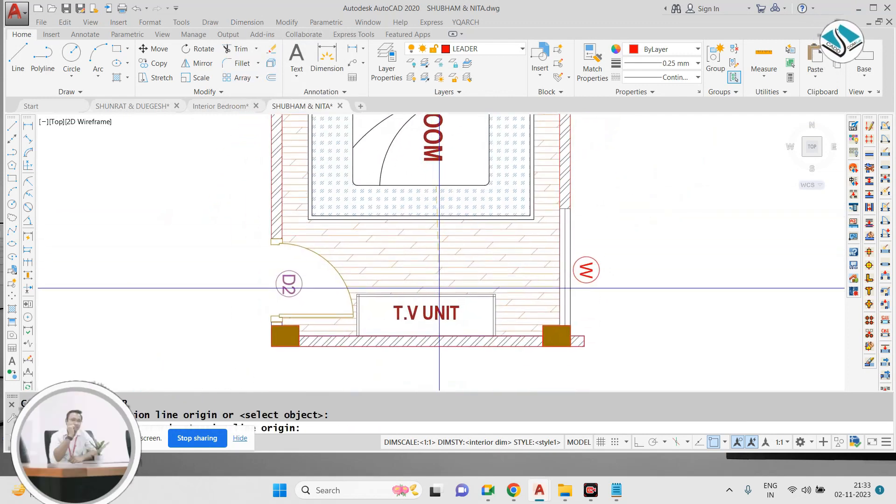
left_click(436, 297)
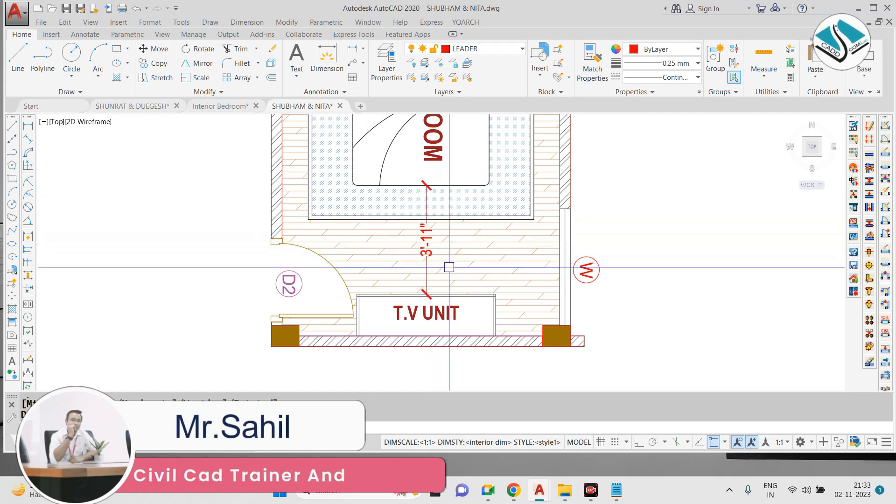
Step: Add a horizontal linear dimension from the side of the T.V unit to the inner face of the W window wall
scroll(496, 316, "up", 3)
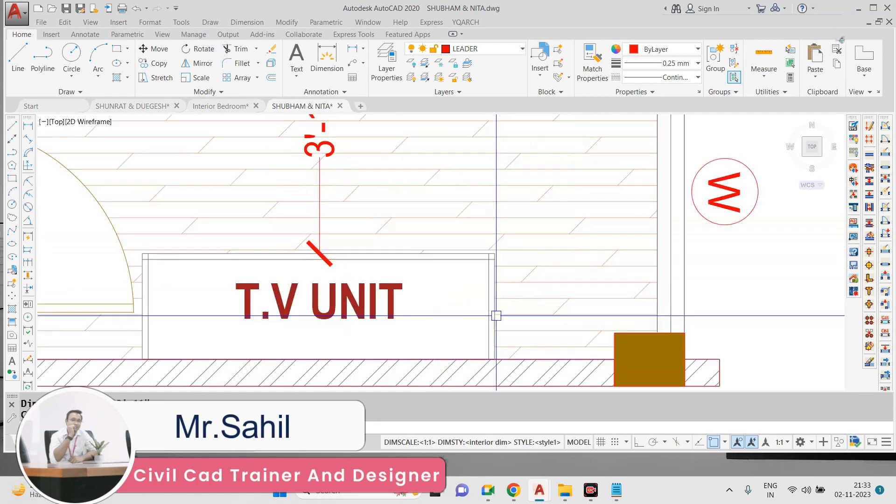
left_click(656, 298)
scroll(541, 322, "down", 4)
mouse_move(424, 232)
middle_mouse_down()
mouse_move(402, 234)
mouse_move(400, 286)
mouse_move(390, 144)
middle_mouse_up()
scroll(363, 224, "up", 4)
scroll(363, 225, "up", 4)
Step: Dimension the full width of the T.V unit, placing the dimension line inside the unit below its label
key("Escape")
key("space")
left_click(366, 225)
middle_click_drag(673, 224, 391, 206)
scroll(592, 221, "down", 2)
middle_click_drag(820, 209, 652, 205)
left_click(654, 210)
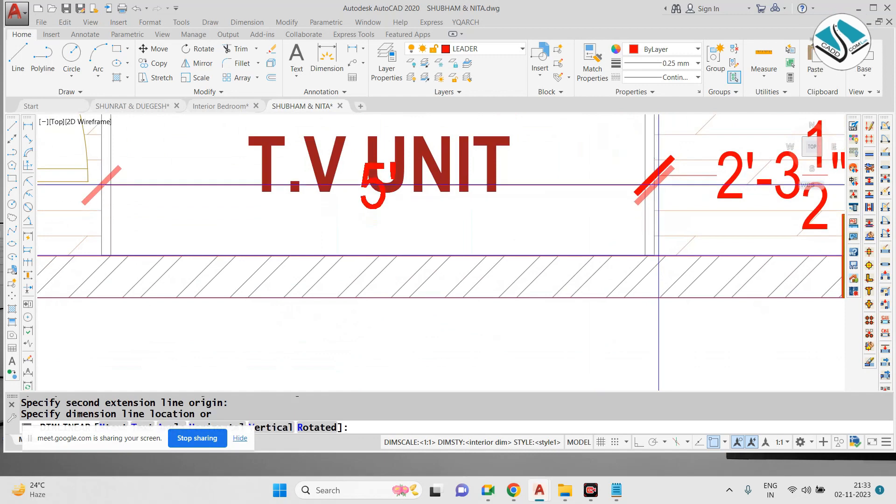
left_click(654, 226)
scroll(653, 226, "down", 5)
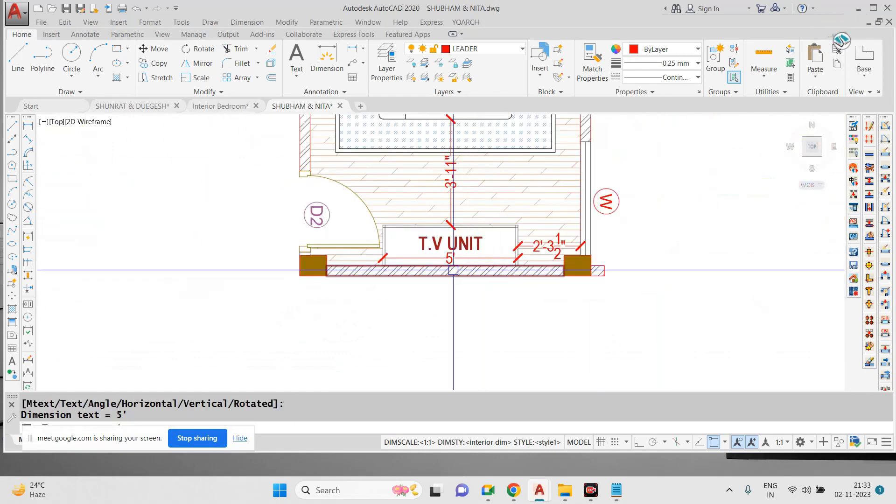
Step: Modify the interior dim dimension style, setting both the arrow size and the text height to 3"
scroll(480, 268, "up", 3)
type("d")
key("Return")
left_click_drag(466, 126, 257, 126)
left_click(382, 206)
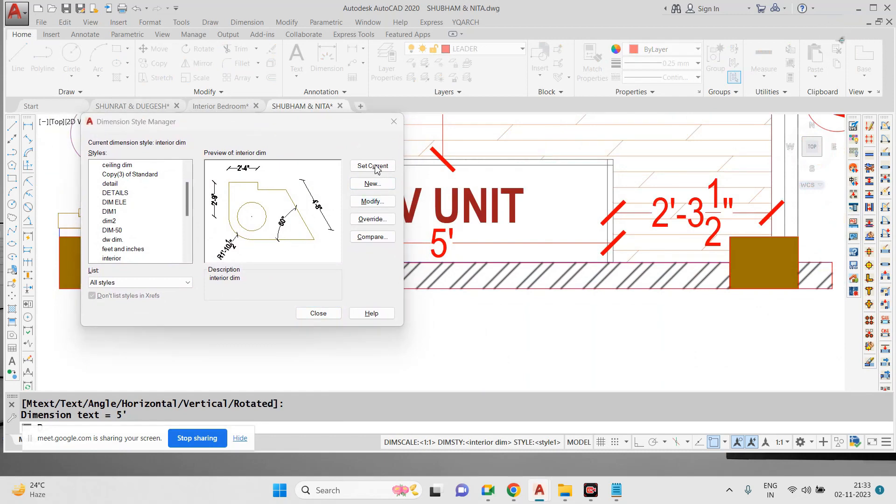
left_click(442, 103)
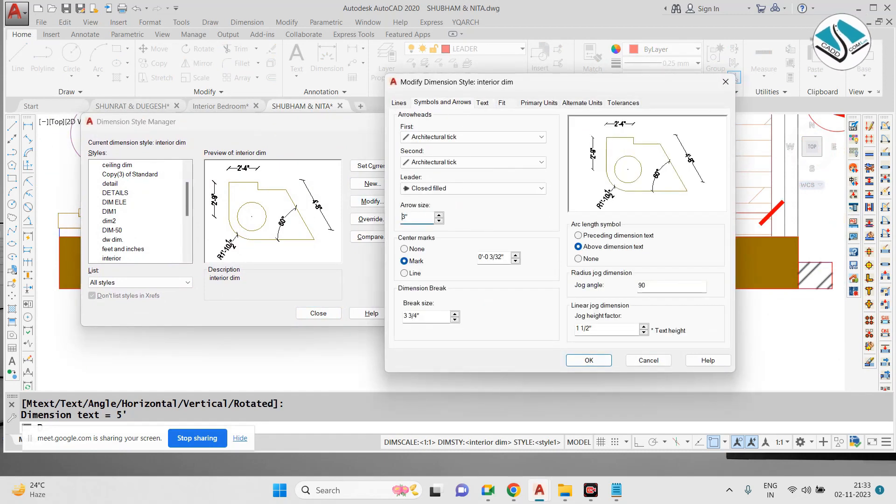
left_click(482, 103)
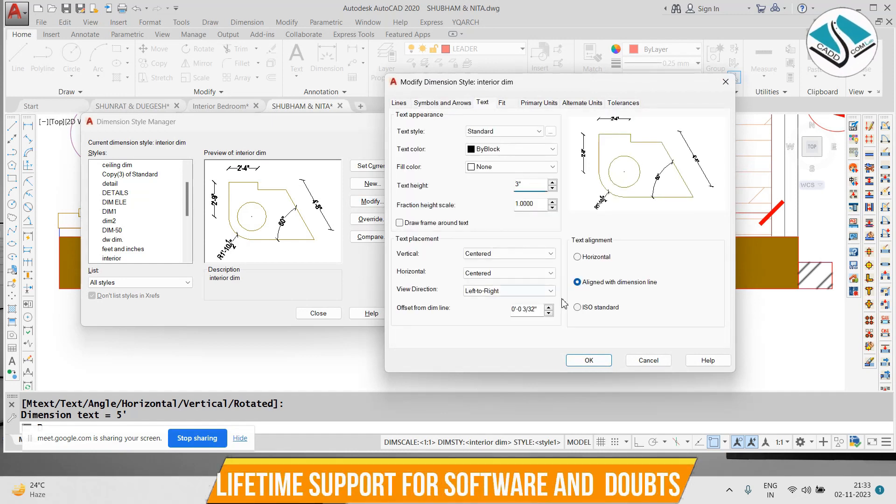
left_click(589, 360)
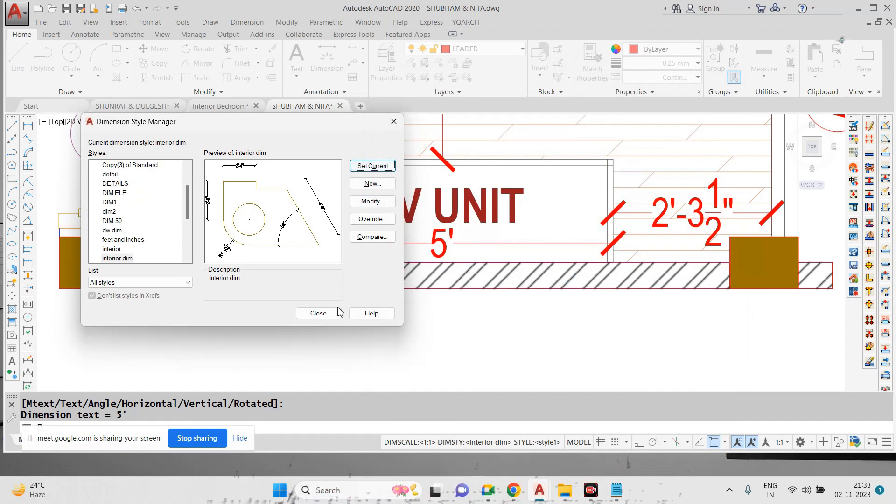
left_click(318, 313)
Step: Add a horizontal linear dimension for the bed's width, placing its line across the pillows
scroll(405, 308, "down", 3)
scroll(406, 201, "up", 4)
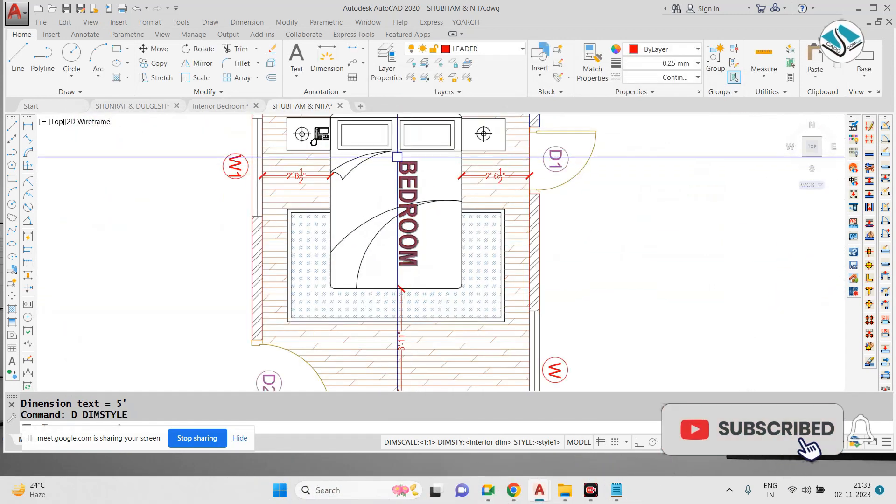
middle_click_drag(406, 177, 406, 192)
left_click(247, 22)
left_click(261, 54)
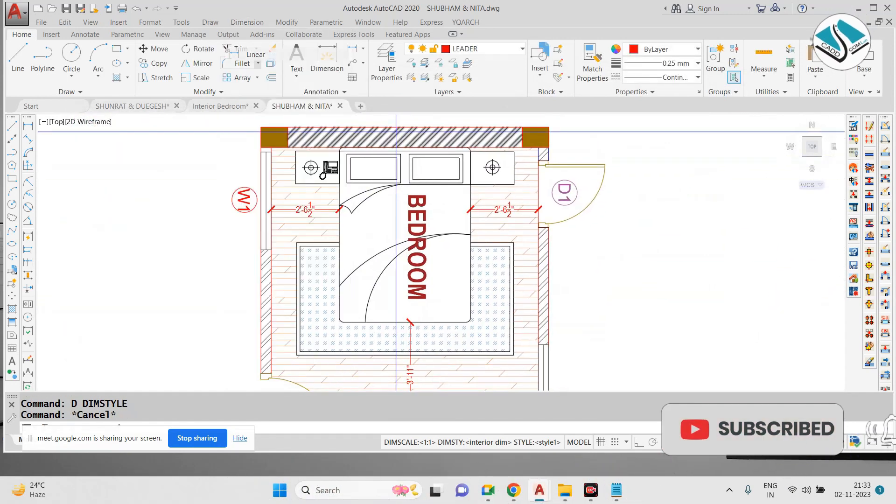
scroll(336, 223, "up", 2)
left_click(341, 223)
left_click(549, 229)
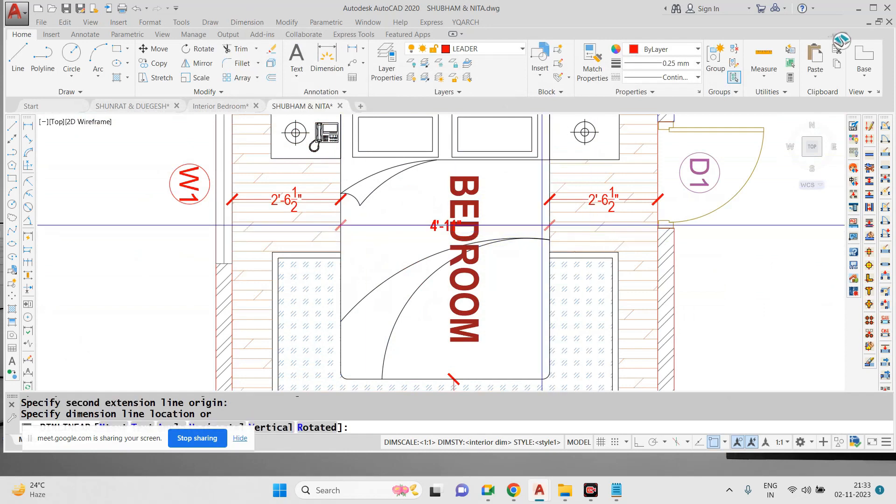
left_click(461, 169)
Step: Add a vertical linear dimension for the bed's length from the headboard edge to the foot
middle_click_drag(461, 169, 449, 221)
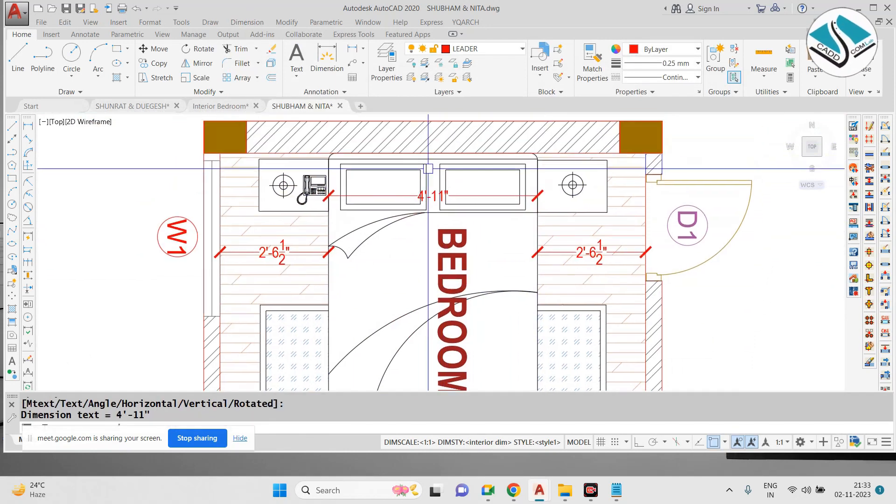
key("Escape")
key("Return")
left_click(398, 154)
middle_click_drag(400, 237, 412, 150)
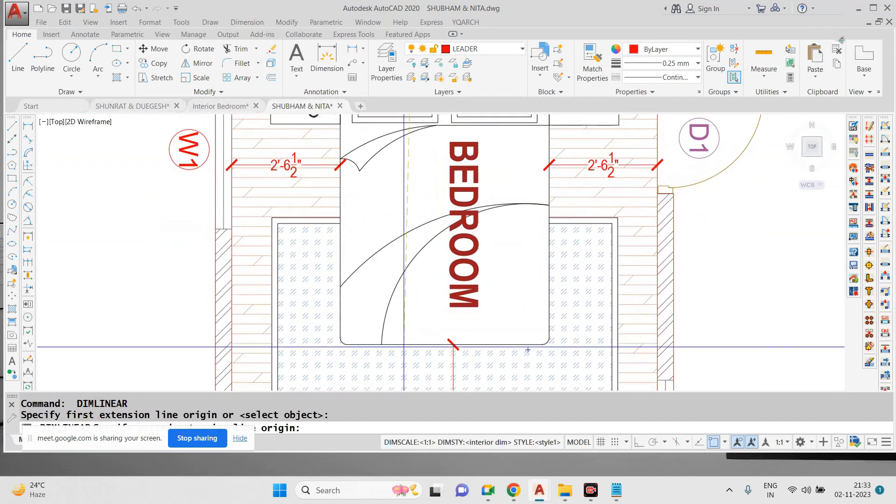
left_click(404, 344)
left_click(406, 224)
scroll(395, 223, "down", 2)
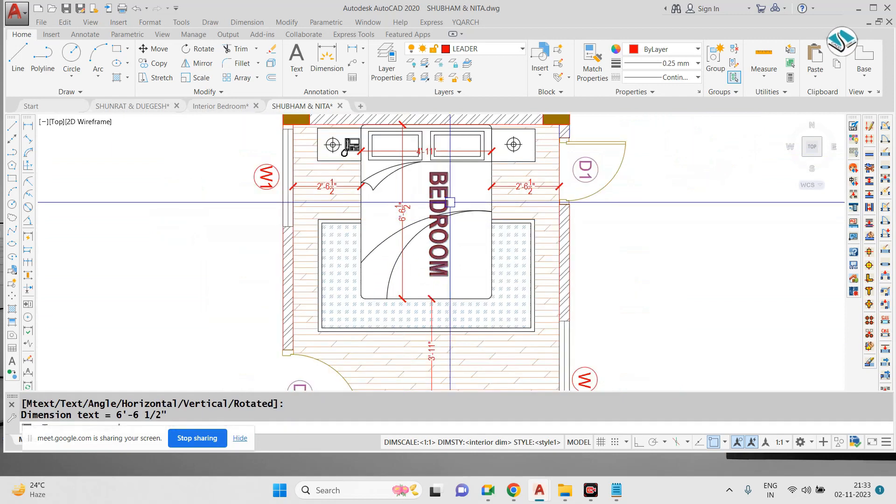
Step: Dimension the width of the bedside table with the telephone, placing the line near its wall-side edge
scroll(314, 137, "up", 4)
key("Escape")
key("Return")
left_click(318, 130)
left_click(360, 126)
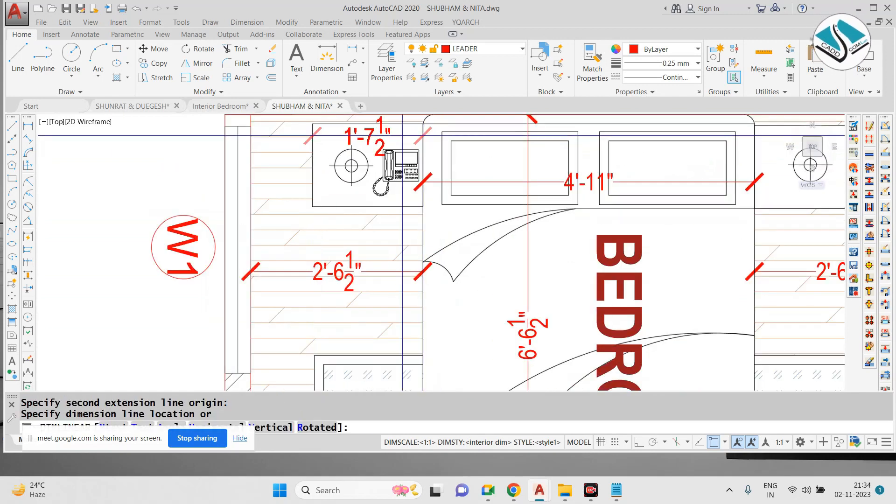
left_click(398, 133)
Step: Dimension the depth of the telephone bedside table, placing the line between the table and the W1 window
key("Escape")
key("Return")
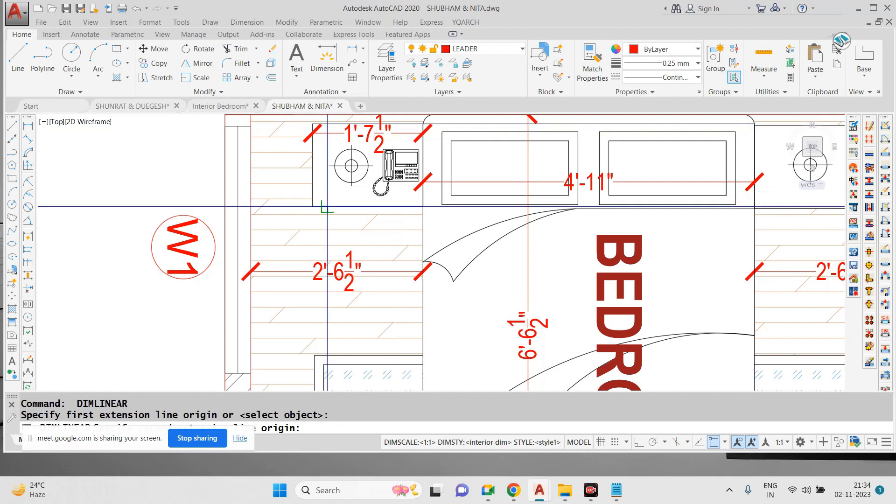
left_click(327, 206)
left_click(327, 124)
left_click(293, 166)
scroll(243, 187, "down", 2)
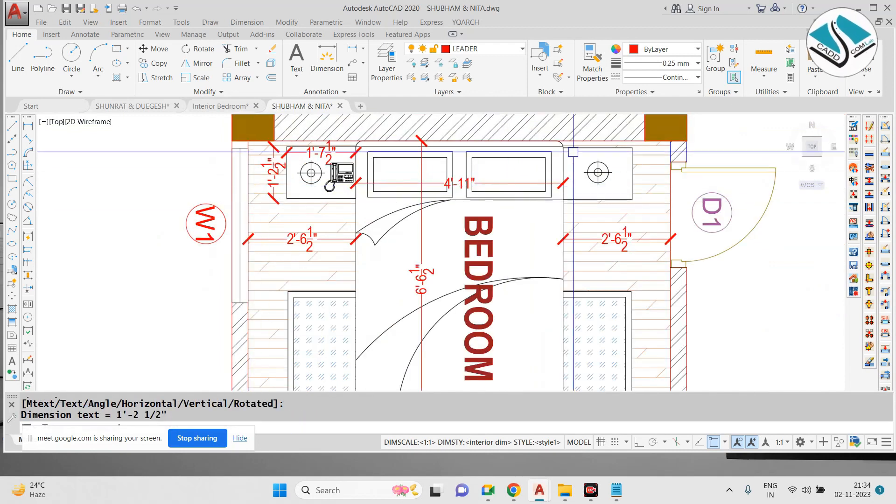
Step: Dimension the width of the corner column beside window W1, placing the line outside the headboard wall
scroll(385, 161, "down", 2)
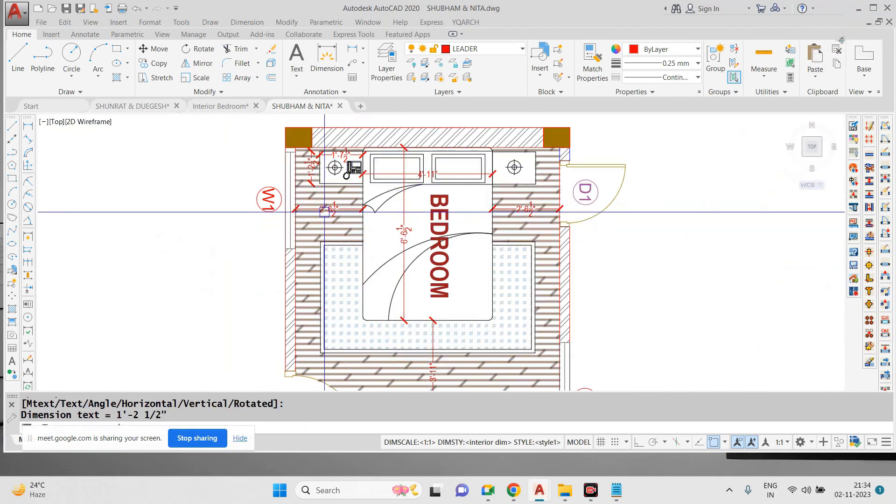
scroll(286, 164, "up", 3)
key("Escape")
scroll(355, 161, "down", 1)
middle_click_drag(354, 161, 311, 230)
key("Escape")
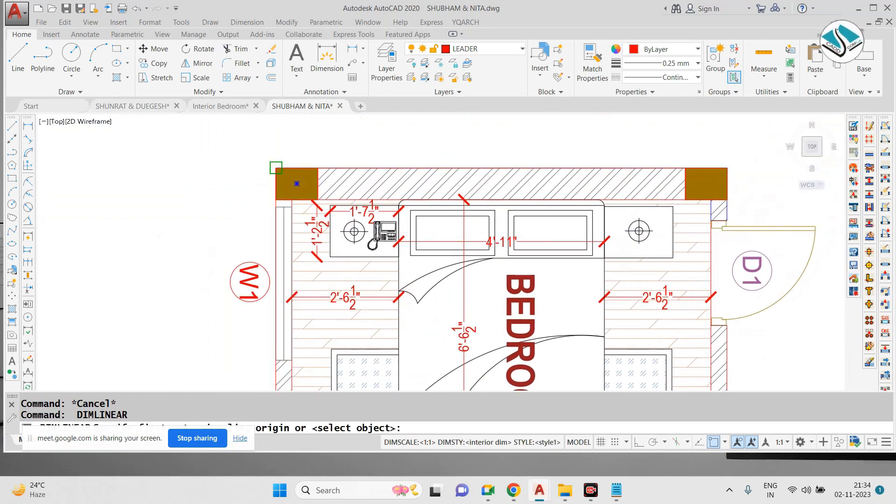
left_click(276, 168)
left_click(318, 168)
left_click(312, 156)
Step: Dimension the overall headboard wall between the outer corners of both columns, in line with the column width dimension
key("Escape")
key("space")
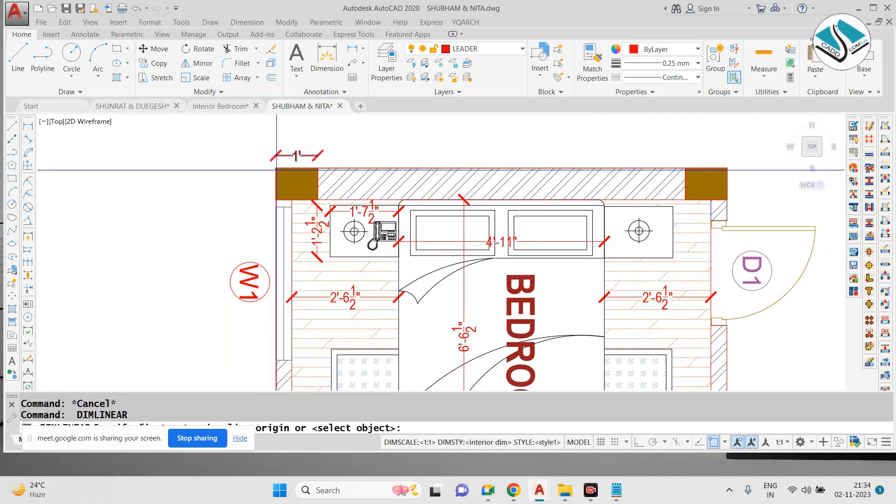
left_click(276, 167)
left_click(727, 168)
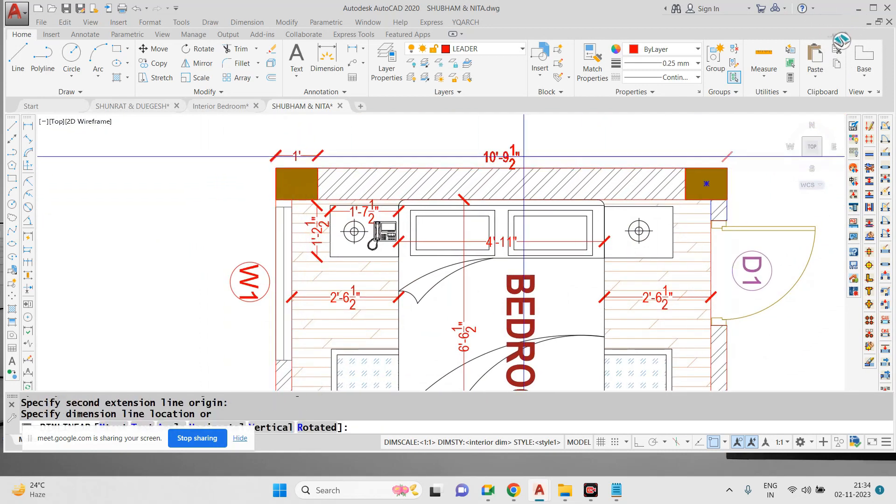
left_click(318, 155)
Step: Dimension the width of the corner column beside door D1, in line with the overall headboard wall dimension
scroll(691, 162, "up", 2)
key("Escape")
key("space")
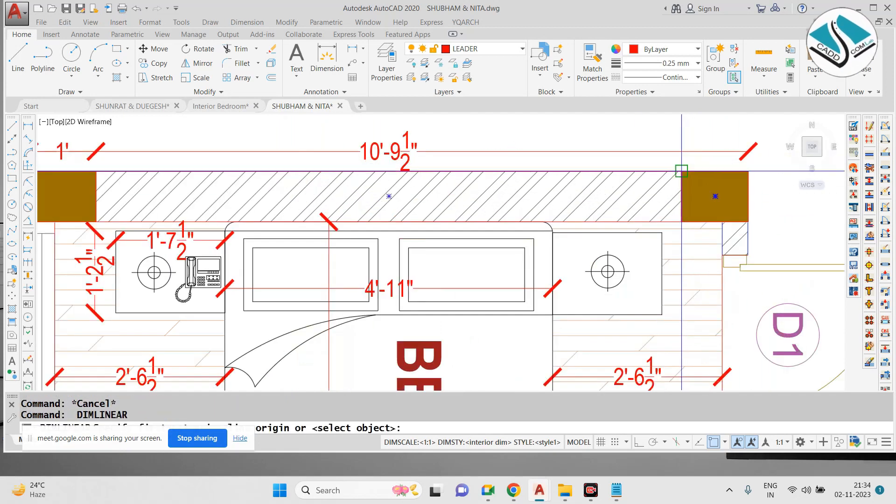
left_click(748, 172)
left_click(748, 152)
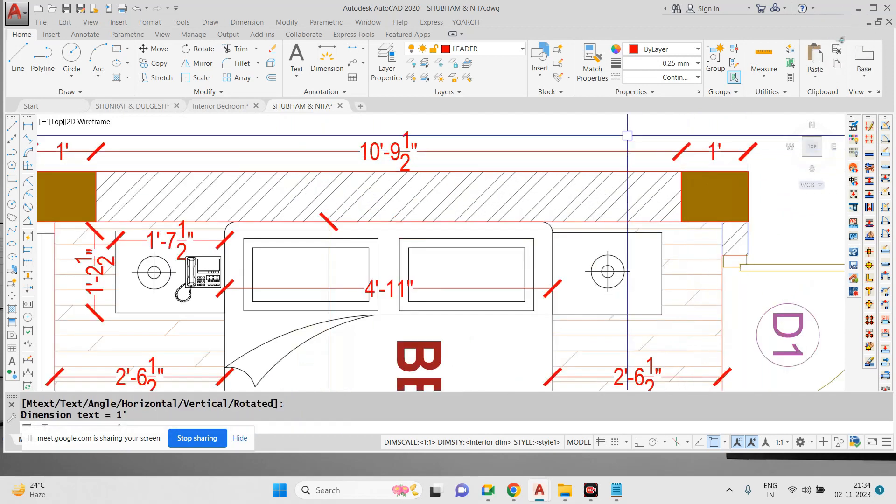
Step: Dimension the full outer length of the W1 and D2 side wall, from the headboard column to the T.V unit column
scroll(747, 154, "down", 4)
scroll(378, 139, "up", 4)
key("Escape")
key("space")
left_click(378, 139)
scroll(378, 139, "down", 4)
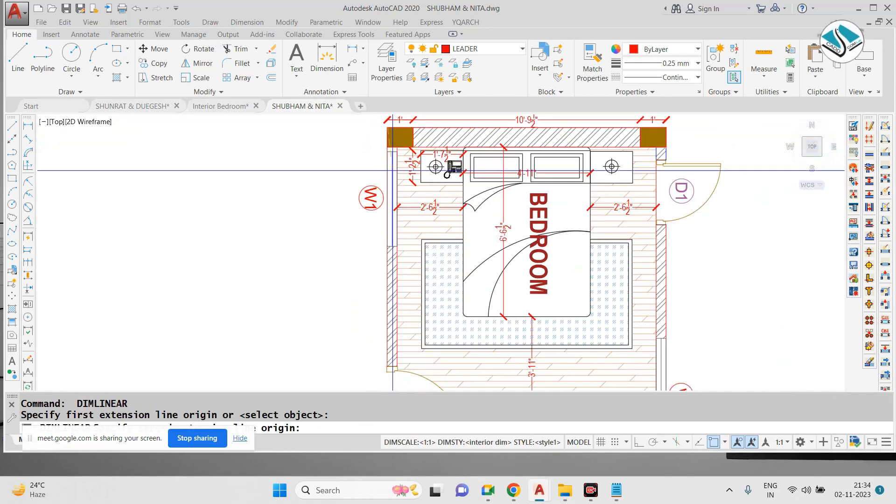
scroll(387, 364, "up", 4)
left_click(379, 363)
left_click(378, 229)
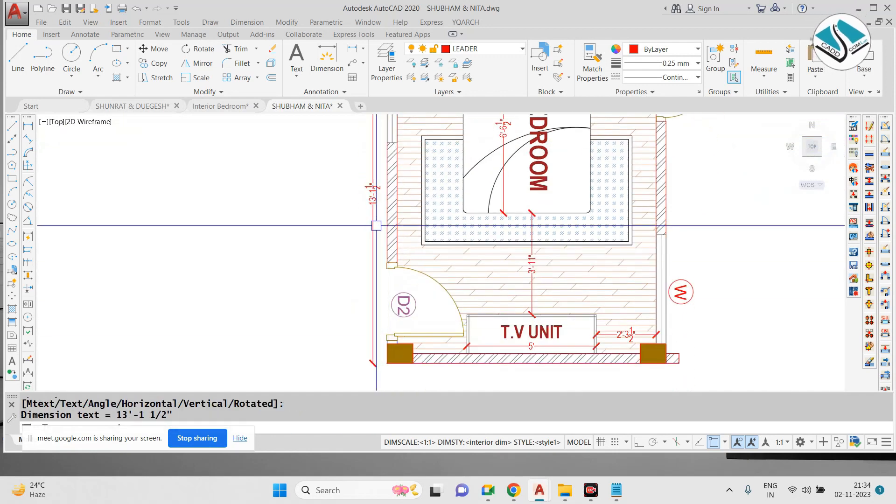
Step: Dimension the D2 door opening, placing the line between the wall and the overall side wall dimension
scroll(388, 308, "up", 2)
key("Escape")
key("space")
scroll(389, 383, "up", 2)
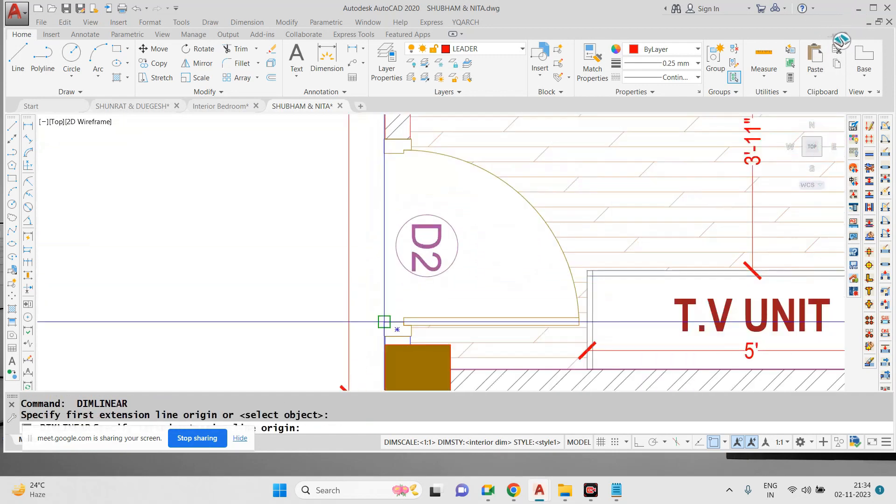
left_click(385, 336)
left_click(372, 239)
scroll(371, 239, "down", 2)
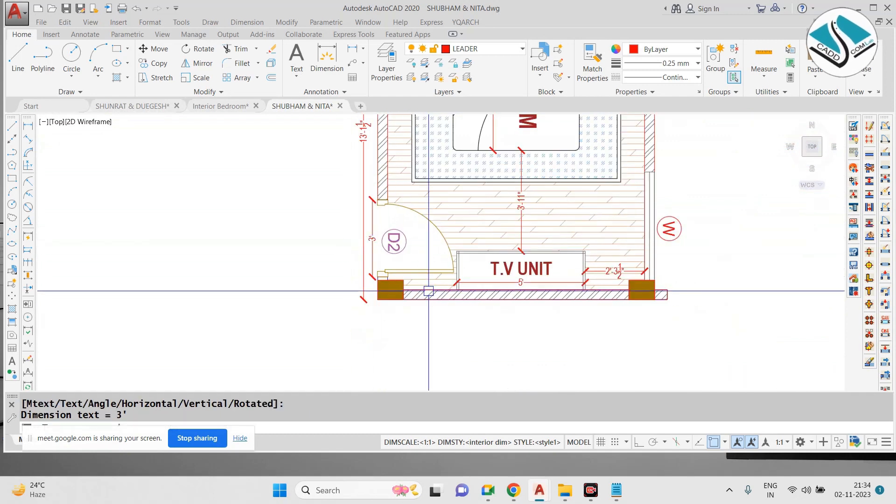
Step: Dimension the W1 window opening, placing the line outside the overall side wall dimension and the W1 tag
middle_click_drag(446, 184, 456, 356)
scroll(388, 182, "up", 2)
key("Escape")
key("space")
left_click(384, 132)
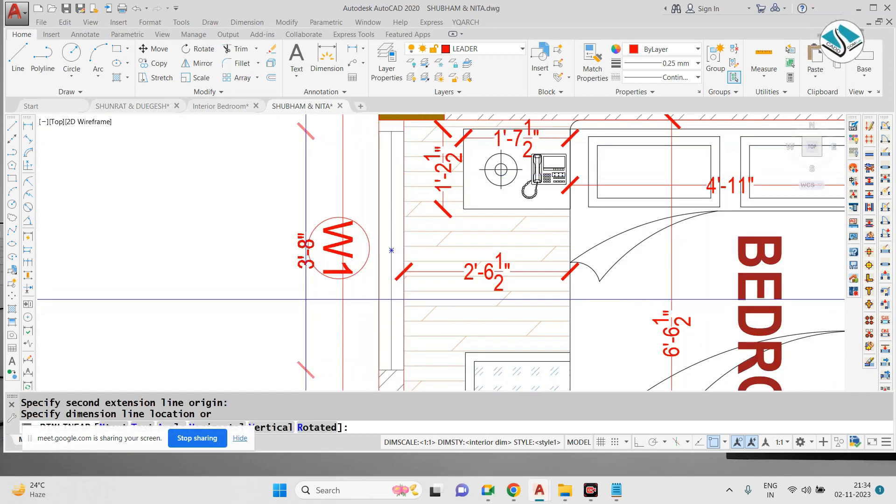
left_click(306, 299)
scroll(374, 219, "down", 4)
Step: Dimension the D1 door opening, placing the line close to the opening beside the D1 tag
scroll(652, 197, "up", 4)
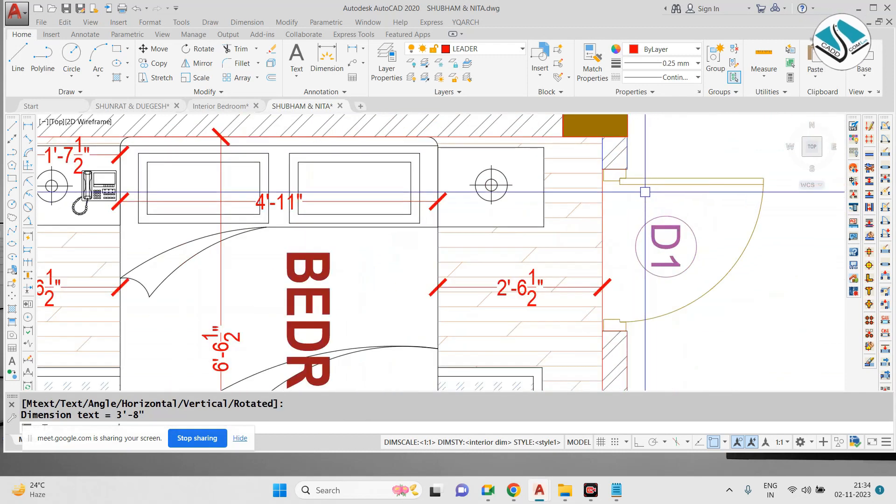
key("Escape")
key("space")
left_click(626, 169)
left_click(626, 331)
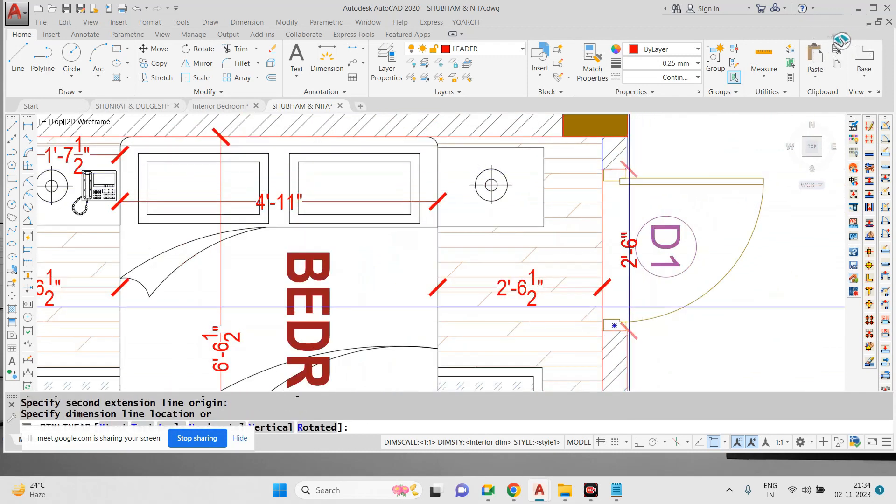
left_click(622, 273)
Step: Dimension the W window opening beside the T.V unit column, placing the line just outside the wall
scroll(641, 271, "down", 4)
middle_click_drag(641, 271, 588, 190)
middle_click_drag(585, 347, 538, 224)
scroll(545, 168, "up", 4)
key("Escape")
key("space")
left_click(537, 162)
scroll(537, 162, "down", 3)
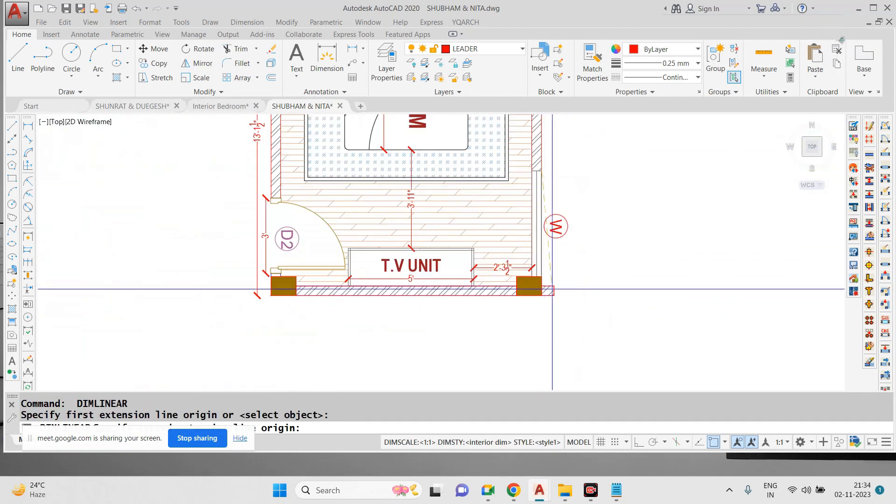
scroll(518, 254, "up", 5)
left_click(519, 254)
scroll(519, 256, "down", 3)
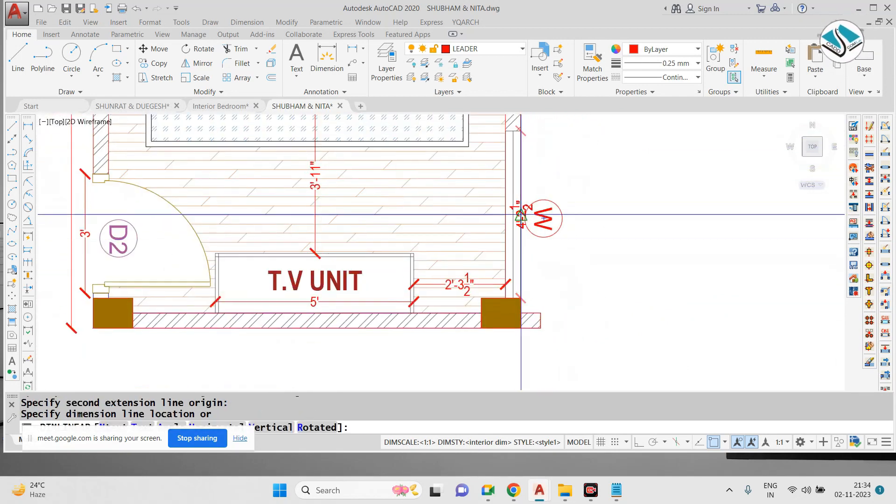
scroll(528, 201, "up", 3)
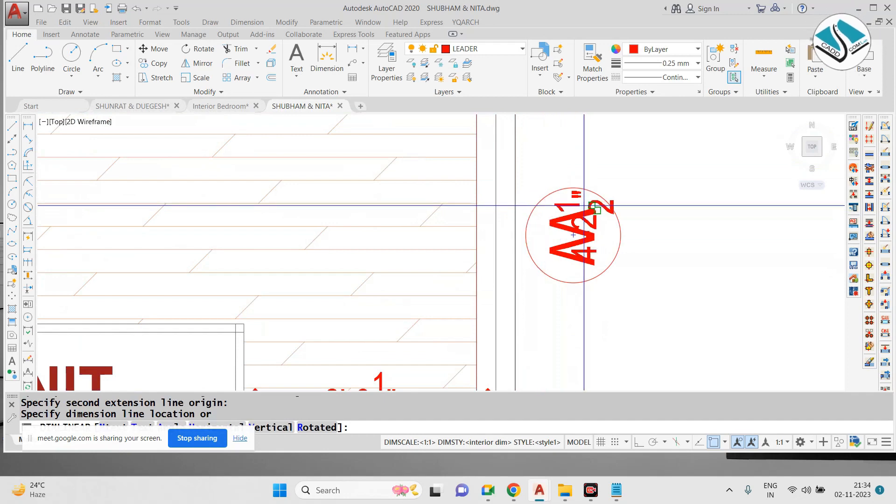
left_click(557, 192)
Step: Move the W window tag inside the room so it clears the window opening dimension
left_click(643, 188)
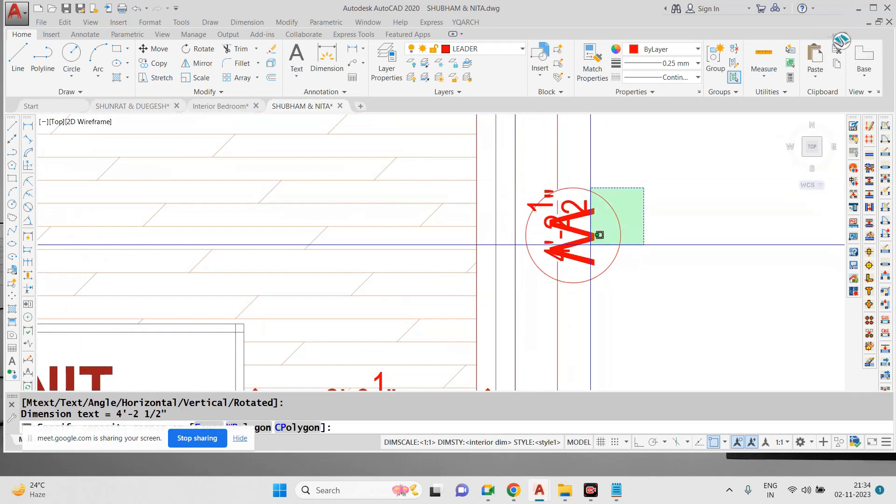
left_click(594, 245)
type("m")
key("Return")
left_click(606, 226)
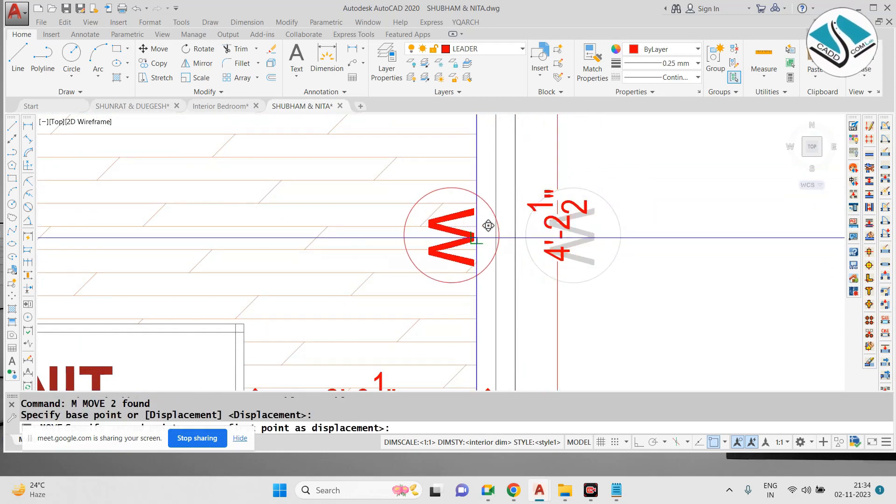
left_click(449, 231)
scroll(479, 258, "down", 7)
middle_click_drag(474, 174, 454, 237)
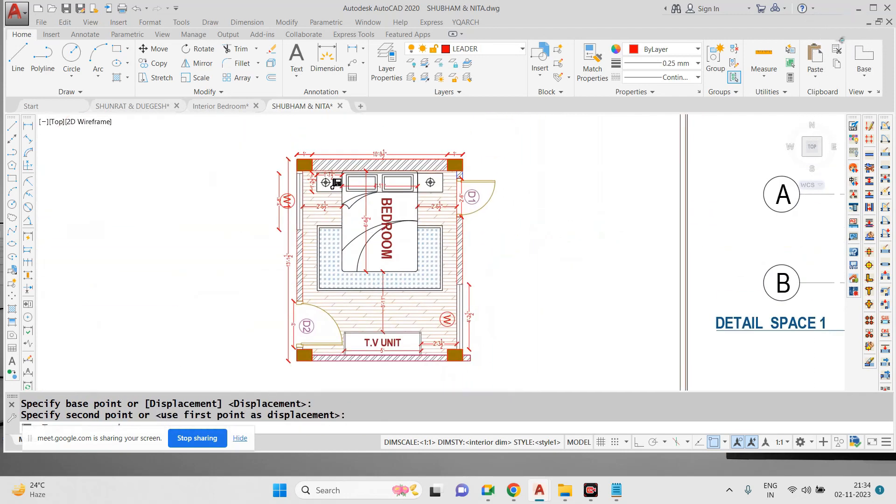
Step: Change the overall headboard wall dimension's color to dark blue 41,49,137
scroll(374, 157, "up", 5)
left_click(427, 143)
left_click(677, 49)
left_click(689, 96)
key("Escape")
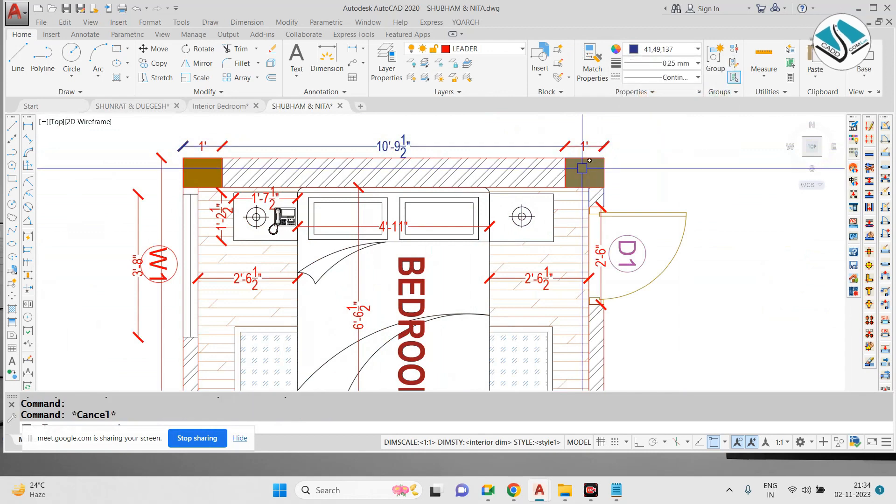
Step: Match the bed, bedside table, bedside clearance and D1 opening dimensions to the dark blue headboard wall dimension
left_click(387, 145)
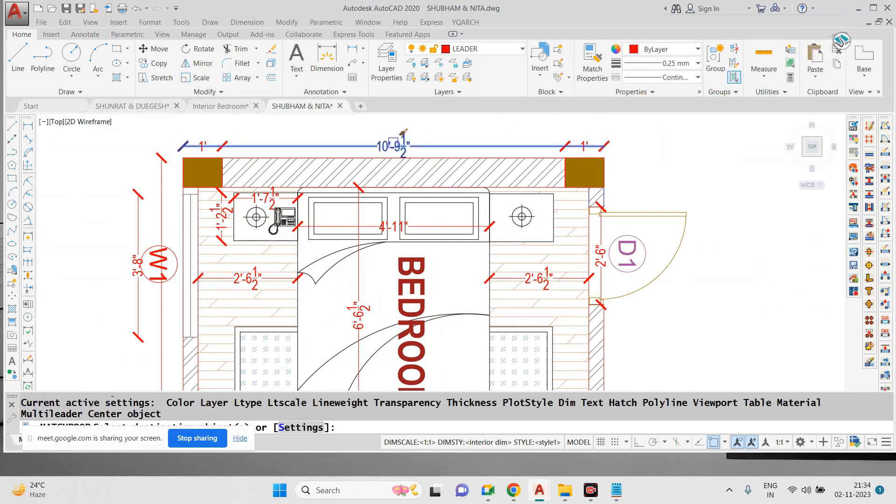
scroll(366, 164, "up", 2)
left_click(202, 212)
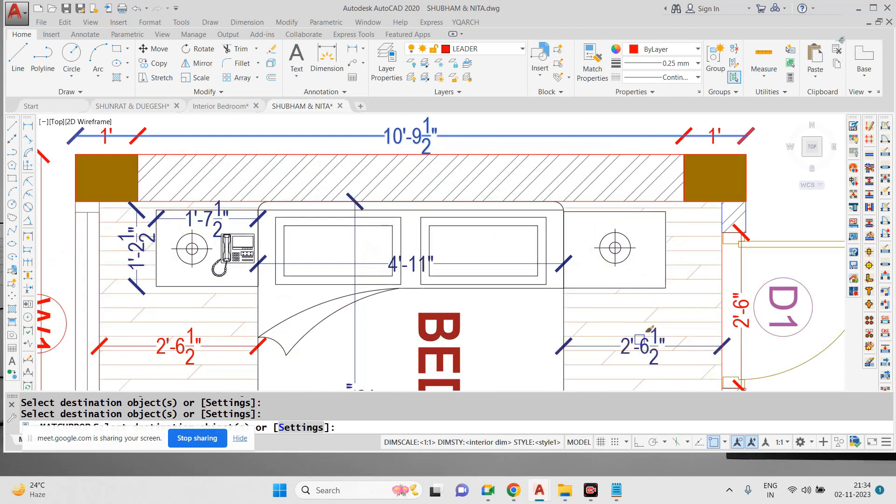
left_click(753, 303)
scroll(663, 216, "down", 1)
left_click(350, 299)
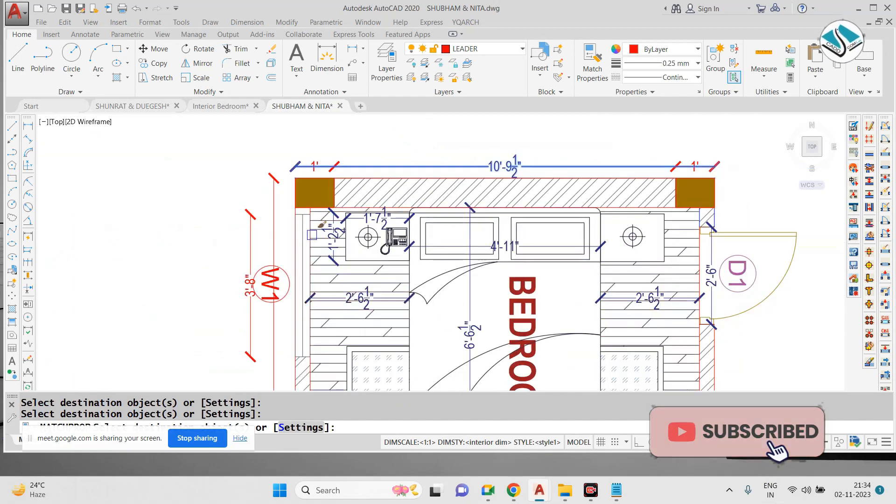
Step: Apply the matched dark blue properties to both column width dimensions, the W1 opening and the full side wall dimension
scroll(306, 154, "up", 3)
left_click(332, 156)
middle_click_drag(832, 170, 422, 147)
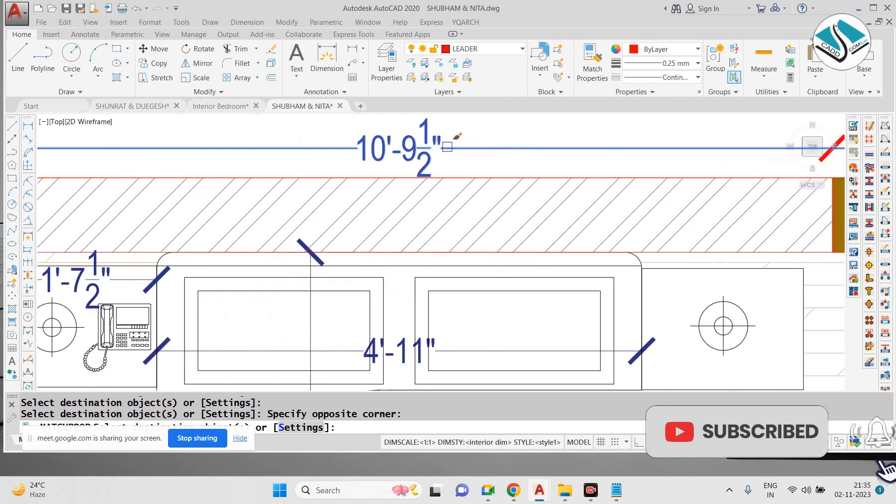
middle_click_drag(624, 146, 290, 183)
left_click(540, 148)
left_click(496, 179)
scroll(535, 140, "down", 3)
scroll(248, 230, "up", 2)
left_click(283, 162)
left_click(267, 173)
scroll(320, 148, "down", 2)
middle_click_drag(321, 295, 321, 221)
scroll(323, 192, "up", 2)
left_click(322, 197)
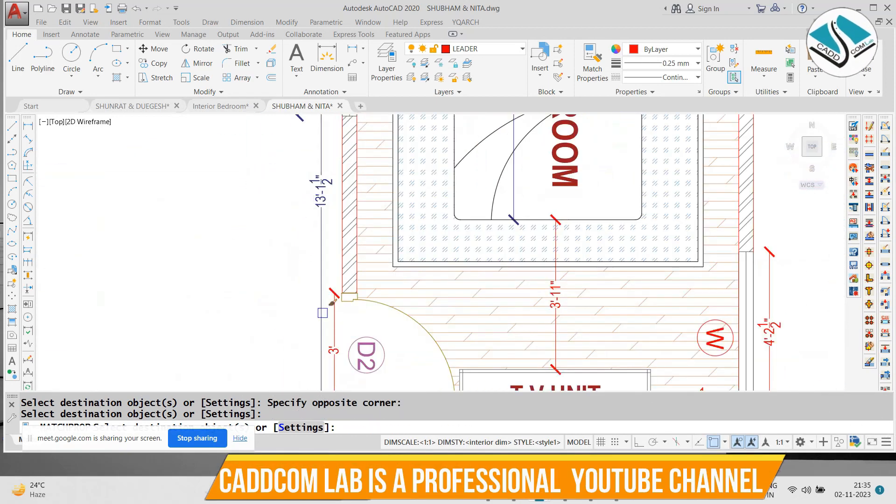
Step: Apply the matched dark blue properties to the D2 opening, bed-to-T.V unit, T.V unit width, T.V unit clearance and W opening dimensions
middle_click_drag(320, 298, 333, 162)
scroll(572, 275, "up", 2)
left_click(565, 281)
left_click(567, 212)
middle_click_drag(715, 256, 483, 268)
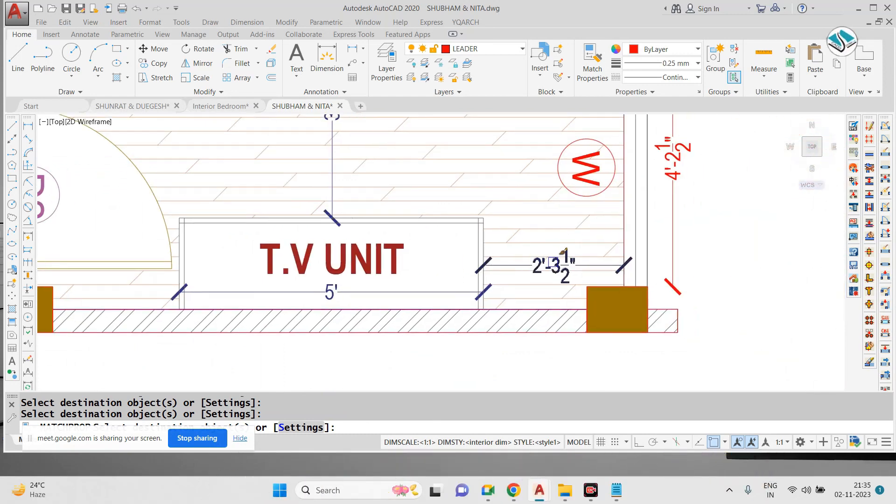
left_click(685, 169)
scroll(577, 277, "down", 1)
middle_click_drag(617, 182, 539, 304)
scroll(537, 303, "down", 1)
middle_click_drag(599, 231, 526, 269)
key("Escape")
Step: Dimension the D1 side wall's inner length between the headboard wall and T.V unit wall, placing the line outside the W opening dimension
left_click(247, 22)
left_click(260, 52)
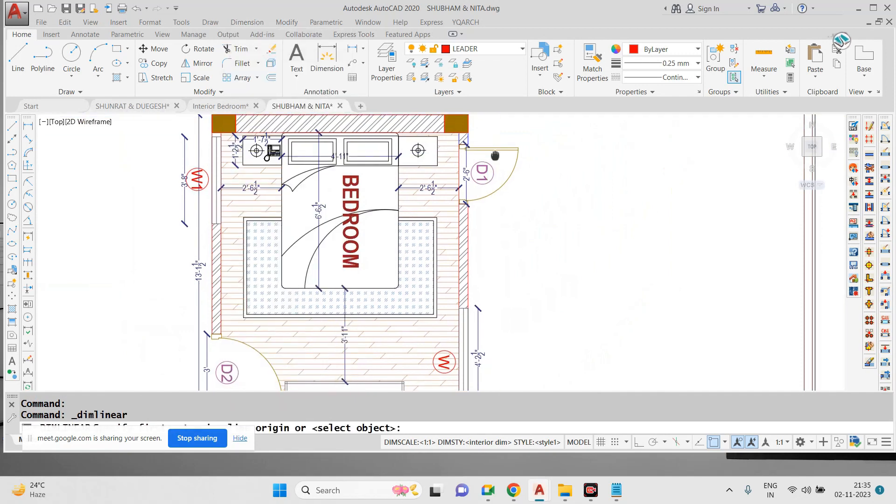
scroll(496, 154, "up", 2)
left_click(448, 146)
scroll(448, 145, "down", 2)
middle_click_drag(446, 388, 446, 343)
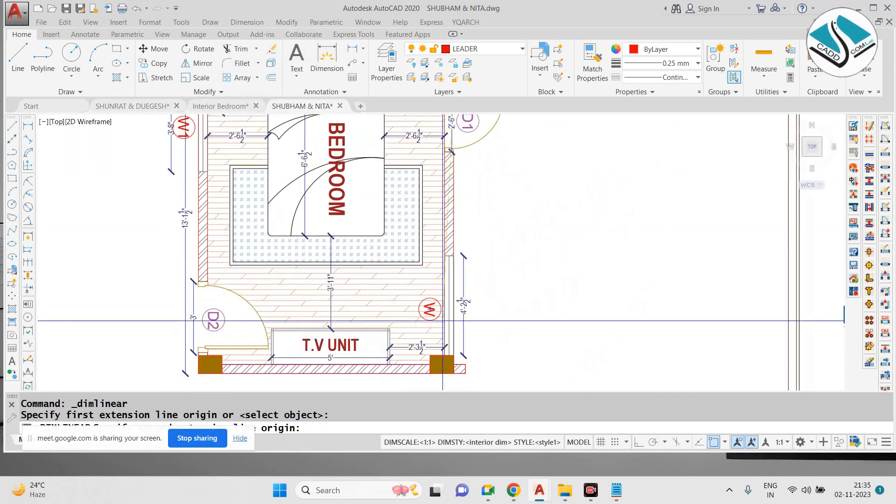
scroll(458, 360, "up", 4)
left_click(459, 374)
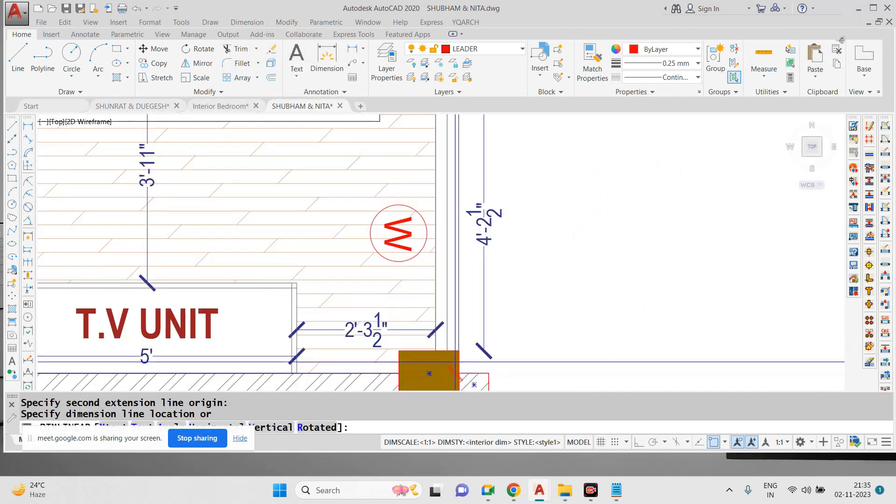
scroll(459, 374, "down", 2)
left_click(478, 257)
scroll(481, 257, "down", 2)
middle_click_drag(489, 210, 487, 258)
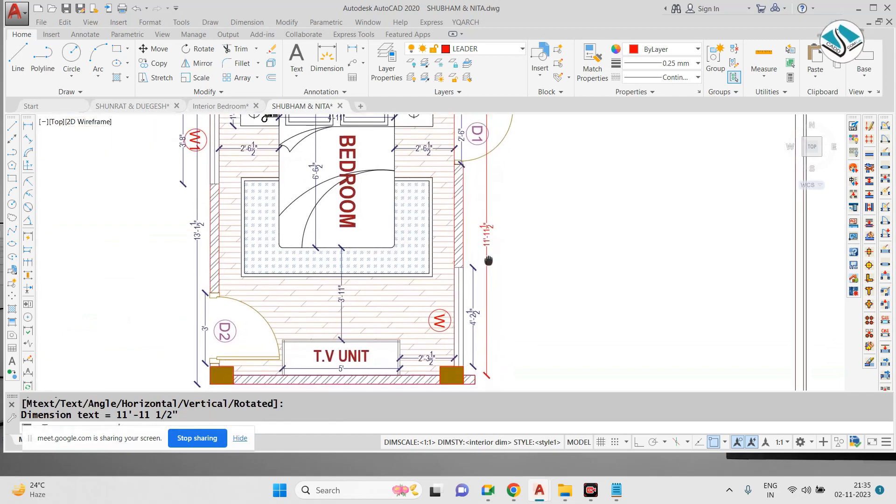
Step: Match the D1 side wall's inner length dimension to the dark blue W opening dimension
type("ma")
key("Return")
scroll(486, 259, "up", 2)
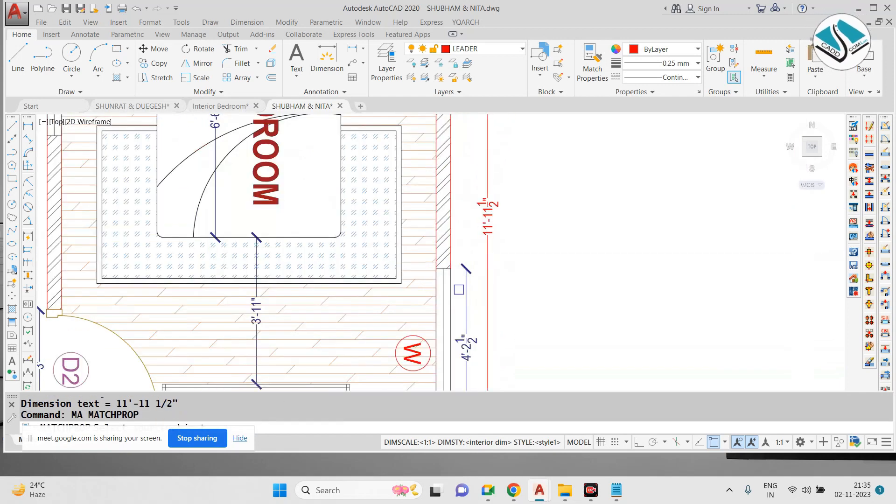
left_click(466, 299)
left_click(484, 291)
scroll(484, 290, "down", 3)
key("Escape")
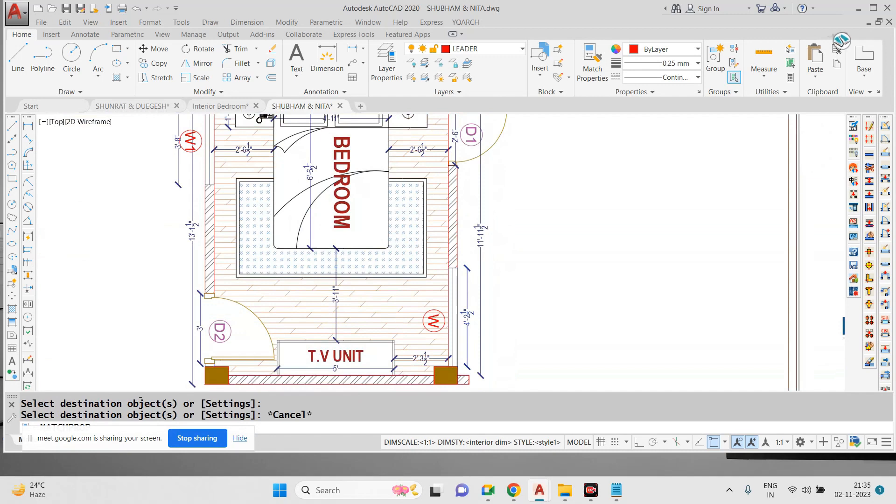
scroll(444, 205, "down", 2)
scroll(444, 206, "up", 2)
middle_click_drag(443, 206, 433, 215)
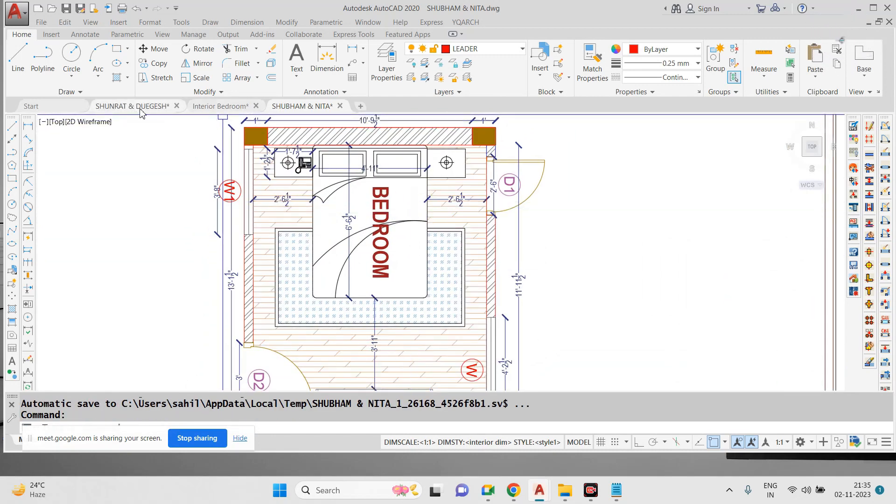
Step: Switch to the Interior Bedroom drawing and examine the furniture labels and dimensions in the proposal plan and kids room details
left_click(220, 106)
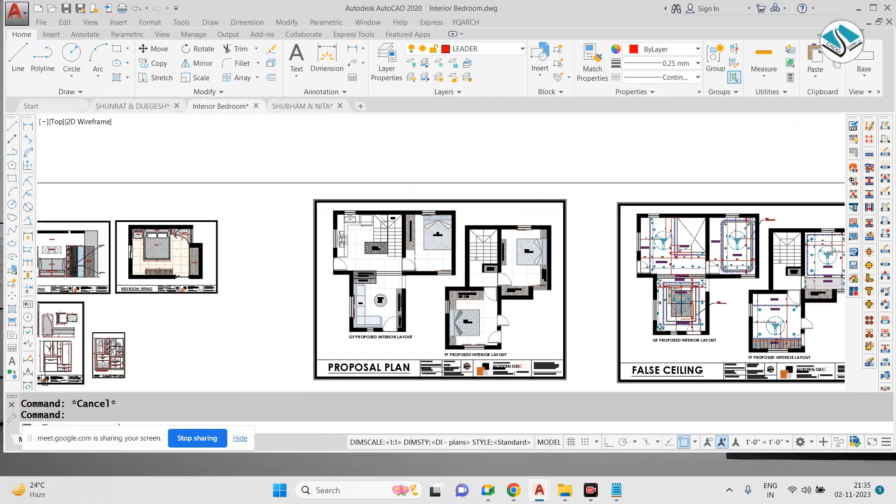
scroll(495, 253, "up", 6)
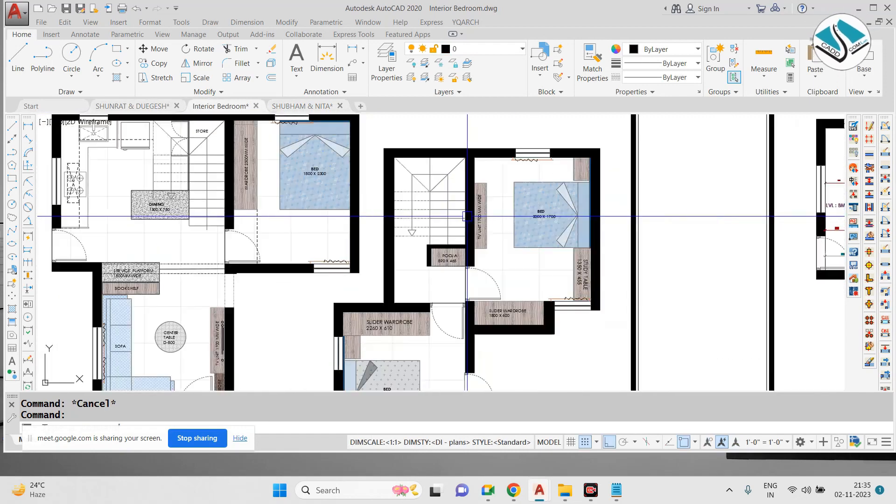
scroll(467, 216, "down", 2)
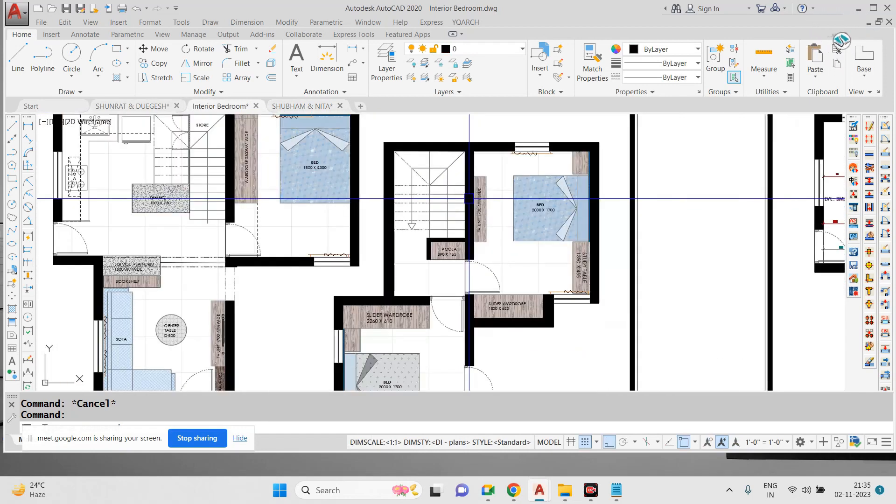
scroll(469, 198, "down", 3)
scroll(455, 175, "down", 3)
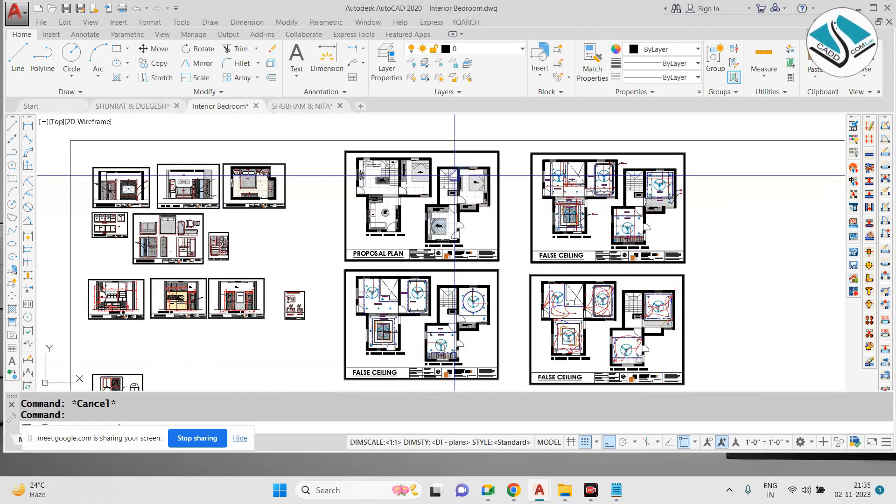
scroll(248, 177, "up", 6)
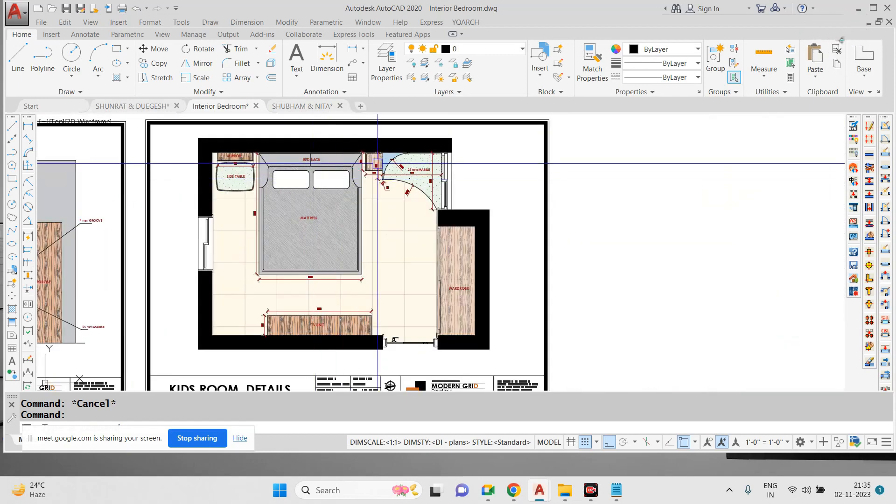
scroll(333, 172, "up", 4)
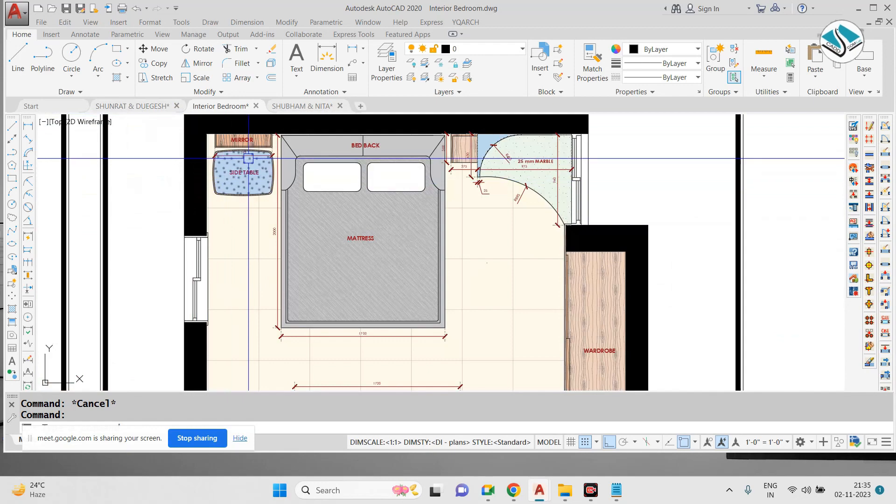
scroll(332, 172, "down", 5)
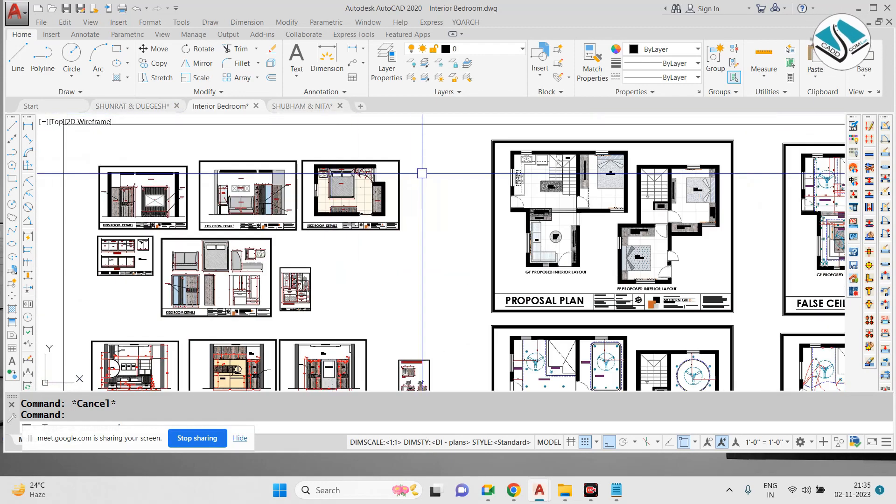
scroll(677, 201, "up", 5)
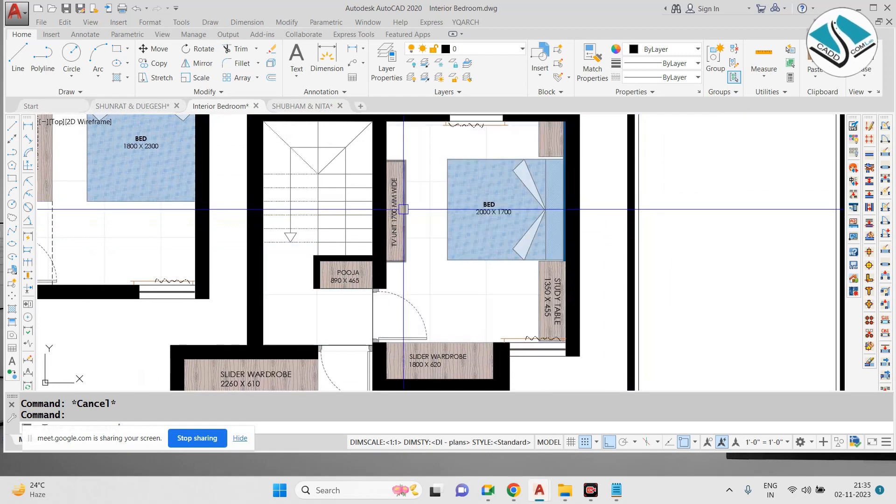
Step: Return to the drawing with the separate bedroom detail and scale down the T.V UNIT label inside its unit
scroll(397, 208, "up", 2)
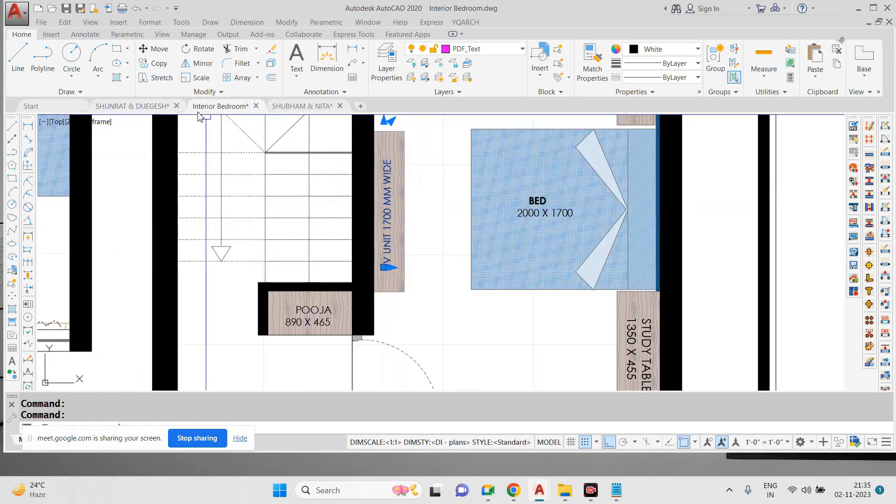
left_click(312, 109)
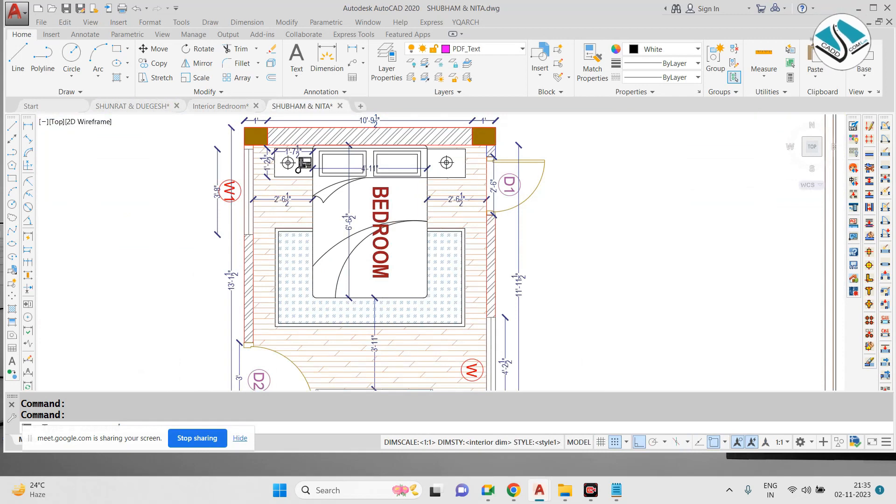
scroll(416, 224, "down", 3)
scroll(395, 229, "up", 5)
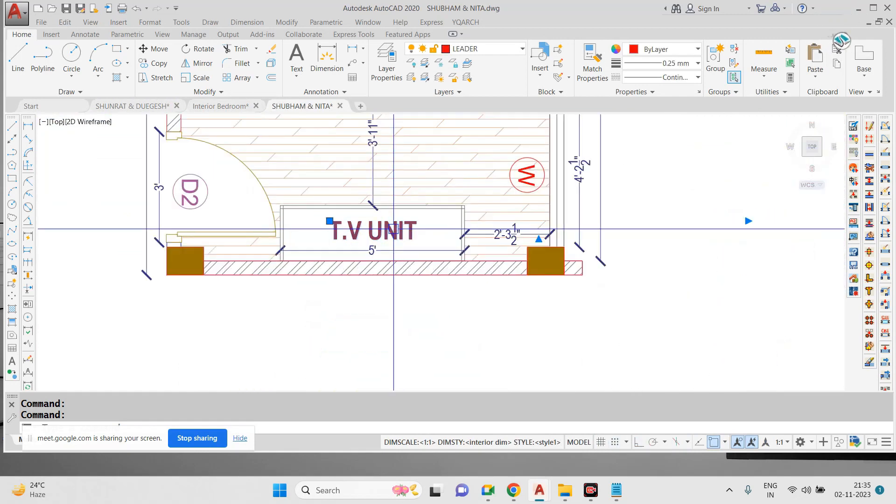
scroll(350, 234, "up", 6)
type("sc")
key("Return")
left_click(350, 232)
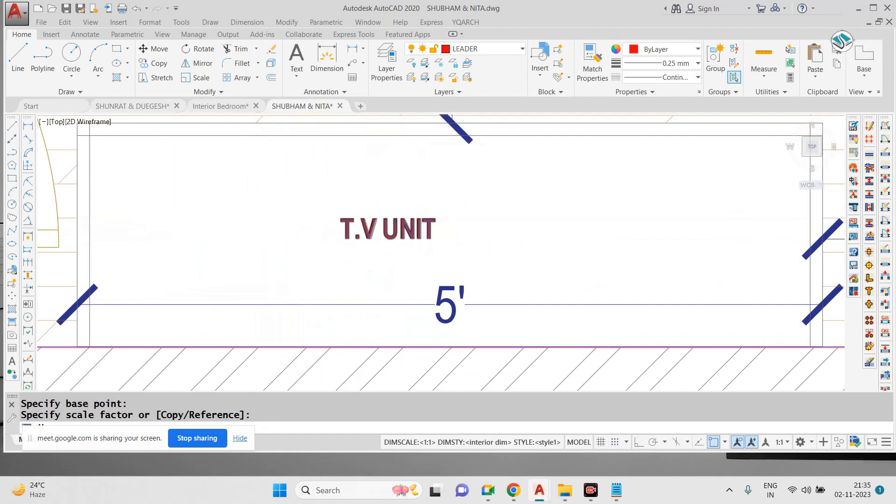
key("Escape")
Step: Hatch the T.V unit interior with the ANSI31 pattern in grey
type("h")
key("Return")
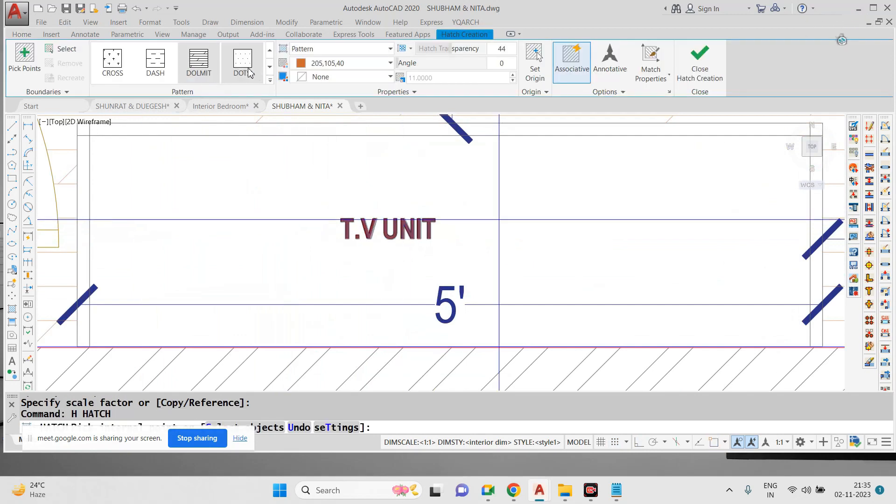
left_click(270, 82)
left_click(237, 62)
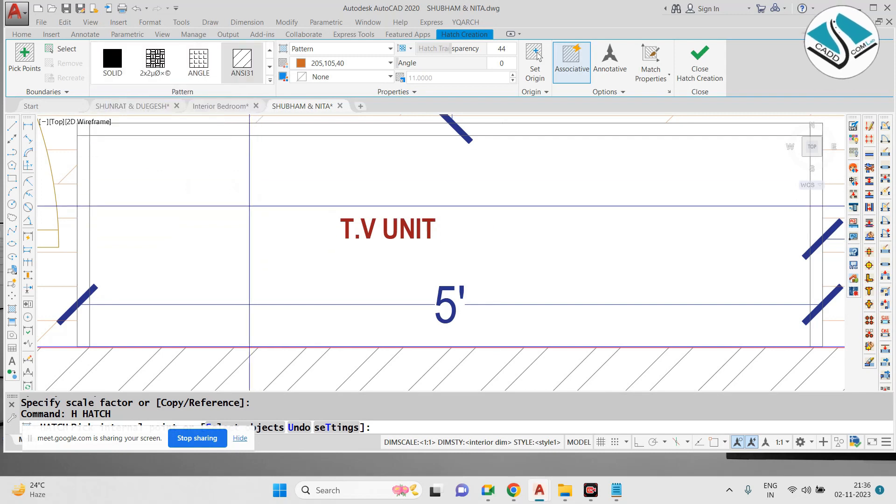
left_click(366, 205)
scroll(364, 219, "down", 4)
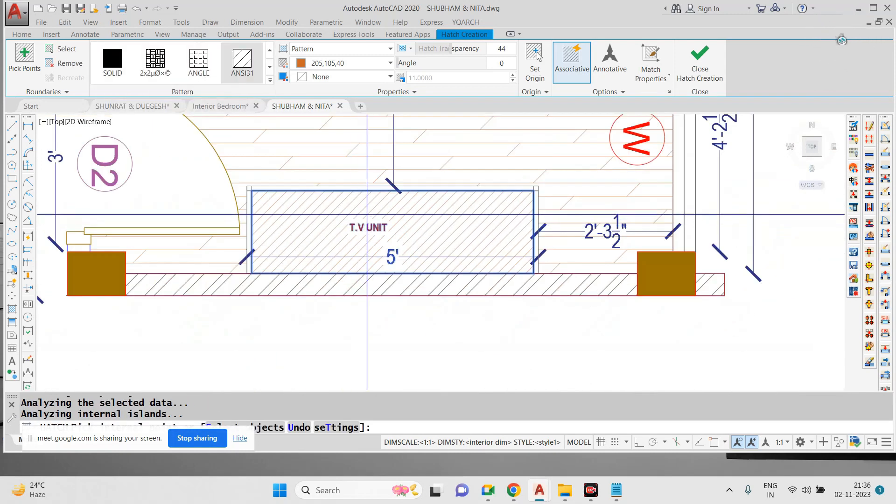
left_click(339, 64)
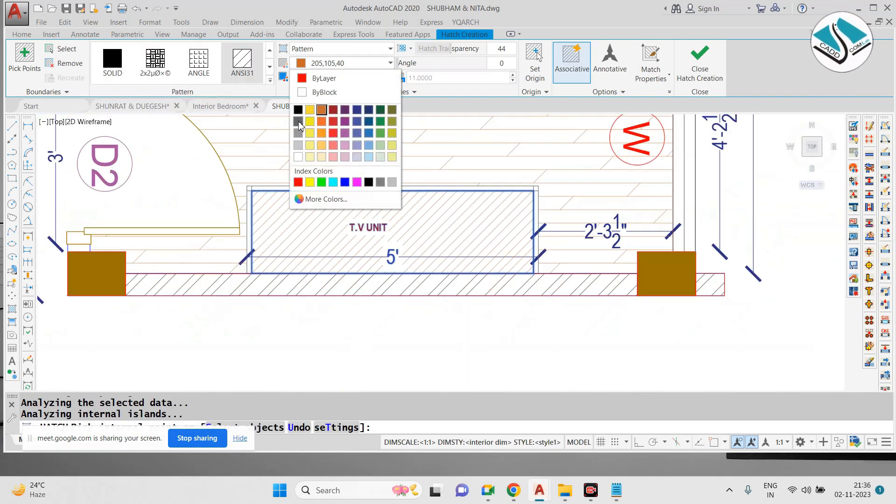
left_click(299, 135)
key("Return")
scroll(440, 240, "down", 4)
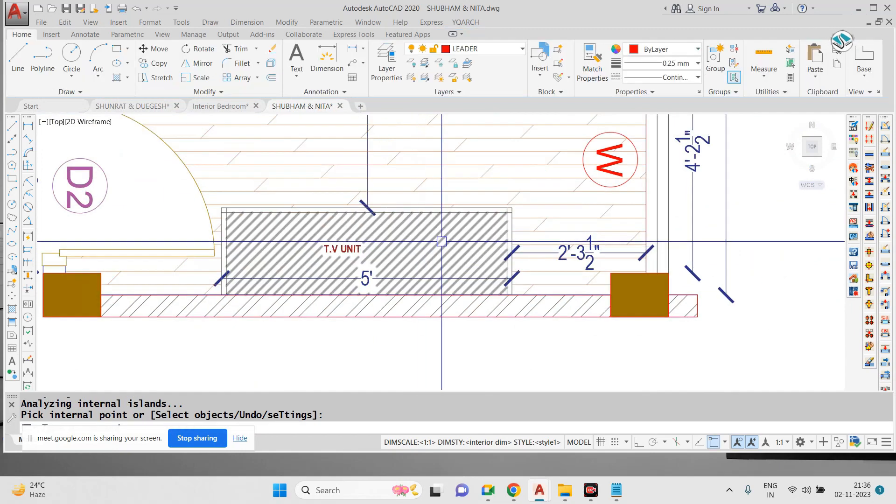
Step: Move the whole bedroom detail horizontally, farther away from the floor plan sheet
middle_click_drag(502, 162, 435, 325)
scroll(449, 279, "down", 2)
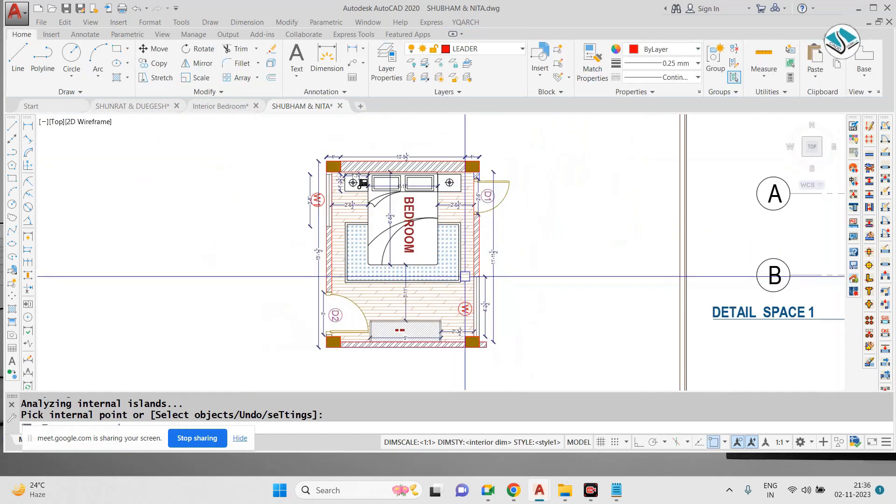
scroll(510, 266, "up", 2)
scroll(510, 266, "down", 2)
left_click(536, 132)
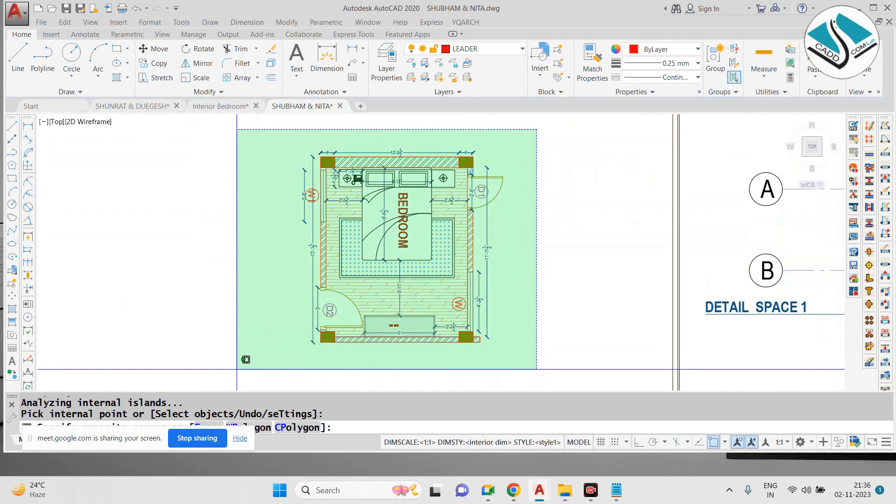
left_click(237, 360)
type("m")
key("Return")
left_click(376, 344)
left_click(152, 345)
Step: Copy the GROUND FLOOR PLAN title from the floor plan sheet to below the bedroom detail
scroll(388, 183, "down", 3)
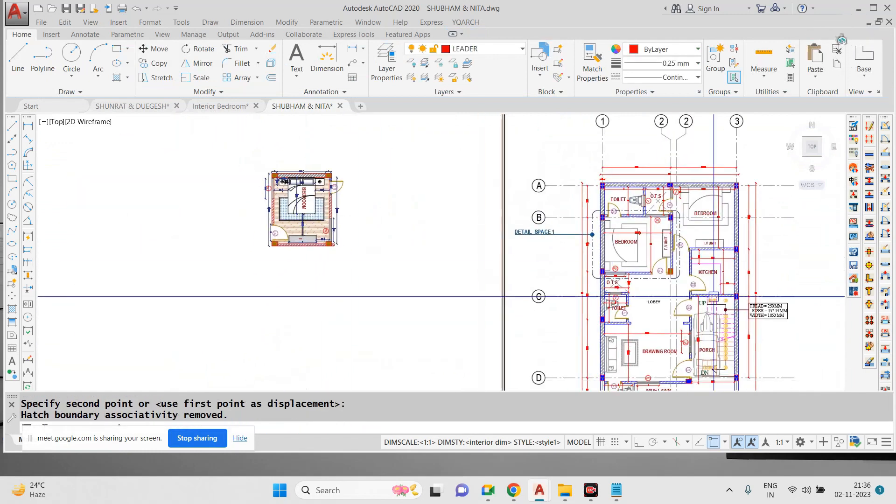
scroll(623, 230, "up", 5)
left_click(609, 303)
type("co")
key("Return")
left_click(608, 304)
scroll(223, 154, "down", 1)
middle_click_drag(223, 154, 770, 452)
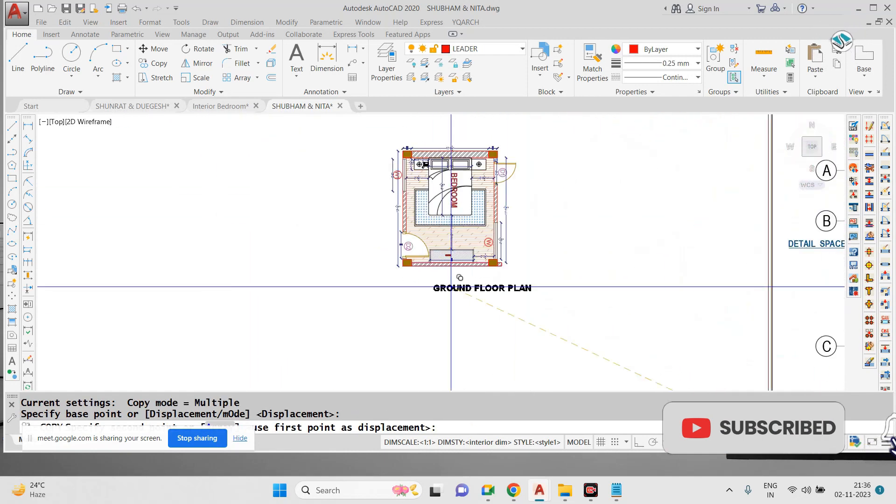
scroll(404, 270, "up", 2)
left_click(458, 287)
key("Escape")
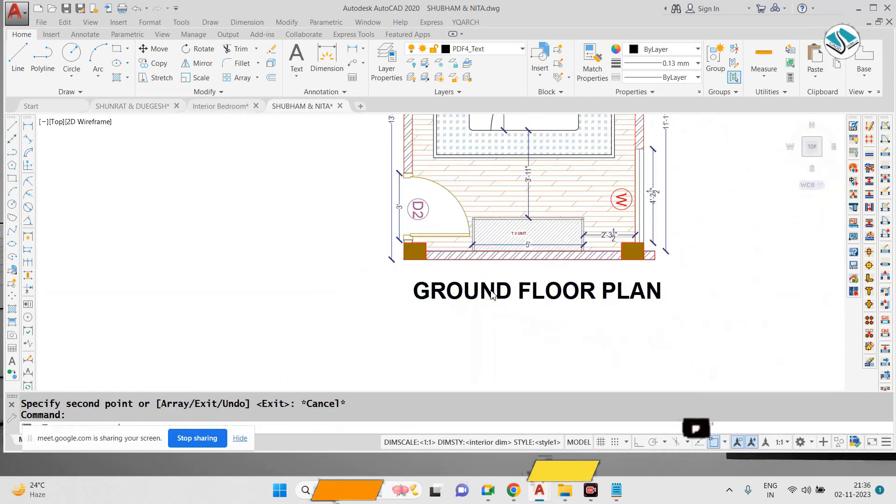
Step: Change the copied title's text to BEDROOM PLAN
double_click(491, 290)
type("BEDROOM")
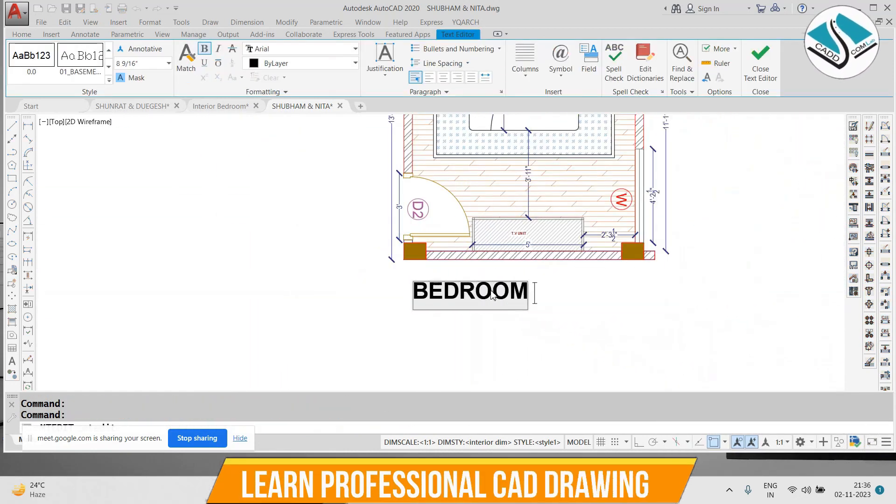
left_click(476, 340)
key("Escape")
Step: Move the BEDROOM PLAN title so it sits centred below the bedroom detail
scroll(548, 287, "up", 2)
left_click(536, 293)
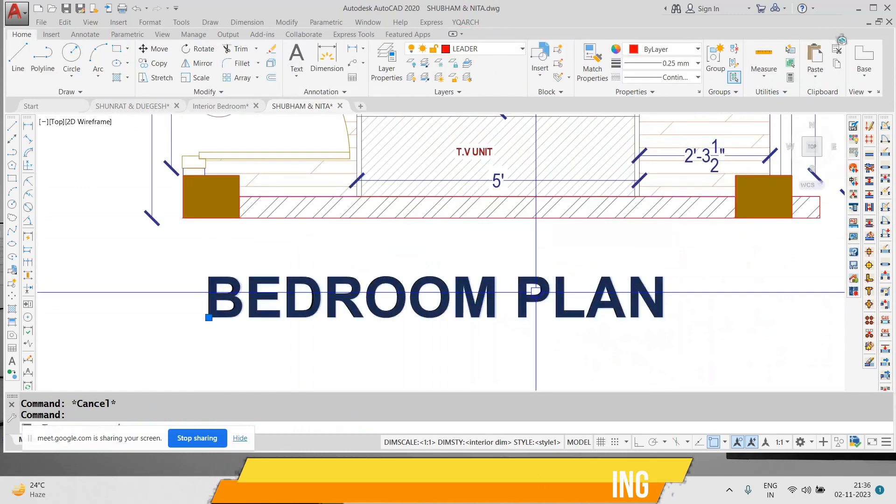
type("m")
key("space")
left_click(526, 309)
left_click(603, 295)
scroll(337, 346, "down", 6)
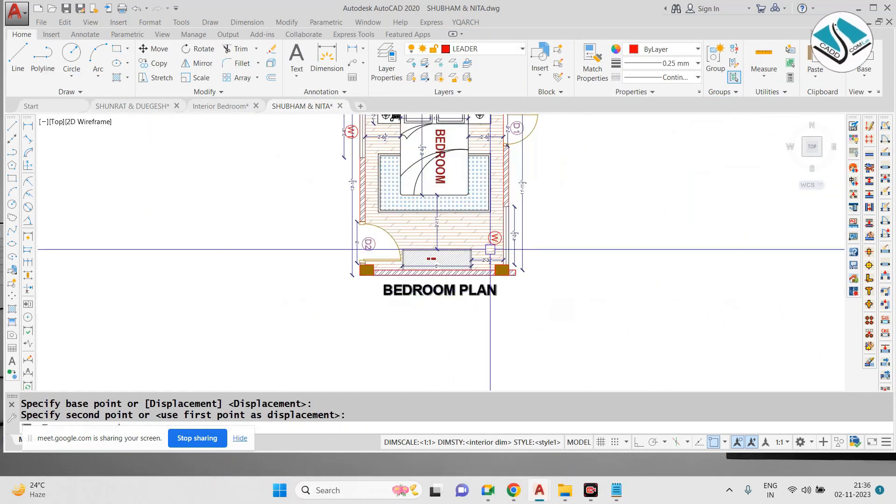
key("Escape")
key("Escape")
Step: Switch to the reference drawing with the dimensioned bedroom and render plan, and examine its material notes and leaders
left_click(131, 107)
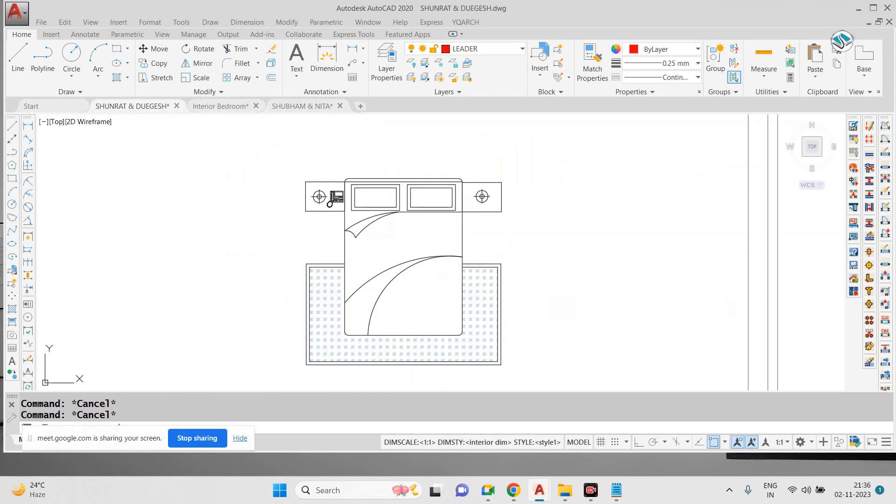
scroll(402, 204, "down", 8)
scroll(511, 194, "up", 10)
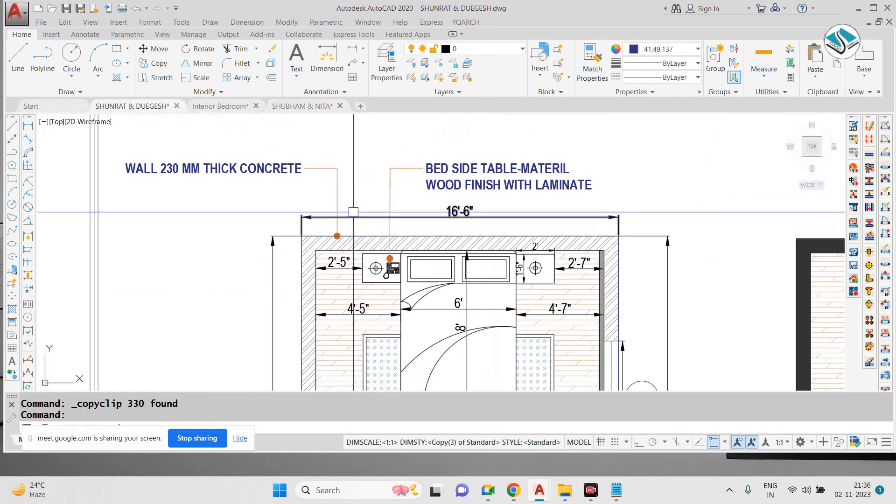
scroll(359, 206, "up", 1)
scroll(362, 176, "down", 3)
key("Escape")
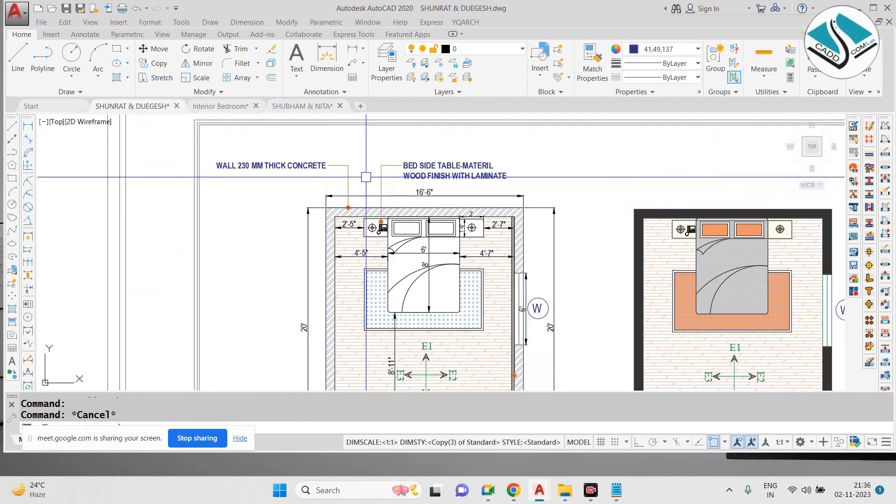
scroll(367, 177, "up", 3)
scroll(365, 176, "up", 2)
scroll(365, 176, "down", 6)
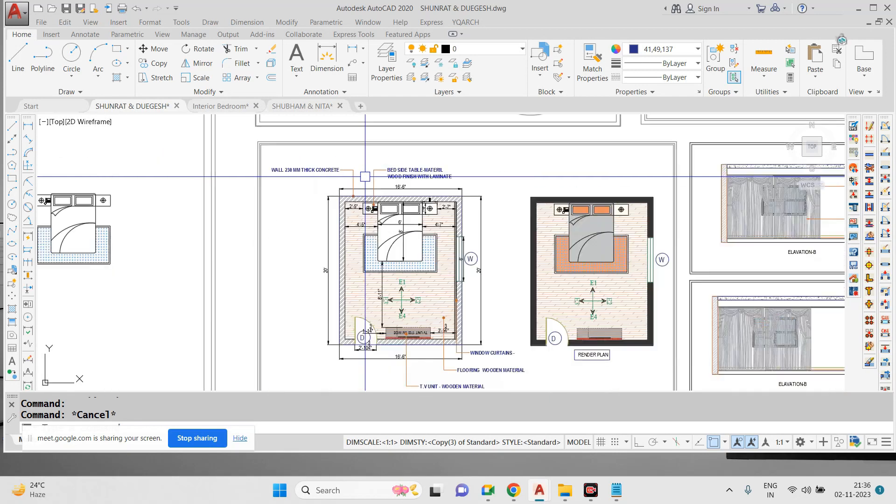
middle_click_drag(425, 235, 424, 233)
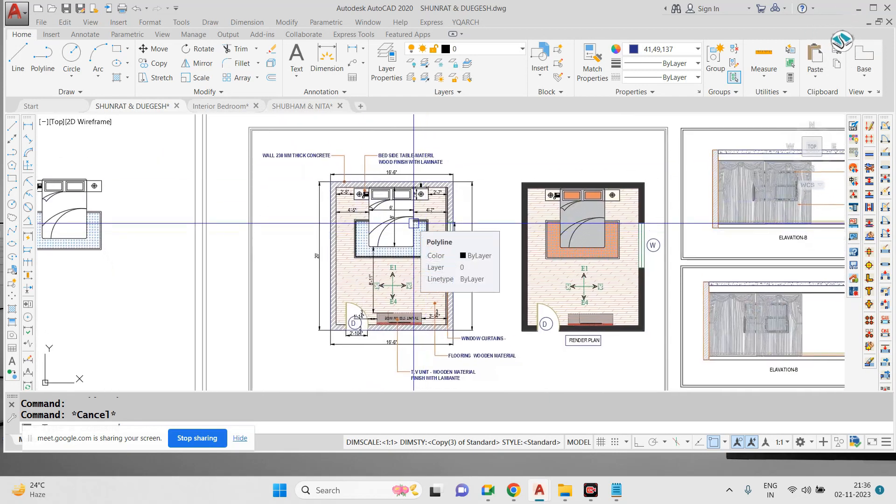
scroll(415, 186, "up", 2)
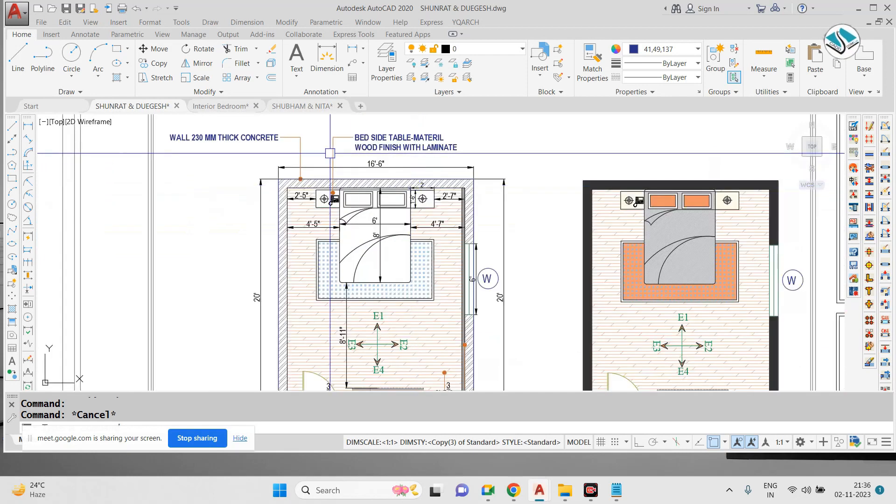
scroll(327, 154, "up", 2)
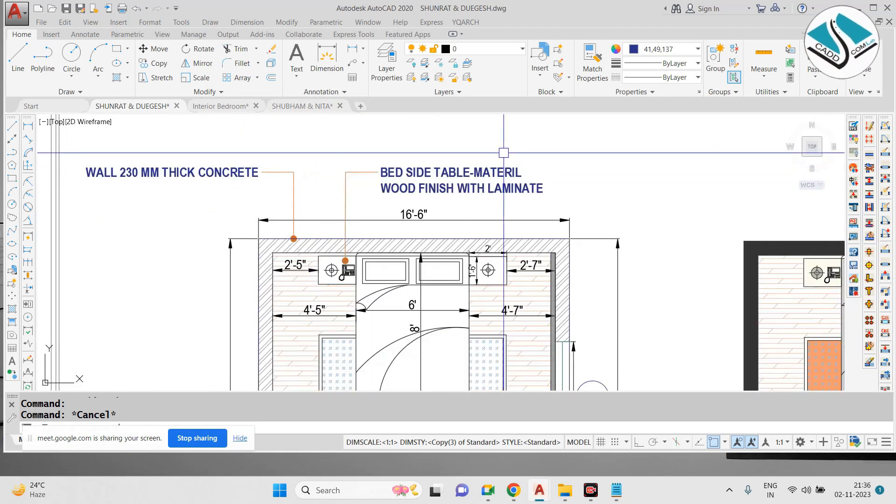
left_click(455, 149)
left_click(256, 198)
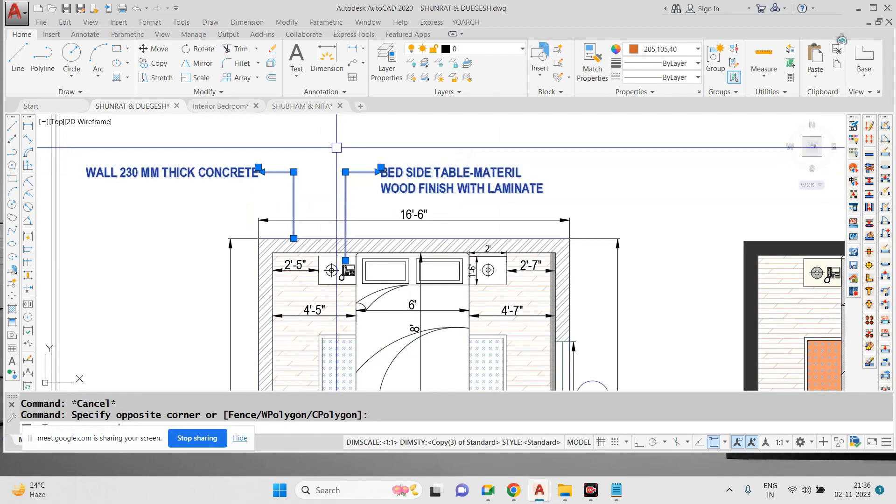
scroll(354, 174, "down", 3)
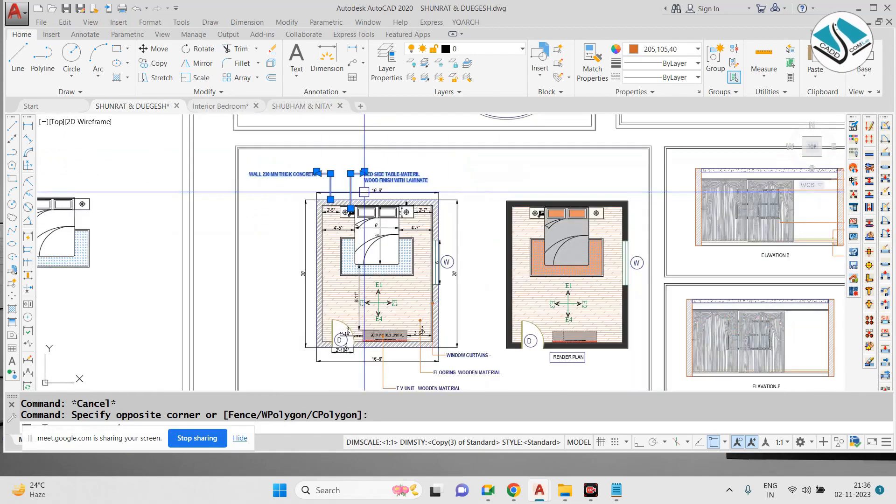
scroll(331, 192, "up", 3)
key("Escape")
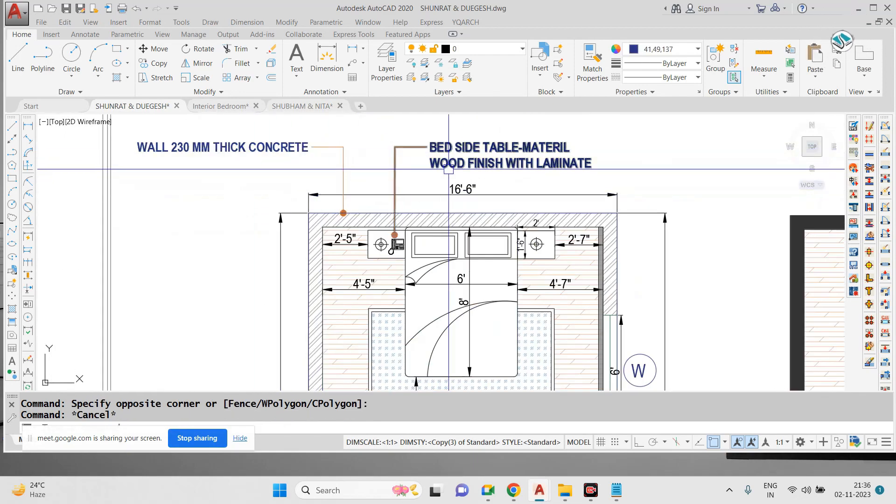
Step: Copy the E1 to E4 elevation marker from the reference plan and paste it beside the BEDROOM PLAN detail
scroll(451, 165, "down", 2)
scroll(416, 264, "up", 3)
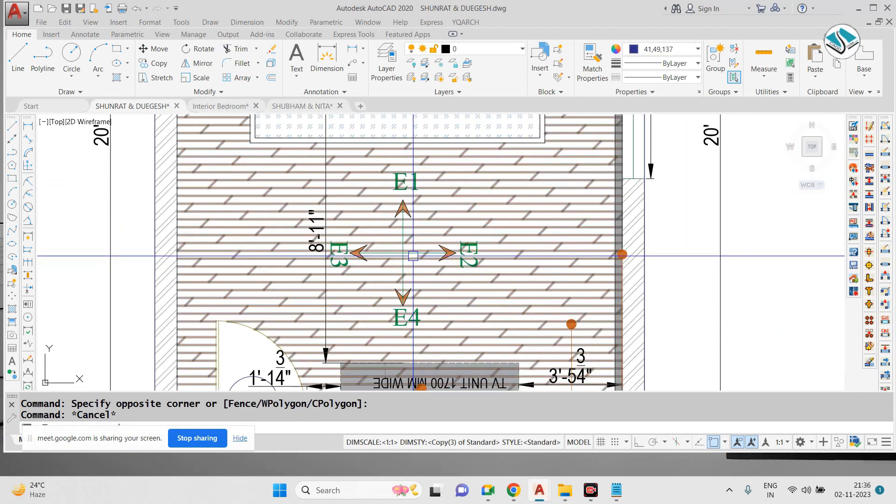
left_click(412, 260)
key("ctrl+c")
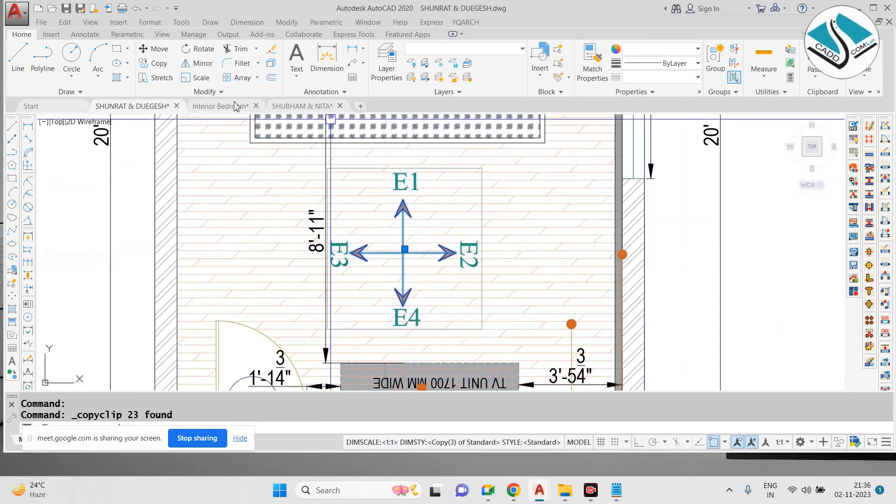
left_click(220, 106)
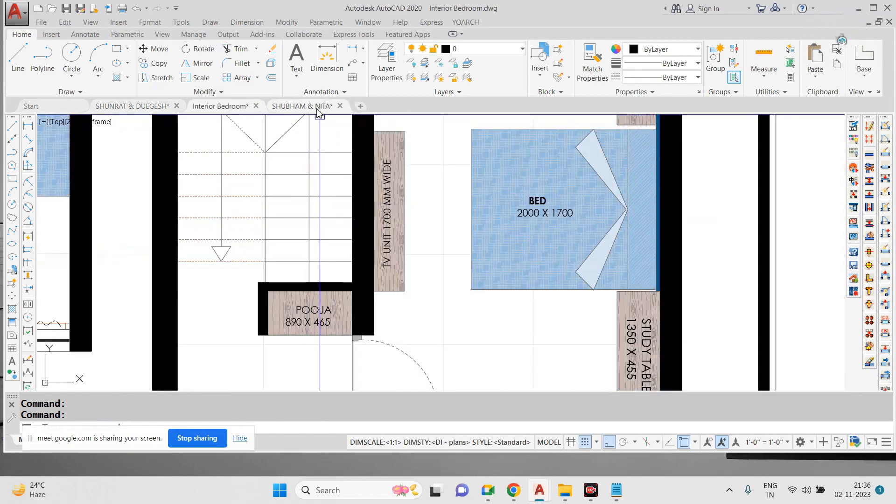
left_click(302, 106)
key("ctrl+v")
scroll(345, 251, "down", 2)
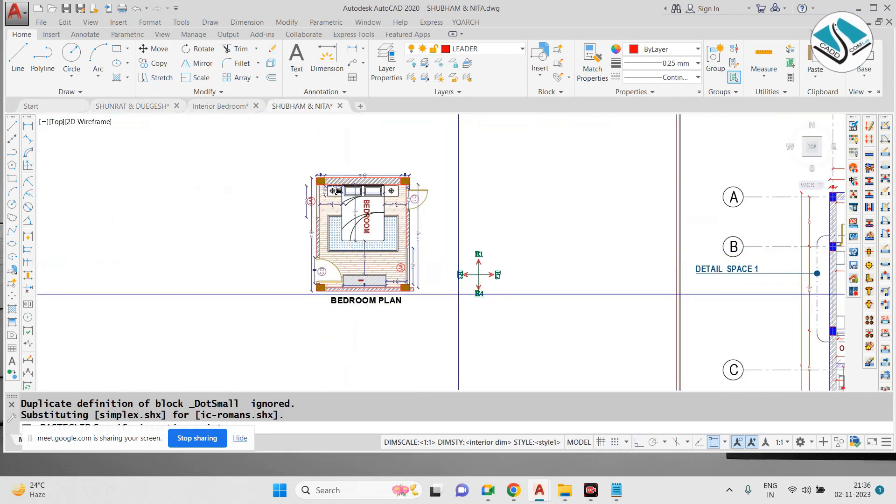
left_click(479, 275)
Step: Scale down the pasted E1 to E4 elevation marker slightly
scroll(479, 275, "up", 3)
left_click(576, 181)
left_click(392, 337)
left_click(722, 64)
type("sc")
key("space")
left_click(469, 267)
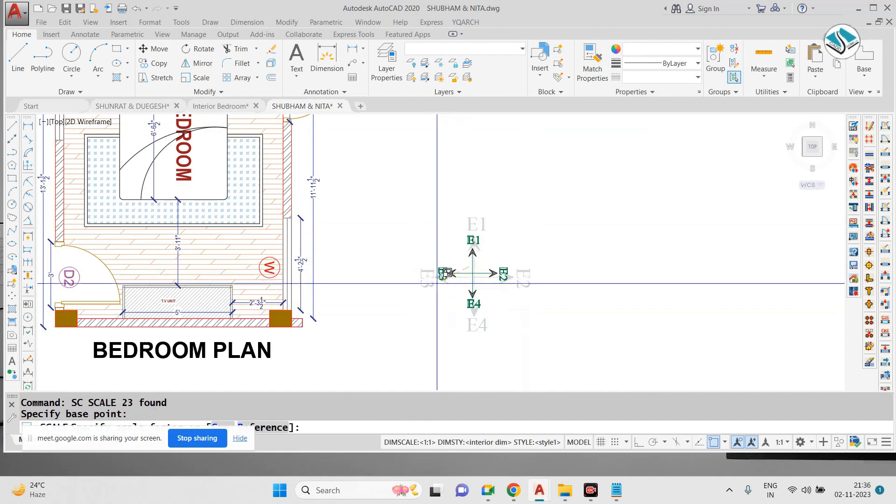
left_click(449, 312)
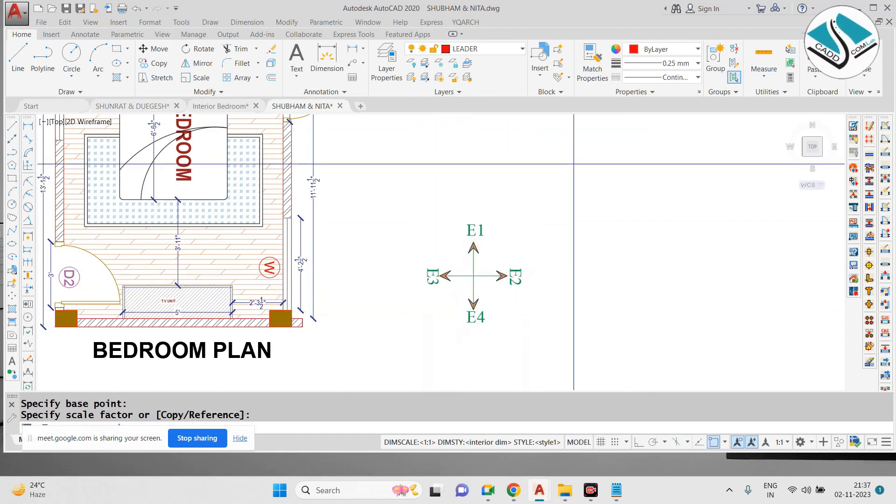
Step: Move the elevation marker slightly closer to the bedroom detail, keeping it outside the room
left_click(573, 163)
left_click(392, 362)
type("m")
key("space")
left_click(454, 299)
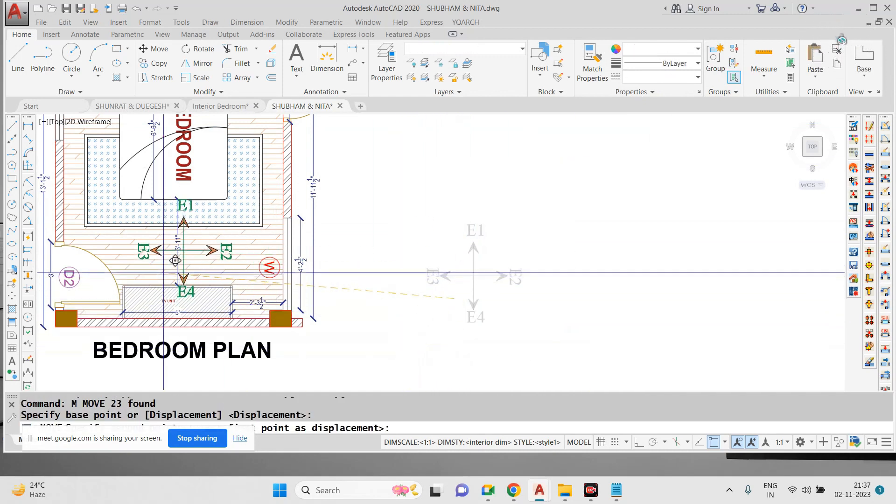
left_click(423, 255)
Step: Scale down the E1 to E4 elevation marker again to suit the free floor area
left_click(509, 182)
left_click(388, 301)
type("sc")
key("space")
left_click(443, 266)
left_click(445, 257)
Step: Move the E1 to E4 elevation marker onto the free bedroom floor between the bed and the T.V unit
left_click(487, 206)
left_click(393, 307)
type("m")
key("space")
left_click(446, 262)
scroll(181, 266, "up", 3)
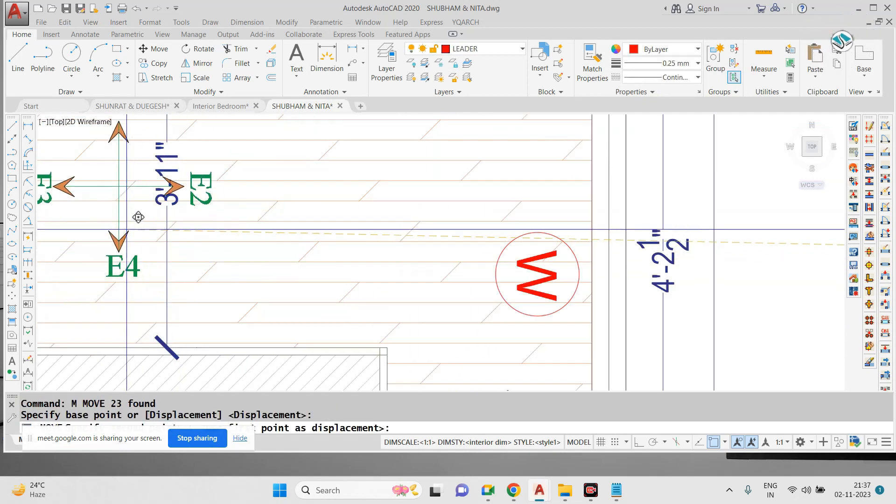
middle_click_drag(139, 217, 331, 276)
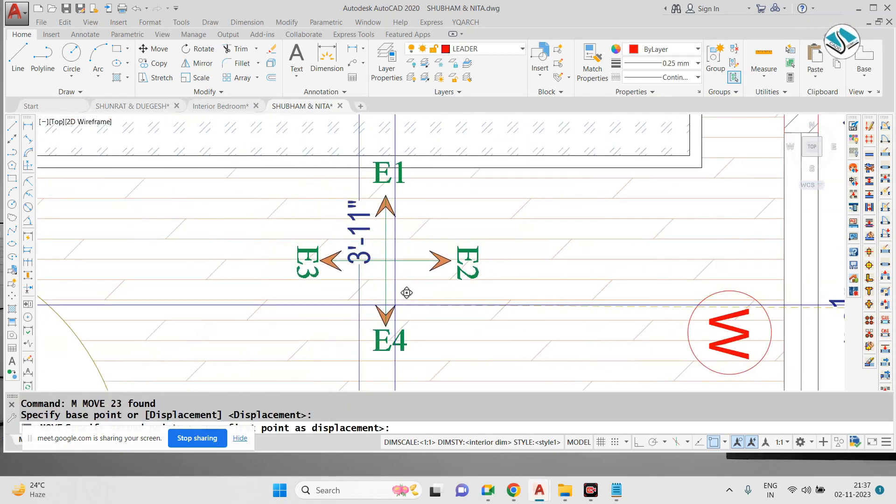
scroll(362, 283, "down", 4)
key("Escape")
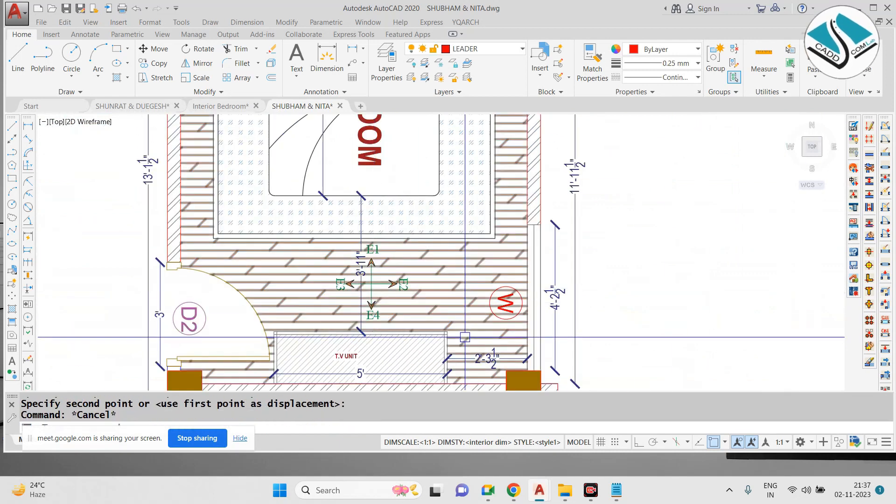
scroll(566, 253, "down", 2)
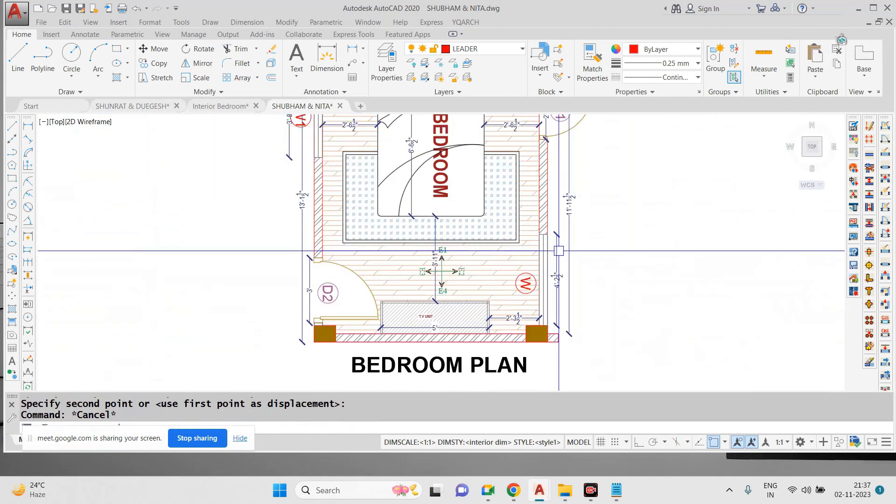
middle_click_drag(639, 245, 564, 280)
scroll(564, 262, "down", 2)
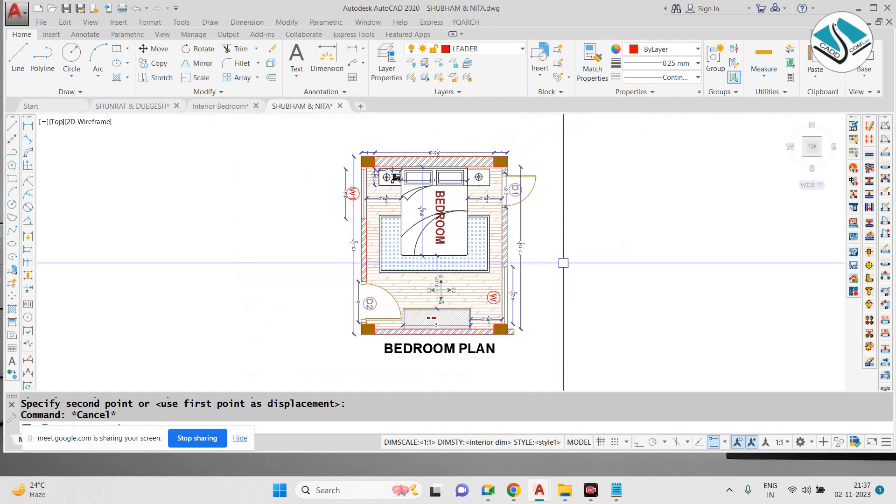
Step: Copy the complete BEDROOM PLAN detail with its title and place the copy directly to the right of the original
scroll(563, 263, "up", 2)
scroll(488, 231, "down", 2)
key("Escape")
left_click(526, 121)
left_click(204, 380)
middle_click_drag(417, 301, 298, 290)
type("co")
key("Return")
left_click(247, 155)
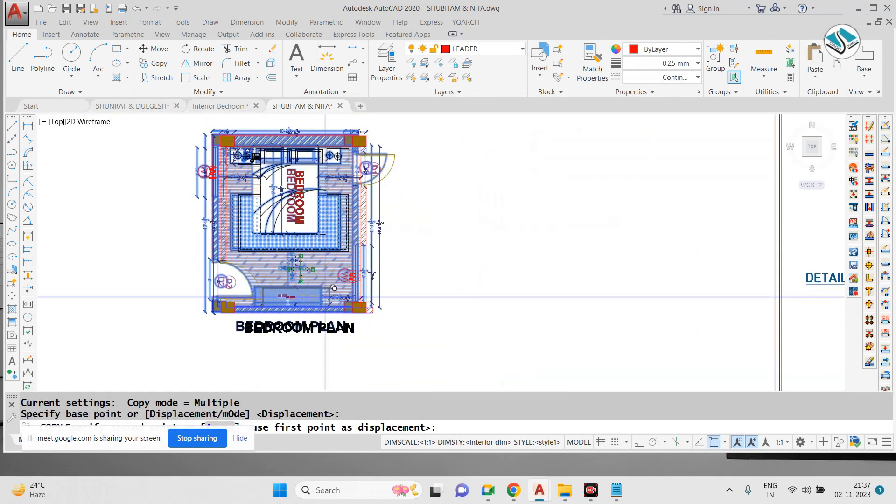
left_click(457, 155)
key("Escape")
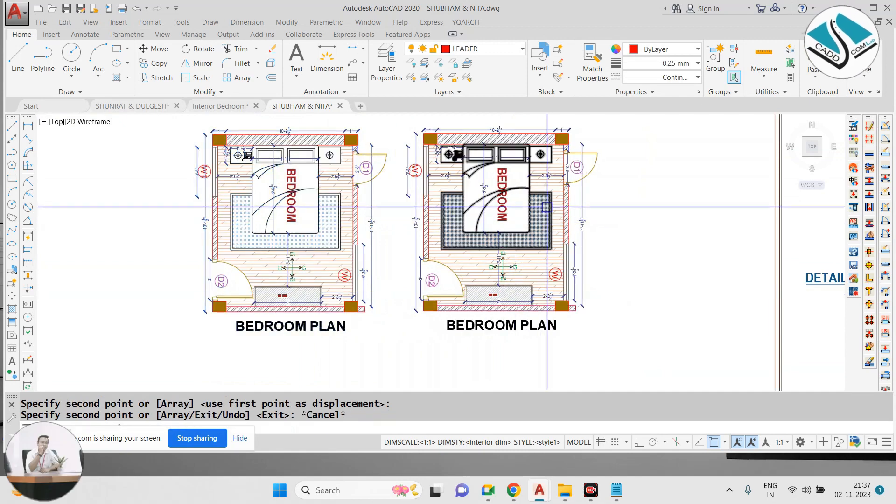
Step: Select all similar dimensions, exclude those of the original plan, and erase them from the copied bedroom plan
scroll(505, 123, "up", 7)
left_click(489, 141)
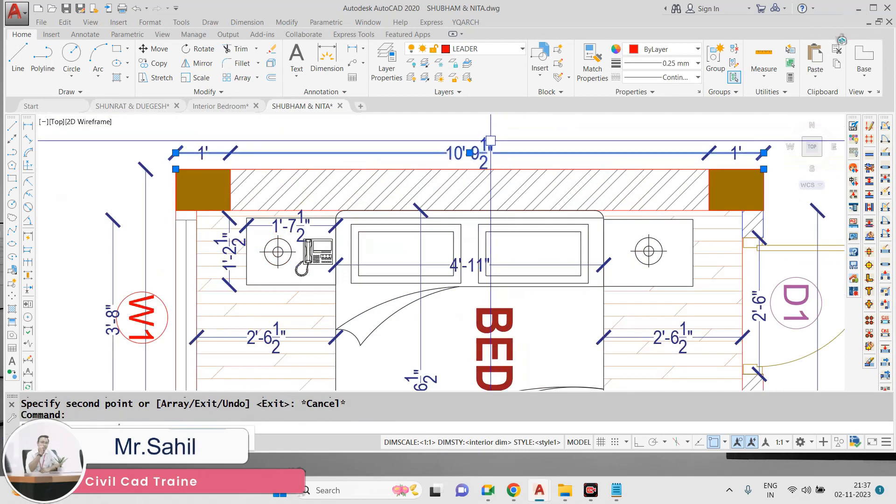
right_click(492, 136)
left_click(535, 374)
scroll(485, 187, "down", 7)
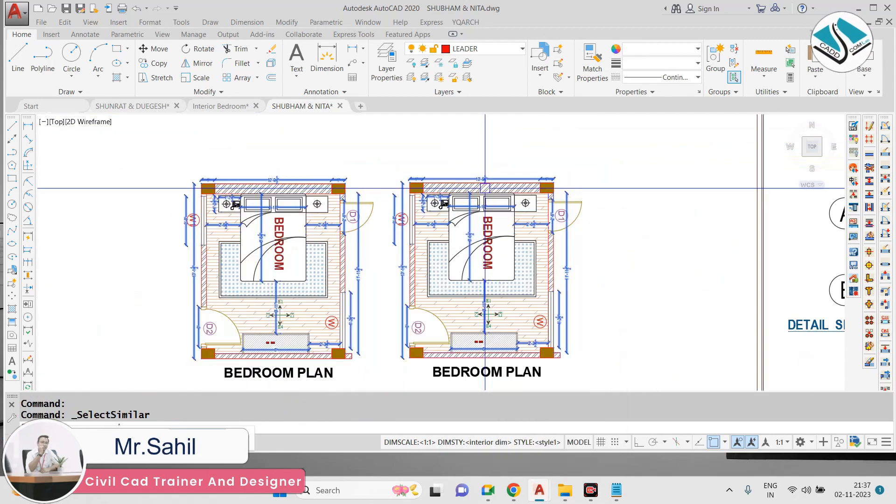
left_click(379, 169)
left_click(168, 387)
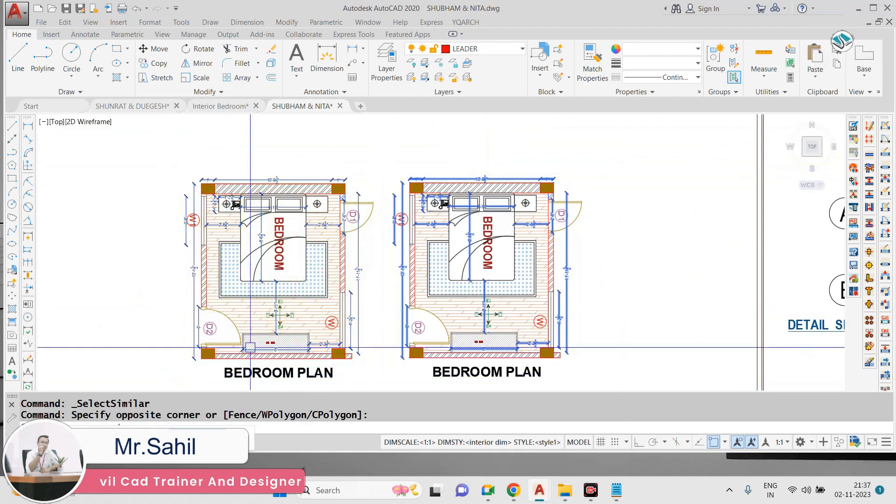
type("e")
key("Return")
Step: Select all hatches similar to the upper wall's, exclude the original plan, and delete them from the copied bedroom plan
scroll(475, 225, "up", 3)
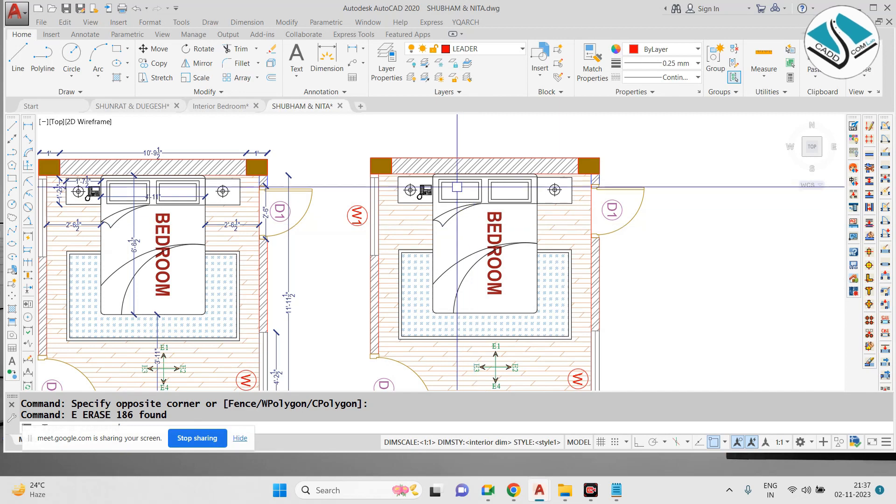
key("Escape")
left_click(476, 167)
right_click(476, 168)
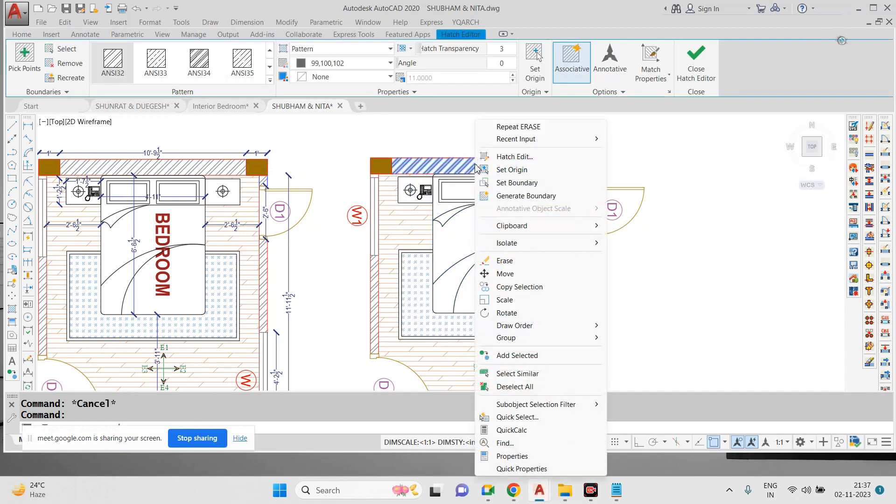
left_click(523, 372)
scroll(345, 220, "down", 3)
left_click(358, 150)
left_click(135, 358, "shift")
key("Delete")
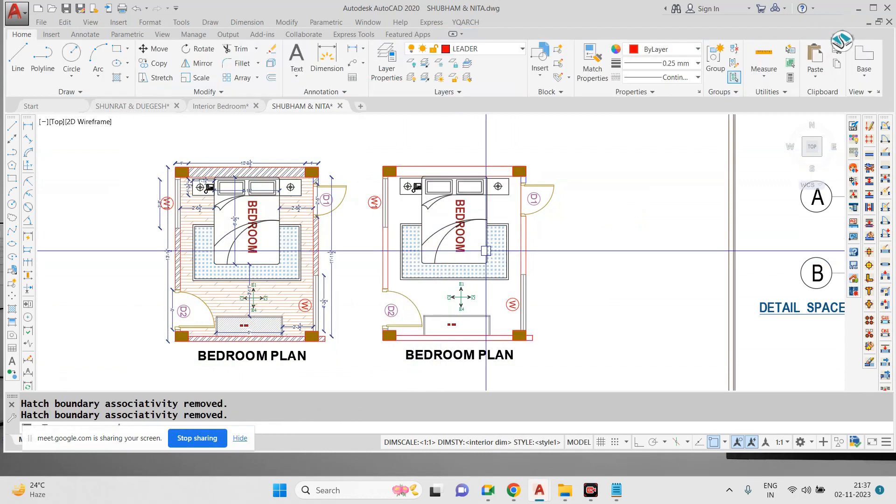
Step: Start a GR_LINEAR gradient fill in the copied plan's upper wall and set both gradient colours to 0,0,0
scroll(482, 270, "up", 2)
middle_click_drag(370, 158, 373, 211)
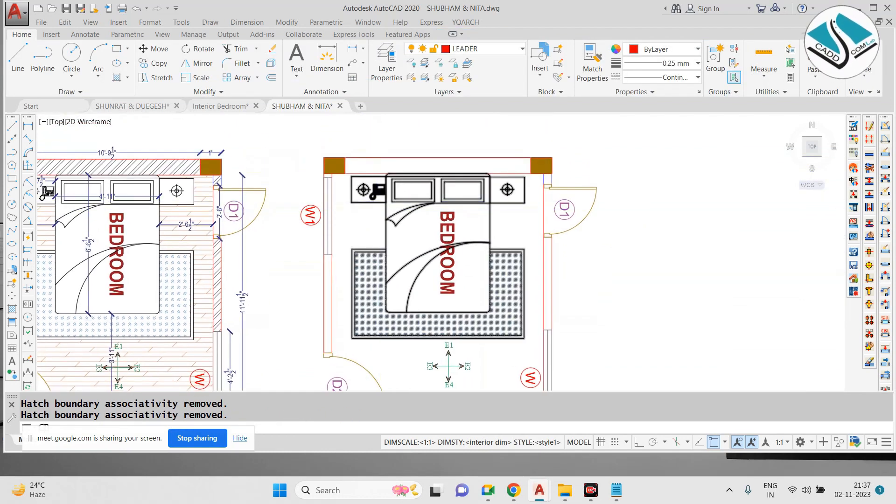
type("gd")
key("Return")
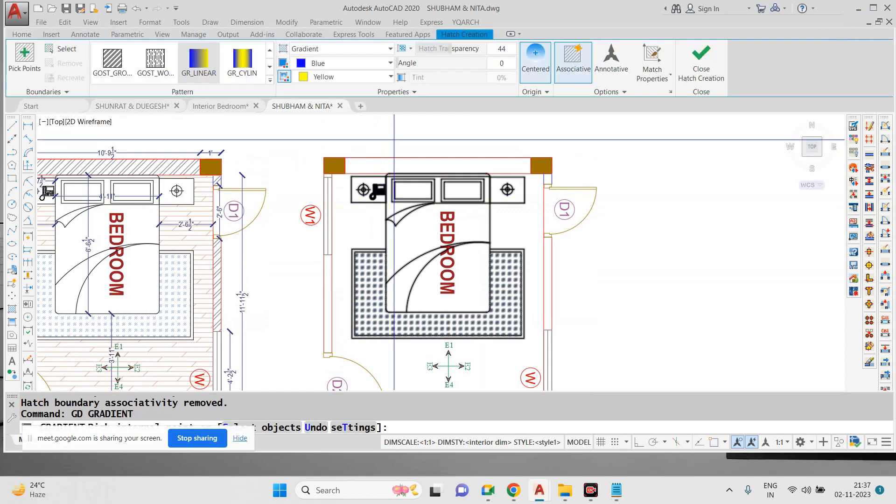
left_click(348, 64)
left_click(310, 150)
left_click(384, 165)
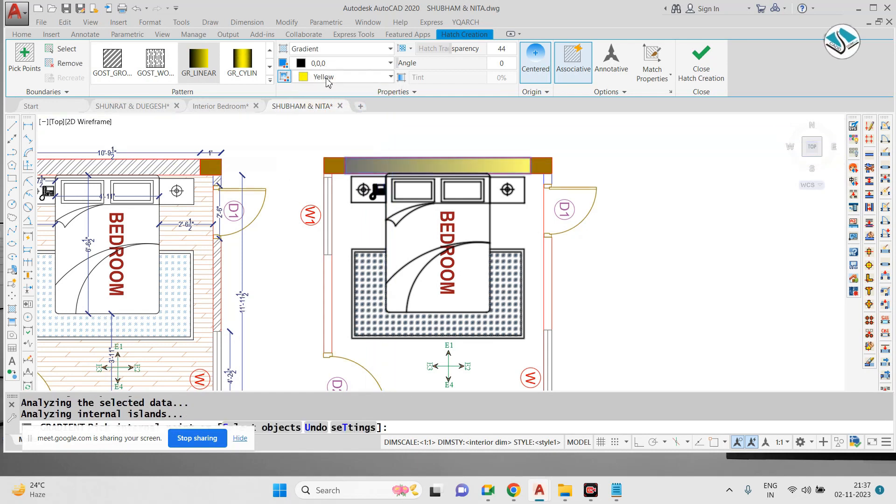
left_click(391, 77)
left_click(306, 93)
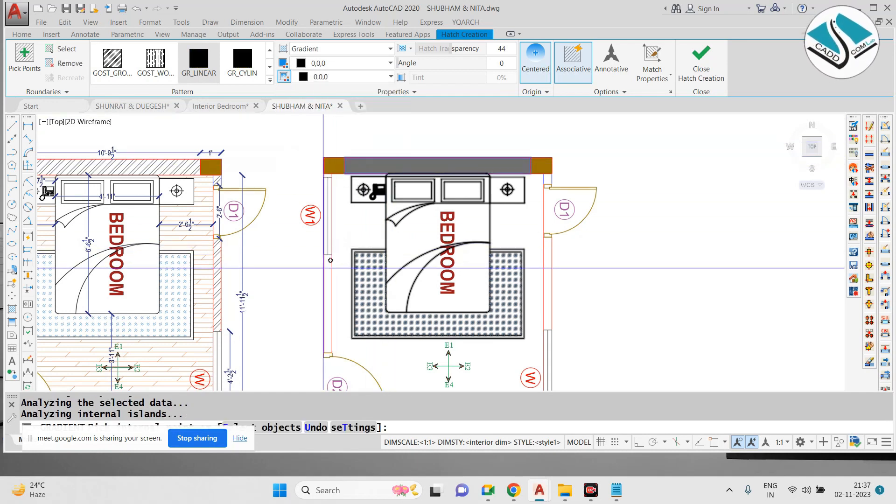
Step: Try to add the copied plan's two side walls to the black gradient fill
left_click(329, 259)
left_click(549, 260)
scroll(476, 213, "down", 2)
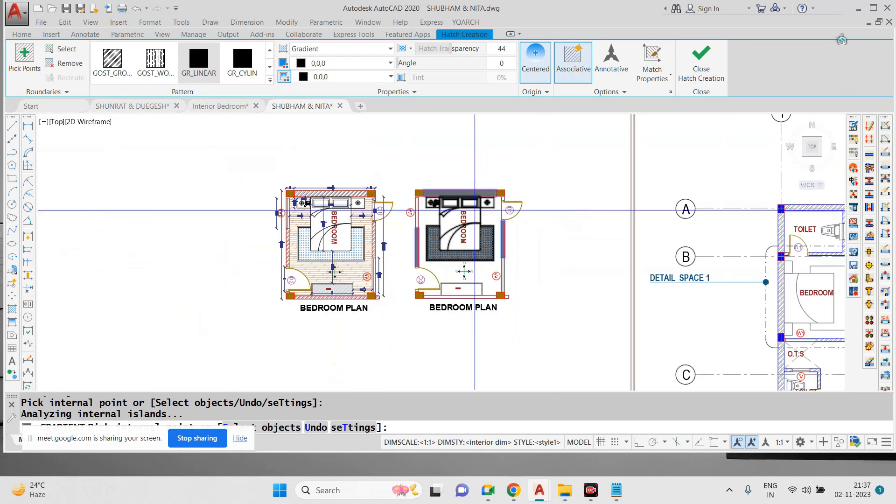
scroll(451, 299, "up", 1)
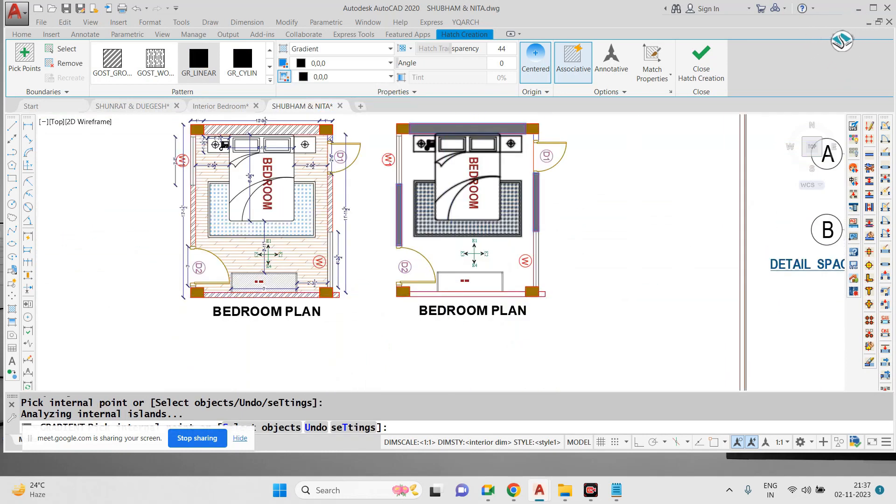
scroll(510, 291, "up", 1)
left_click(584, 238)
Step: End the gradient command and erase the trial gradient fill from the copied plan's walls
key("Escape")
key("Escape")
key("Escape")
scroll(496, 220, "down", 1)
left_click(615, 238)
type("e")
key("space")
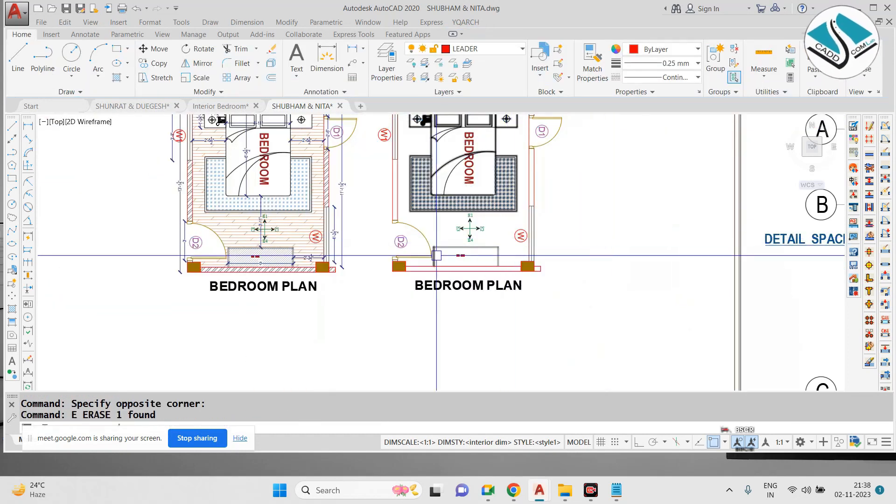
Step: Fill the copied plan's upper wall and both side walls with the black gradient at a transparency of 17
middle_click_drag(436, 255, 402, 311)
type("gr")
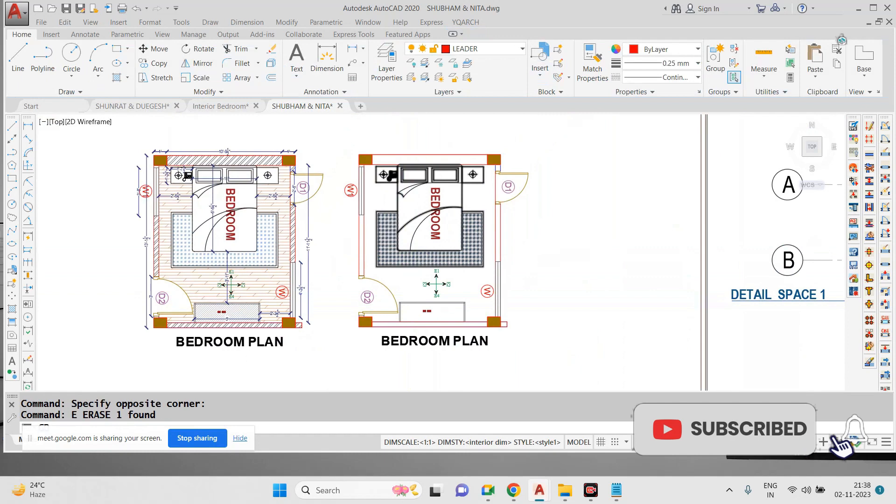
key("space")
scroll(387, 154, "up", 3)
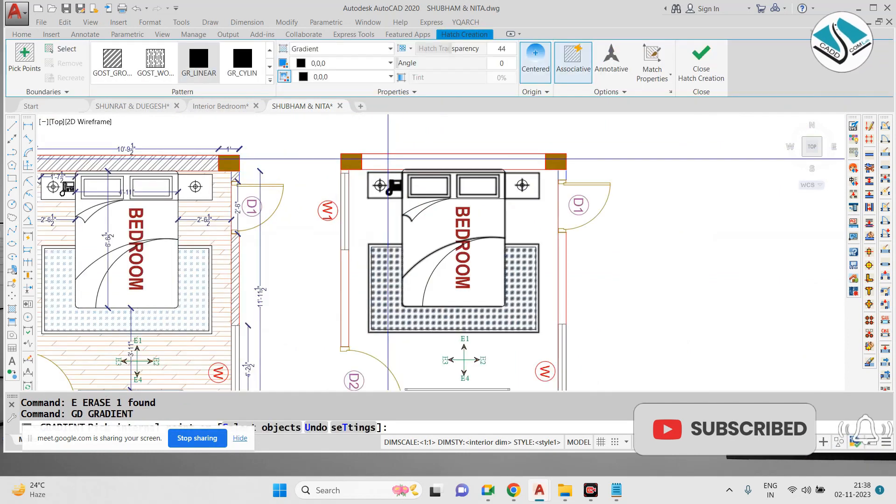
left_click(380, 163)
scroll(377, 162, "down", 3)
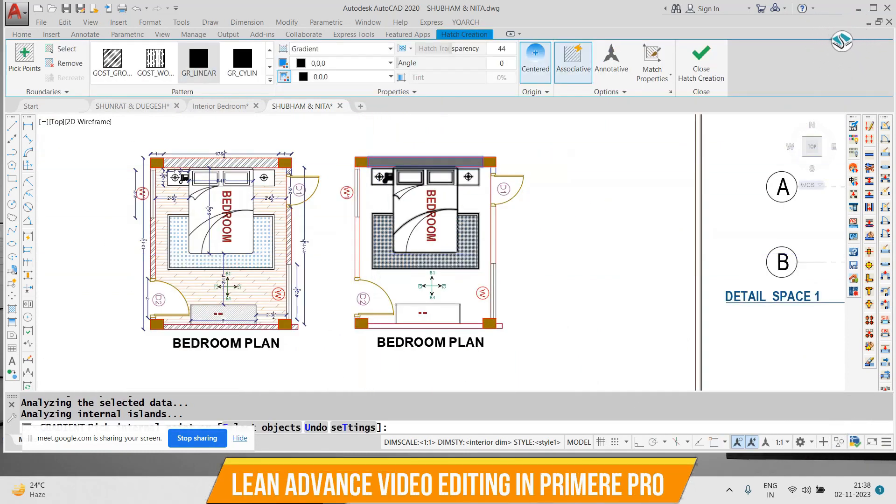
left_click(358, 250)
scroll(497, 215, "up", 2)
left_click(491, 217)
left_click_drag(450, 48, 416, 48)
left_click(685, 81)
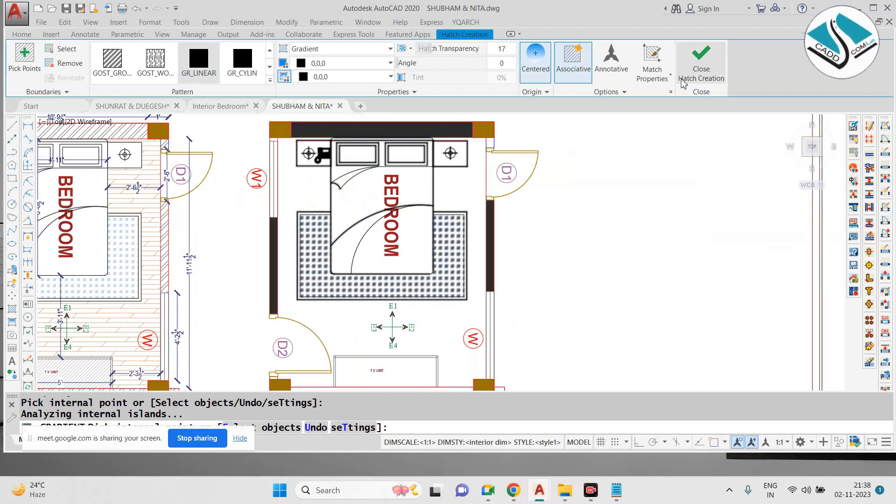
Step: Fill the copied plan's lower wall below the T.V unit with the black gradient, selecting its outline as the boundary
scroll(476, 216, "down", 2)
middle_click_drag(432, 257, 429, 176)
key("Escape")
key("Escape")
scroll(397, 230, "up", 2)
scroll(397, 229, "up", 2)
left_click(391, 264)
key("Escape")
type("GD")
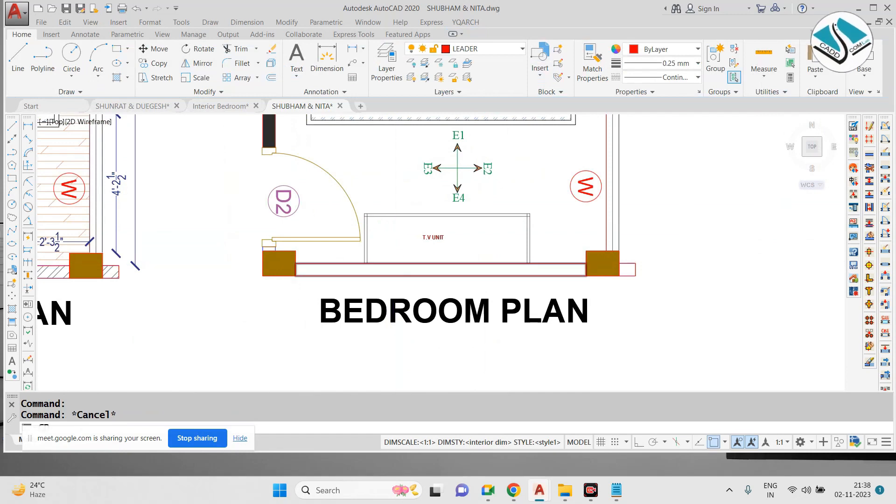
key("Return")
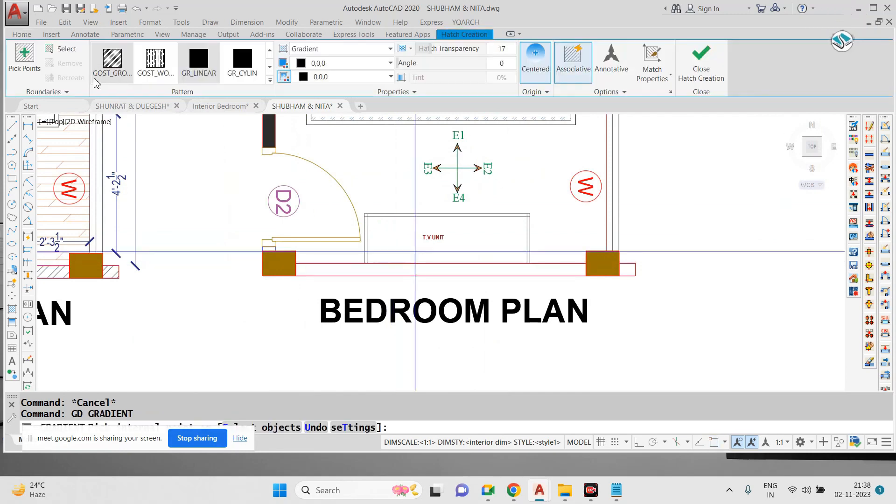
left_click(61, 49)
left_click(324, 263)
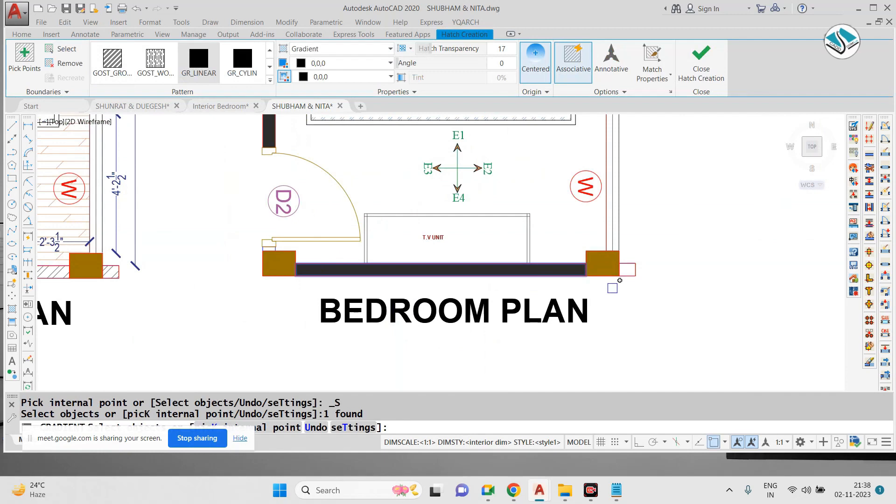
key("Return")
scroll(377, 216, "down", 5)
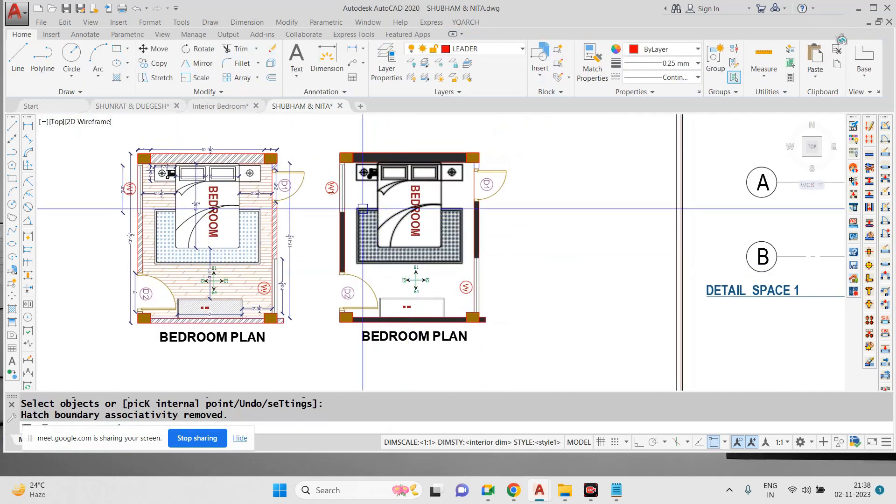
Step: Hatch the copied plan's bedroom floor around the bed and rug with the DOLMIT pattern
scroll(385, 206, "up", 3)
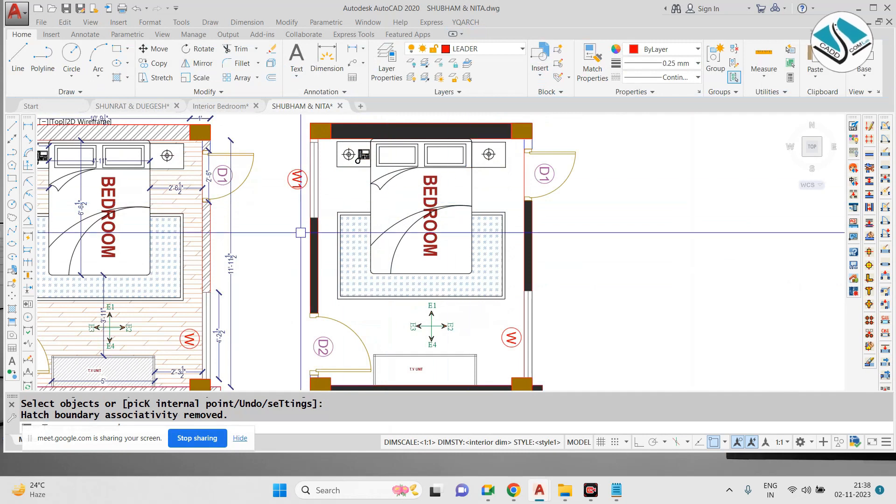
key("Escape")
type("h")
key("Return")
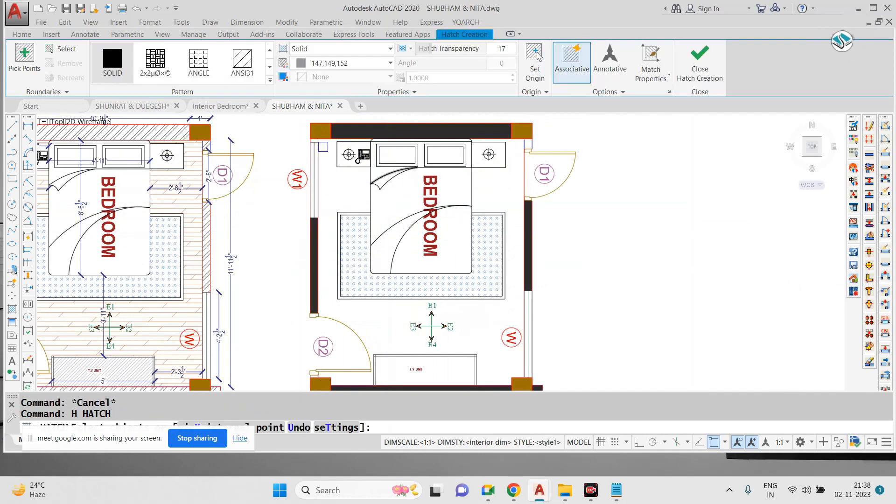
left_click(269, 82)
scroll(158, 173, "down", 5)
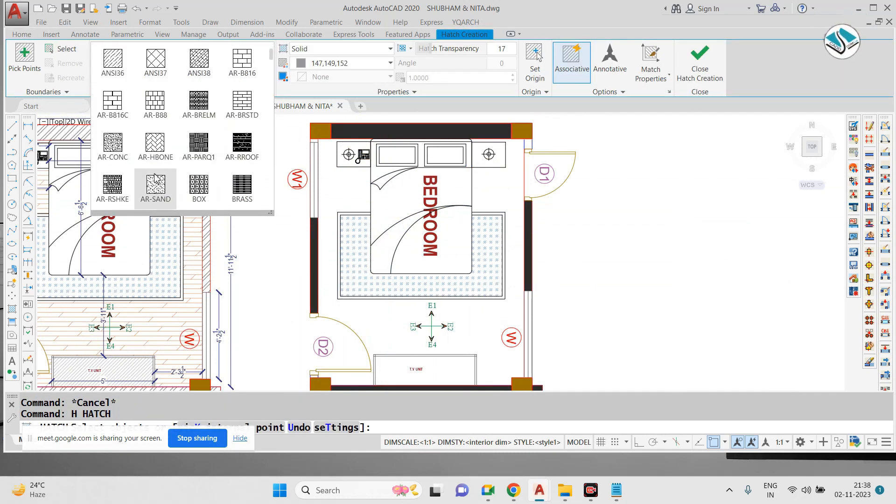
scroll(158, 169, "down", 4)
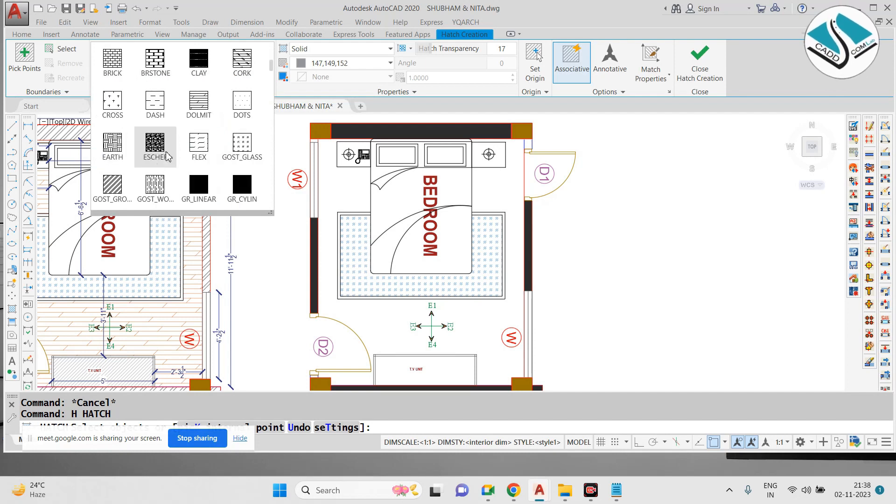
scroll(165, 151, "down", 2)
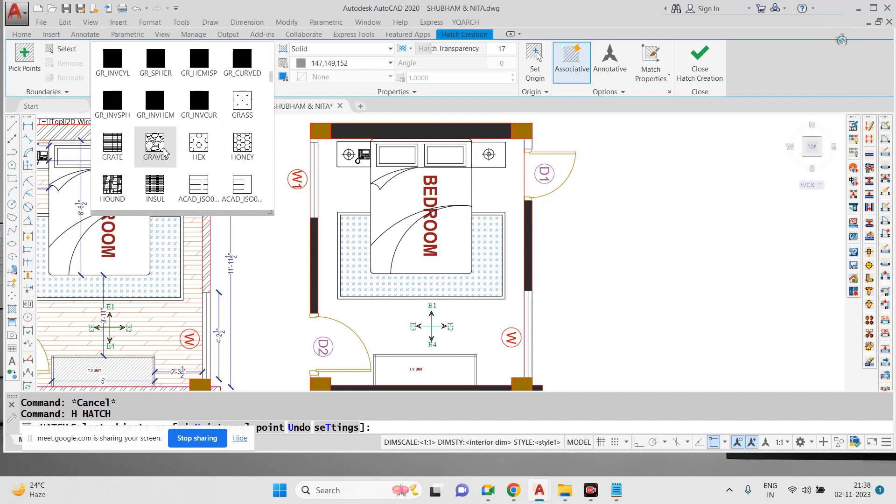
scroll(166, 150, "up", 5)
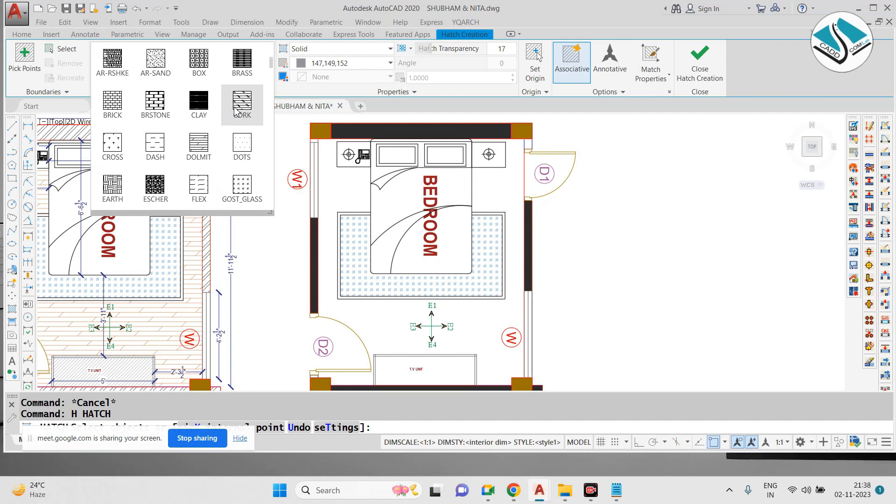
left_click(202, 145)
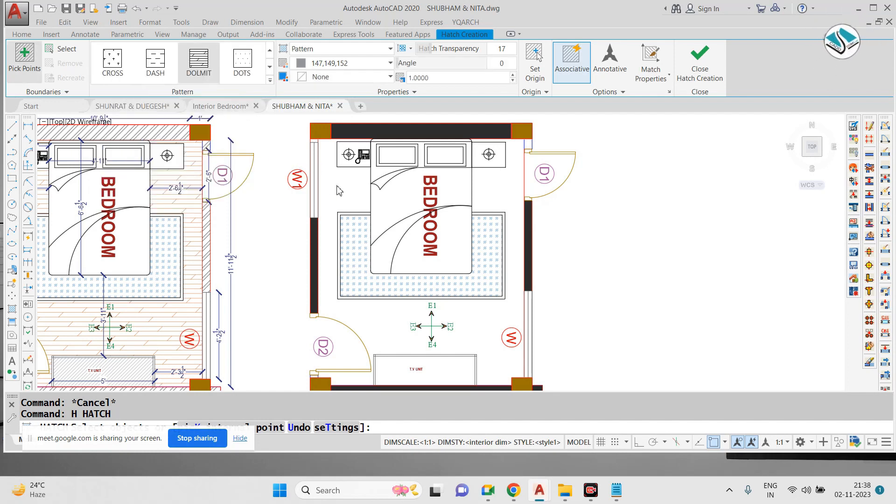
left_click(357, 194)
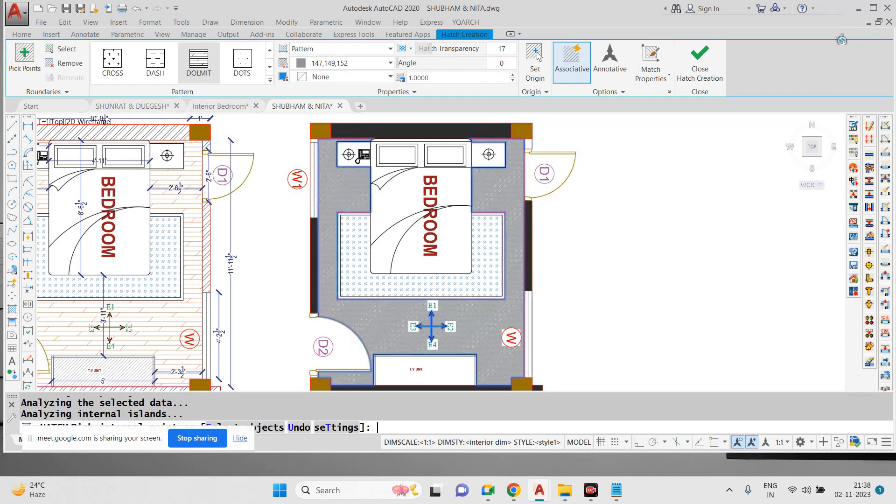
key("Return")
type("m")
key("Return")
left_click(189, 205)
left_click(344, 203)
key("Escape")
key("Escape")
key("Escape")
Step: Match the copied plan's floor hatch to the wood-plank floor hatch of the original bedroom plan
type("ma")
key("Return")
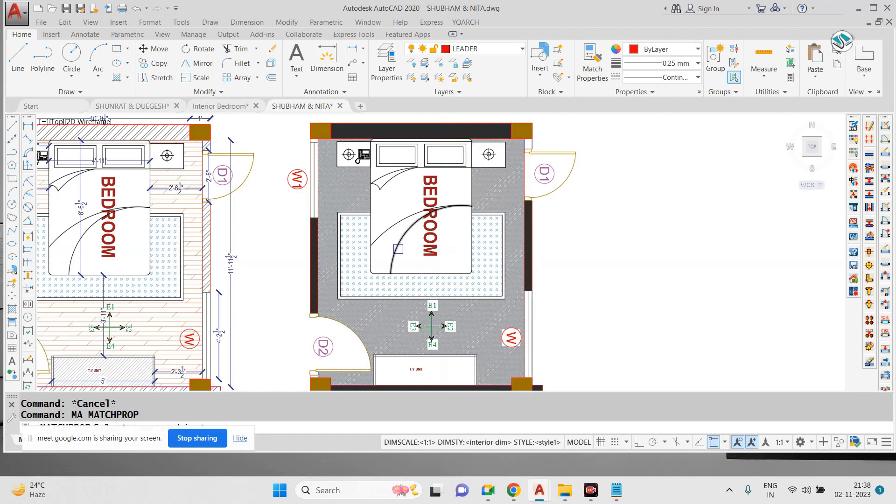
scroll(217, 206, "up", 2)
left_click(177, 206)
left_click(398, 184)
key("Escape")
key("Escape")
scroll(467, 210, "down", 4)
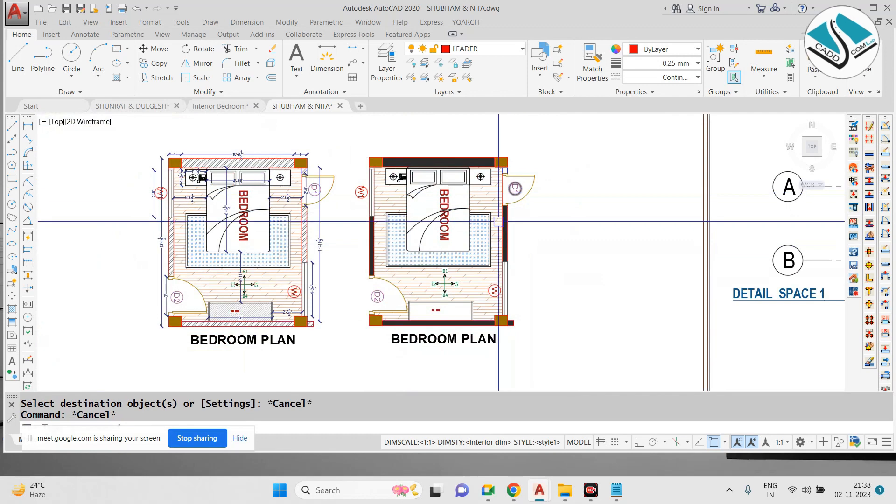
Step: Examine the bed and slider wardrobe fills in the Interior Bedroom drawing, and return to the SHUBHAM & NITA drawing
left_click(247, 106)
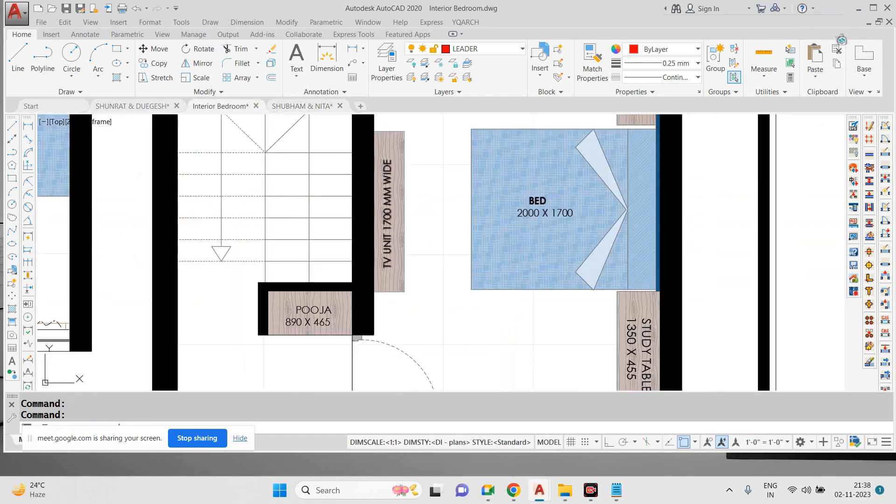
scroll(463, 221, "down", 4)
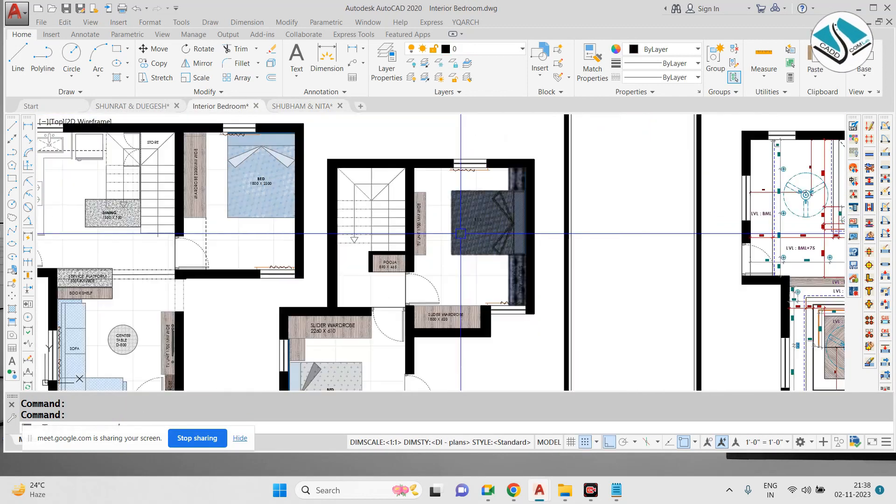
scroll(464, 222, "up", 8)
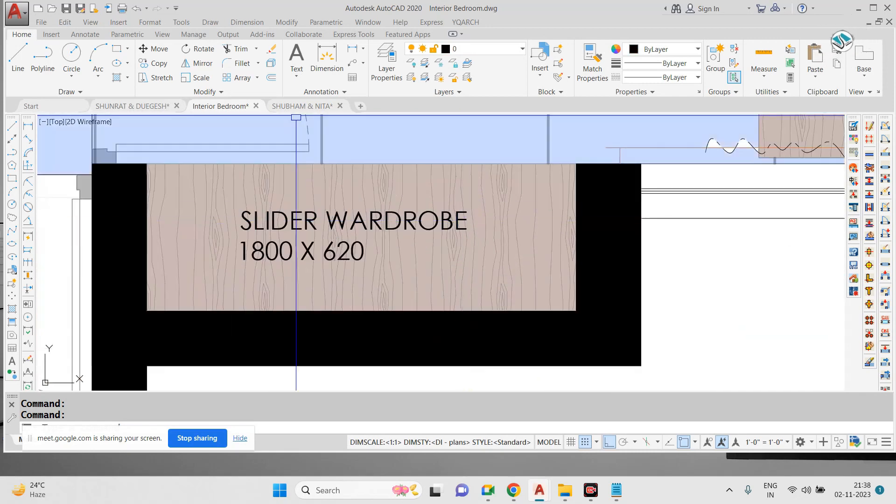
left_click(303, 106)
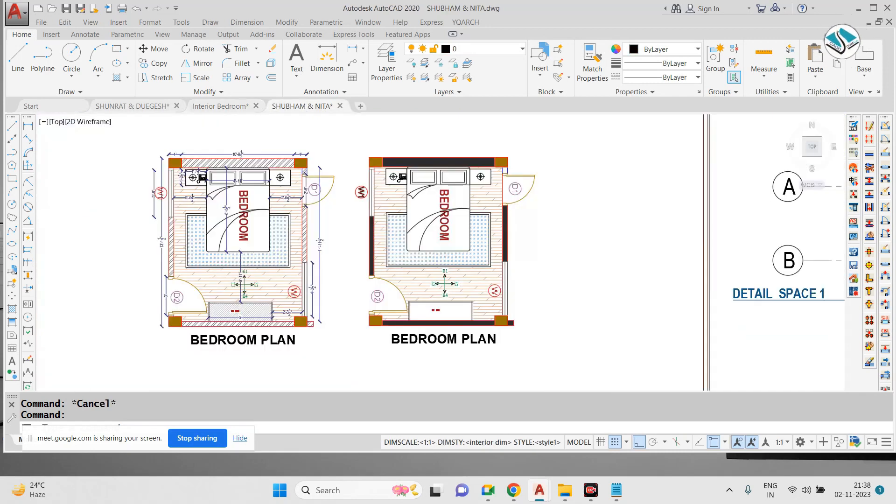
Step: Start a gradient fill for the copied plan's T.V unit and set its first colour to true colour 238,168,99
scroll(476, 333, "up", 2)
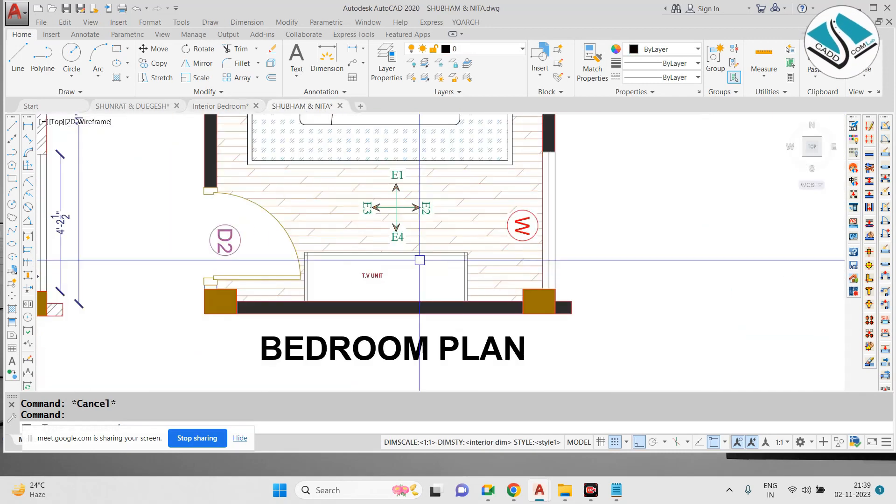
key("Escape")
type("cp")
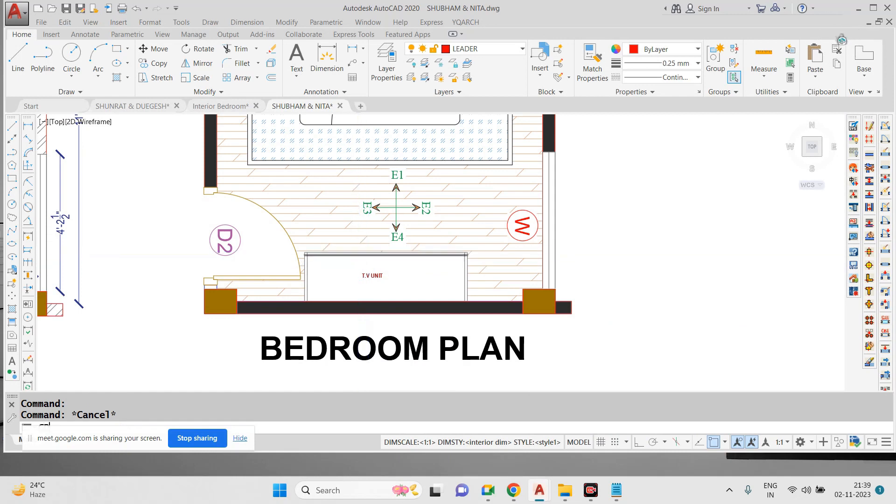
key("Return")
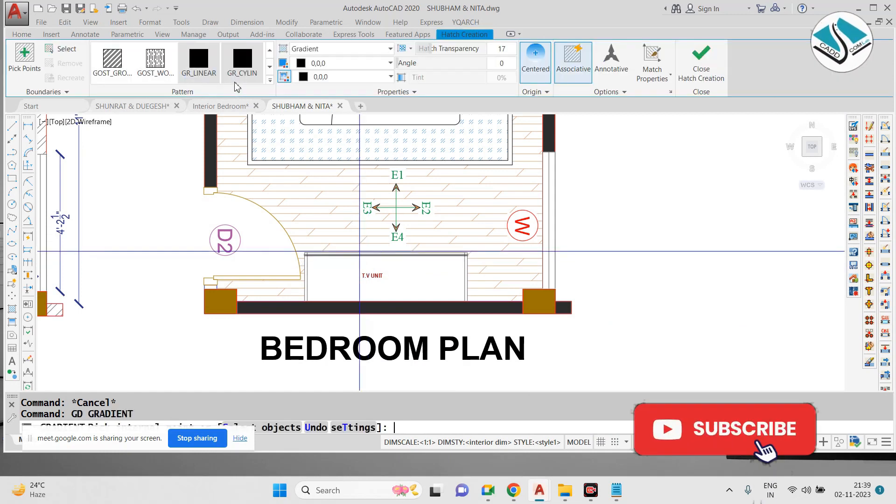
left_click(348, 63)
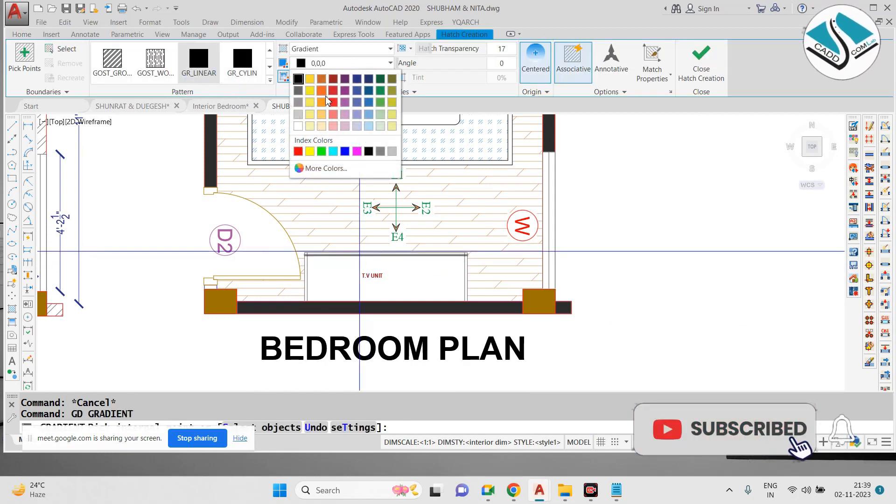
left_click(325, 169)
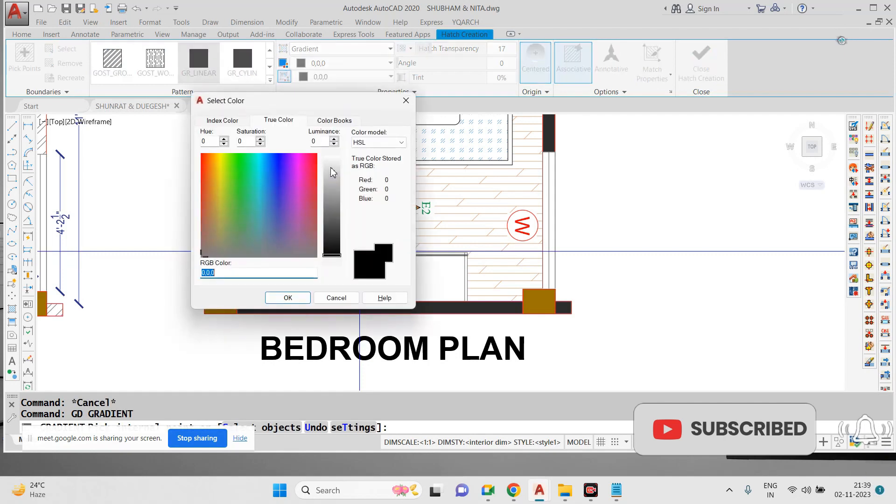
left_click(211, 160)
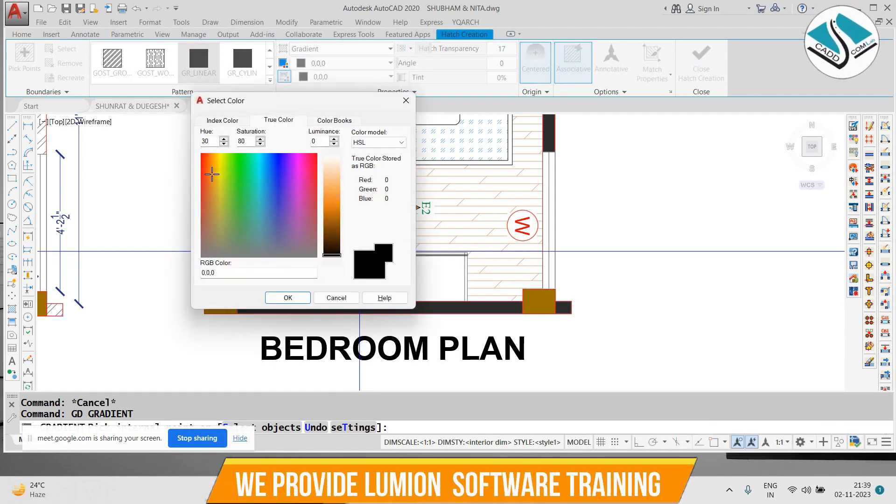
left_click_drag(338, 213, 334, 200)
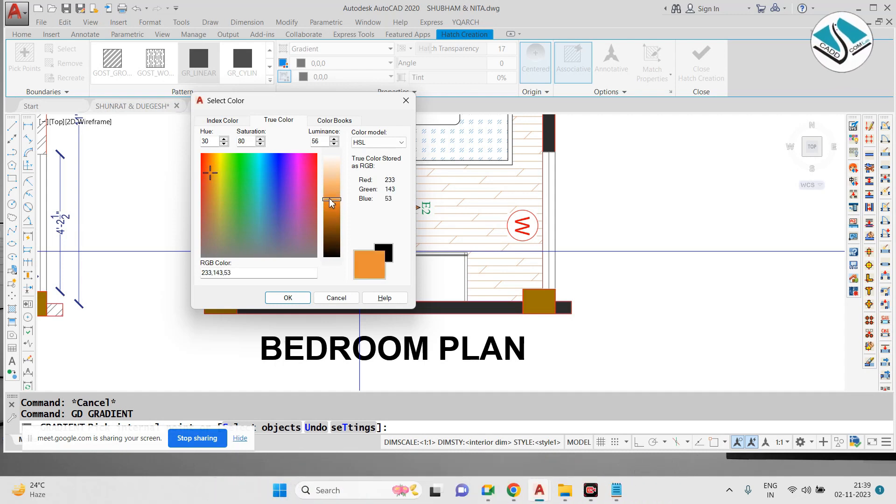
left_click(284, 298)
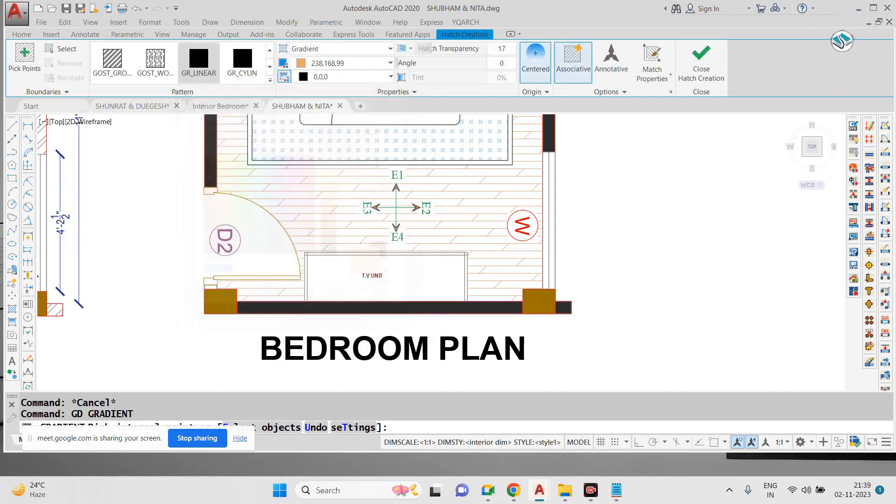
Step: Set the gradient's second colour to 238,168,99 and fill the T.V unit with it
left_click(330, 77)
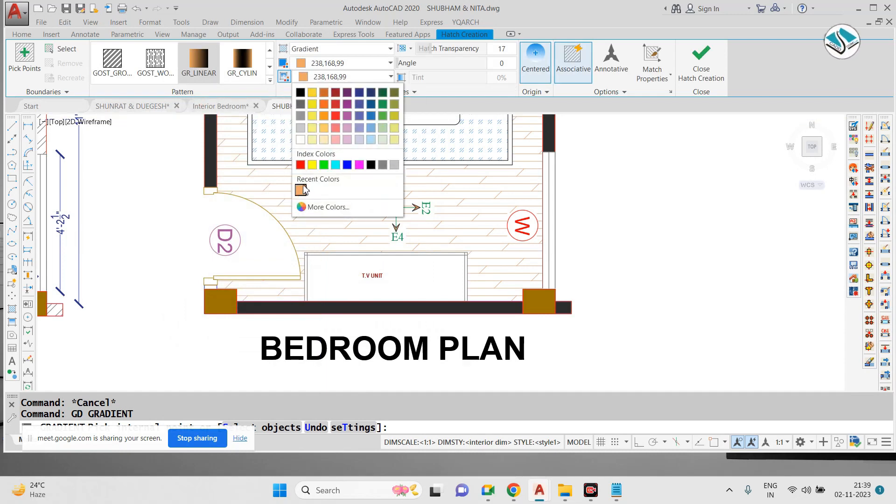
left_click(300, 190)
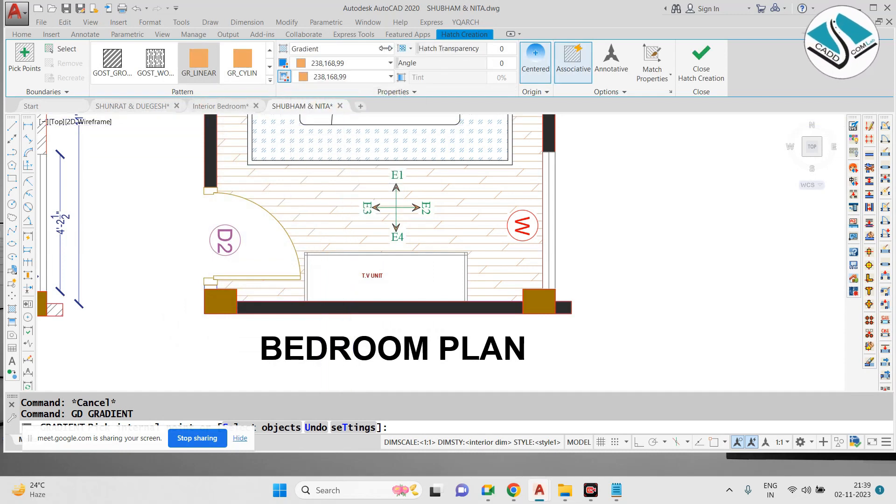
left_click(430, 280)
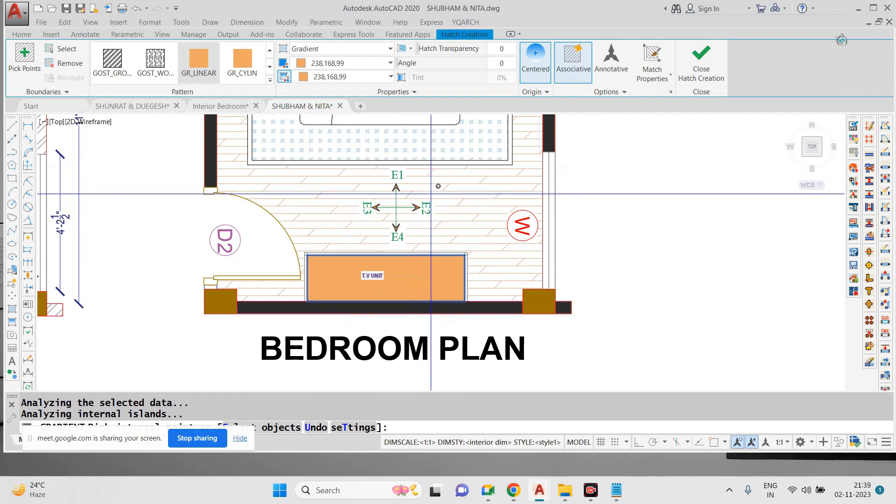
key("Escape")
key("Escape")
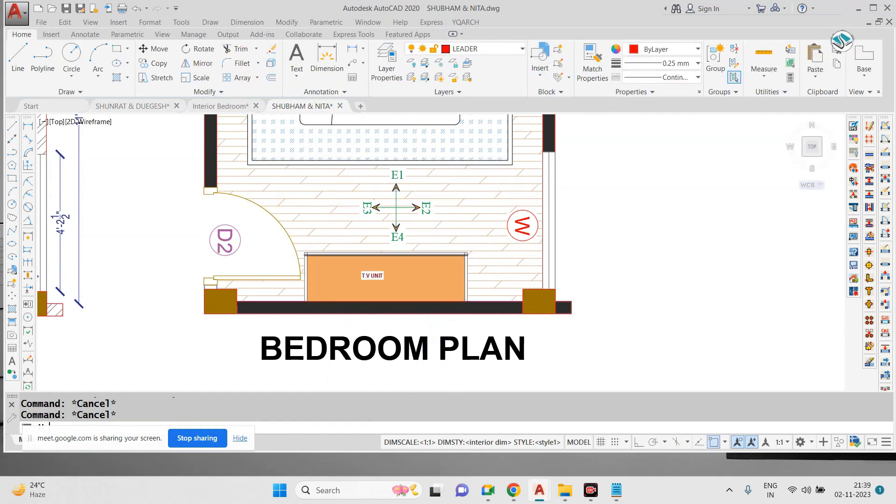
Step: Overlay the T.V unit with an ANSI31 hatch in colour 147,149,152 at scale 10
type("h")
key("Return")
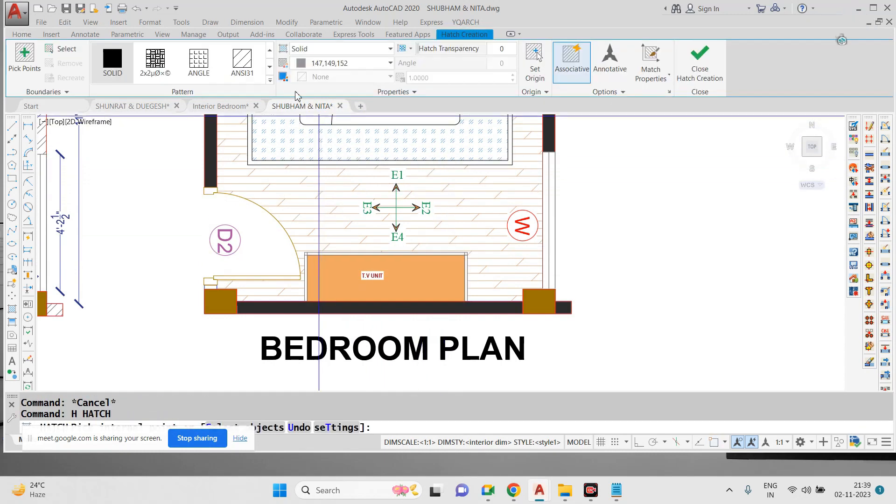
left_click(270, 82)
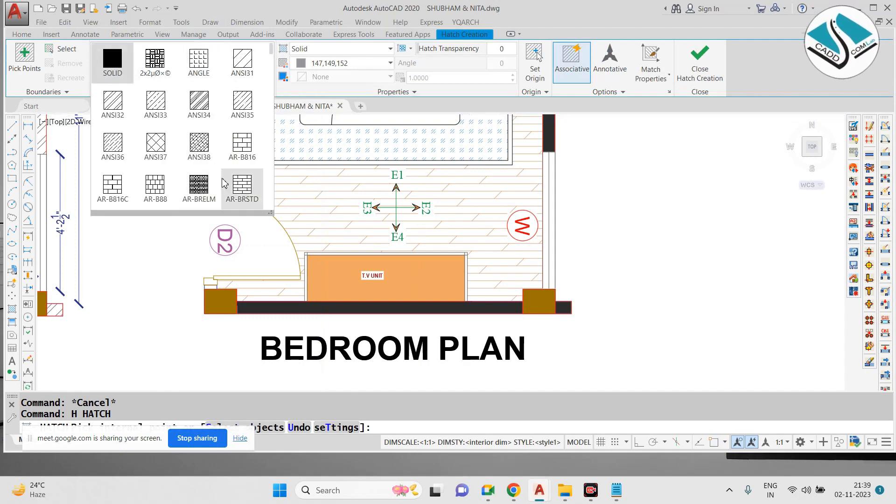
left_click(242, 58)
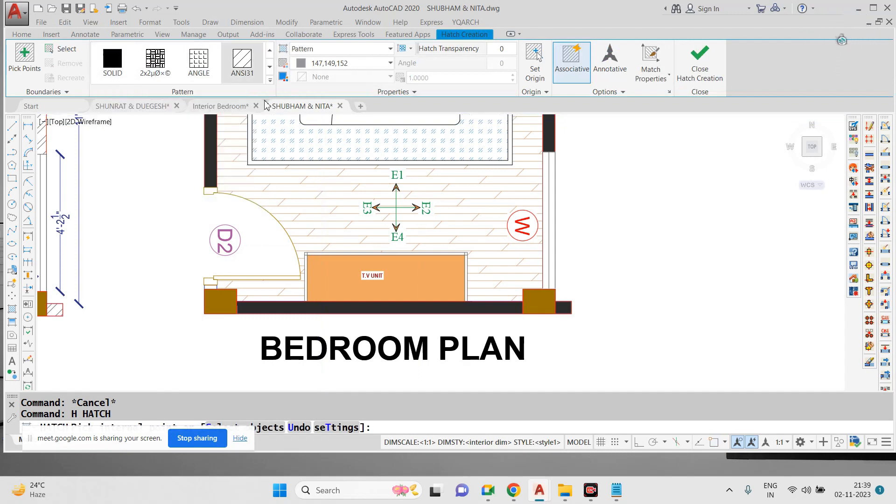
left_click(353, 280)
scroll(411, 277, "up", 2)
left_click_drag(440, 78, 347, 87)
type("10")
key("Return")
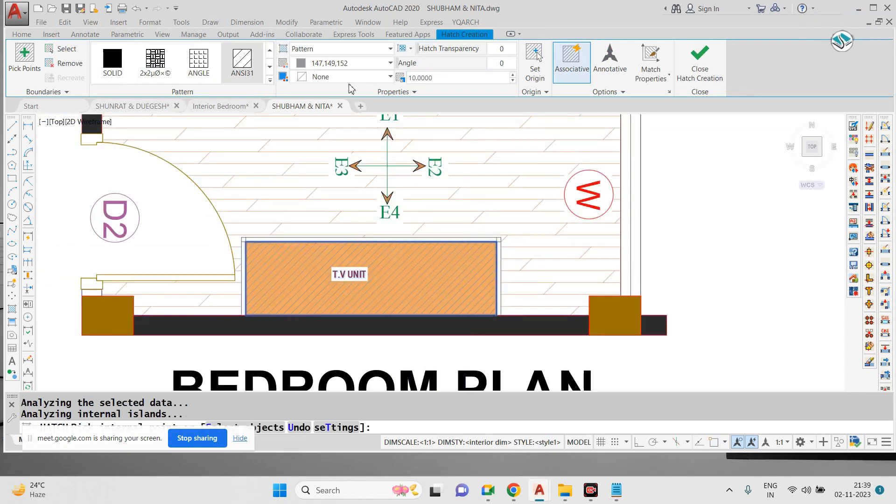
key("Return")
Step: Scale up the T.V UNIT label from a base point at its lower edge
scroll(392, 252, "down", 2)
scroll(379, 257, "up", 3)
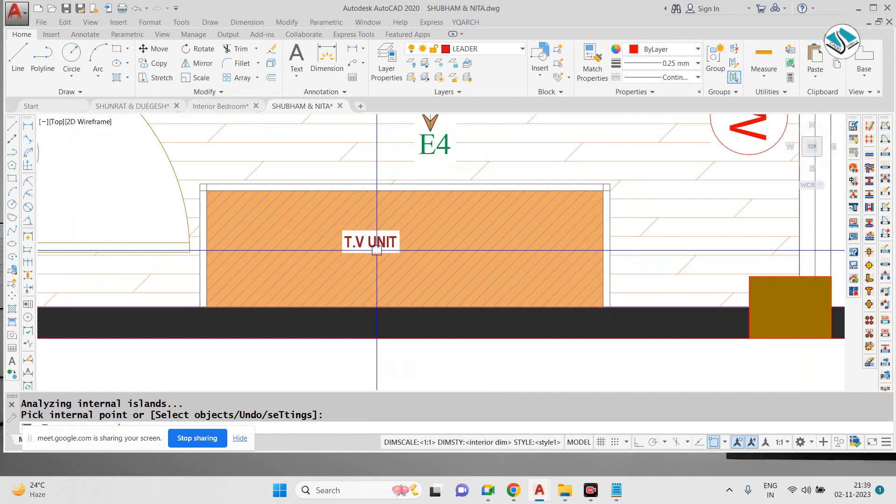
key("Return")
left_click(377, 250)
type("sc")
key("Return")
left_click(378, 251)
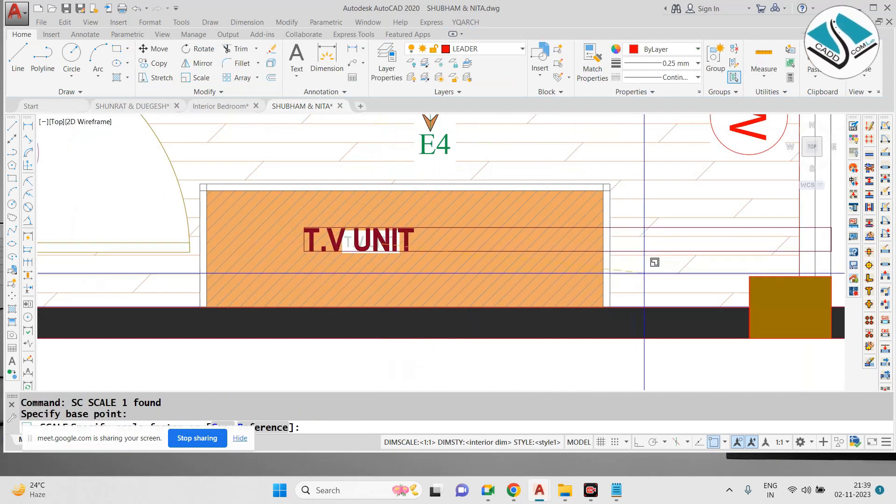
scroll(650, 261, "down", 6)
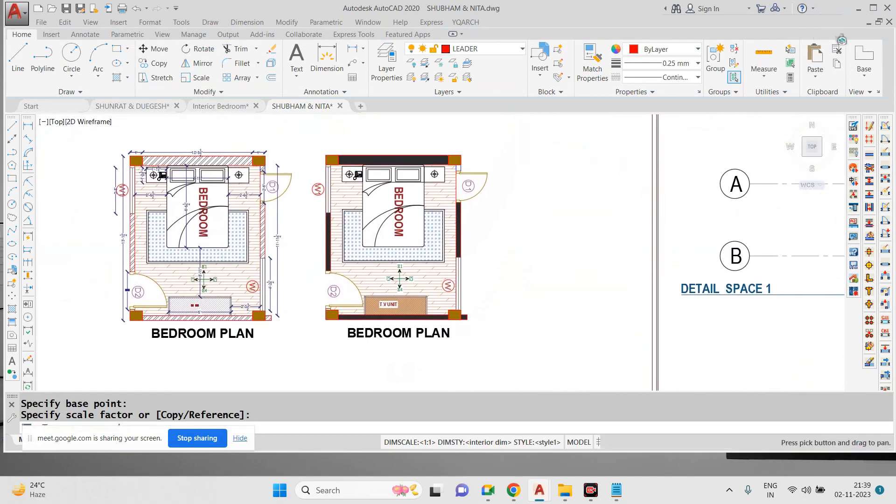
Step: Switch to the Interior Bedroom drawing, examine how its wardrobe, bed and TV unit are filled, and return to the bedroom plan
scroll(373, 187, "up", 2)
left_click(222, 106)
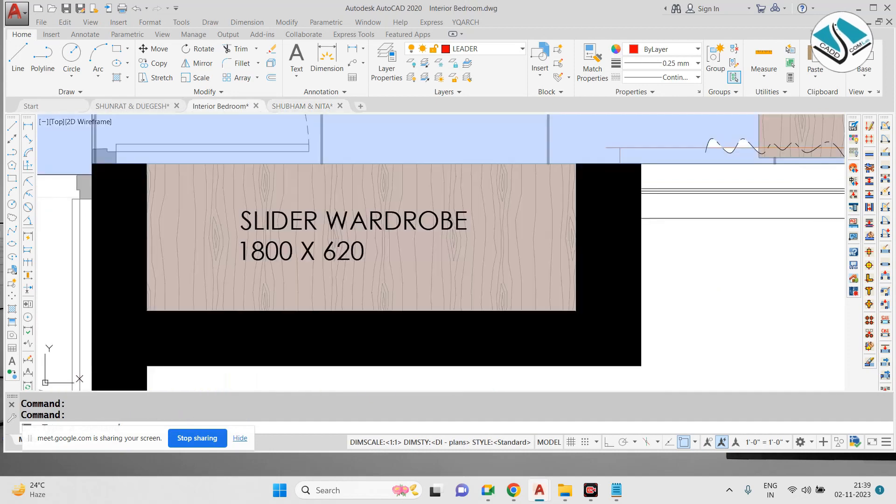
scroll(424, 236, "down", 5)
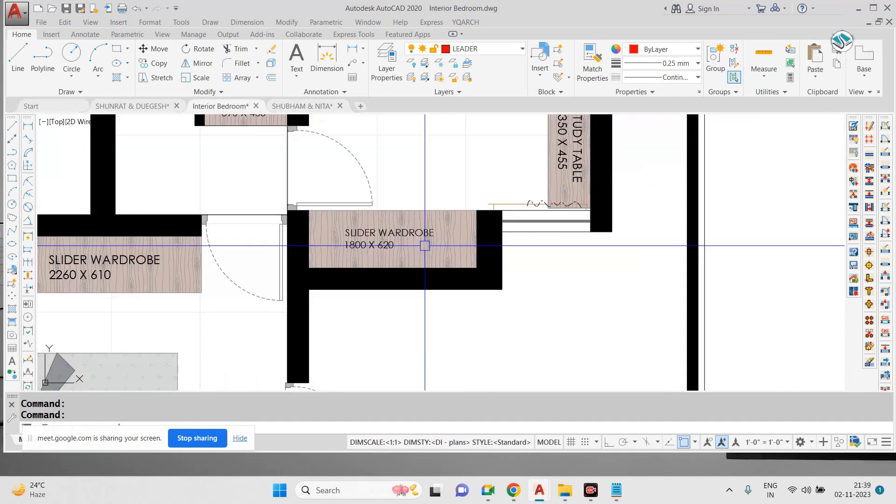
key("Escape")
scroll(463, 211, "up", 6)
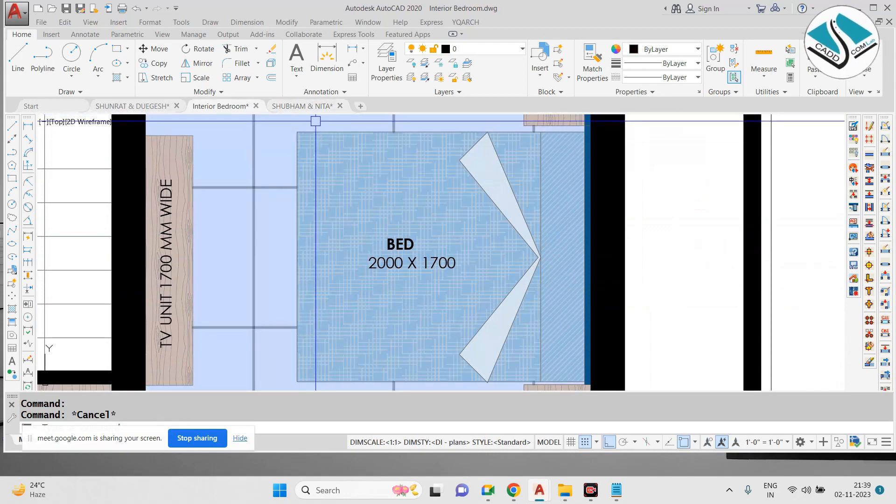
left_click(301, 107)
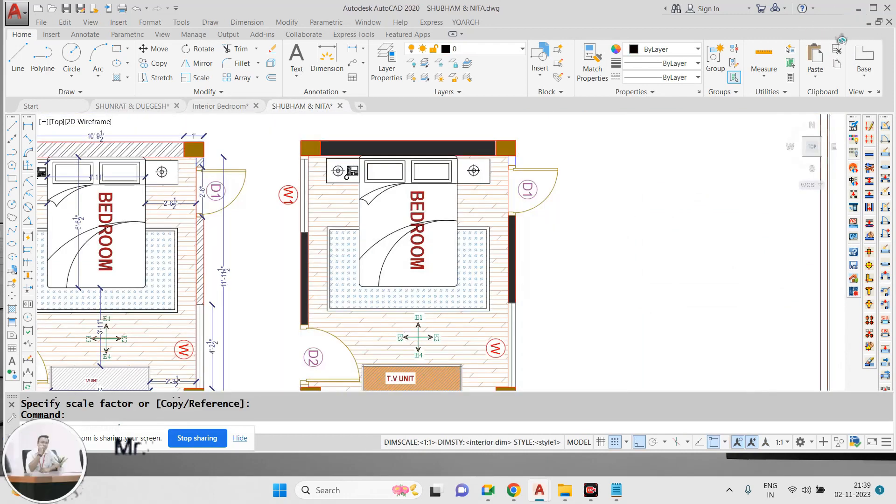
left_click(333, 148)
scroll(332, 148, "up", 4)
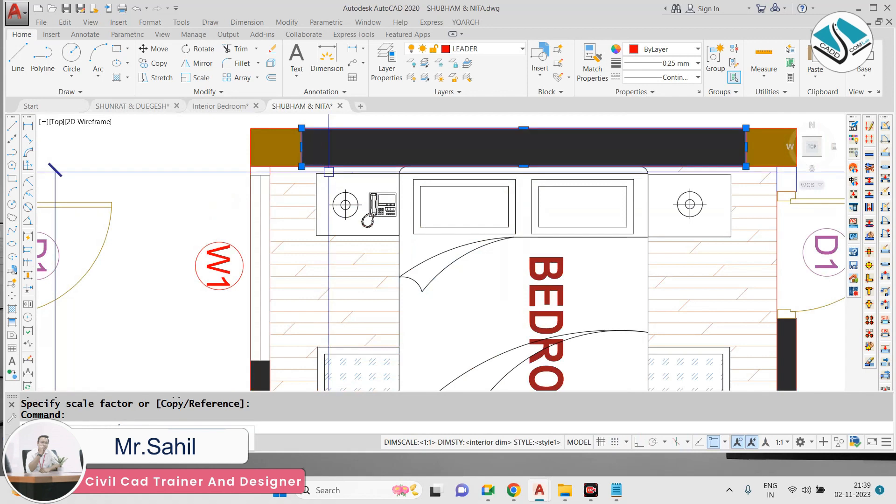
key("Escape")
key("Escape")
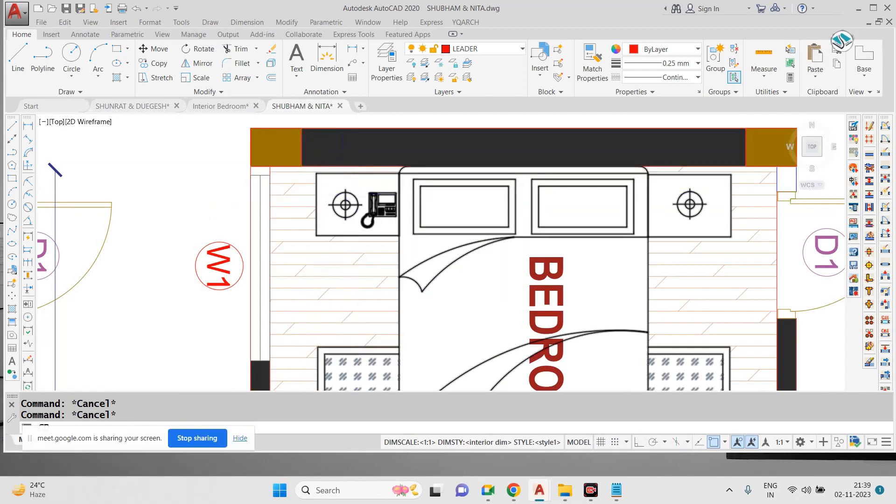
Step: Fill both bedside tables with a linear gradient whose two colours are set to 199,200,202
type("gd")
key("Return")
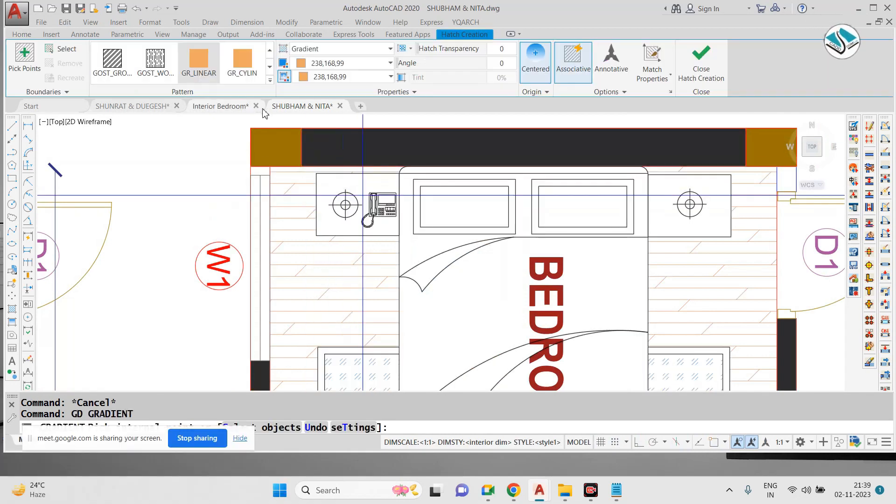
left_click(339, 65)
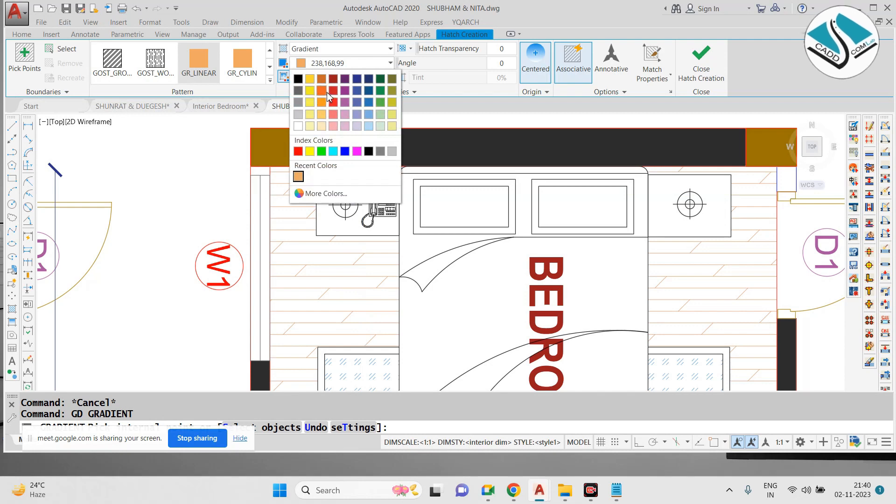
left_click(300, 116)
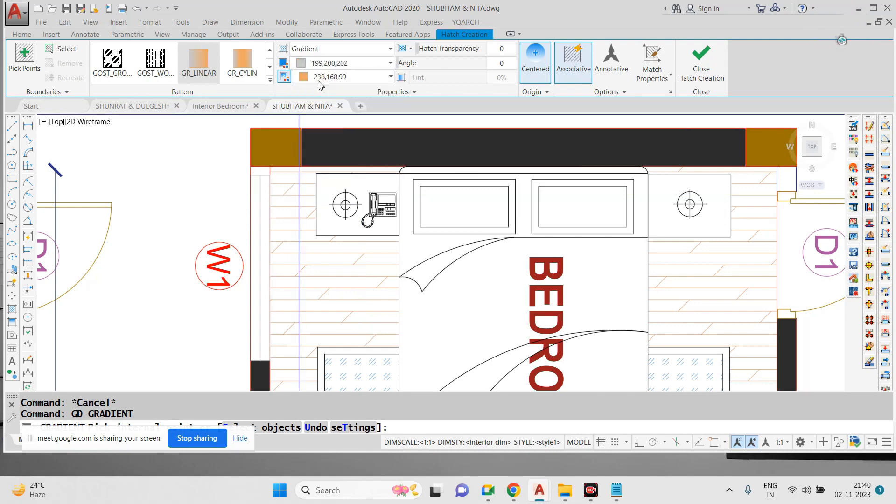
left_click(322, 77)
left_click(303, 128)
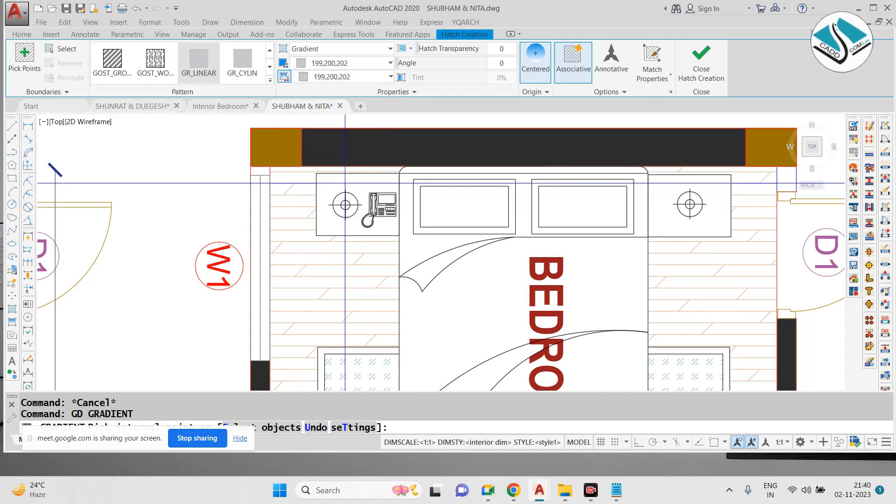
left_click(360, 224)
left_click(673, 179)
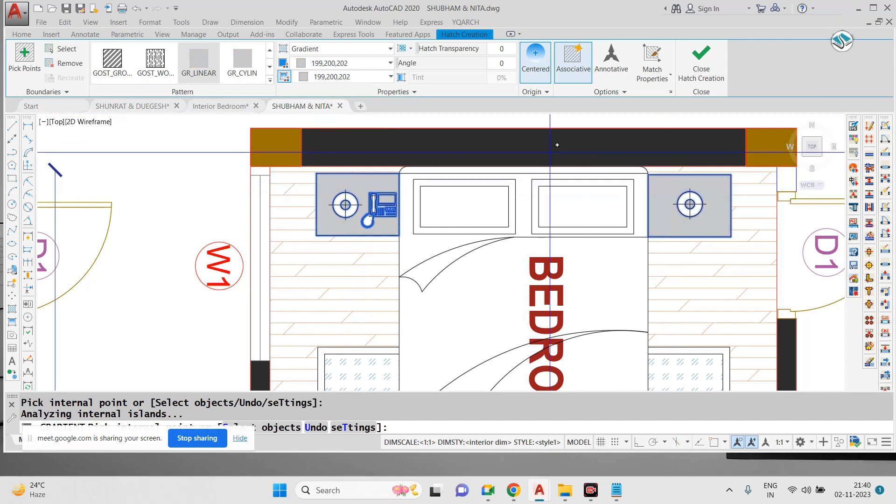
Step: Change both gradient colours of the bedside tables to 248,246,176
left_click(340, 63)
left_click(310, 126)
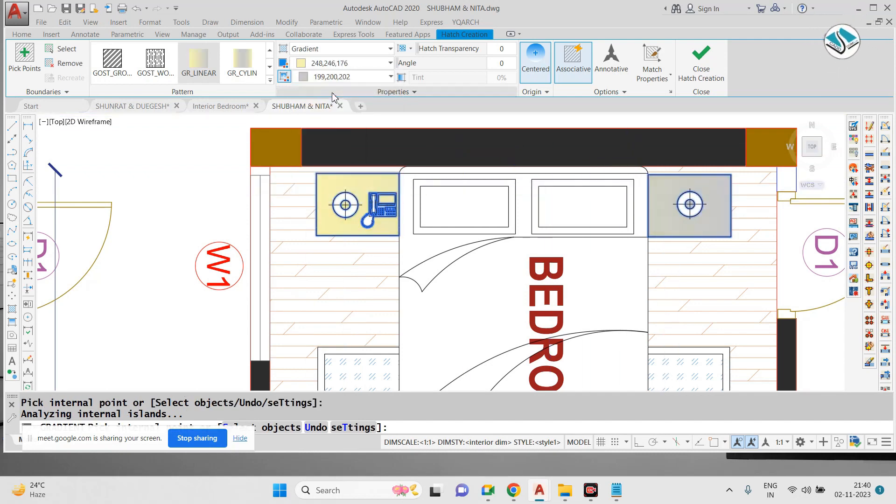
left_click(327, 77)
left_click(312, 139)
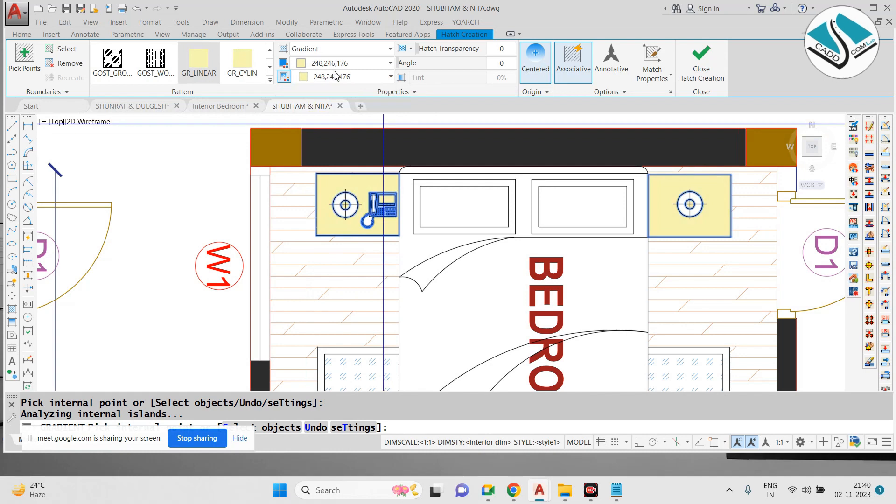
Step: Set both gradient colours of the bedside tables to 254,234,185 and finish the fill
left_click(350, 64)
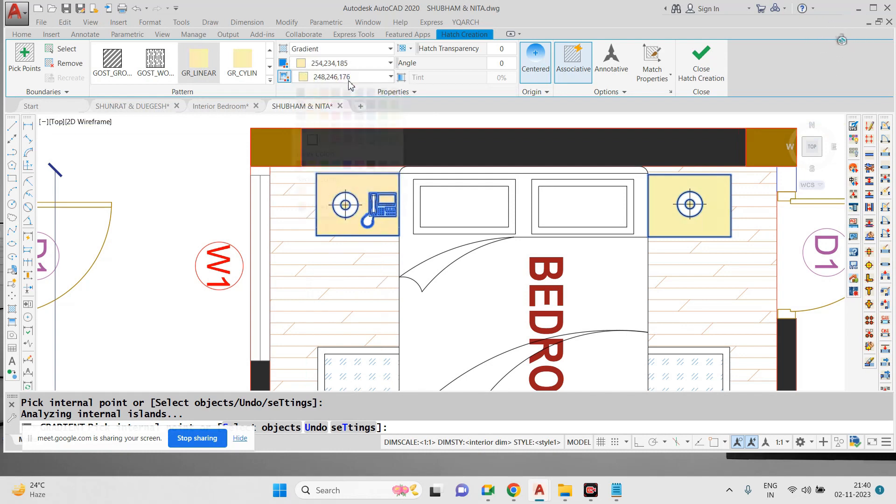
left_click(348, 80)
left_click(321, 140)
scroll(356, 163, "down", 2)
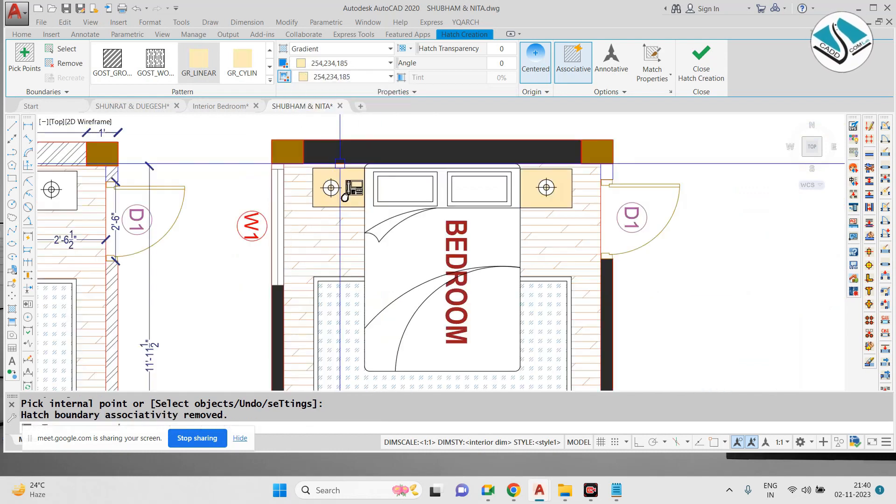
key("Escape")
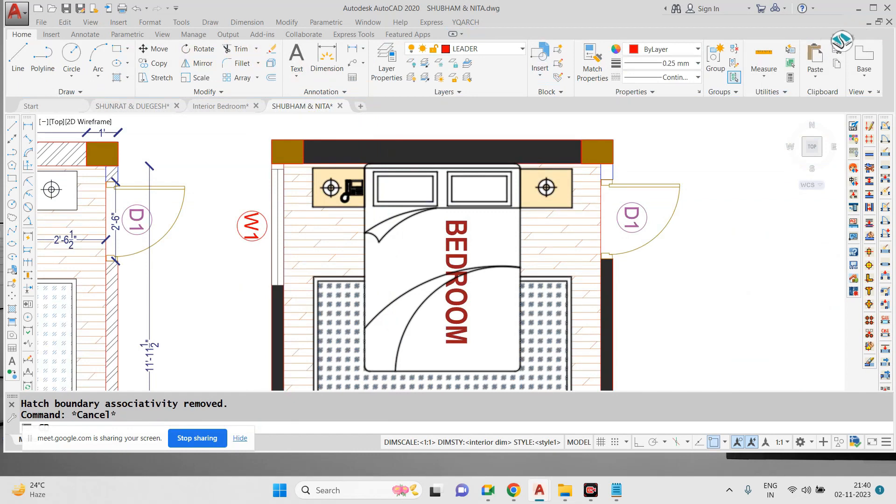
Step: Try to fill both pillows on the bed with a linear gradient using 122,175,223 for both colours
type("gd")
key("Return")
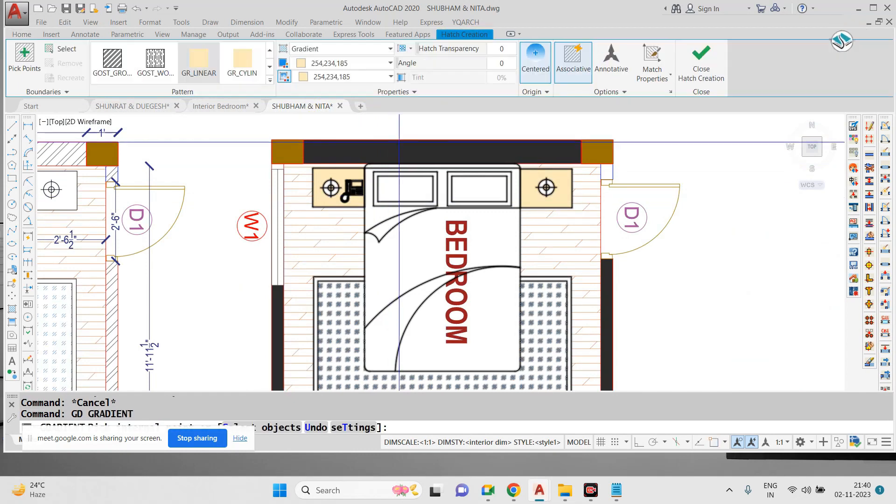
left_click(349, 64)
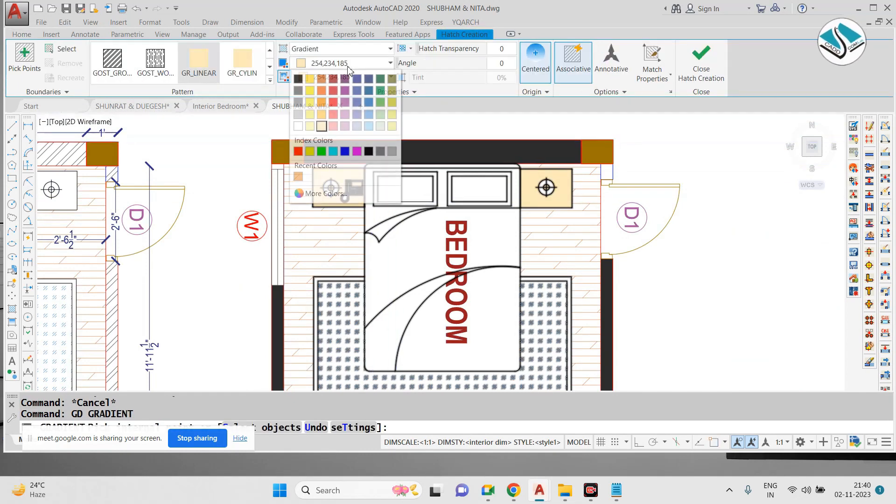
left_click(368, 126)
left_click(371, 78)
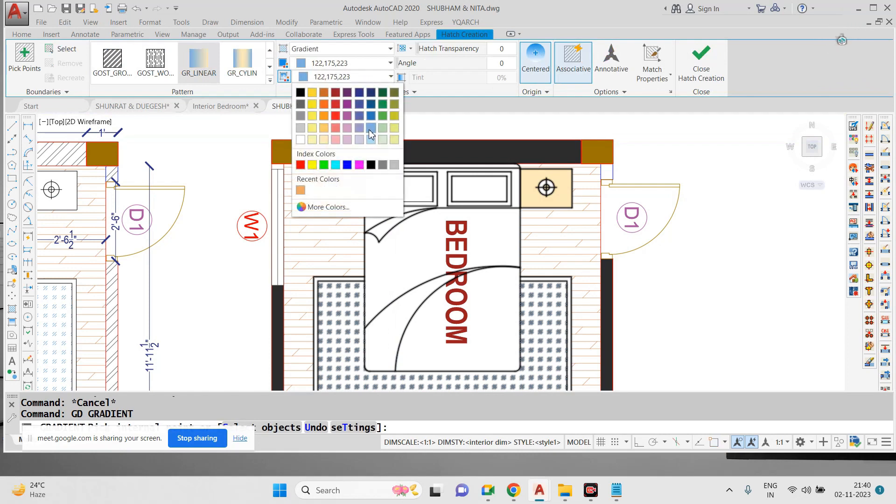
left_click(371, 134)
left_click(405, 188)
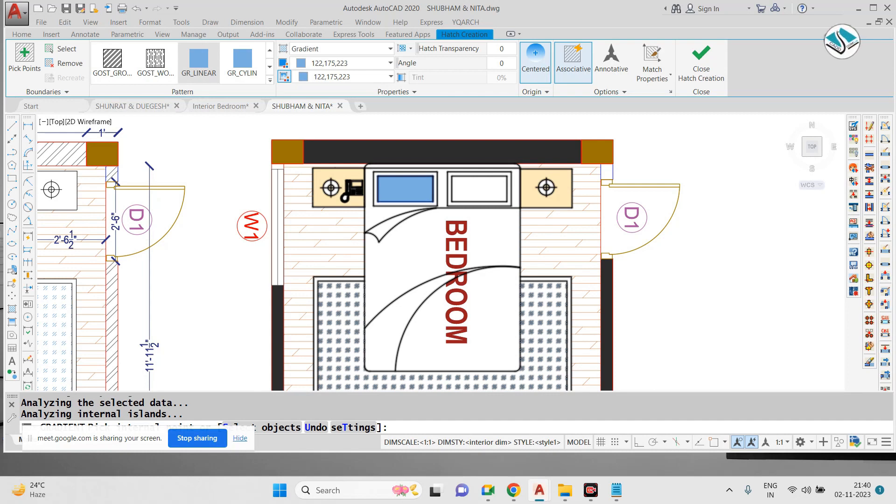
left_click(480, 189)
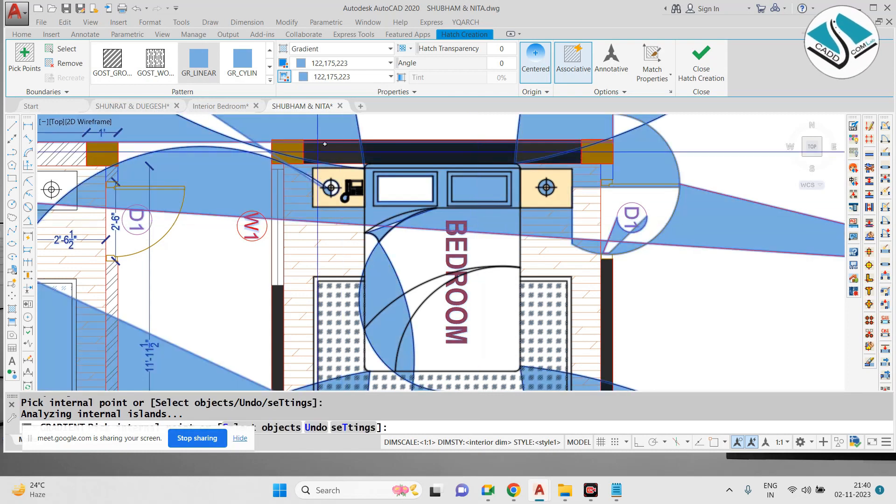
Step: Try to remove boundaries from the pillow gradient, and cancel the fill
left_click(58, 67)
key("Escape")
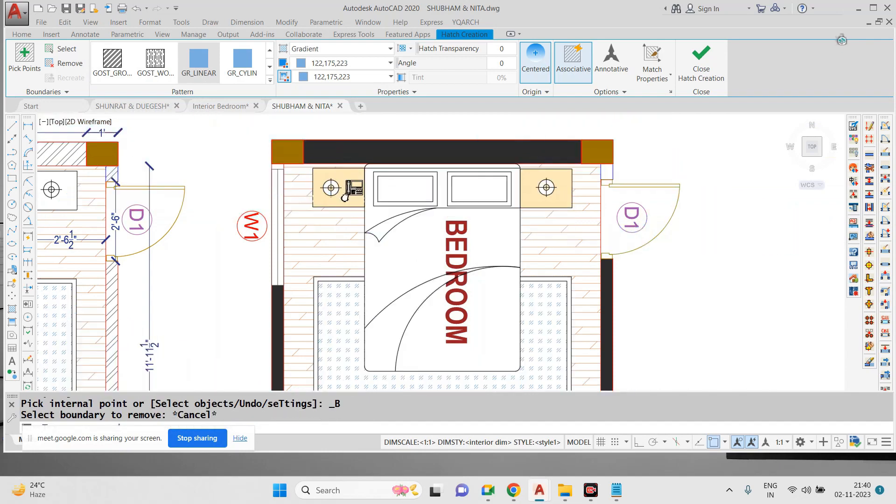
type("e")
key("Return")
key("Escape")
key("Escape")
key("Escape")
type("re")
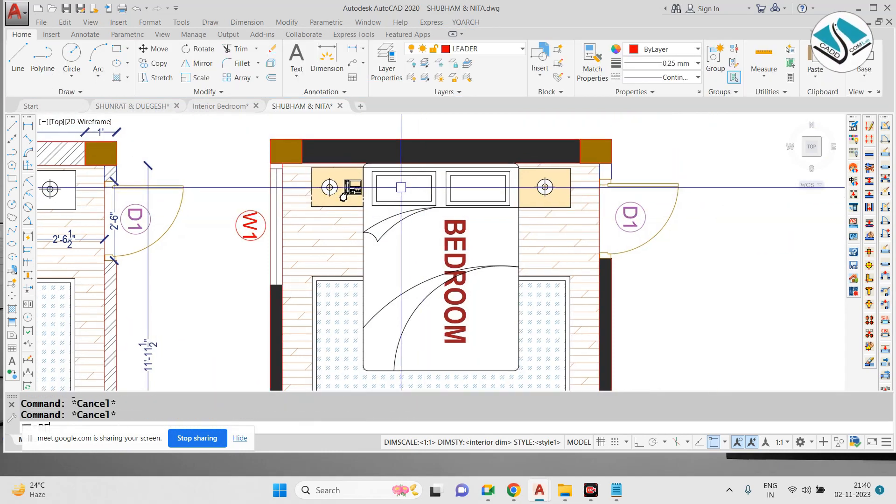
type("c")
key("Return")
scroll(351, 154, "up", 6)
left_click(346, 146)
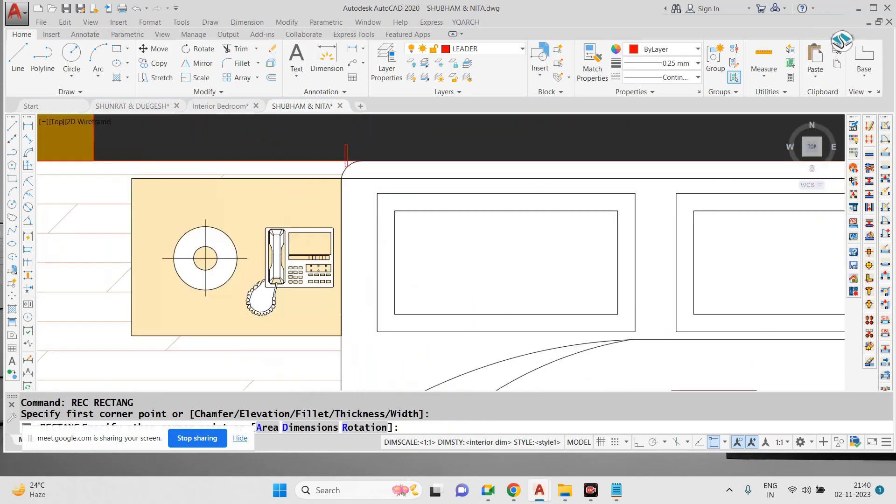
scroll(345, 145, "down", 5)
key("Escape")
key("Escape")
Step: Create boundary polylines around the bed's blanket areas and pillows by picking points inside them
type("bo")
key("Return")
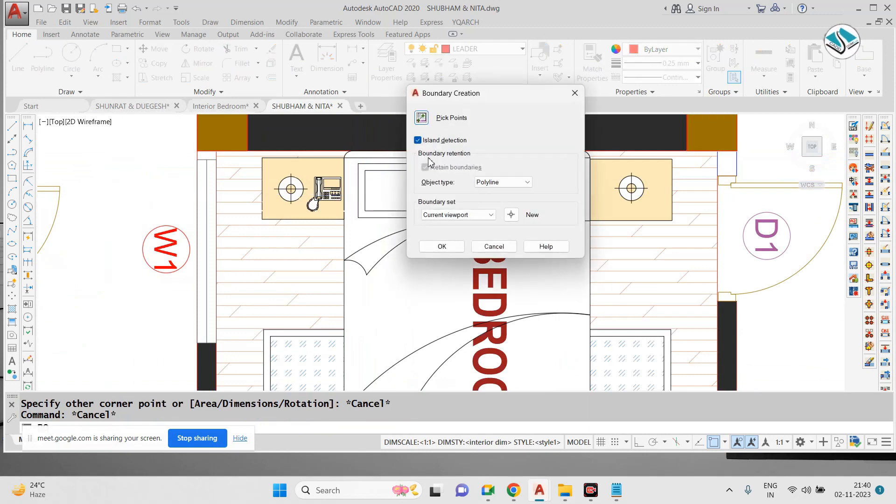
left_click(422, 118)
left_click(435, 311)
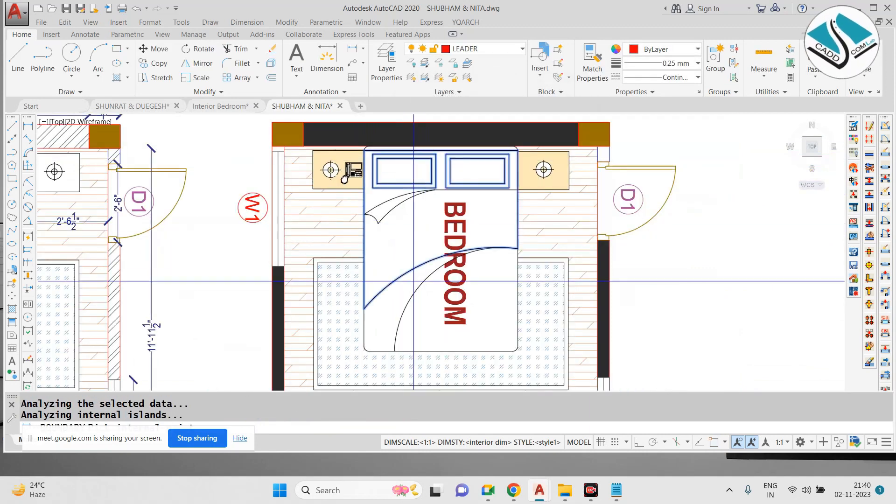
key("Escape")
key("Escape")
Step: Apply a linear gradient fill to the bed by selecting the three boundary outlines that cover it
type("cp")
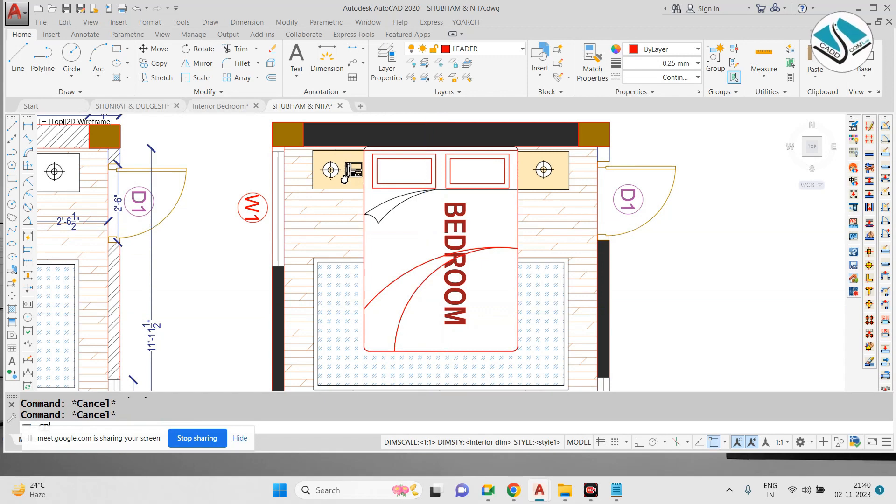
key("Return")
left_click(61, 54)
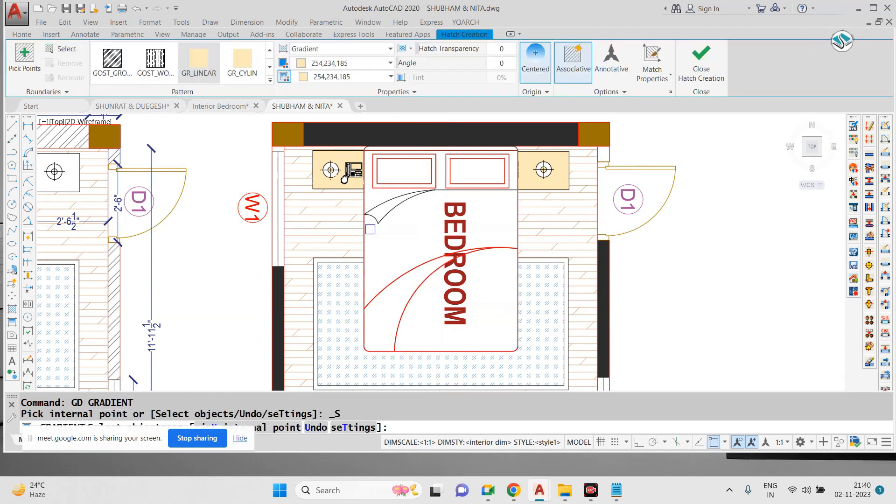
left_click(370, 231)
left_click(409, 308)
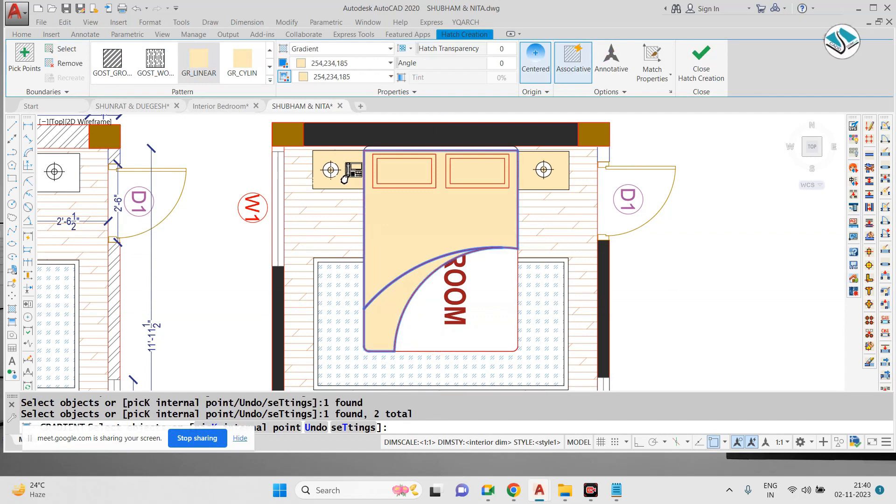
left_click(448, 350)
Step: Set both gradient colours of the bed to 39,118,187 with a transparency of 80, and finish the fill
left_click(350, 63)
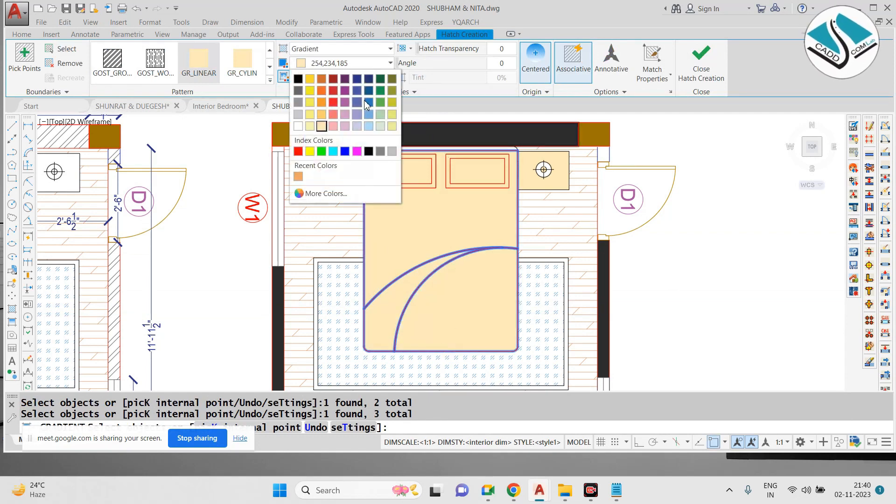
left_click(371, 90)
left_click(355, 77)
left_click(370, 114)
left_click_drag(418, 52, 512, 62)
key("Return")
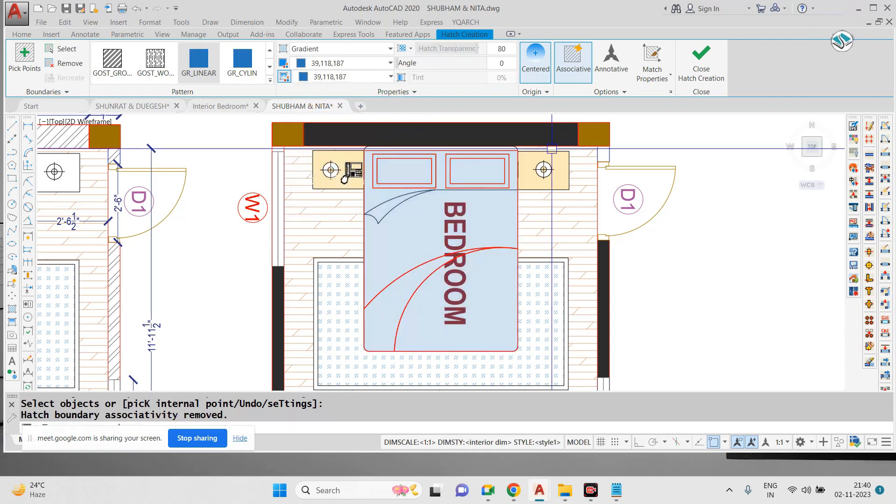
Step: Start a gradient fill for the pillows with both colours set to 242,103,34
scroll(395, 156, "up", 2)
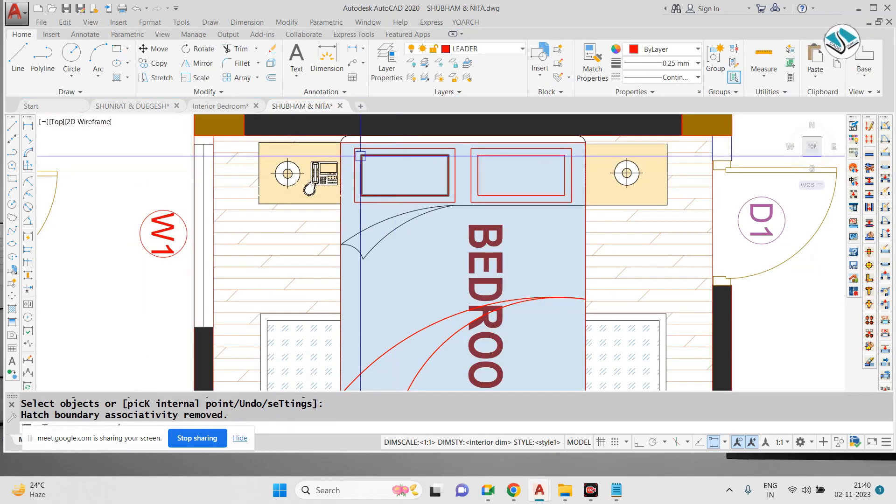
type("gd")
key("Return")
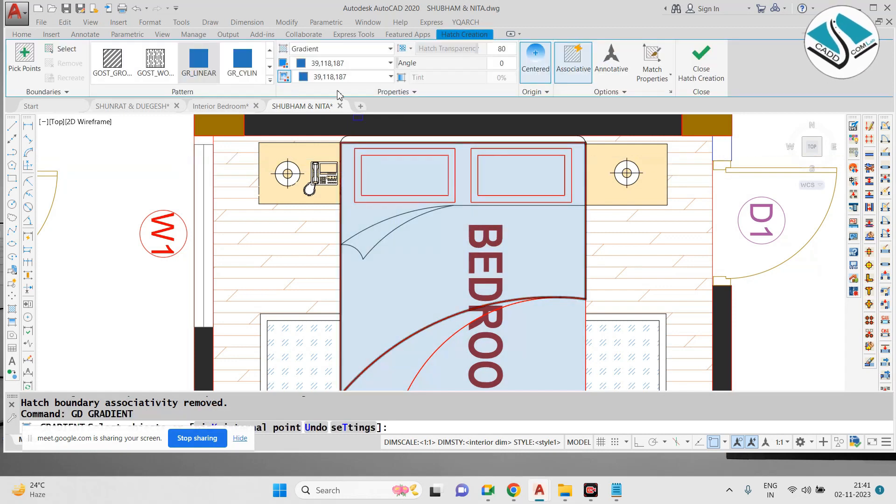
left_click(345, 63)
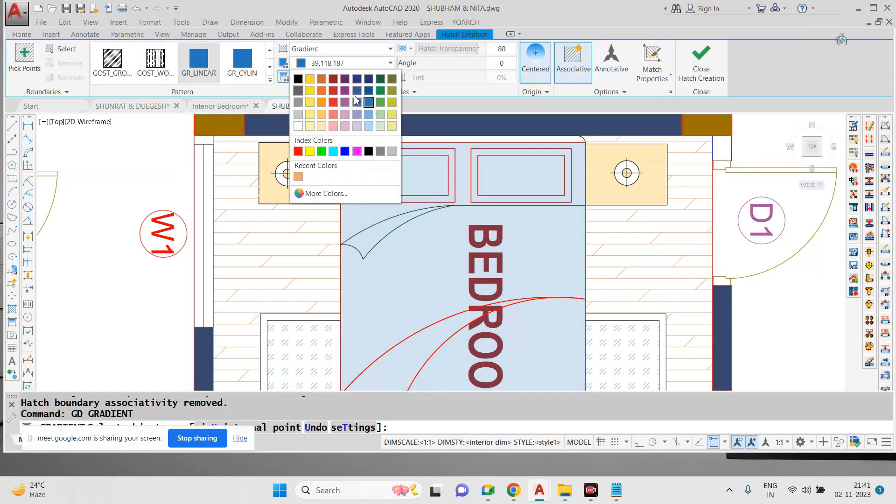
left_click(322, 90)
left_click(327, 76)
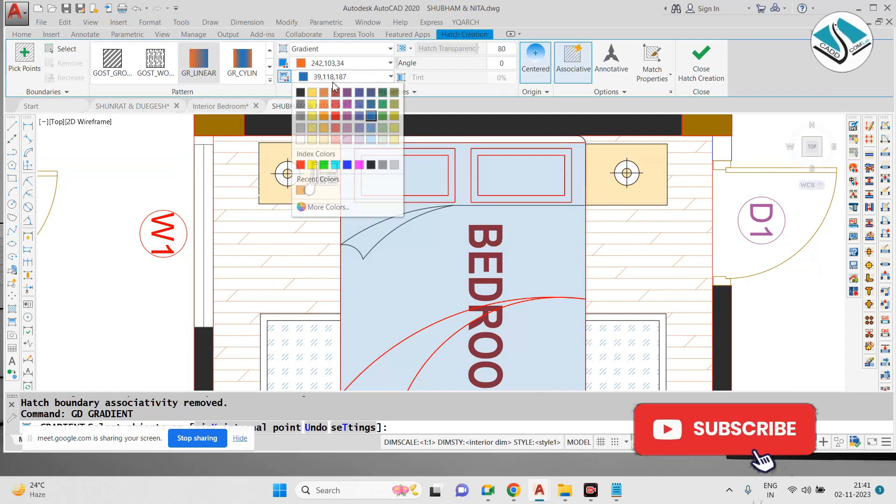
left_click(322, 104)
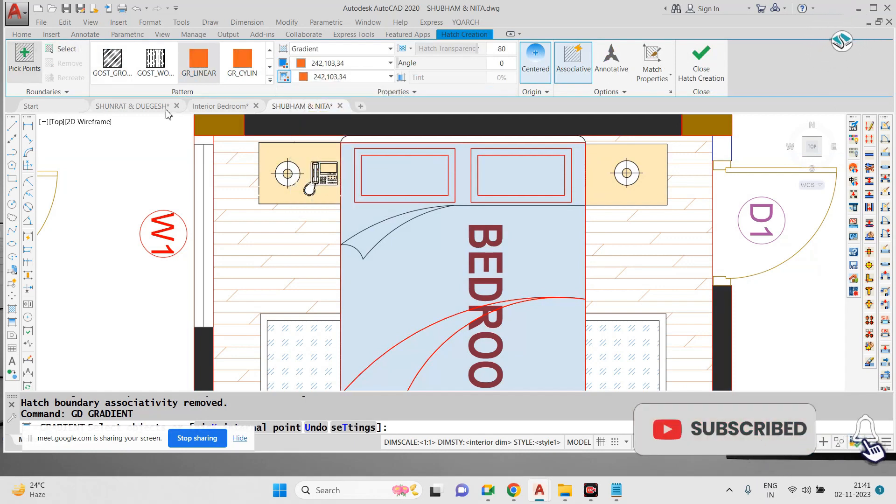
Step: Fill both pillows by picking inside them, set the transparency to 45, and finish the fill
type("k")
key("Return")
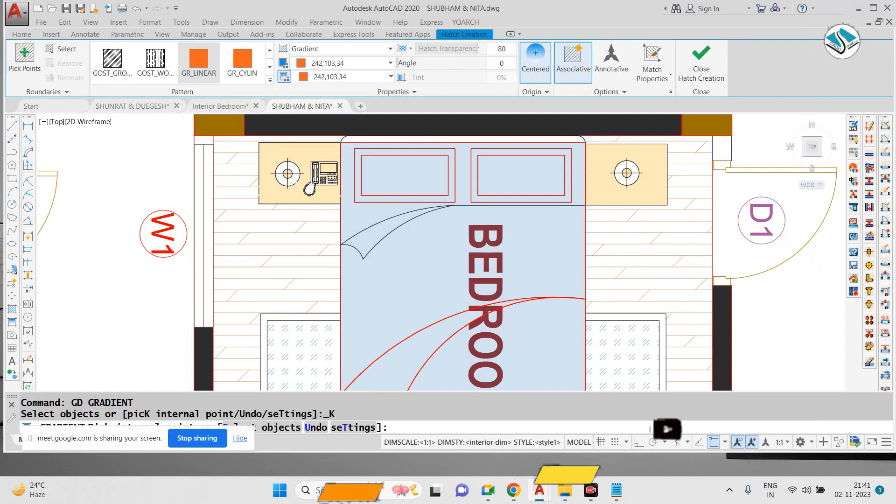
left_click(405, 175)
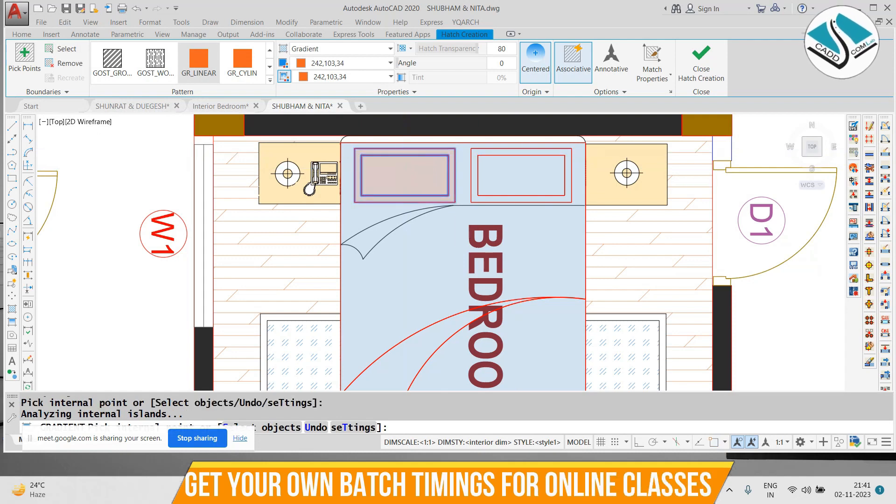
left_click(518, 160)
left_click_drag(480, 50, 429, 50)
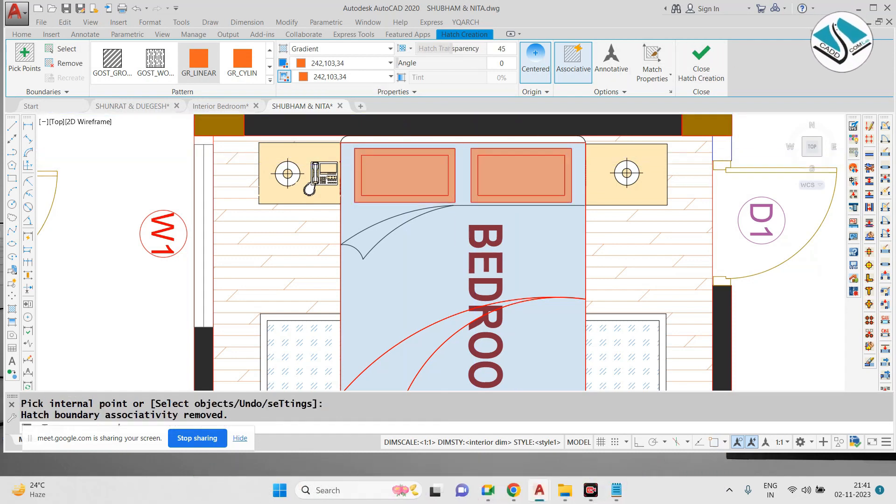
key("Return")
Step: Try to erase the BEDROOM label over the bed in the coloured plan, and undo the erasures
scroll(426, 171, "down", 3)
scroll(430, 206, "up", 5)
scroll(407, 153, "down", 3)
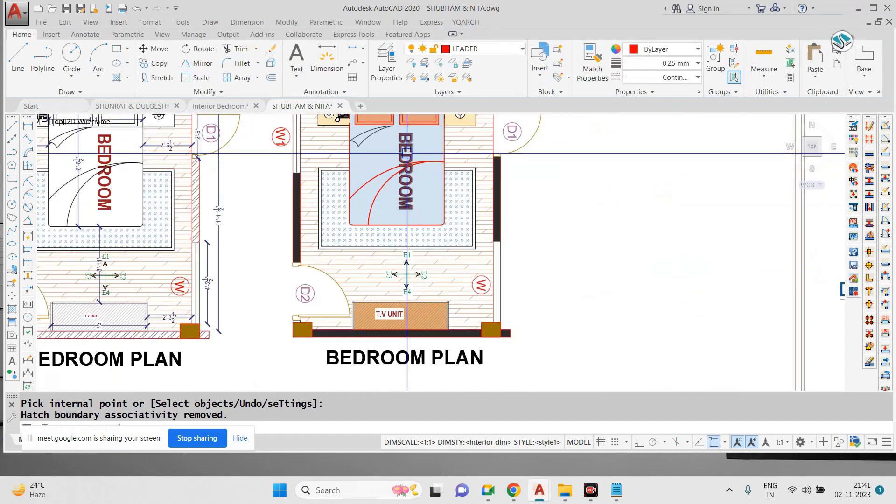
type("e")
key("Return")
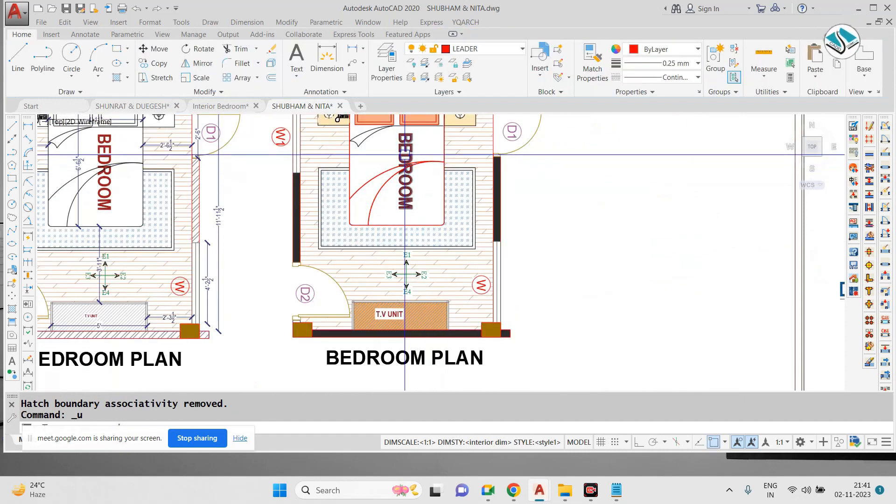
key("ctrl+z")
key("ctrl+z")
scroll(405, 155, "up", 3)
left_click(405, 156)
type("e")
key("Return")
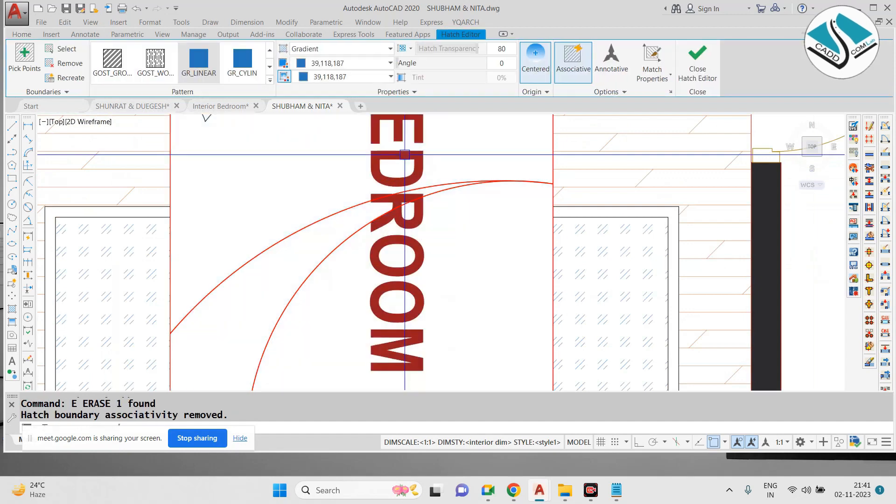
key("ctrl+z")
Step: Hide the bed's blue gradient fill so that the BEDROOM label beneath it can be selected
left_click(405, 156)
scroll(406, 158, "up", 2)
left_click(406, 157)
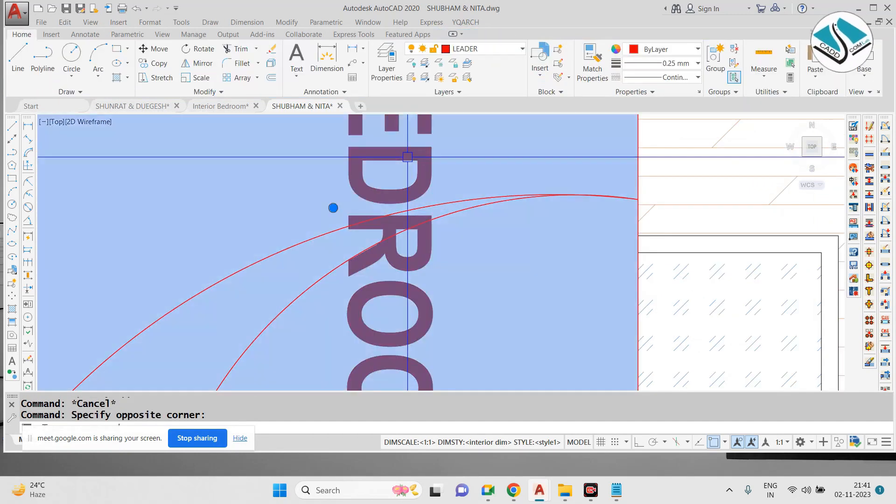
right_click(407, 157)
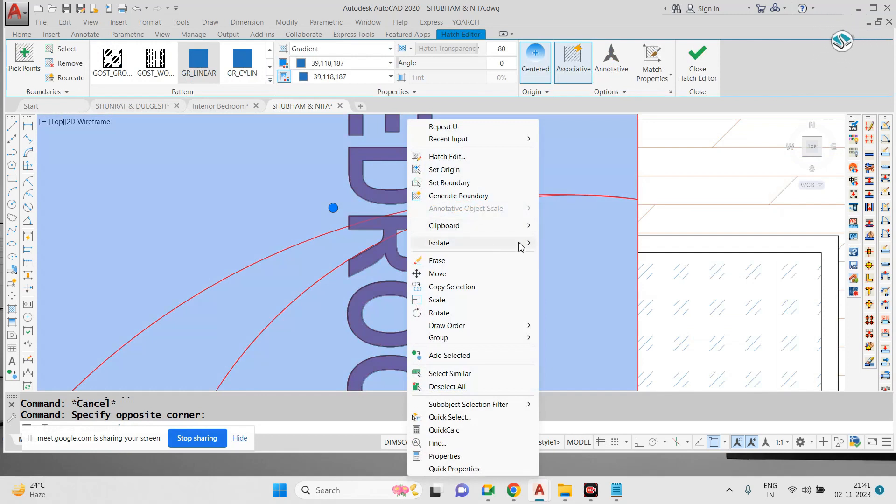
mouse_move(521, 247)
left_click(576, 260)
Step: Erase the BEDROOM label from the coloured bed and end object isolation to restore the hidden fill
left_click(442, 172)
left_click(378, 184)
type("e")
key("Return")
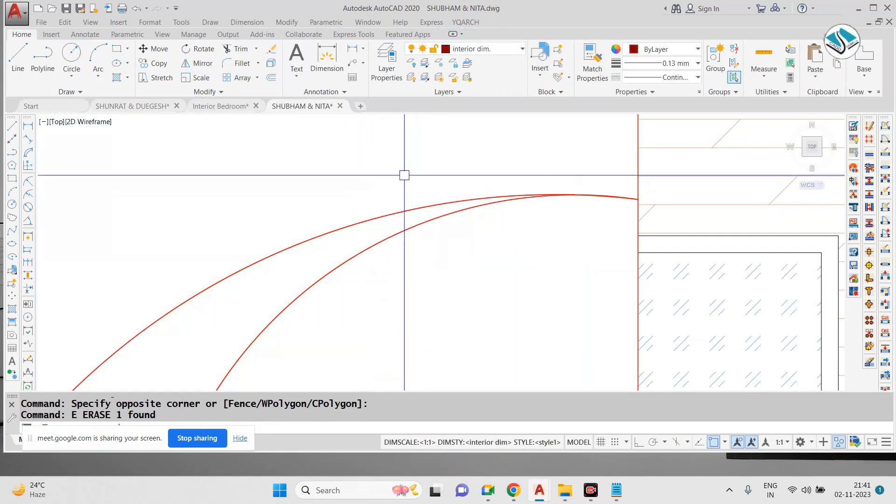
right_click(404, 175)
left_click(587, 257)
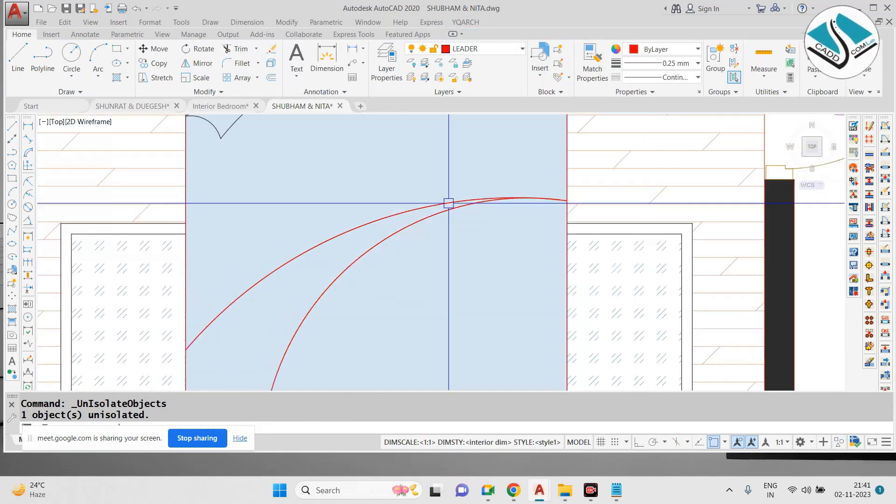
scroll(560, 243, "down", 5)
key("Escape")
scroll(592, 241, "up", 2)
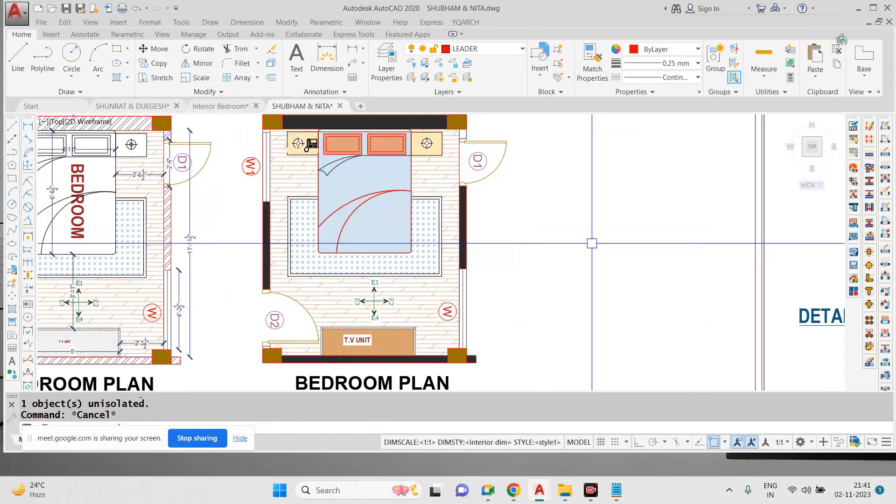
Step: Switch to the reference bedroom drawing and examine its coloured plan and the title beneath it
scroll(578, 239, "down", 2)
left_click(161, 107)
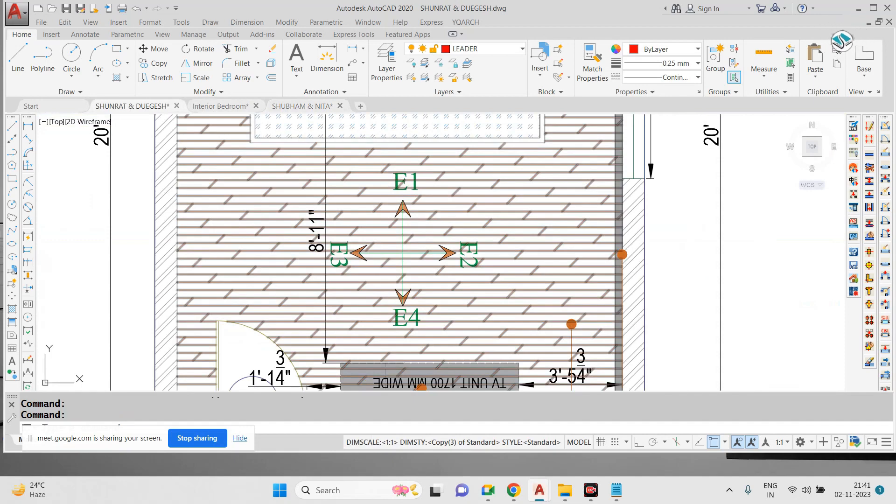
scroll(408, 223, "down", 4)
key("Escape")
scroll(747, 326, "up", 5)
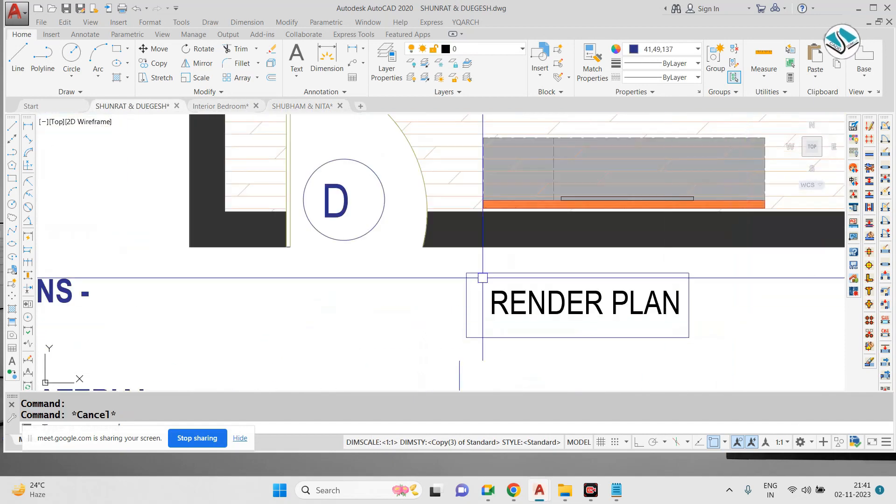
scroll(483, 278, "down", 5)
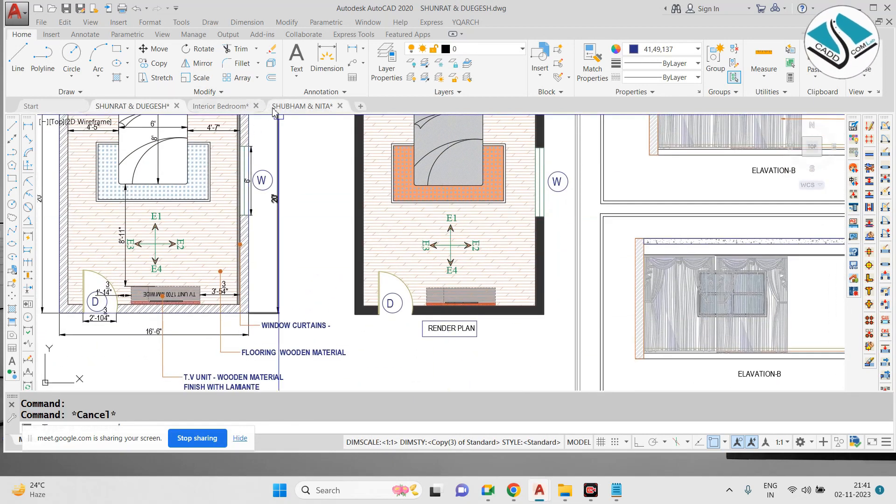
Step: Return to the working drawing and change the coloured plan's title to RENDER PLAN
left_click(304, 107)
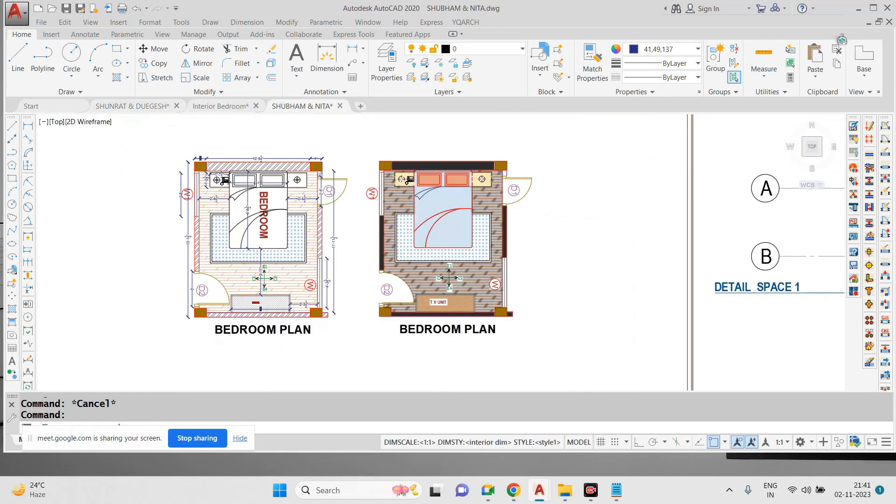
scroll(436, 332, "up", 3)
key("Escape")
left_click(432, 279)
double_click(436, 280)
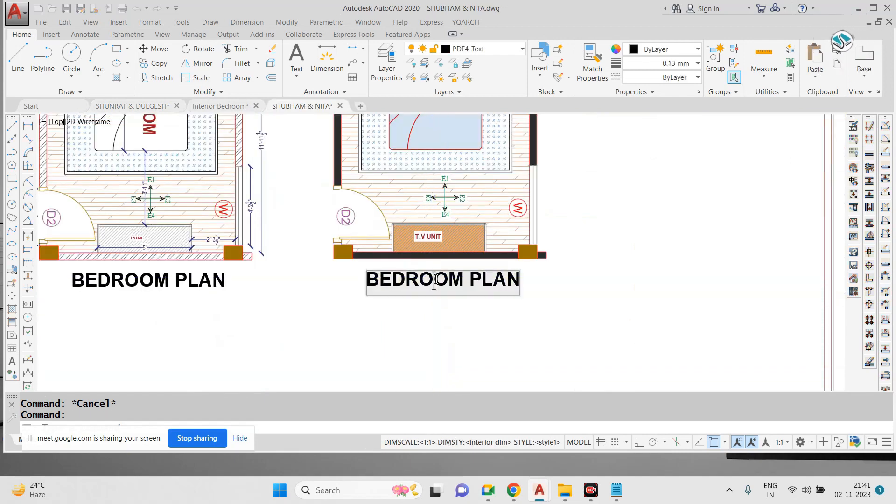
type("RENDE")
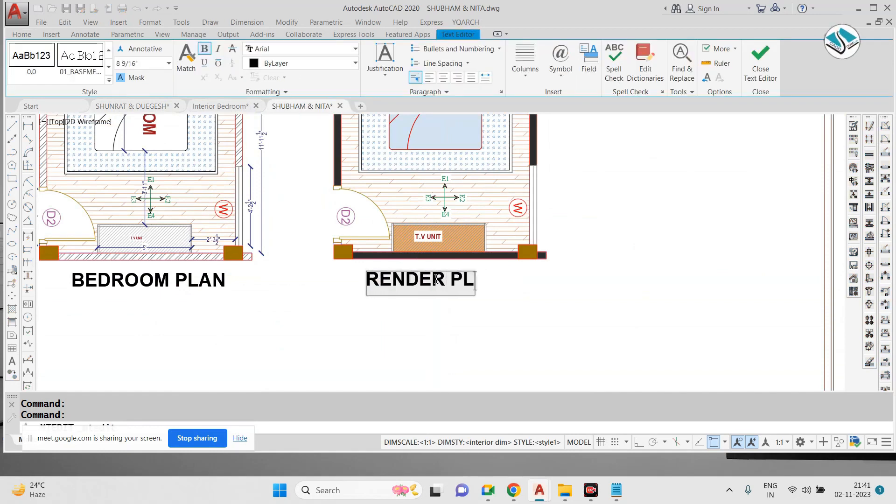
left_click(450, 305)
Step: Move the bedroom plan and the render plan together horizontally, farther away from the Detail Space 1 layout
scroll(448, 262, "down", 5)
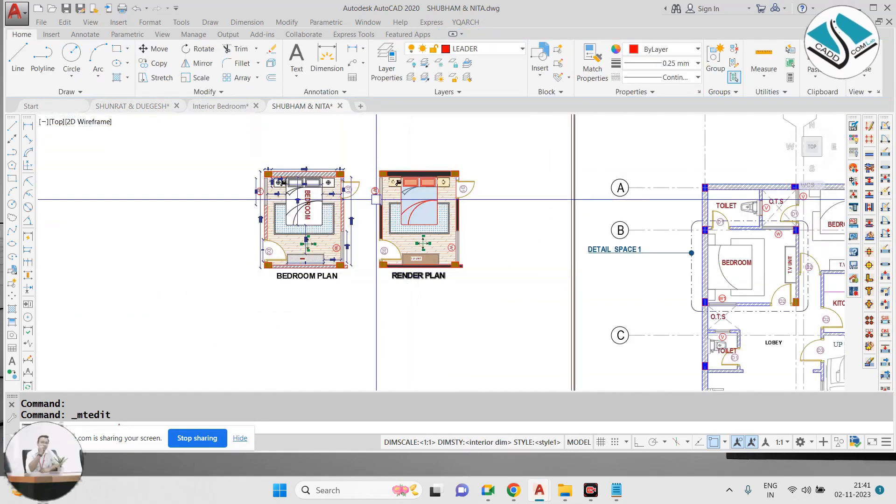
scroll(457, 211, "up", 3)
left_click(551, 132)
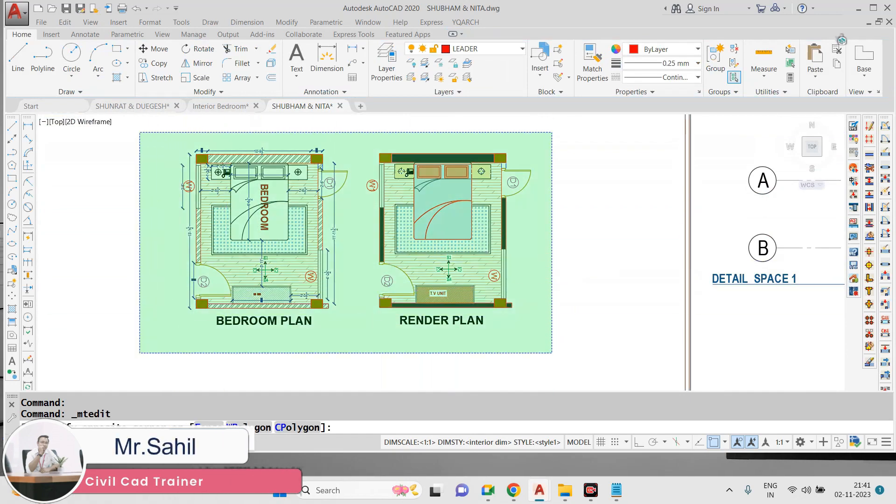
left_click(140, 353)
middle_click_drag(336, 317, 528, 286)
type("m")
key("space")
left_click(495, 281)
left_click(285, 281)
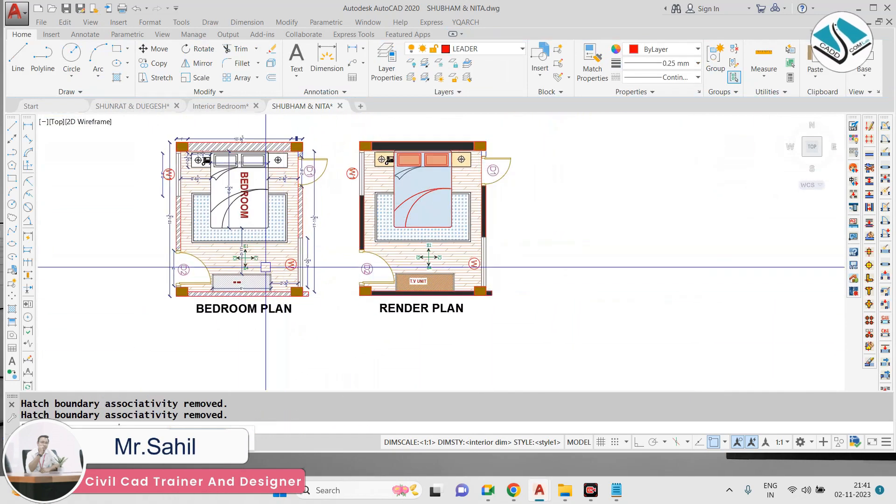
scroll(290, 202, "up", 2)
scroll(291, 202, "down", 2)
scroll(299, 154, "up", 3)
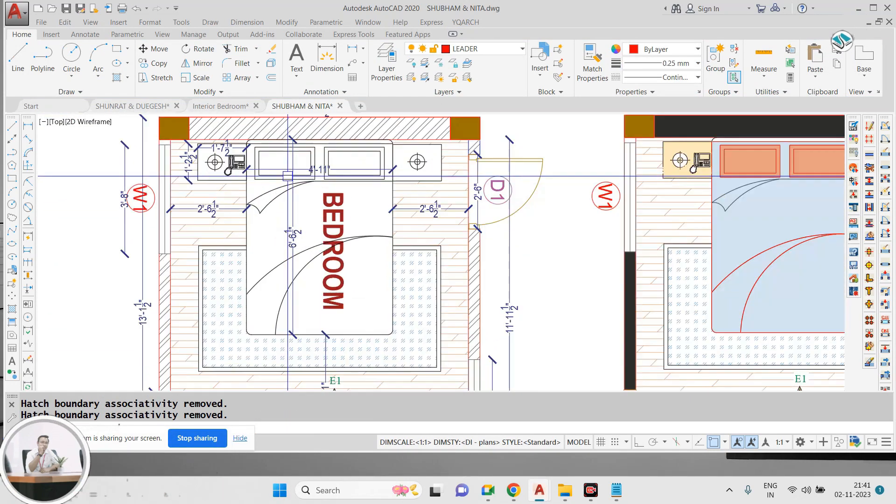
Step: Copy the dimensioned bedroom plan with its title horizontally, well away from the original and the render plan
scroll(480, 194, "down", 2)
scroll(396, 186, "up", 1)
scroll(405, 186, "down", 2)
scroll(479, 197, "up", 2)
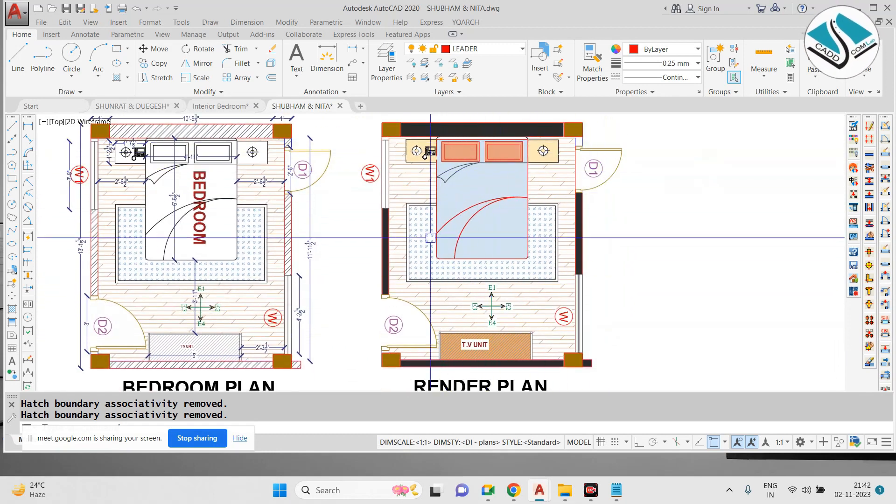
scroll(429, 186, "down", 2)
left_click(386, 126)
left_click(128, 347)
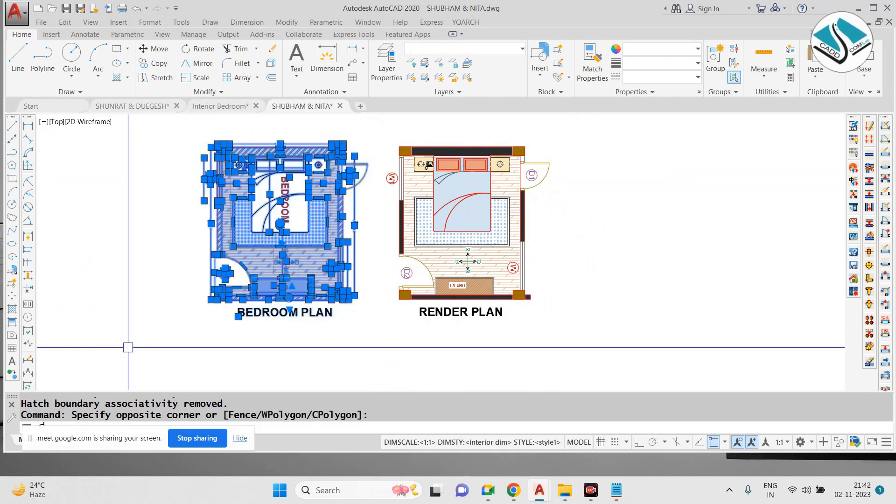
type("co")
key("Return")
left_click(309, 241)
middle_click_drag(135, 244, 510, 244)
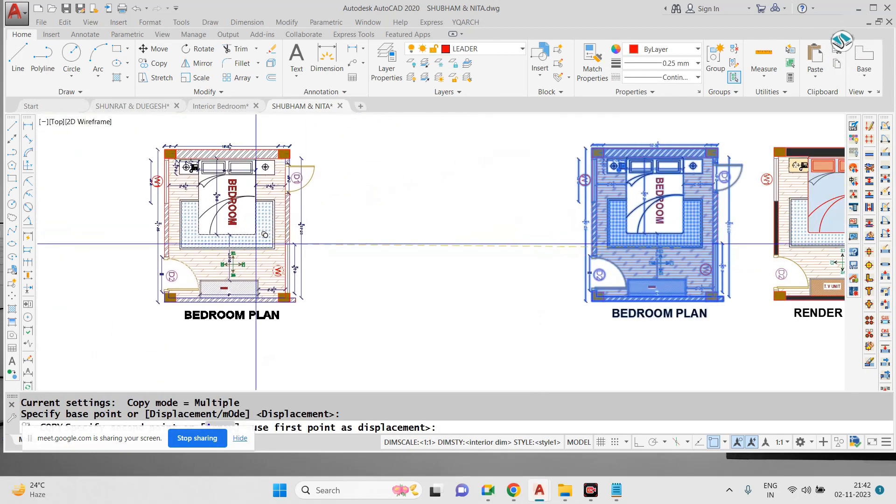
scroll(256, 244, "down", 2)
left_click(250, 241)
key("Escape")
scroll(243, 240, "up", 2)
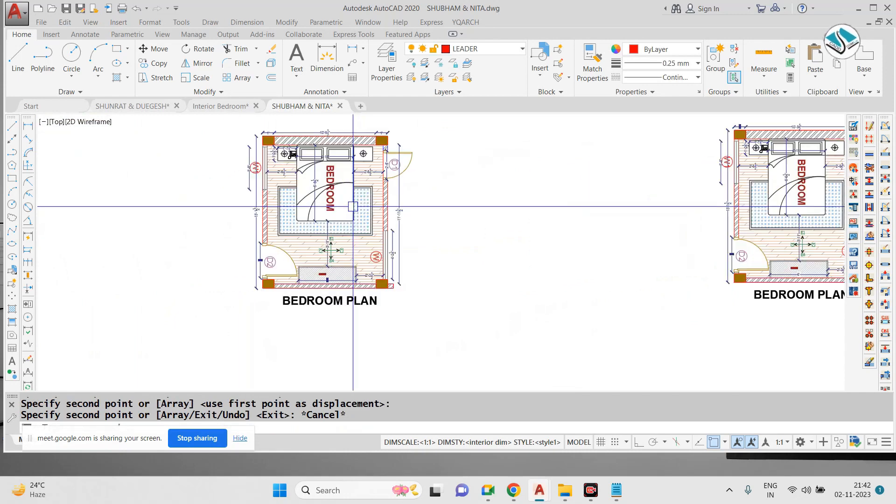
Step: Place vertical construction lines through the inner and outer faces of both side walls of the copied bedroom plan
type("xl")
key("Return")
type("v")
key("Return")
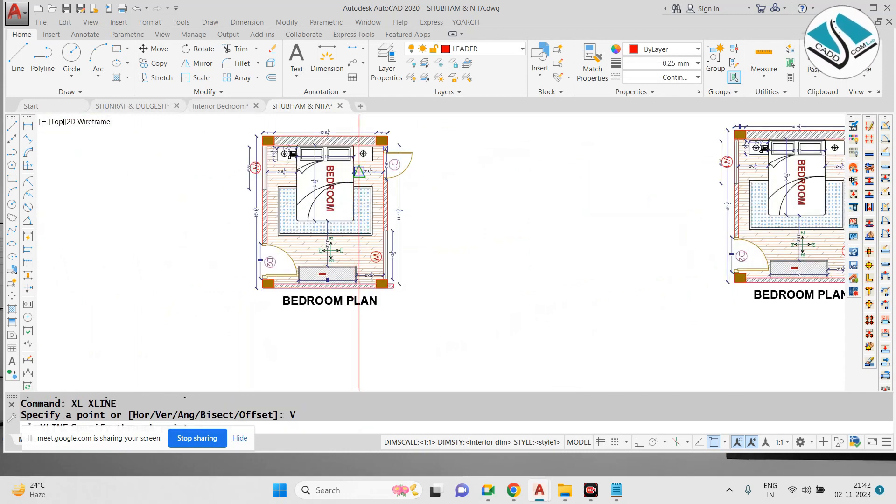
scroll(265, 132, "up", 10)
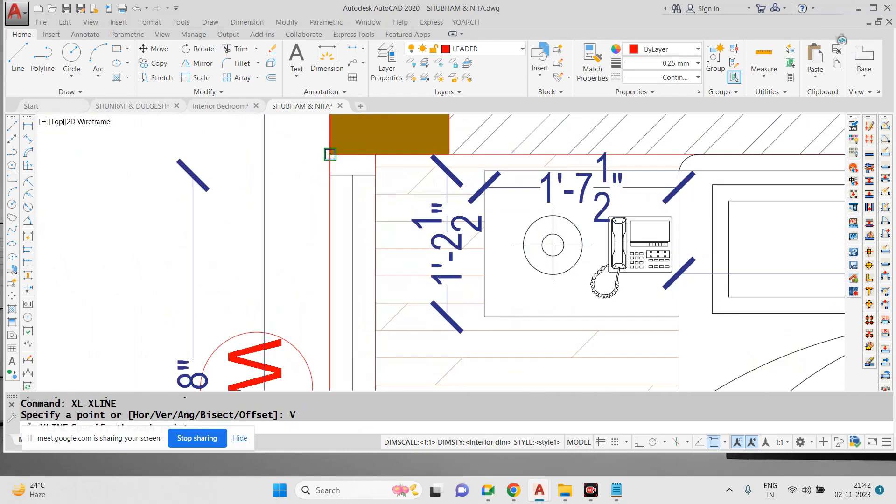
left_click(375, 155)
scroll(376, 155, "down", 8)
scroll(598, 149, "up", 8)
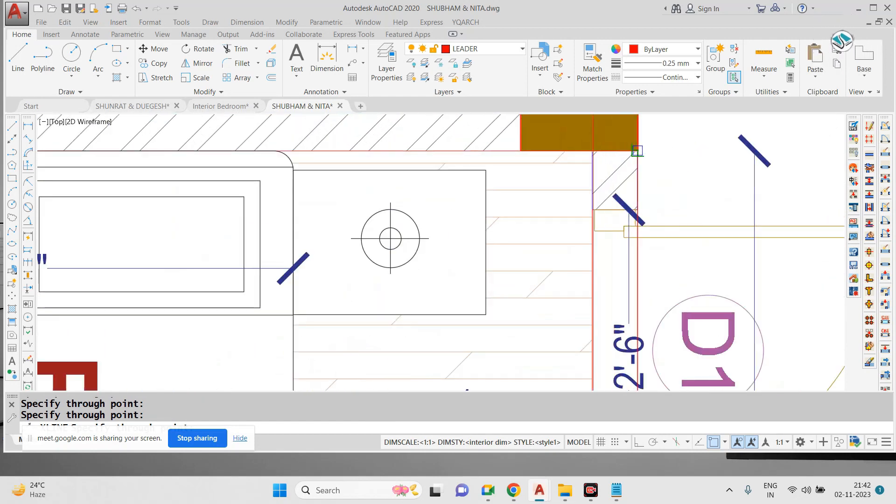
left_click(638, 151)
scroll(480, 152, "down", 10)
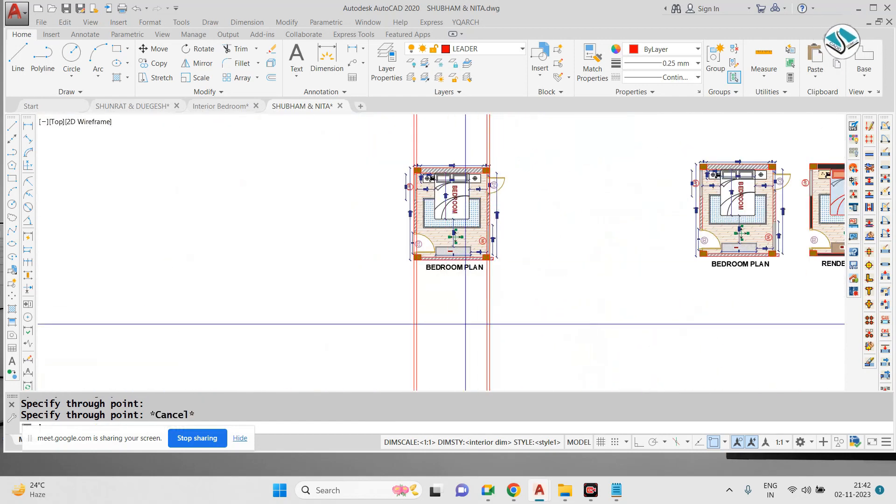
Step: Draw a horizontal line below the copied plan's title, crossing all the vertical wall construction lines
middle_click_drag(487, 308, 419, 171)
type("l")
key("Return")
left_click(298, 248)
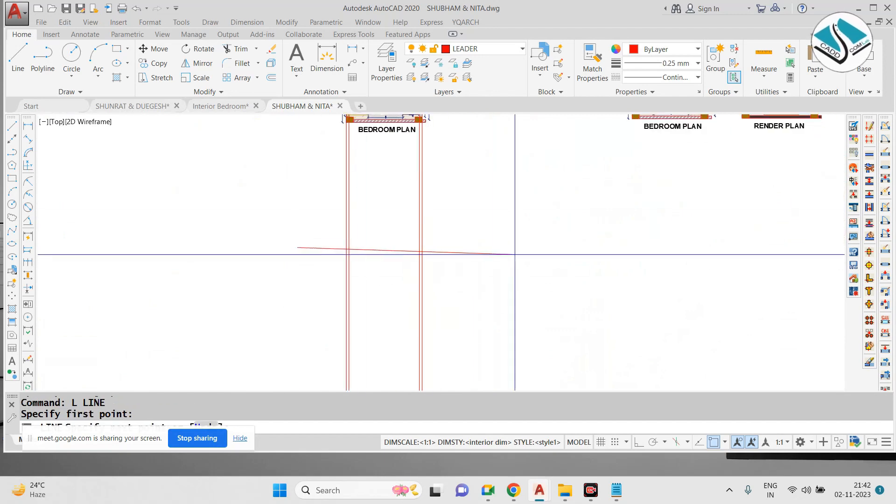
left_click(637, 443)
left_click(494, 247)
key("Escape")
Step: Trim the construction lines below the horizontal line and the line's ends beyond the outer wall lines
type("tr")
key("Return")
left_click(473, 196)
left_click(442, 297)
left_click(476, 276)
left_click(250, 316)
left_click(309, 270)
key("Escape")
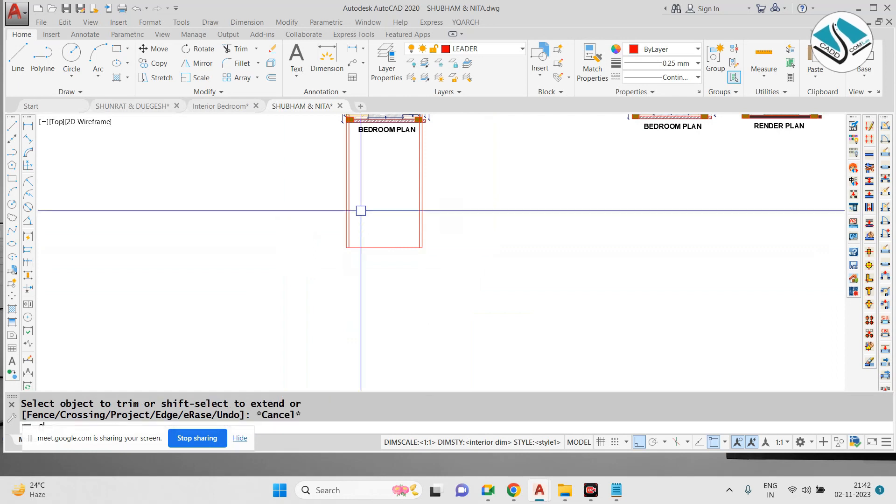
Step: Offset the horizontal base line 10 feet upward to set the elevation's height
type("o")
key("Return")
type("10'")
key("Return")
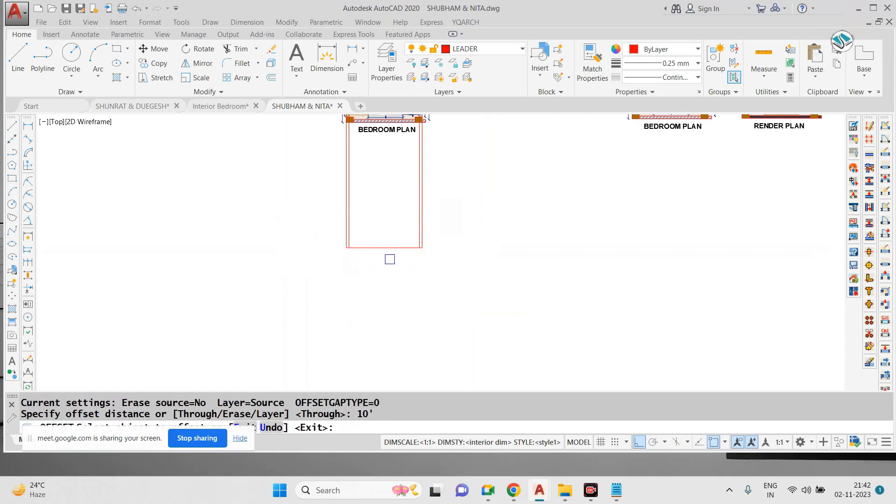
left_click(392, 247)
left_click(390, 222)
key("Return")
Step: Offset the elevation's upper horizontal line 9 inches downward
type("o")
key("Return")
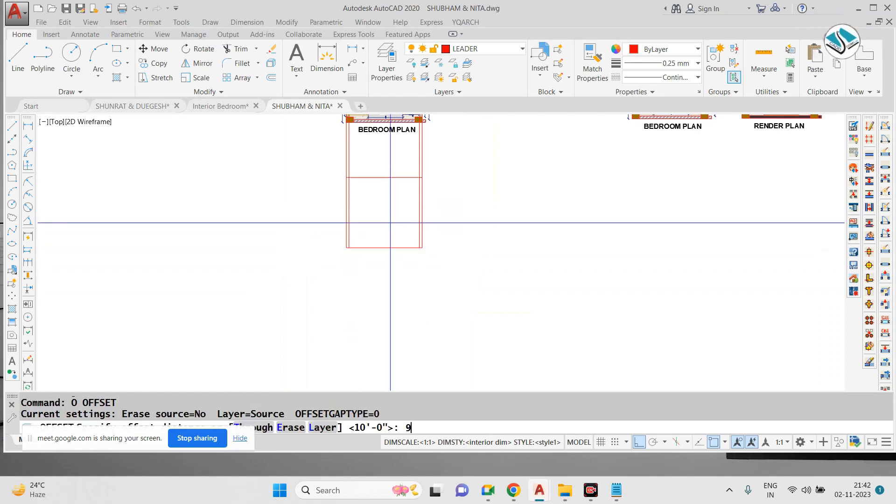
type("9")
key("Return")
left_click(379, 177)
left_click(380, 219)
key("Escape")
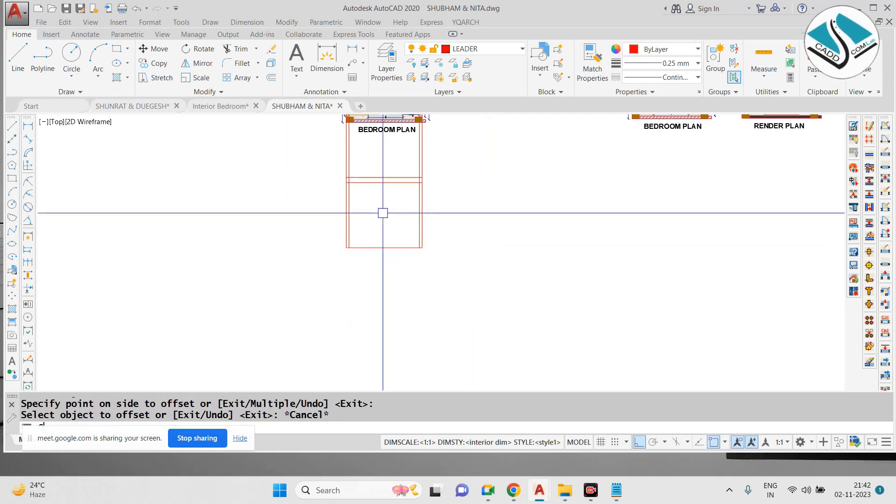
Step: Offset the elevation's base line 6 inches upward
type("o")
key("Return")
type("6")
left_click(391, 248)
left_click(395, 232)
key("Escape")
Step: Erase the 9-inch inner line and offset the elevation's upper horizontal line 6 inches downward instead
type("tr")
key("Return")
scroll(394, 155, "up", 2)
key("Return")
key("Escape")
left_click(394, 224)
type("et o")
key("Return")
type("6")
key("Return")
left_click(350, 215)
left_click(369, 235)
key("Escape")
Step: Trim off the vertical wall lines above the elevation's upper horizontal line
type("tr")
key("Return")
key("Return")
left_click(485, 153)
left_click(124, 186)
Step: Trim the elevation's inner horizontal lines back to the inner faces of both side walls at the corners
scroll(248, 195, "up", 5)
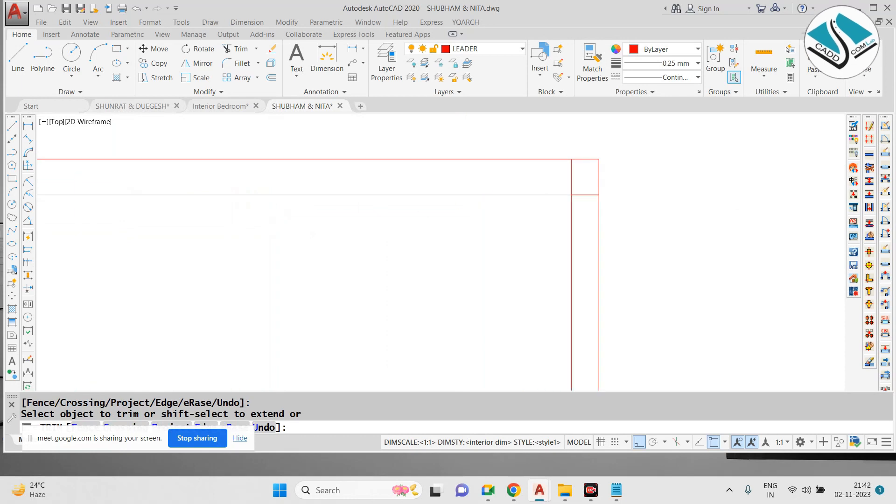
scroll(476, 164, "down", 7)
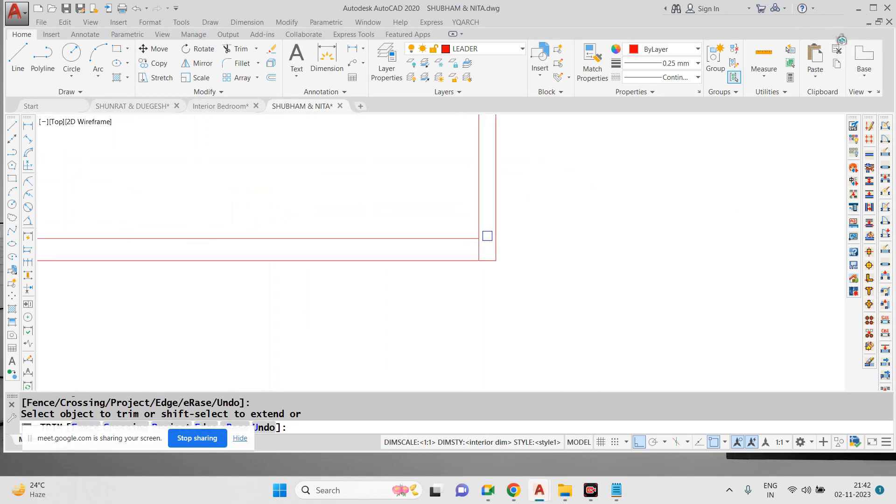
left_click(493, 236)
scroll(449, 237, "down", 4)
scroll(308, 242, "up", 6)
left_click(218, 224)
scroll(309, 273, "down", 4)
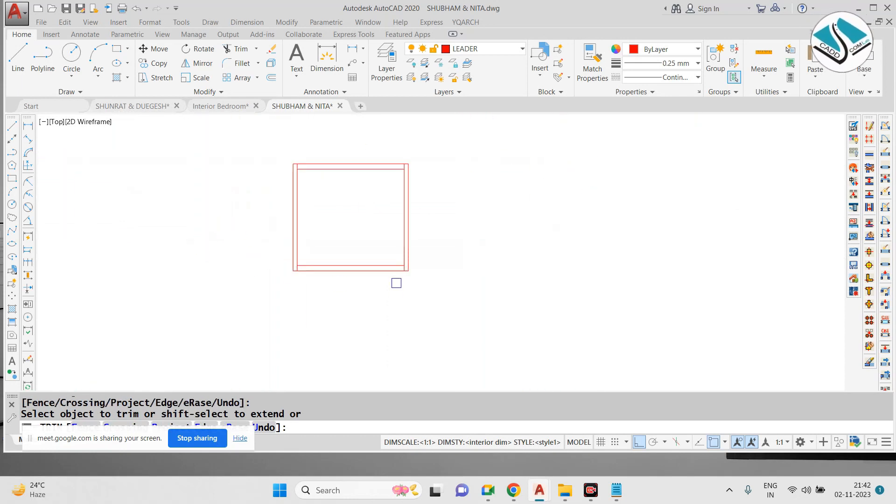
scroll(397, 269, "down", 4)
key("Escape")
Step: Place vertical construction lines through both side edges of the plan's left bedside table, down to the elevation frame
scroll(408, 238, "up", 3)
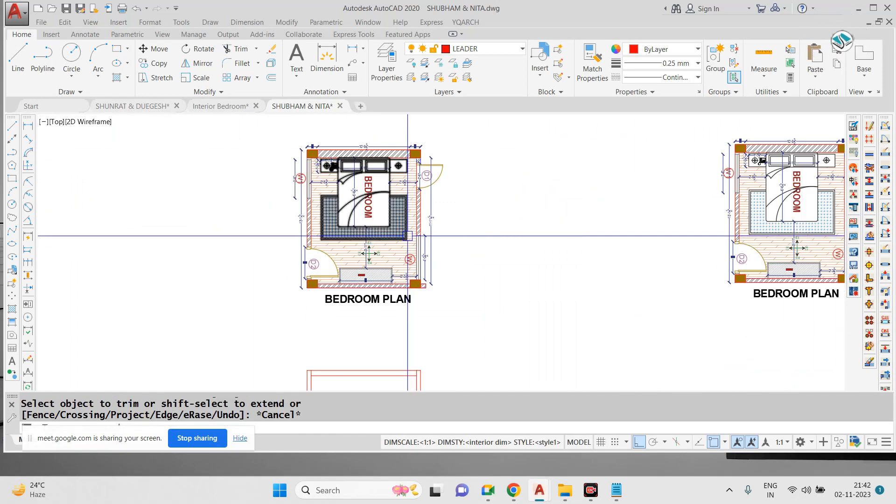
type("XL")
key("Return")
type("V")
key("Return")
scroll(311, 154, "up", 8)
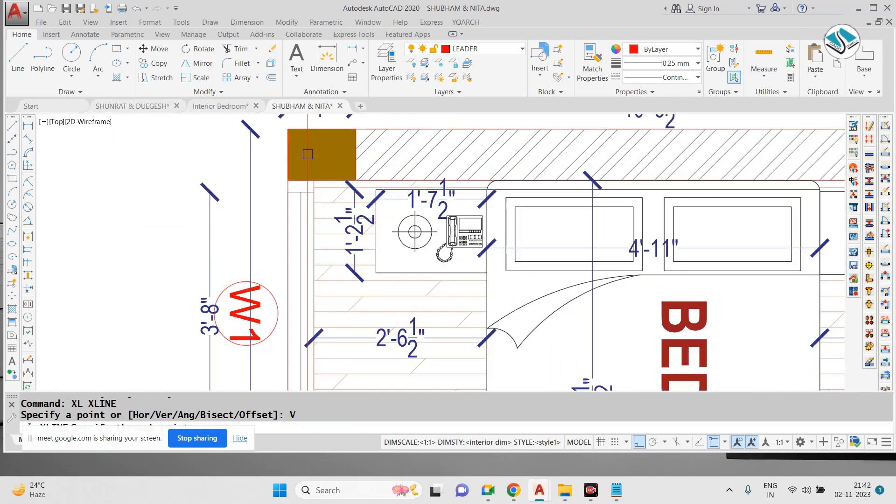
scroll(354, 169, "down", 5)
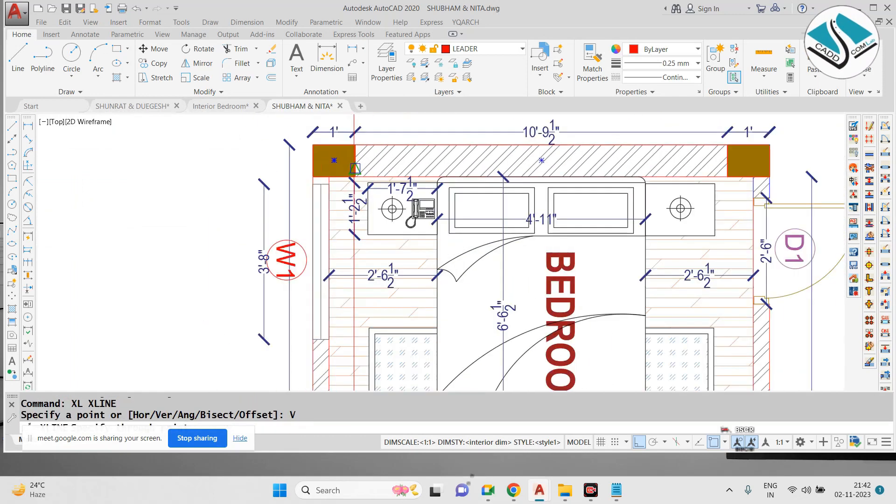
scroll(355, 178, "up", 5)
scroll(359, 196, "down", 4)
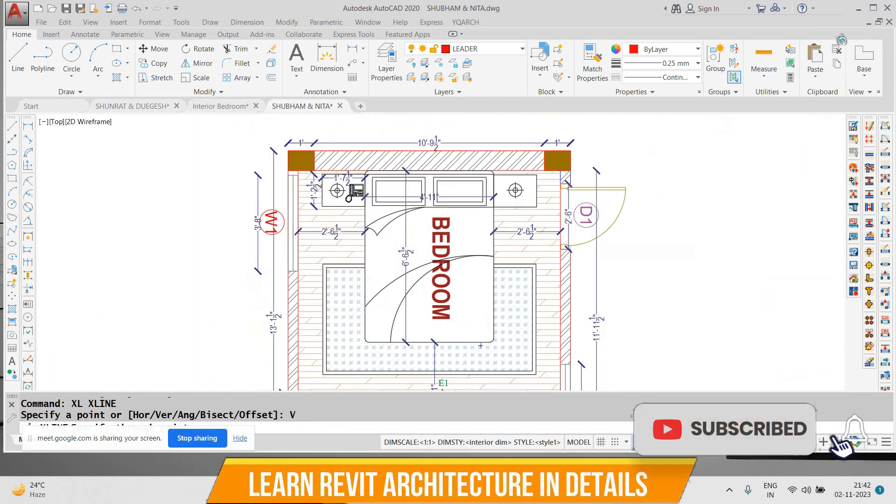
scroll(359, 197, "down", 3)
scroll(351, 194, "up", 6)
scroll(304, 149, "up", 5)
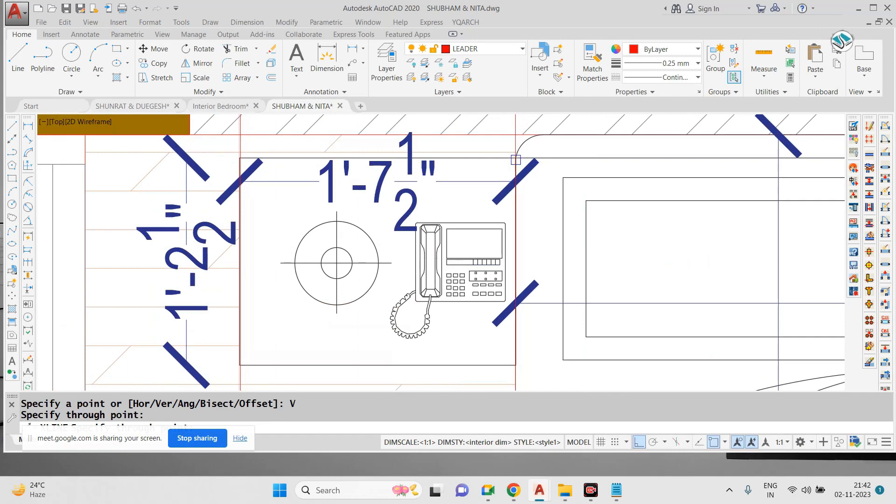
left_click(516, 158)
scroll(333, 156, "down", 2)
Step: Add vertical construction lines through the bed's right edge and the right bedside table's outer edge
middle_click_drag(783, 171, 268, 163)
scroll(442, 155, "up", 4)
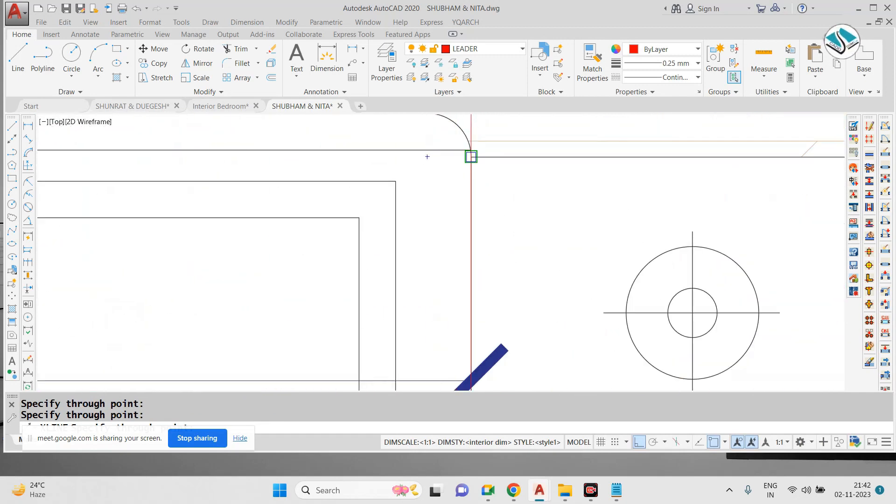
left_click(471, 157)
scroll(412, 159, "down", 2)
scroll(722, 158, "down", 3)
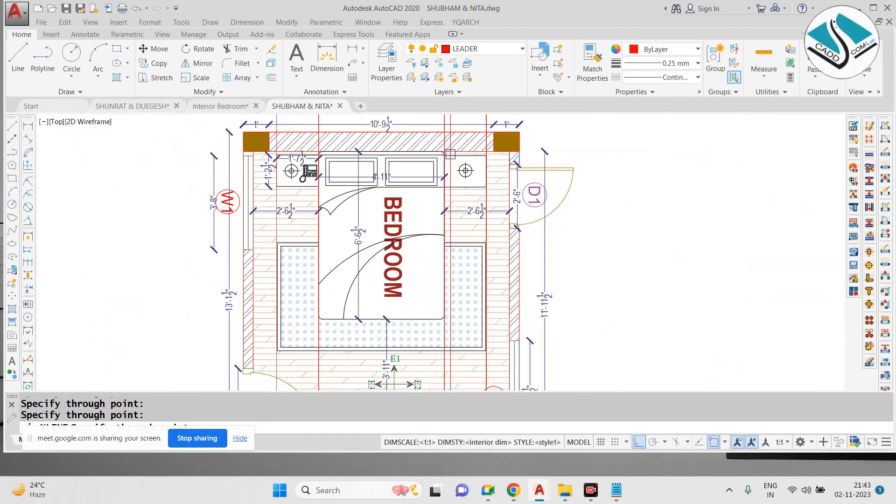
key("Escape")
scroll(402, 262, "up", 3)
scroll(395, 273, "up", 5)
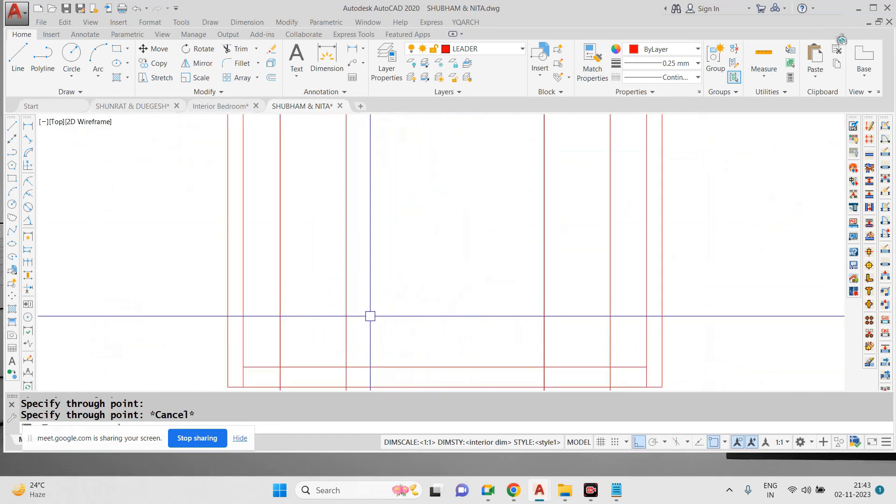
key("Escape")
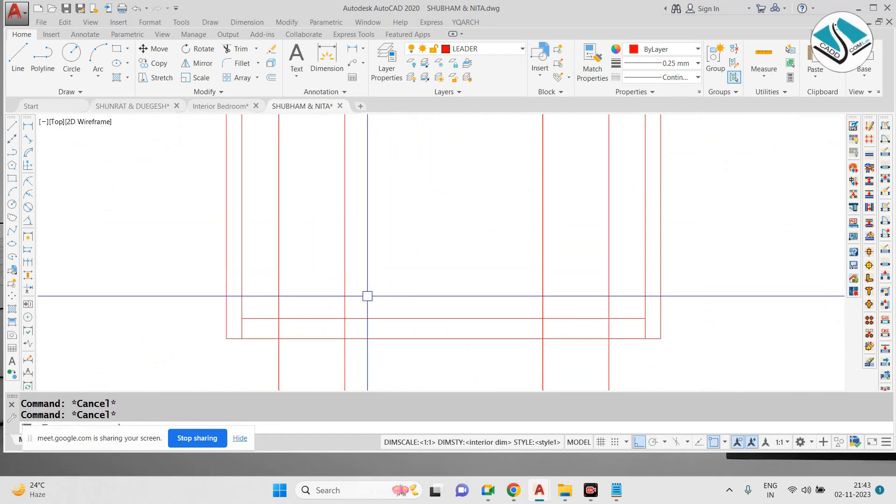
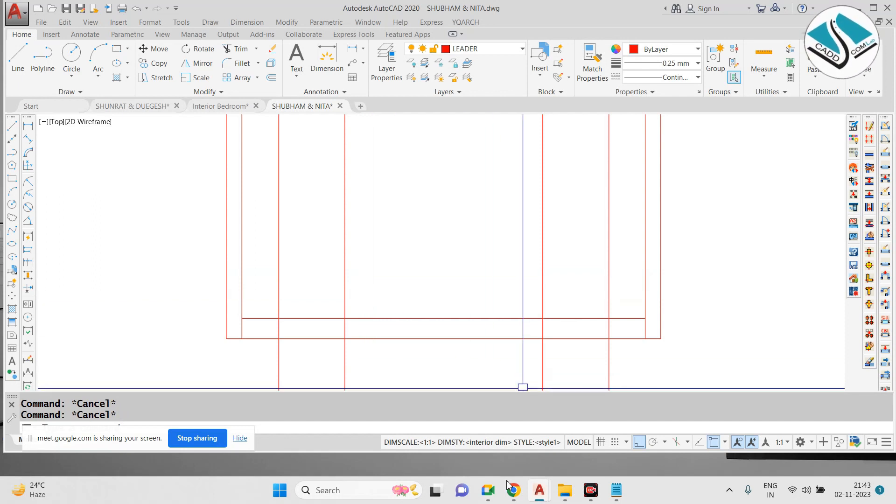
Step: Switch to Chrome and open google.co.in in a new tab
mouse_move(513, 491)
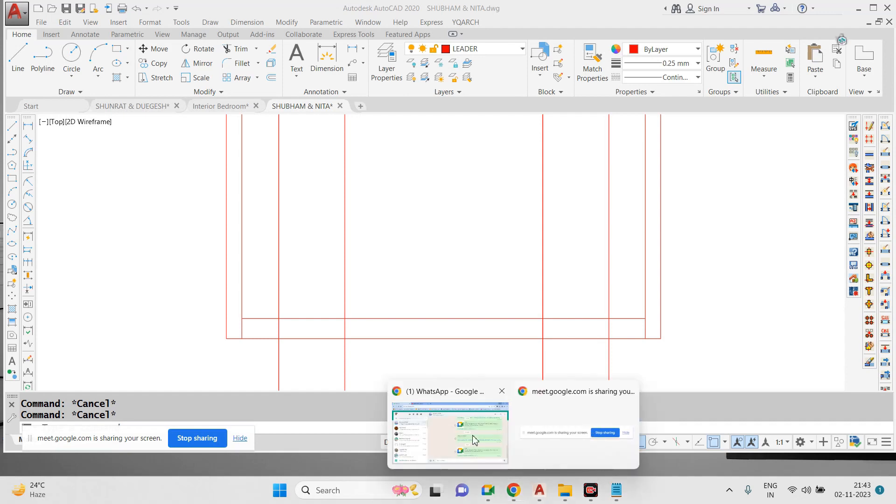
left_click(473, 440)
left_click(228, 9)
left_click(297, 10)
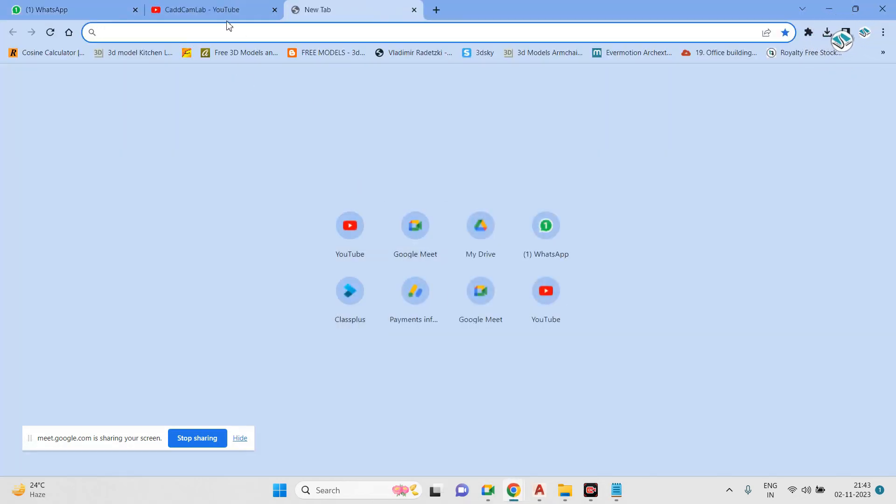
type("GOO")
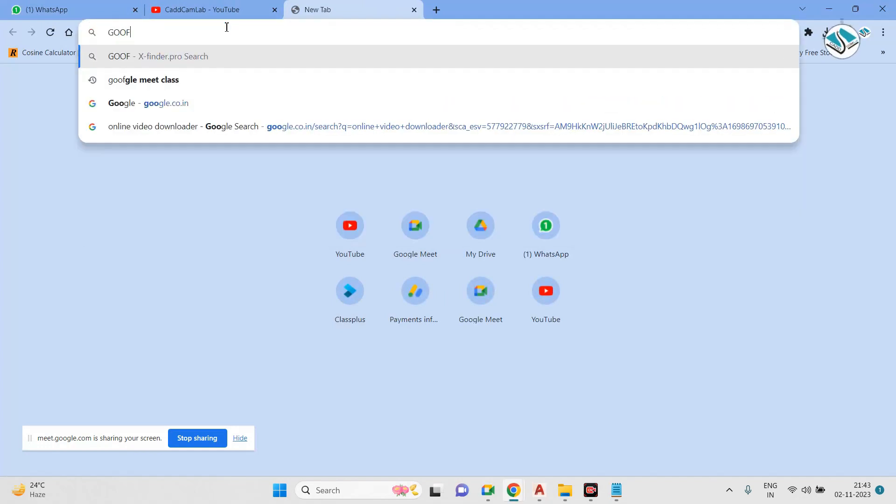
key("Down")
key("Return")
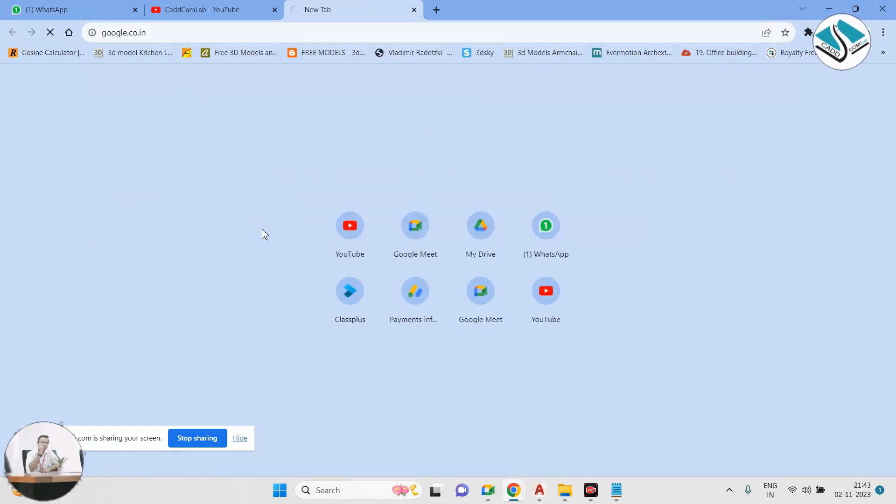
Step: Search Google for "3d elevations"
left_click(332, 215)
type("3D ELEVAT")
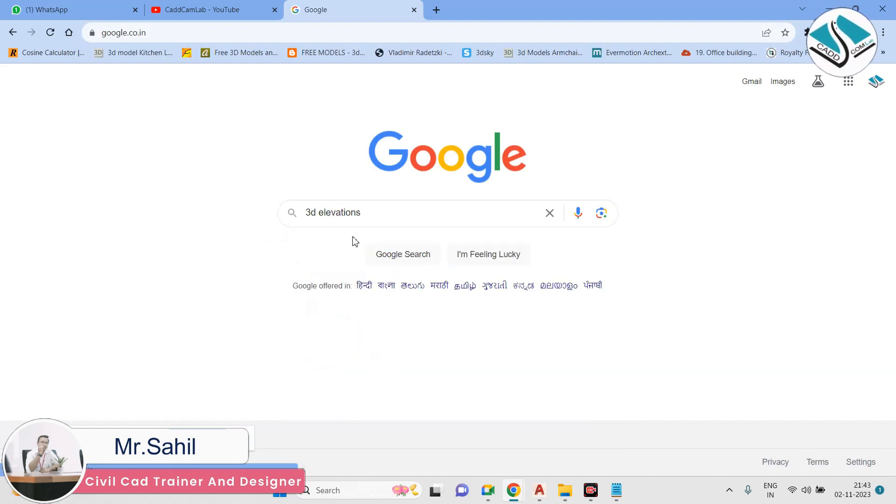
left_click(353, 238)
Step: Change the search to "3d BEDROOM" and browse the image results for bedroom design references
left_click(183, 96)
key("BackSpace")
key("BackSpace")
key("BackSpace")
key("BackSpace")
key("BackSpace")
key("BackSpace")
key("BackSpace")
key("BackSpace")
key("BackSpace")
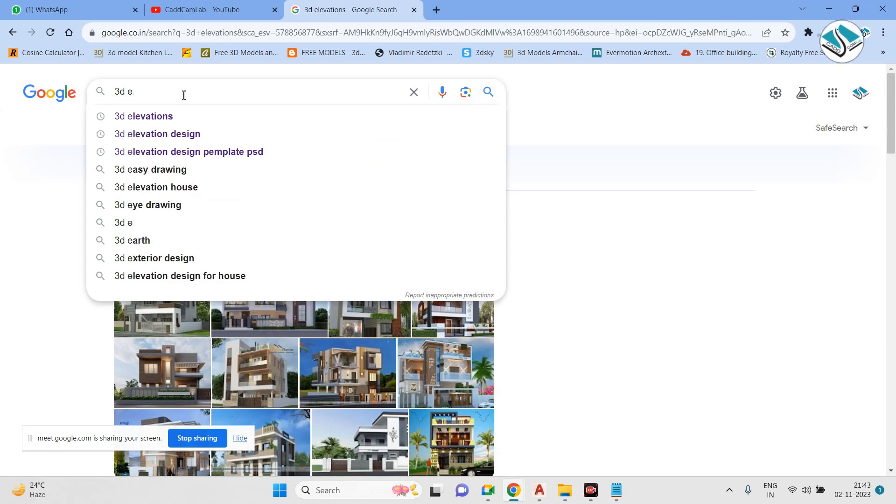
type("BEDROOM")
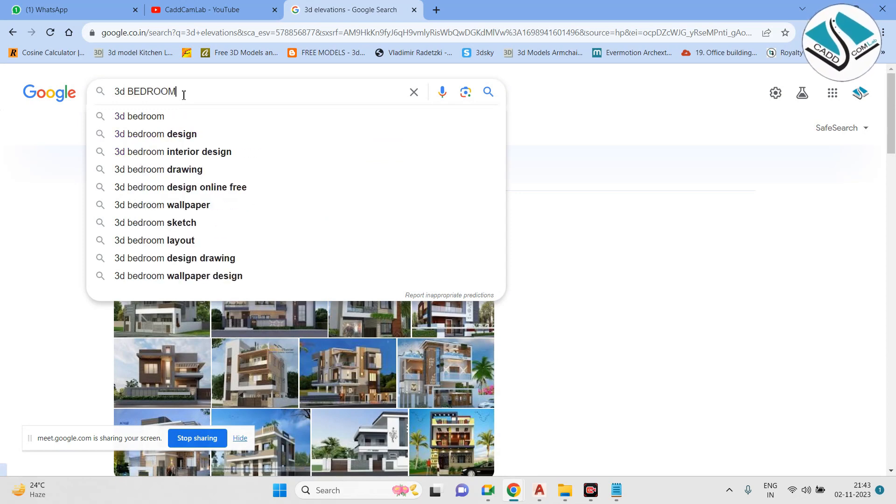
key("Return")
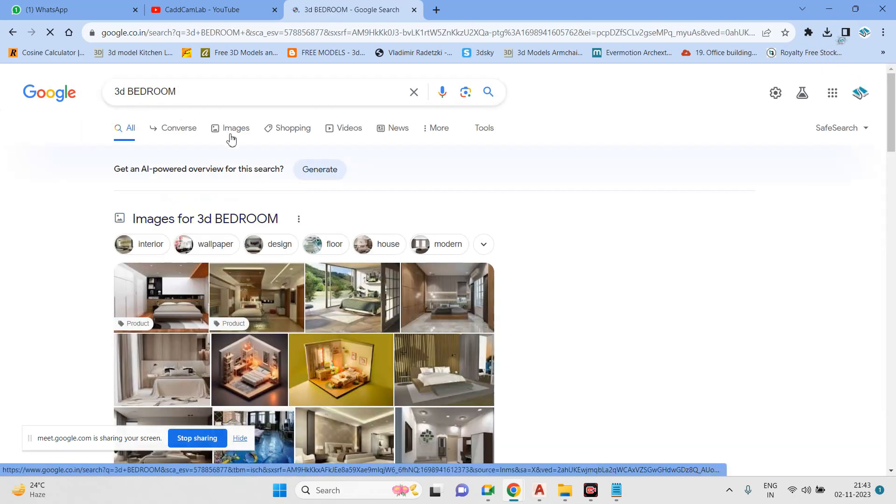
left_click(234, 136)
scroll(327, 229, "down", 1)
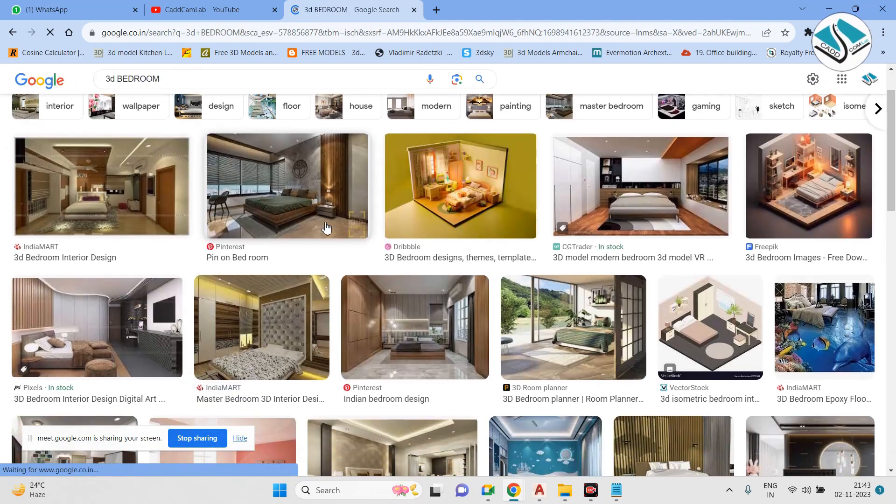
Step: Browse the bedroom image results and preview the 3Dzip bedroom with the slatted wall behind the bed
scroll(326, 229, "down", 1)
scroll(420, 246, "down", 1)
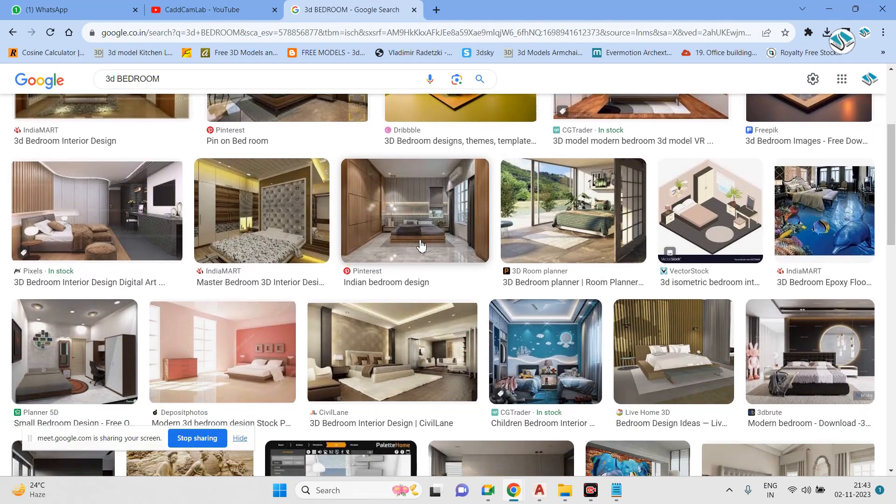
scroll(324, 258, "down", 2)
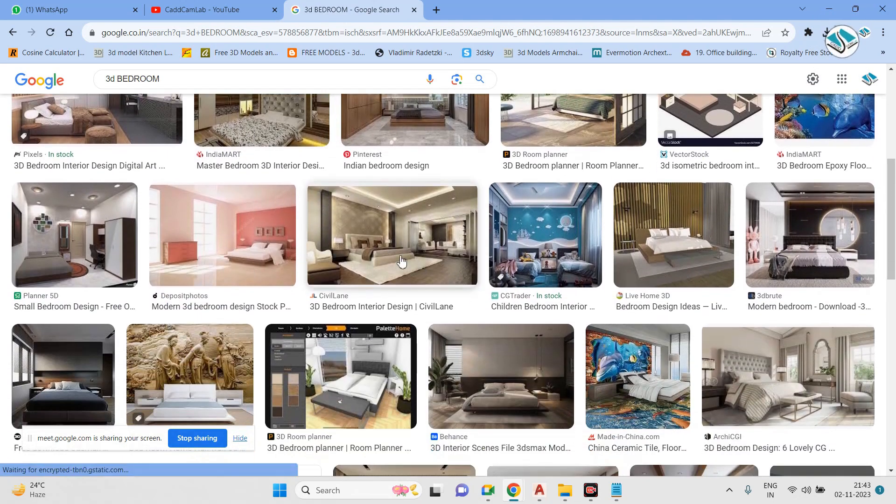
scroll(402, 262, "down", 1)
scroll(466, 276, "down", 2)
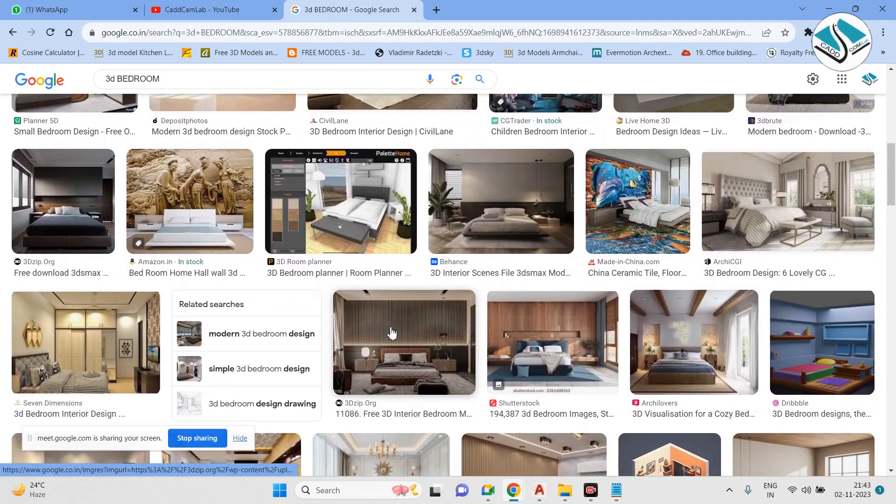
left_click(391, 333)
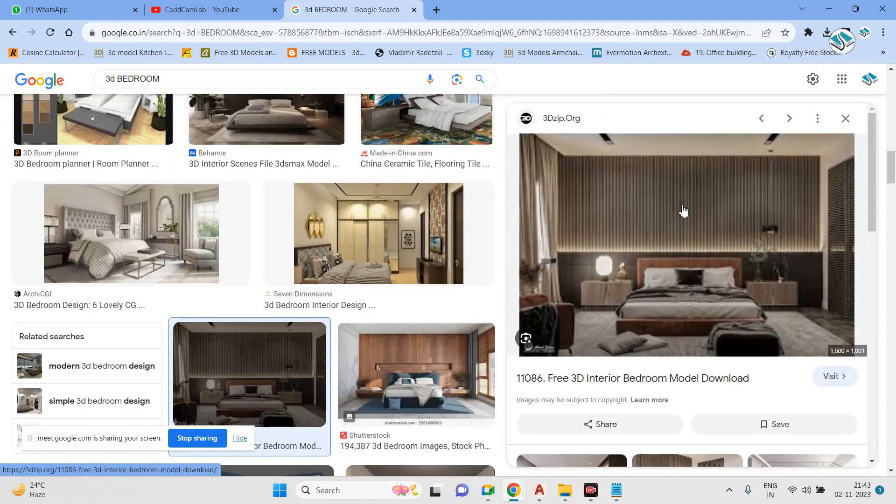
Step: Browse the related images, preview the CGTrader bedroom interior, and return to the 3Dzip slatted-wall bedroom preview
scroll(684, 218, "down", 3)
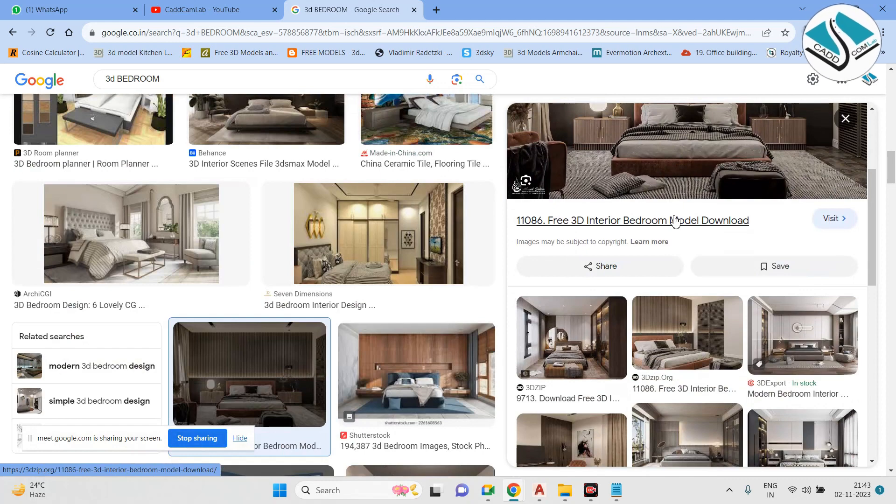
scroll(675, 220, "down", 2)
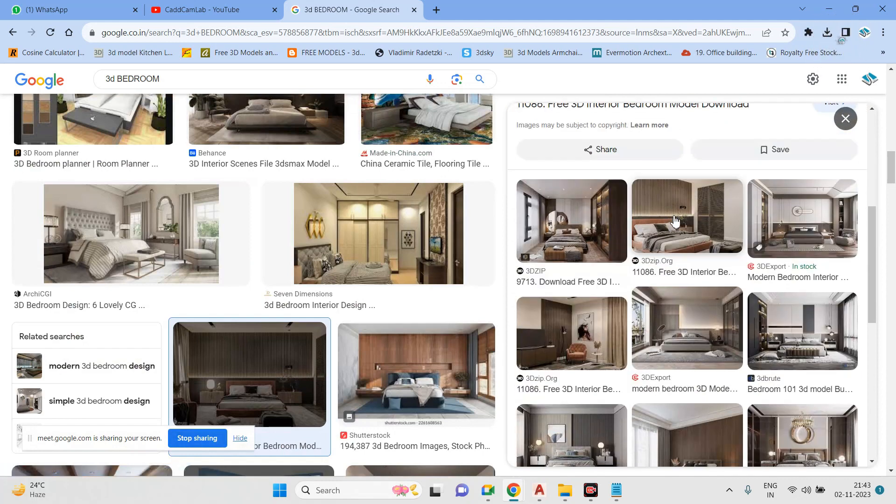
scroll(675, 221, "down", 1)
scroll(675, 221, "down", 1)
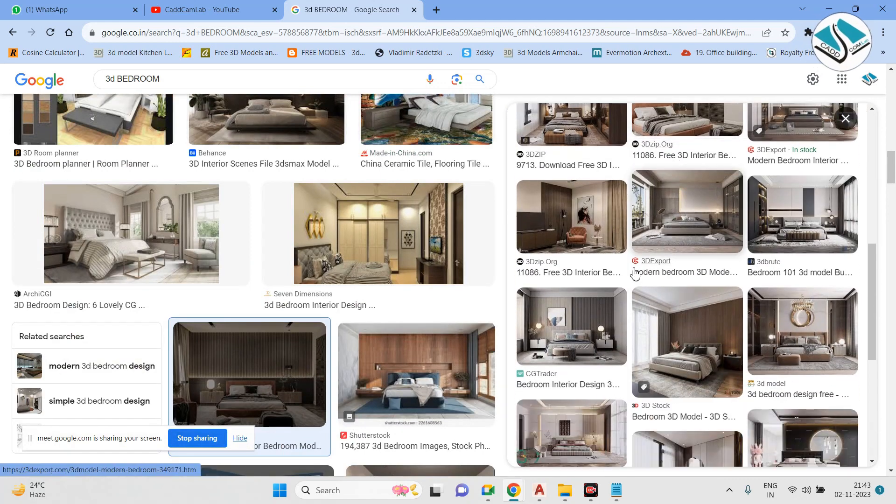
left_click(587, 303)
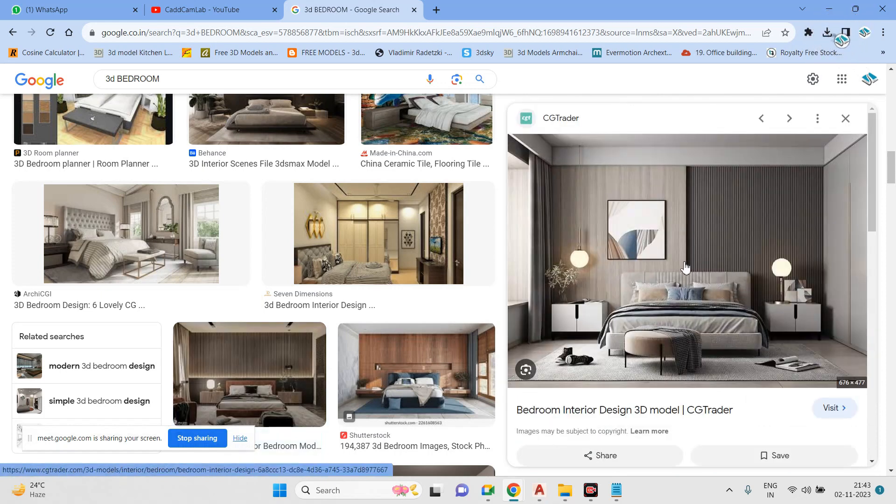
scroll(685, 262, "down", 5)
left_click(553, 223)
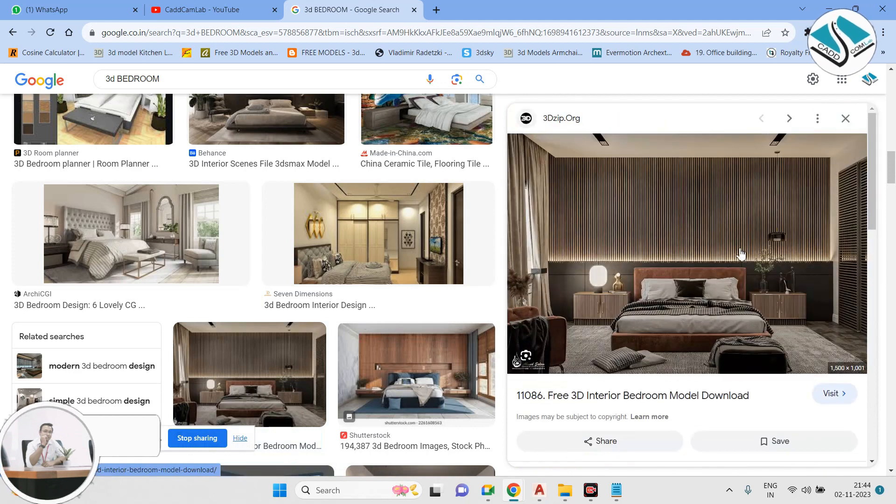
Step: Open the slatted-wall bedroom image in its own tab and save it as a JPEG image to the Desktop
scroll(710, 242, "down", 1)
right_click(685, 185)
left_click(741, 291)
left_click(505, 9)
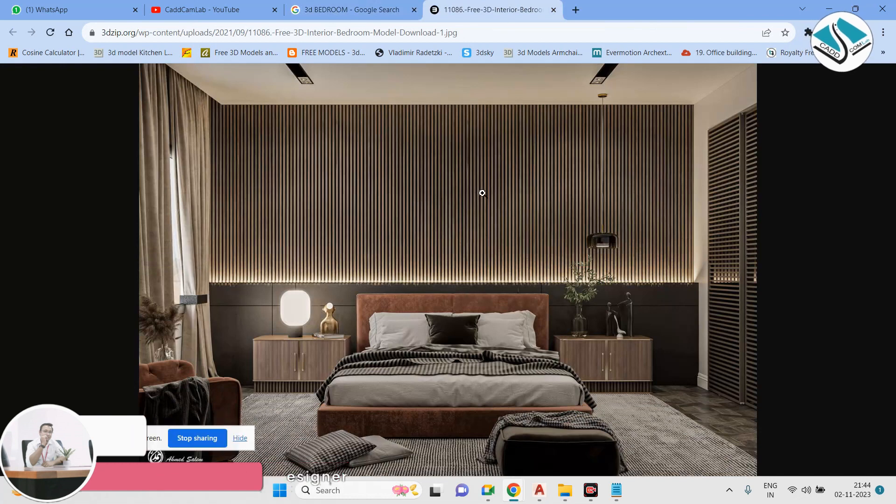
right_click(465, 145)
left_click(508, 173)
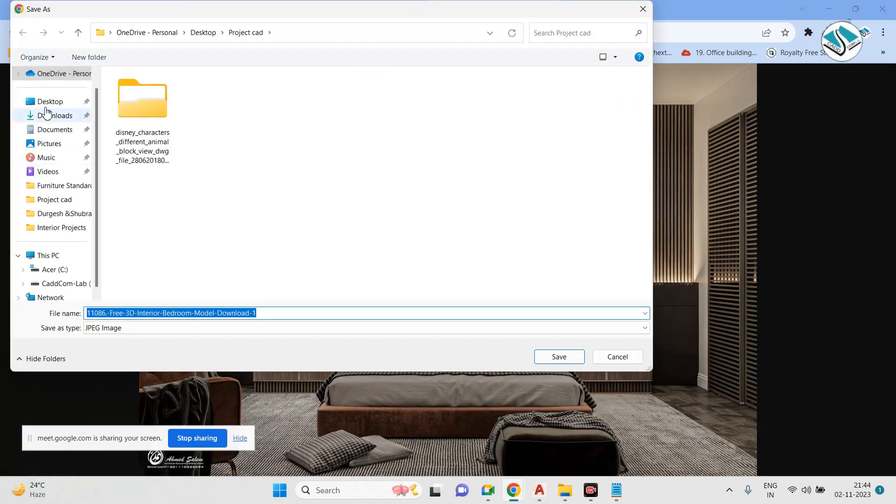
left_click(46, 103)
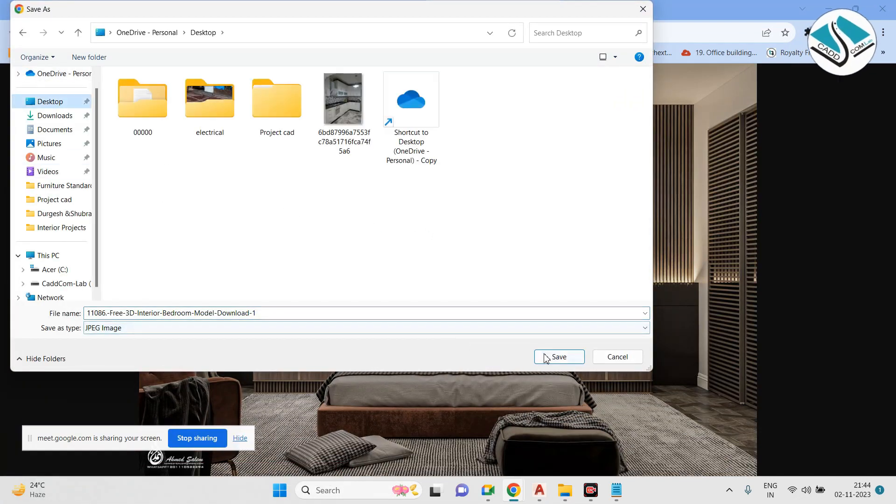
left_click(557, 357)
Step: Switch to AutoCAD and attach the saved bedroom image at the elevation frame, specifying its insertion point and scale on screen
left_click(829, 9)
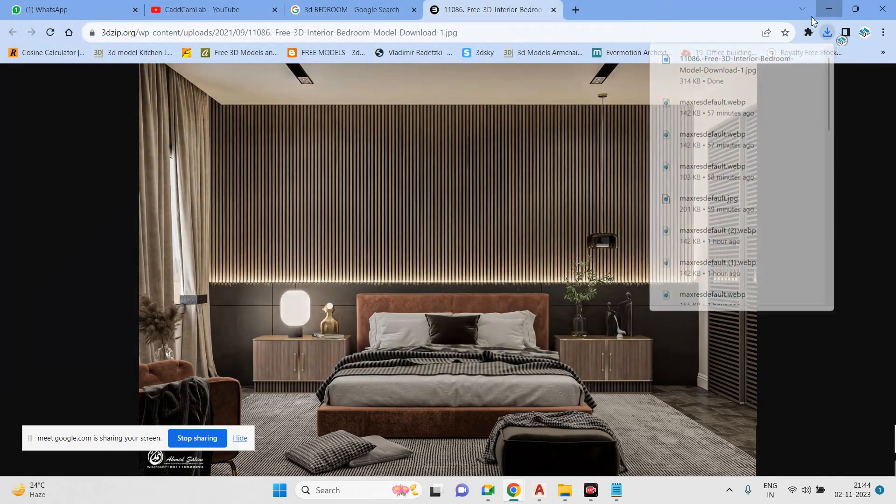
left_click(118, 22)
left_click(176, 88)
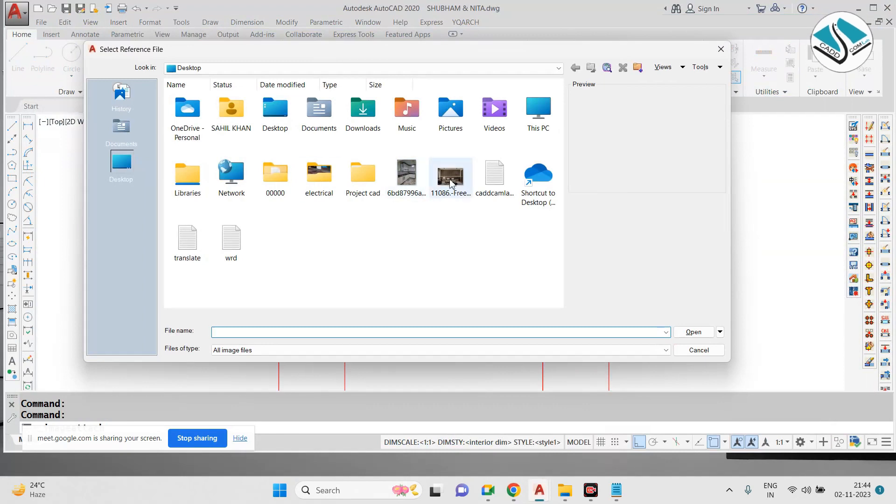
double_click(450, 180)
left_click(460, 315)
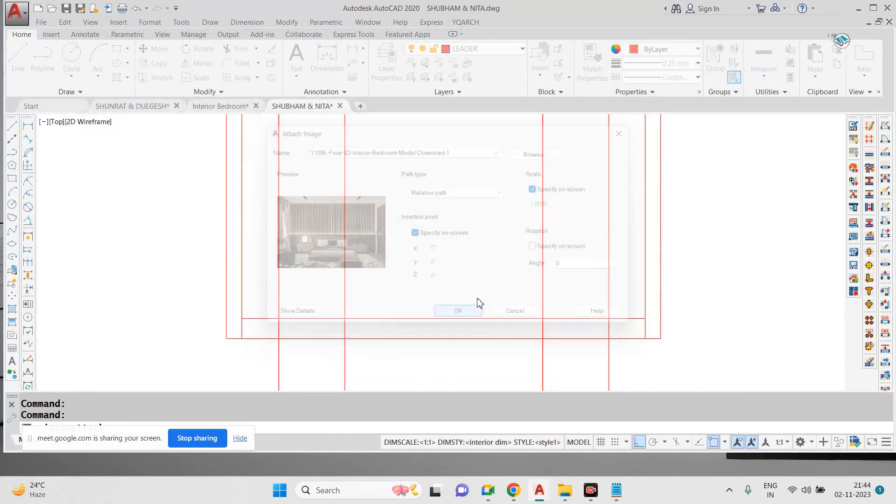
scroll(490, 303, "down", 4)
left_click(231, 293)
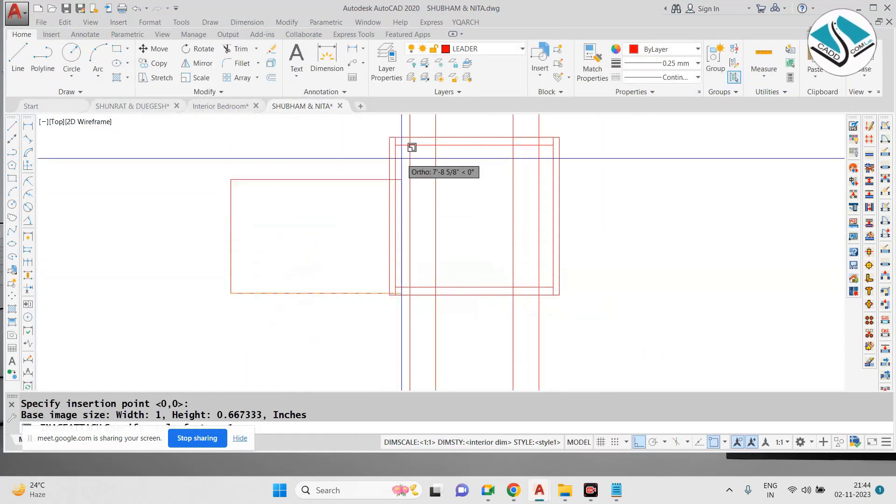
left_click(483, 180)
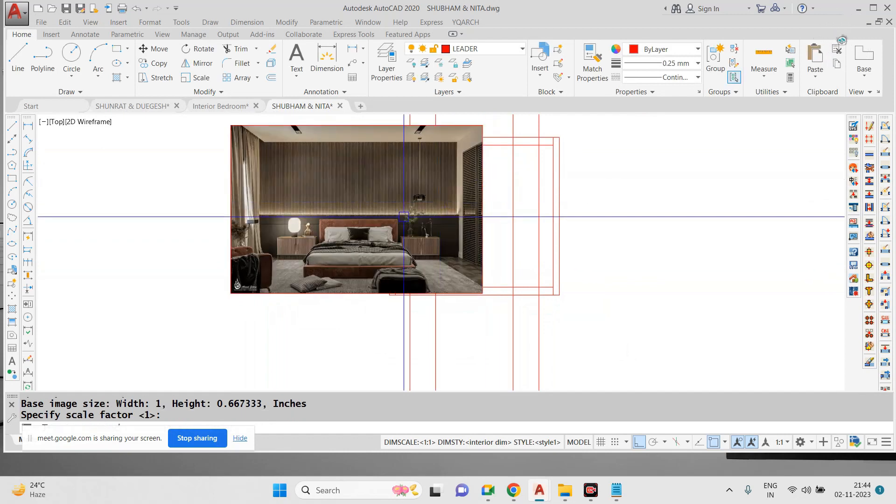
Step: Move the attached bedroom image sideways so it stands clear to the left of the elevation frame
left_click(364, 320)
left_click(285, 271)
type("m")
key("space")
left_click(286, 260)
left_click(148, 273)
key("Escape")
scroll(469, 297, "down", 1)
scroll(378, 253, "up", 6)
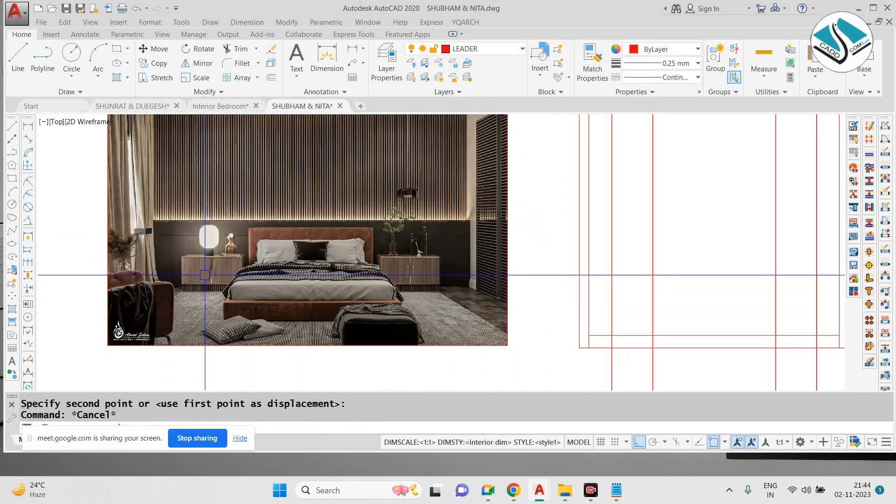
Step: Draw a rectangle over the watermark in the lower-left corner of the attached bedroom image
scroll(262, 280, "down", 5)
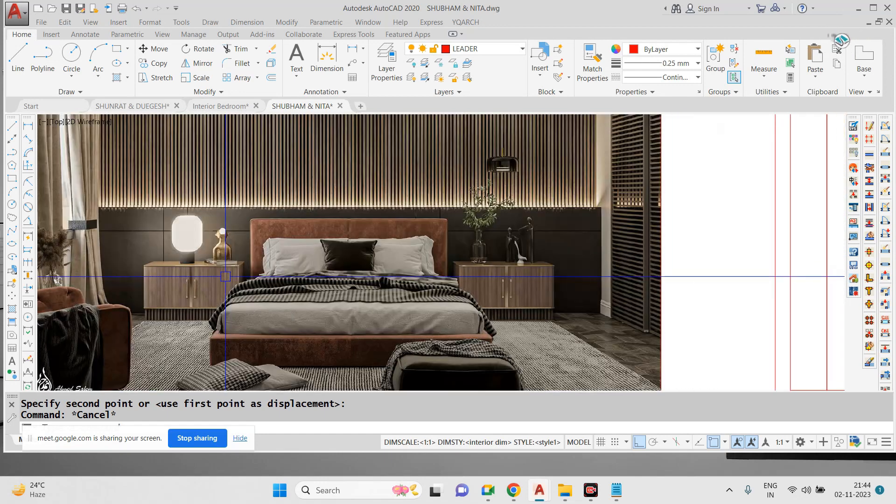
type("rec")
key("Return")
left_click(150, 274)
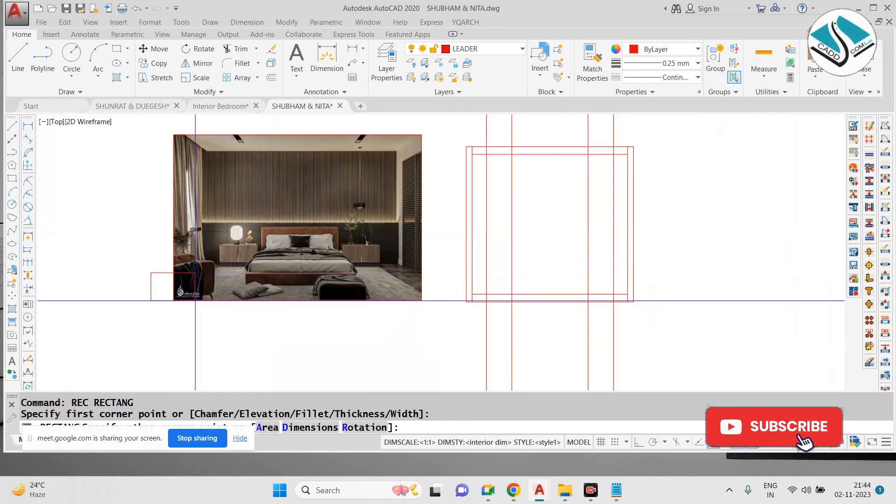
key("Escape")
key("Return")
left_click(216, 299)
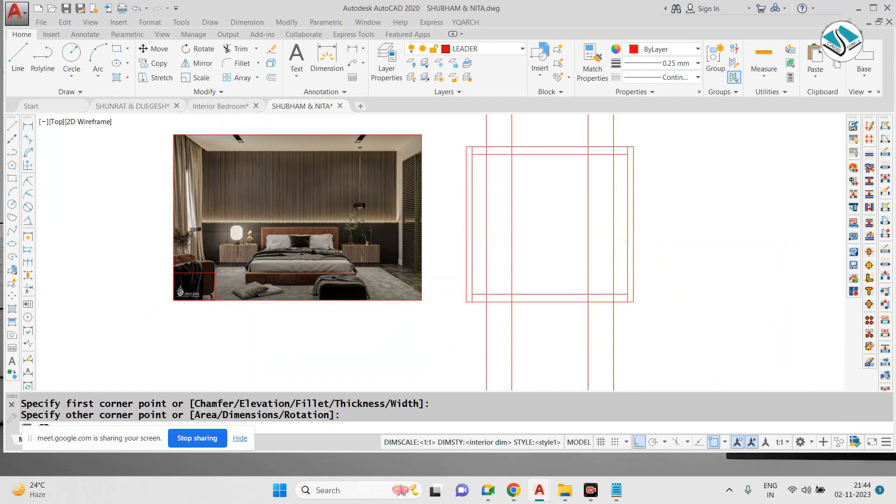
Step: Fill the watermark rectangle with an orange (242,103,34) GR_LINEAR gradient
type("GD")
key("Return")
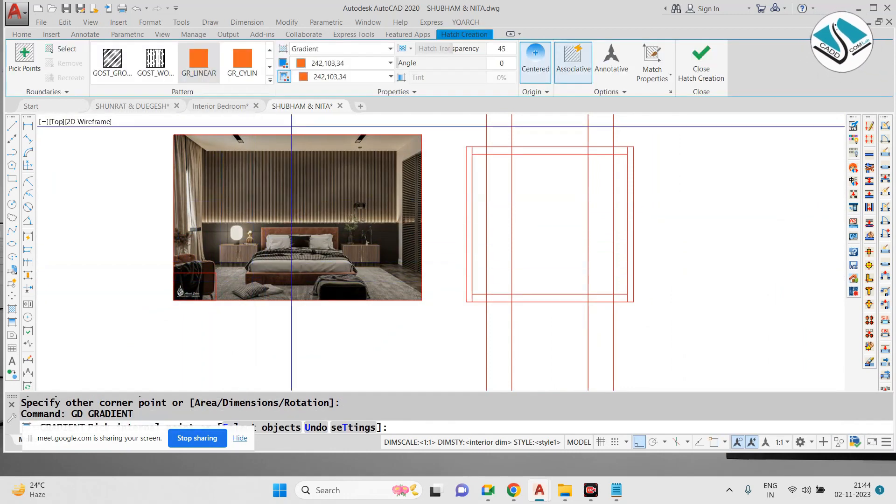
left_click(62, 48)
left_click(187, 272)
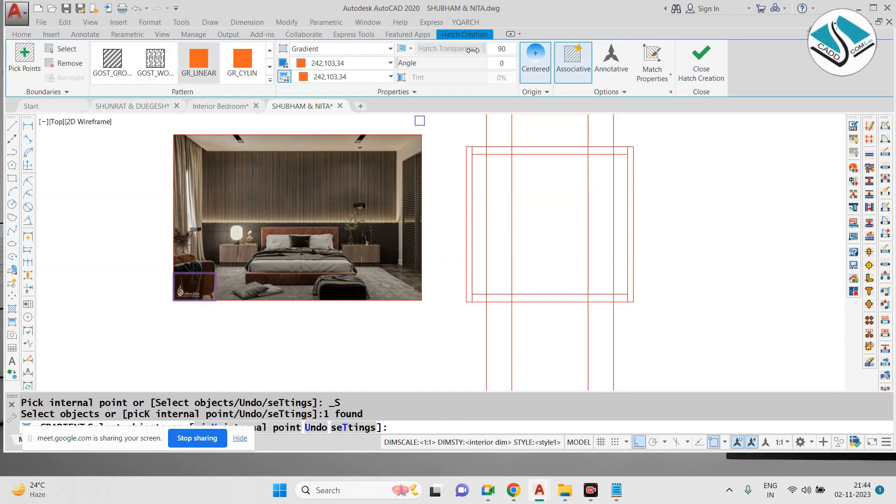
key("Escape")
Step: Examine the reference image's bedside tables and bed alongside the bedroom plans and the empty elevation frame
scroll(267, 280, "up", 10)
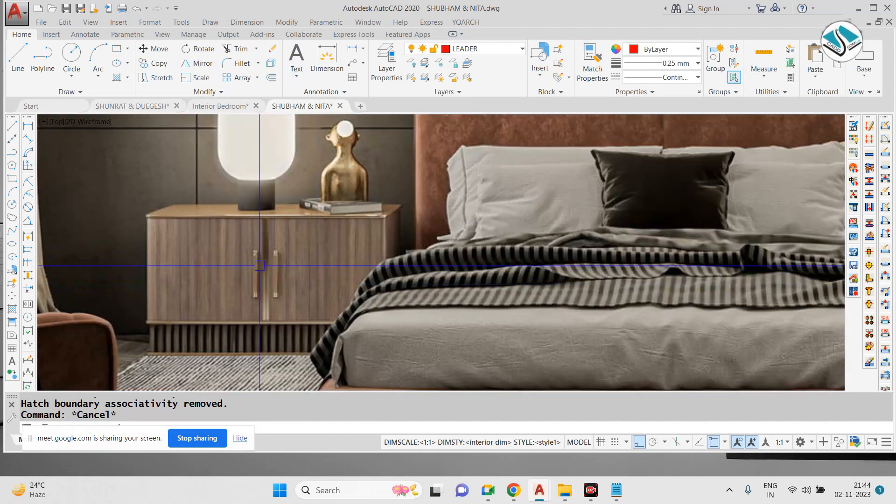
scroll(259, 266, "down", 8)
scroll(445, 272, "down", 2)
middle_click_drag(717, 121, 646, 193)
scroll(647, 194, "up", 1)
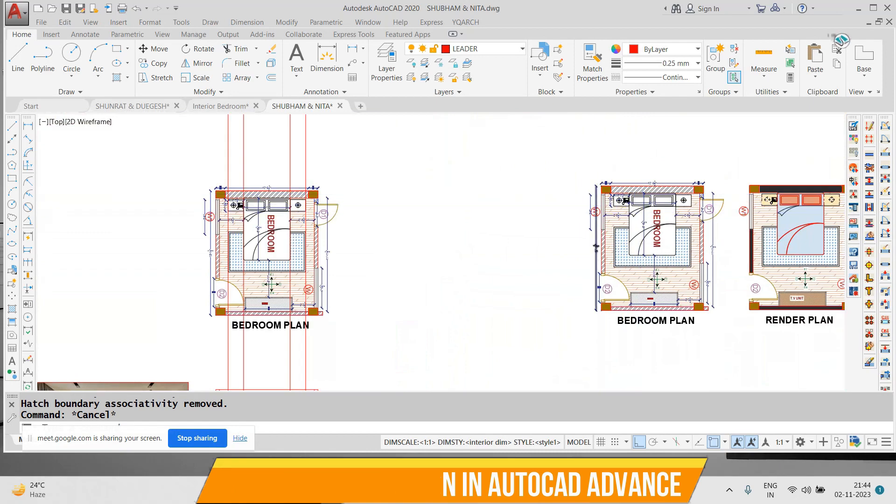
scroll(618, 180, "up", 3)
scroll(617, 189, "down", 5)
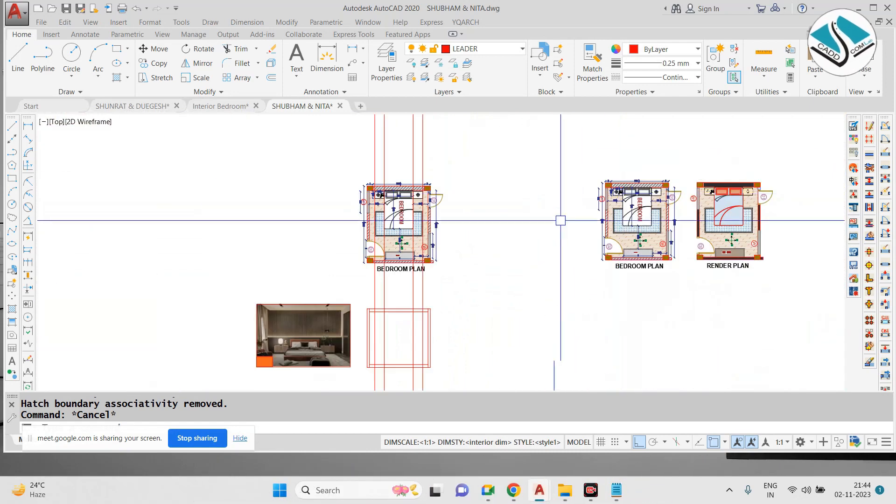
scroll(382, 367, "up", 6)
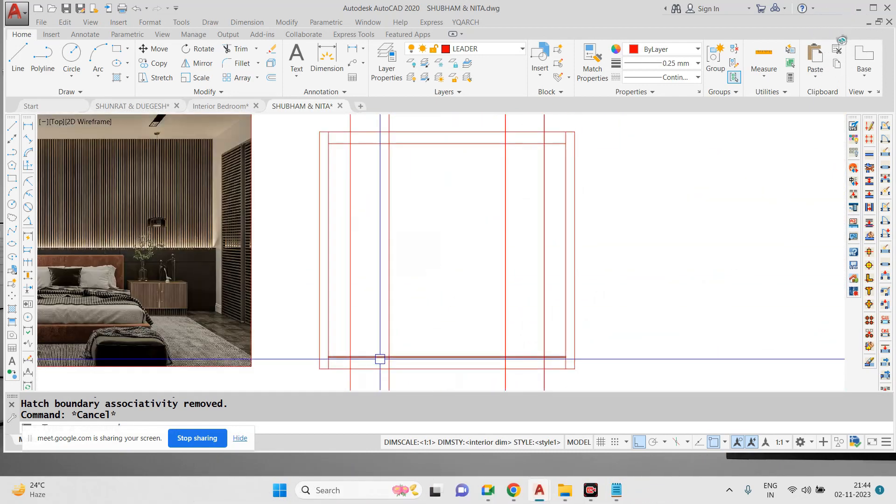
scroll(202, 298, "up", 5)
scroll(216, 233, "down", 1)
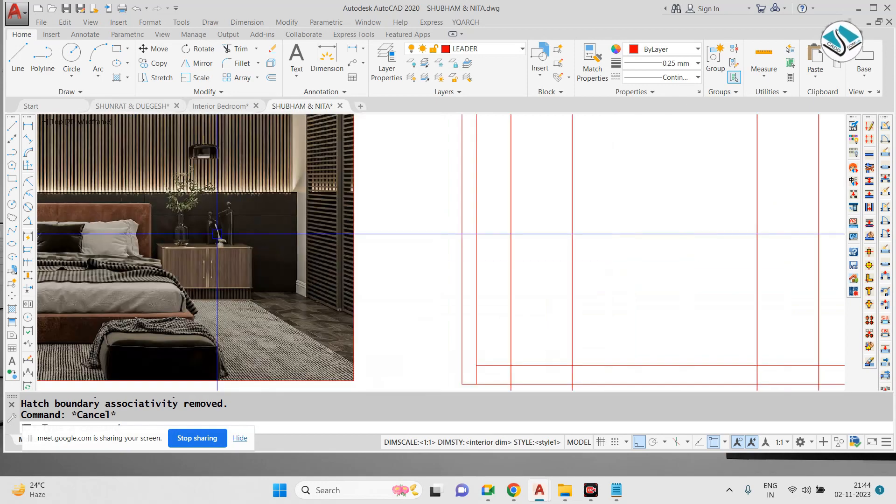
scroll(212, 236, "up", 3)
scroll(257, 262, "down", 4)
Step: Offset the elevation's inner floor line upward by 3" for the bedside table bases
type("O")
key("Return")
type("3")
key("Return")
scroll(388, 291, "up", 3)
left_click(540, 308)
scroll(516, 314, "down", 2)
key("Return")
Step: Offset the bedside tables' base line upward by 1' to form their top edge
type("O")
key("Return")
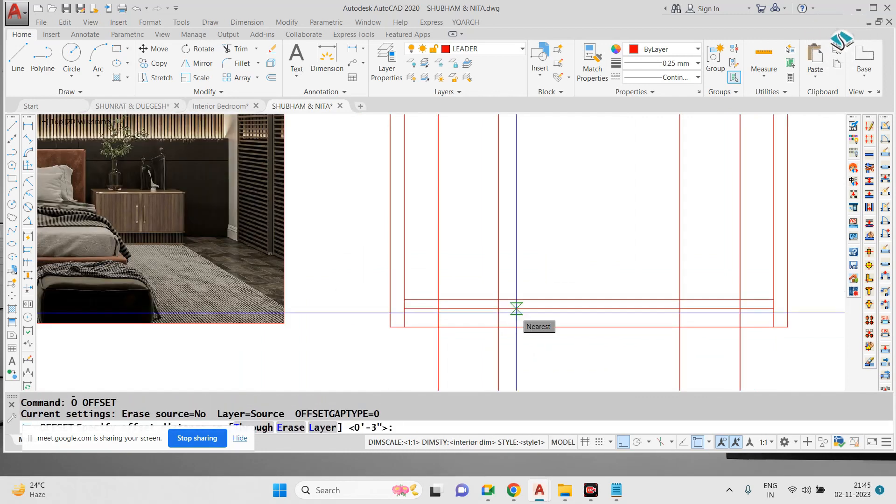
type("1'")
key("Return")
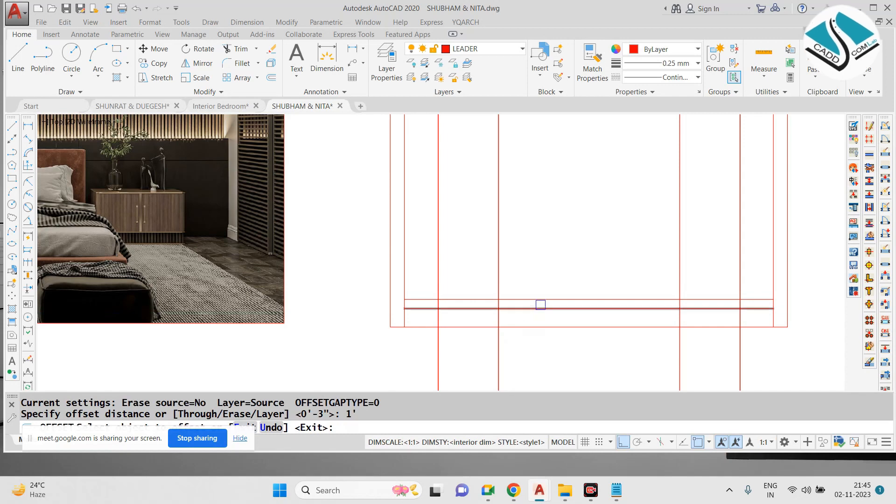
left_click(549, 298)
left_click(550, 282)
key("Escape")
Step: Trim the excess construction lines around the left bedside table, including the horizontal lines between the two tables
type("tr")
key("Return")
key("Return")
left_click(531, 224)
left_click(419, 239)
left_click(577, 245)
left_click(526, 304)
left_click(533, 359)
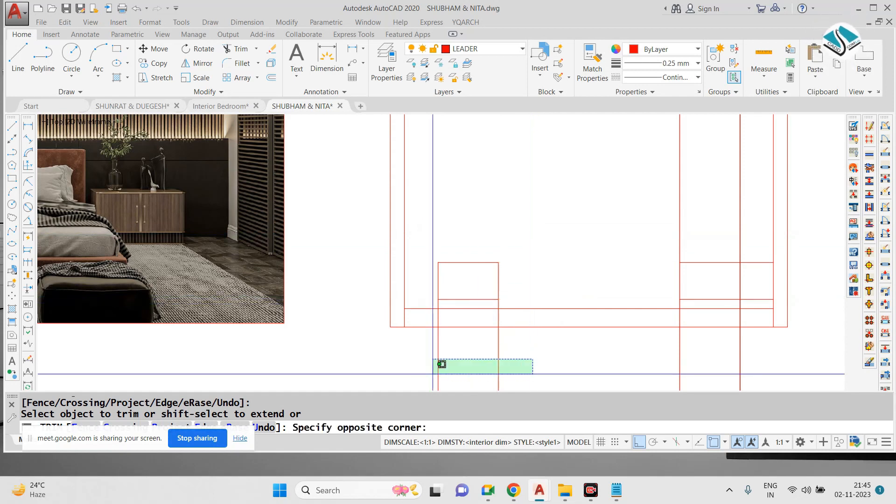
left_click(477, 361)
Step: Trim the excess lines above, beside and below the right bedside table, leaving its body and base outline
scroll(478, 317, "up", 4)
scroll(363, 295, "down", 2)
middle_click_drag(630, 296, 581, 293)
scroll(625, 242, "up", 1)
left_click(642, 198)
left_click(475, 217)
left_click(642, 225)
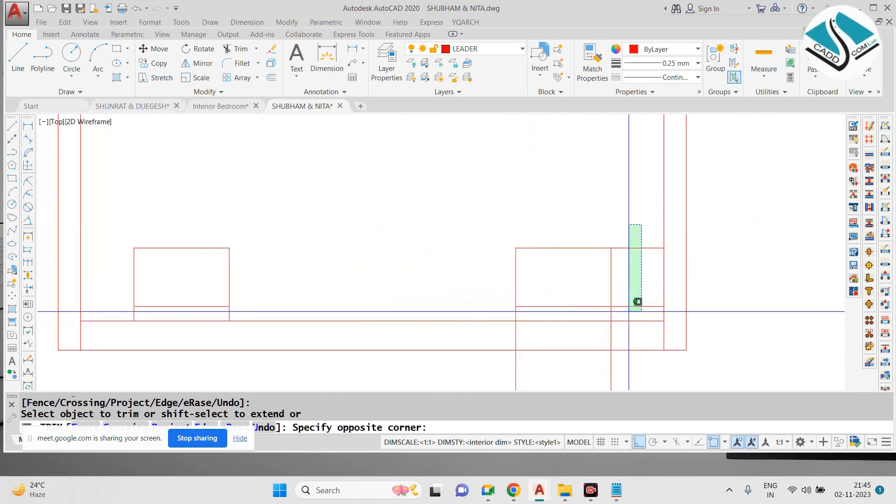
left_click(496, 349)
left_click(663, 323)
scroll(561, 334, "down", 4)
key("Escape")
Step: Draw a narrow upright slat rectangle spanning the height of the left bedside table's base, near its left edge
scroll(344, 291, "up", 7)
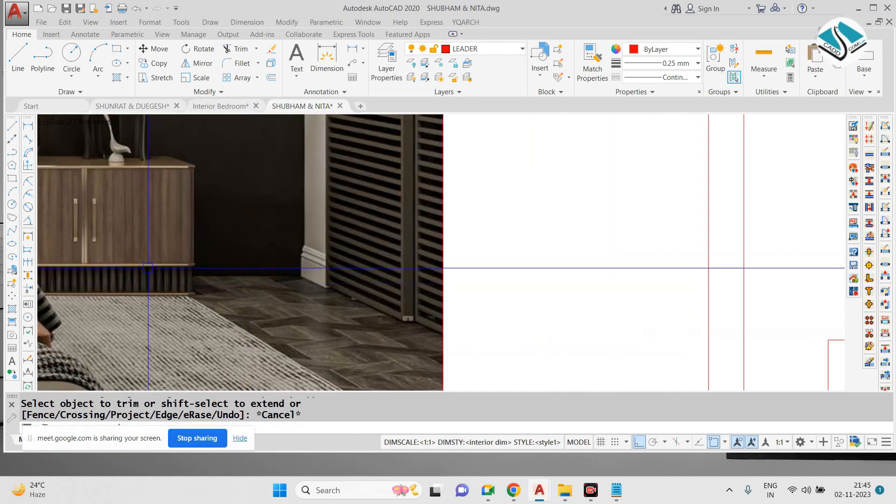
scroll(383, 260, "up", 2)
scroll(383, 259, "down", 8)
scroll(383, 259, "up", 5)
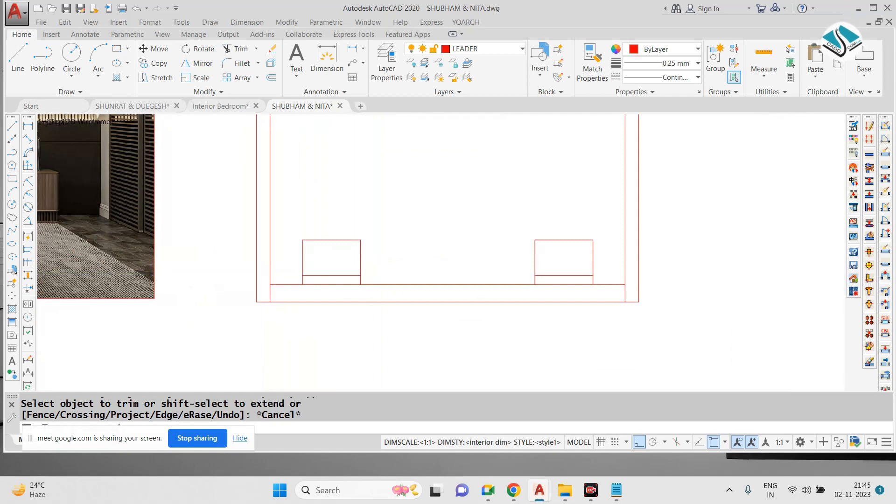
type("REC")
key("Return")
scroll(323, 274, "up", 2)
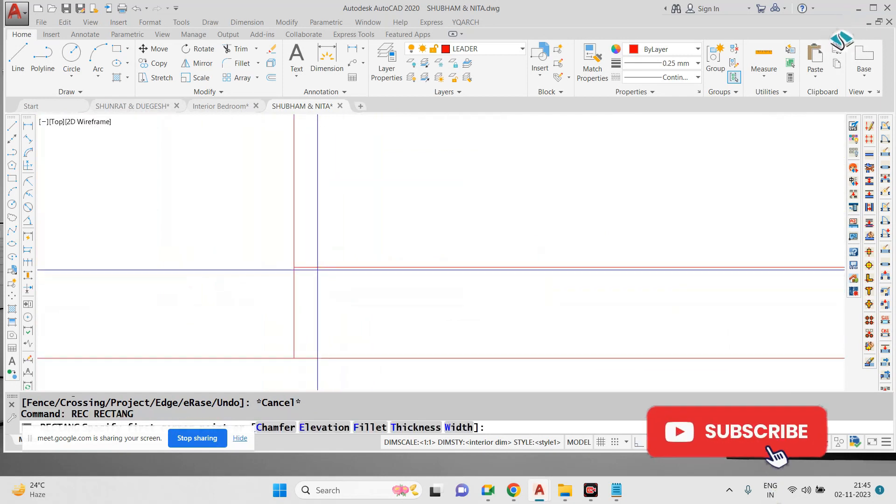
left_click(308, 268)
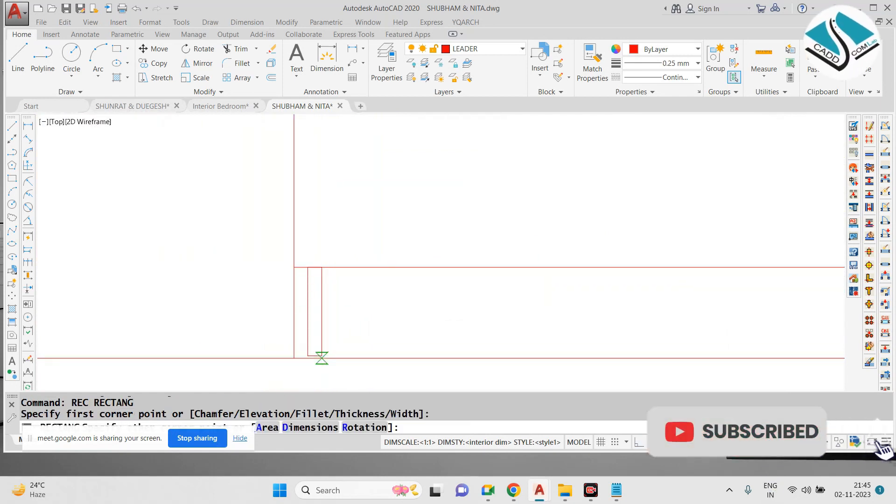
left_click(322, 356)
left_click(338, 304)
left_click(310, 315)
type("CO")
key("Return")
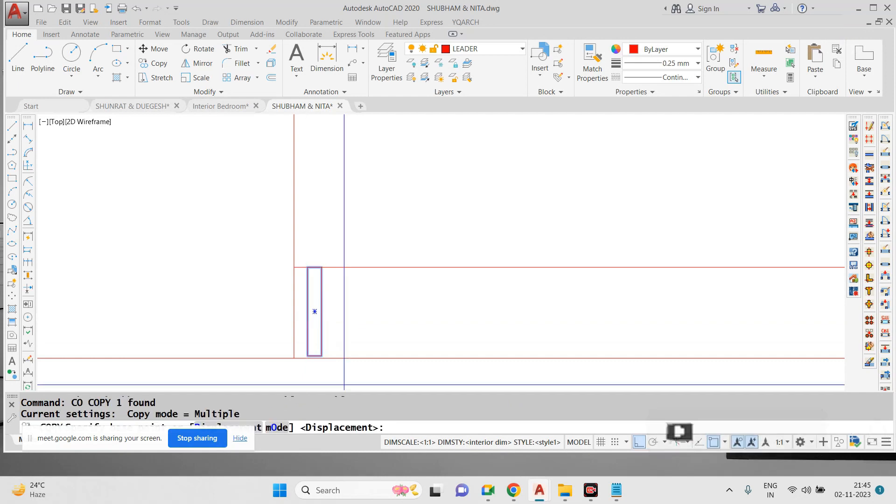
left_click(322, 267)
type("AR")
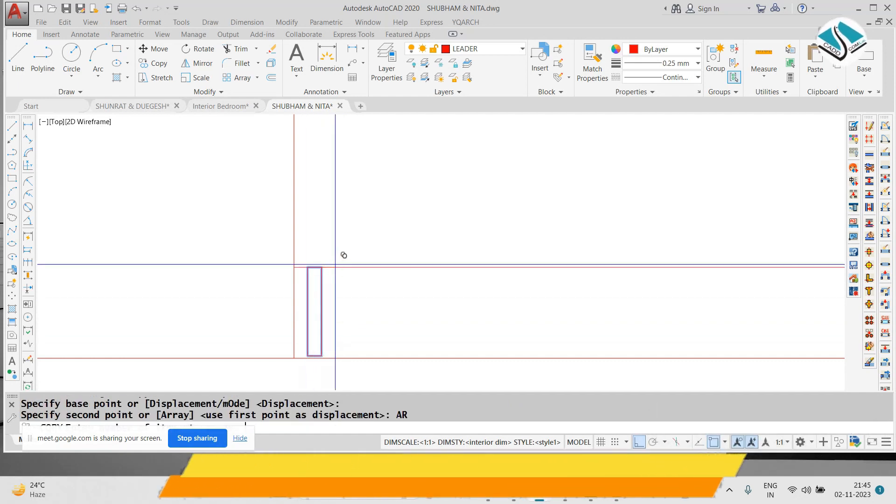
key("Return")
mouse_move(88, 428)
left_mouse_down()
mouse_move(556, 432)
mouse_move(547, 418)
left_mouse_up()
middle_click_drag(379, 304, 346, 288)
type("15")
key("Return")
type("F")
key("Return")
scroll(354, 279, "down", 2)
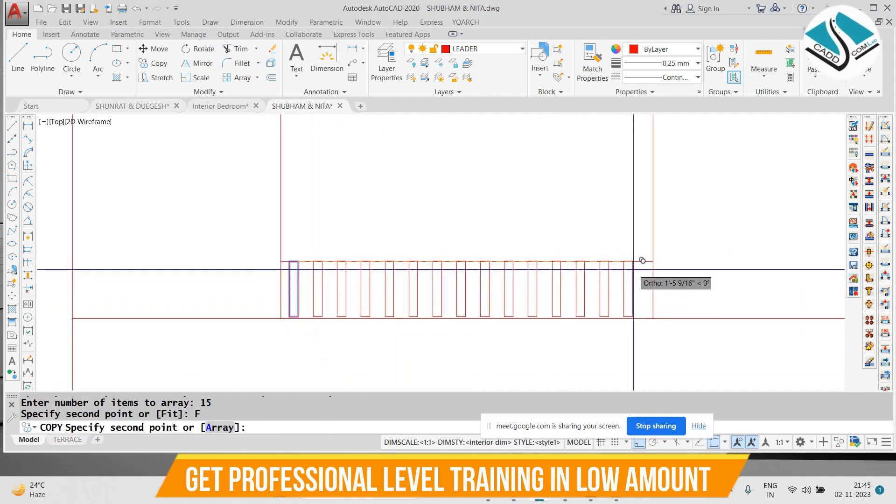
key("Escape")
key("Escape")
left_click(298, 280)
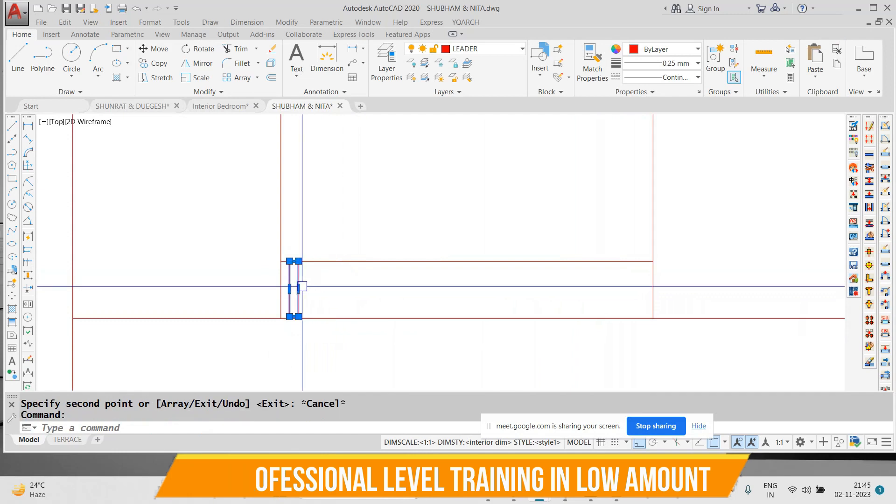
type("AR")
key("Return")
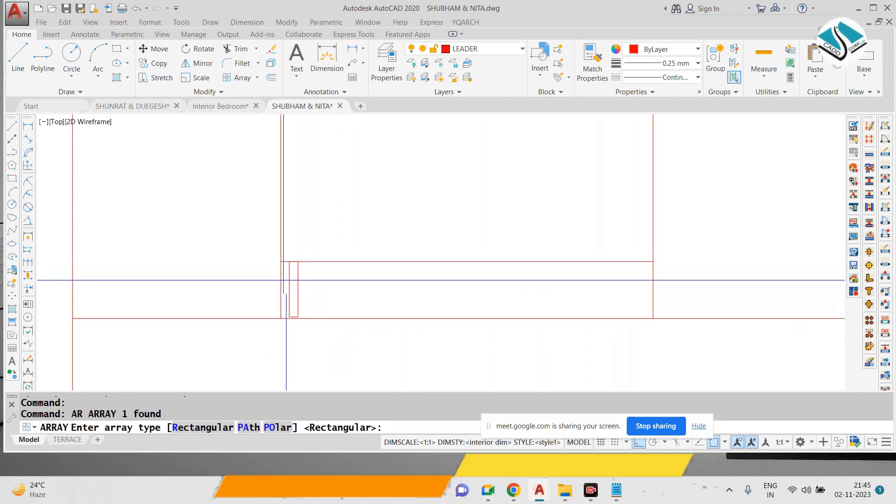
key("Escape")
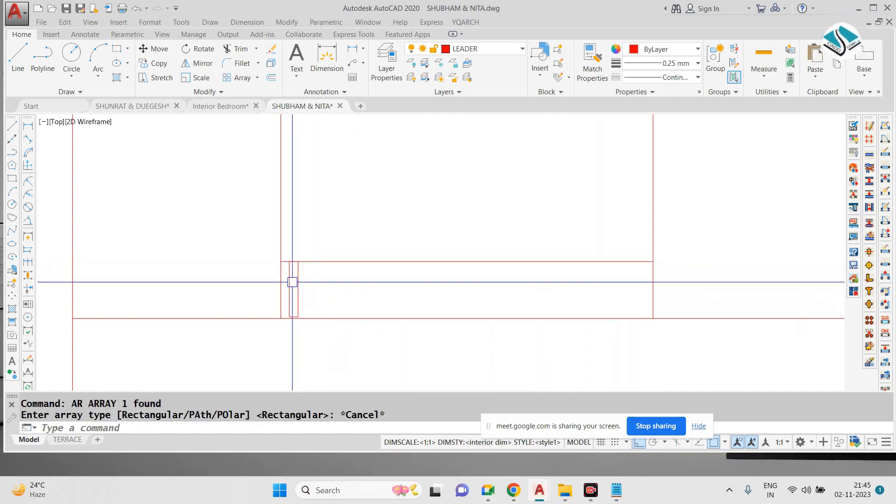
Step: Copy the slat as an array of 30 items fitted across the full width of the left bedside table's base
type("CO")
key("Return")
scroll(307, 263, "up", 2)
left_click(295, 250)
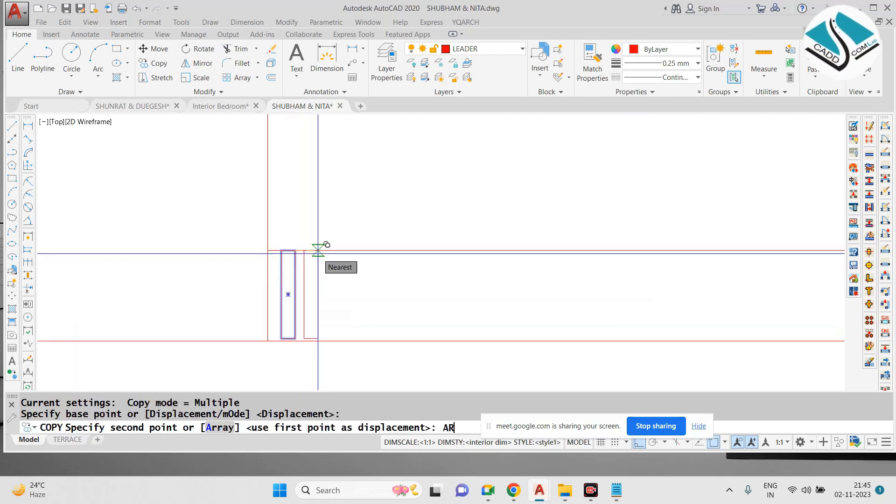
type("AR")
key("Return")
type("30")
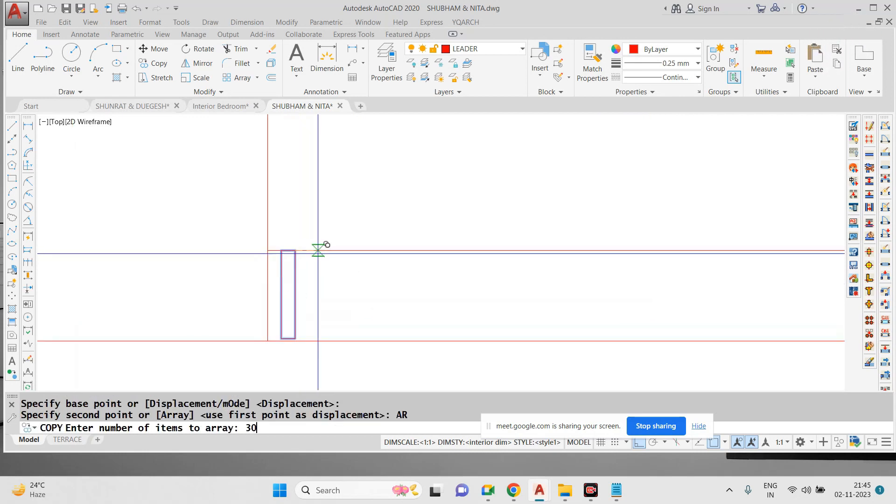
key("Return")
type("F")
key("Return")
scroll(345, 241, "down", 2)
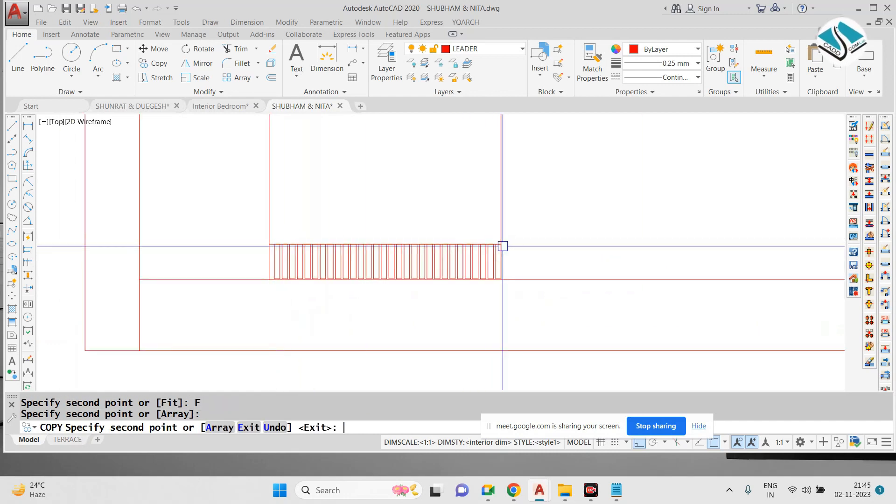
key("Return")
Step: Copy all the slats from the left bedside table's base to the right table's base, aligned at its top right corner
left_click(248, 232)
left_click(531, 301)
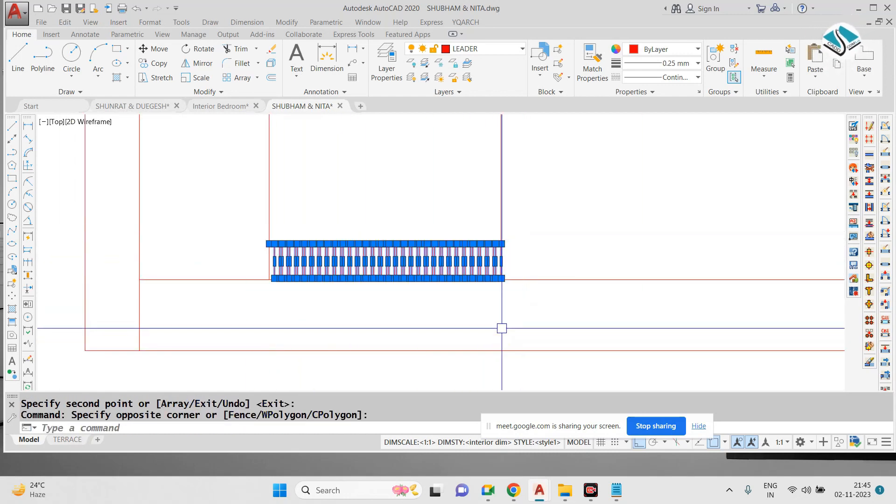
key("Return")
left_click(501, 244)
scroll(439, 254, "down", 2)
middle_click_drag(601, 255, 376, 262)
scroll(612, 269, "up", 3)
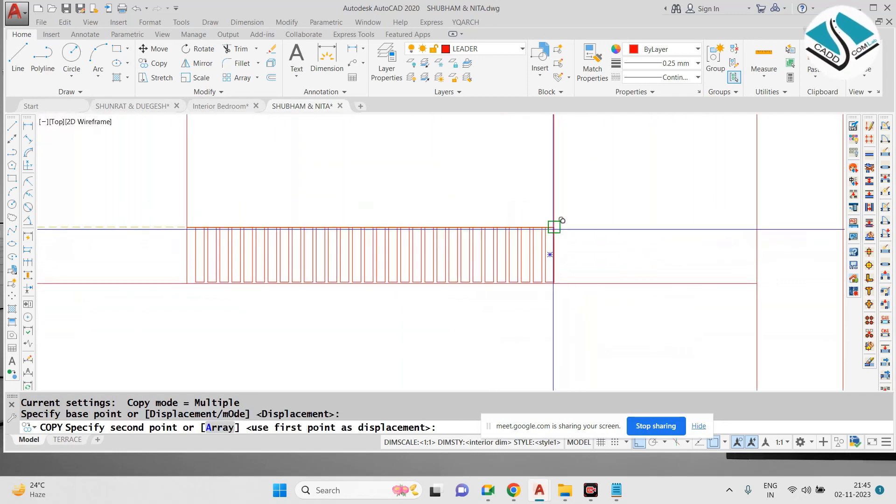
left_click(554, 228)
scroll(522, 278, "down", 3)
key("Escape")
scroll(523, 307, "down", 3)
scroll(256, 268, "up", 6)
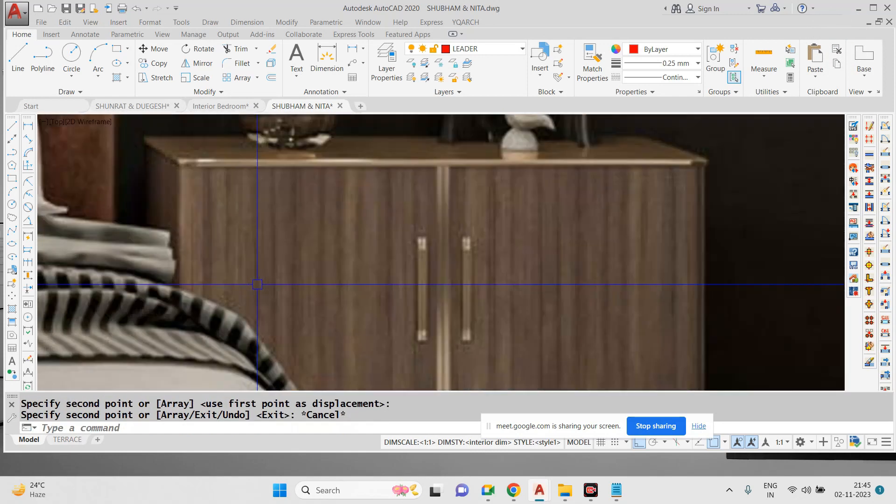
scroll(291, 200, "down", 2)
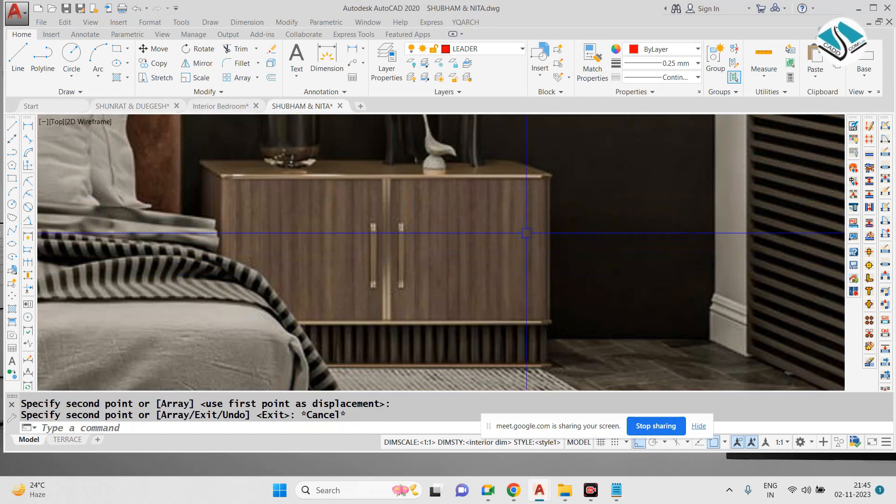
scroll(230, 187, "down", 3)
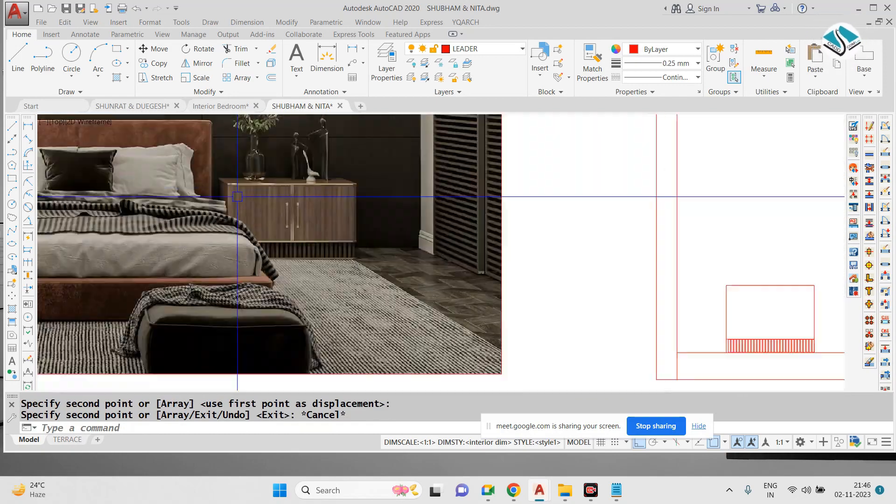
middle_click_drag(717, 280, 557, 280)
scroll(538, 262, "up", 2)
type("o")
key("Return")
type("2")
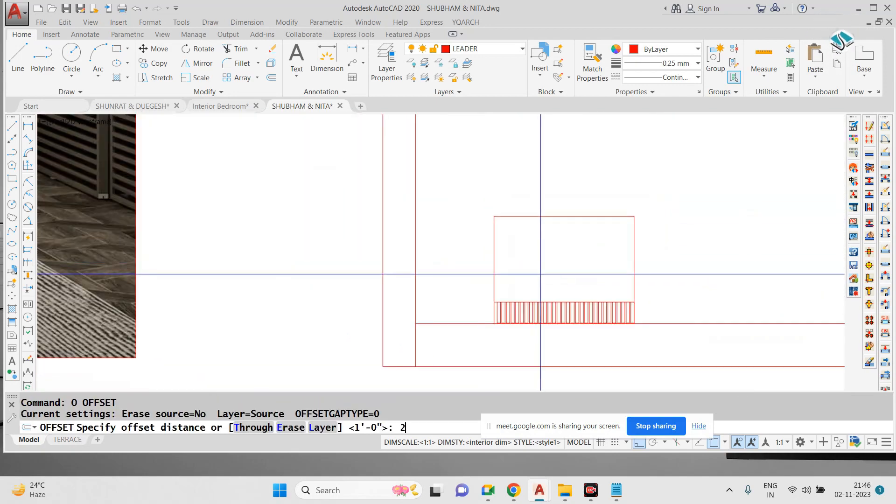
key("Return")
key("Escape")
Step: Draw a rectangle over the left bedside table's body, from its top left corner to its bottom right corner above the slats
type("REC")
key("Return")
left_click(494, 216)
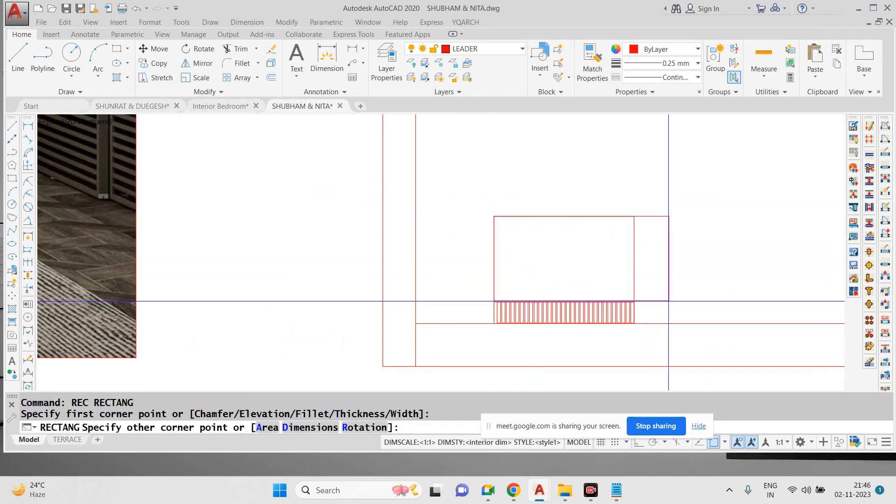
left_click(634, 302)
Step: Try to offset the left bedside table's body rectangle inward by 2", then undo it
type("o")
key("Return")
type("2")
key("Return")
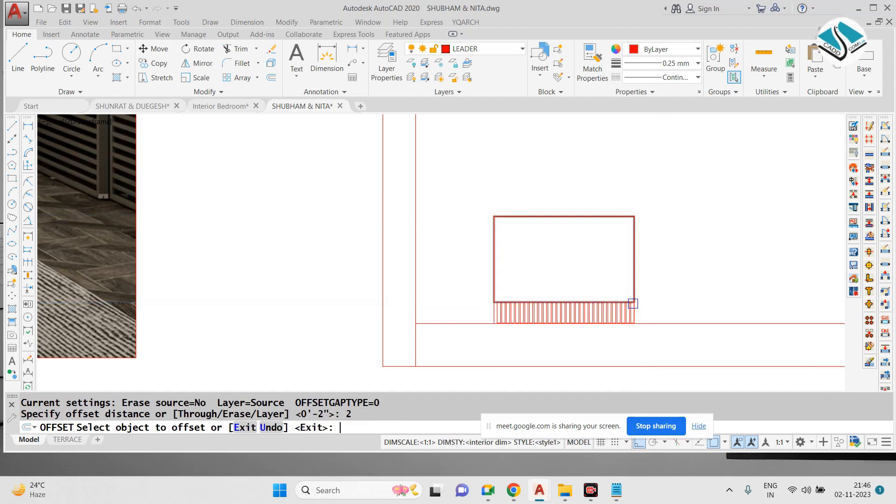
left_click(563, 217)
left_click(582, 267)
key("ctrl+z")
key("Escape")
Step: Offset the left bedside table's body rectangle inward by 0.5" to form the drawer front
type("o")
key("Return")
type("0.5")
key("Return")
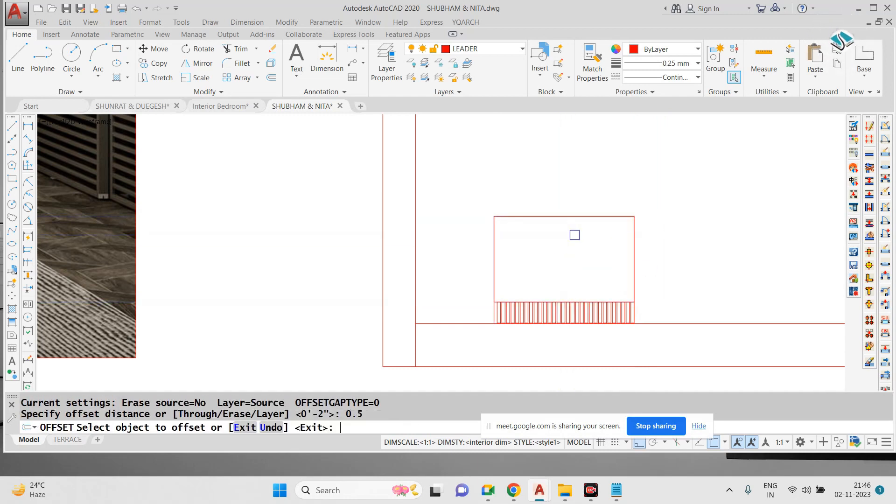
left_click(557, 220)
left_click(568, 266)
scroll(569, 269, "down", 2)
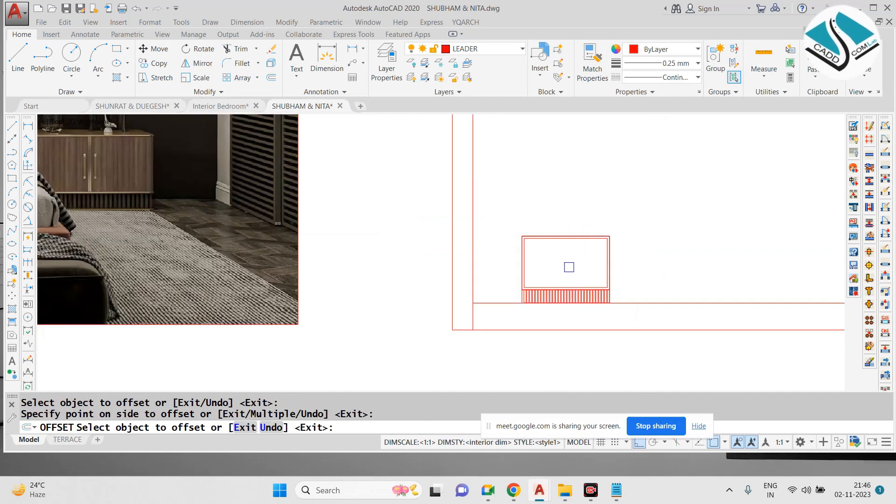
scroll(569, 267, "up", 2)
key("Escape")
Step: Draw a thin horizontal rectangle inside the left bedside table's drawer front as its handle
type("rec")
key("Return")
scroll(538, 257, "up", 6)
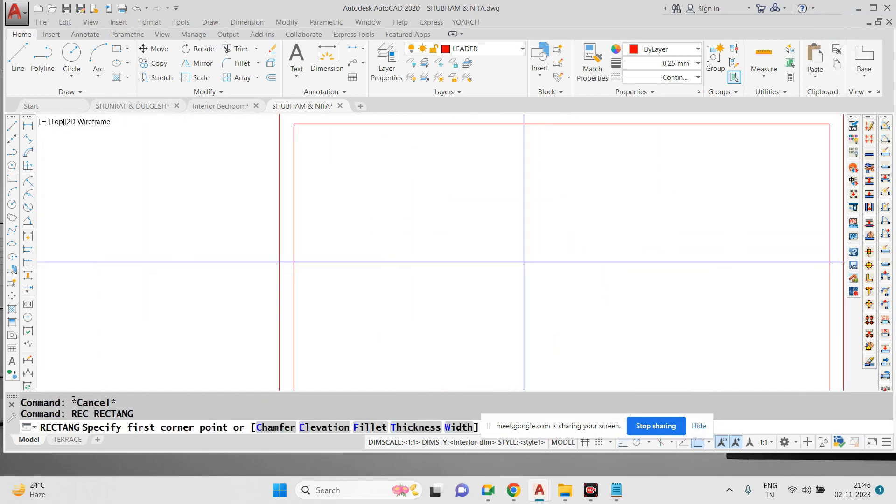
left_click(486, 260)
scroll(572, 298, "down", 4)
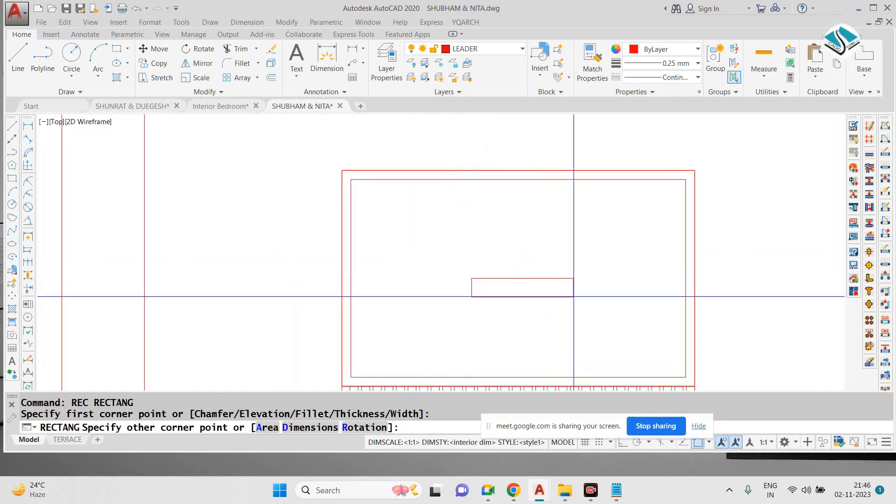
left_click(619, 290)
Step: Move the handle horizontally to the middle of the drawer front
left_click(628, 271)
left_click(601, 335)
type("m")
key("Return")
left_click(595, 327)
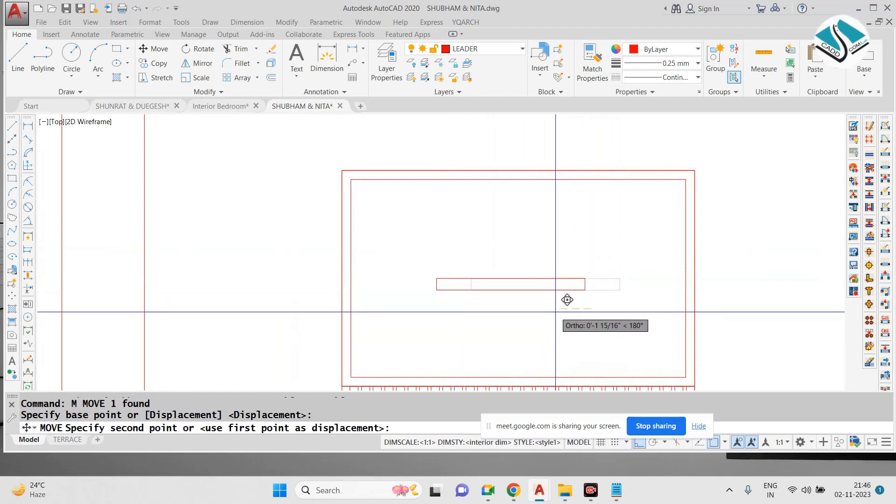
key("Escape")
Step: Copy the complete left bedside table with its drawer front, handle and slats onto the right bedside table, matching top right corners
scroll(511, 300, "down", 6)
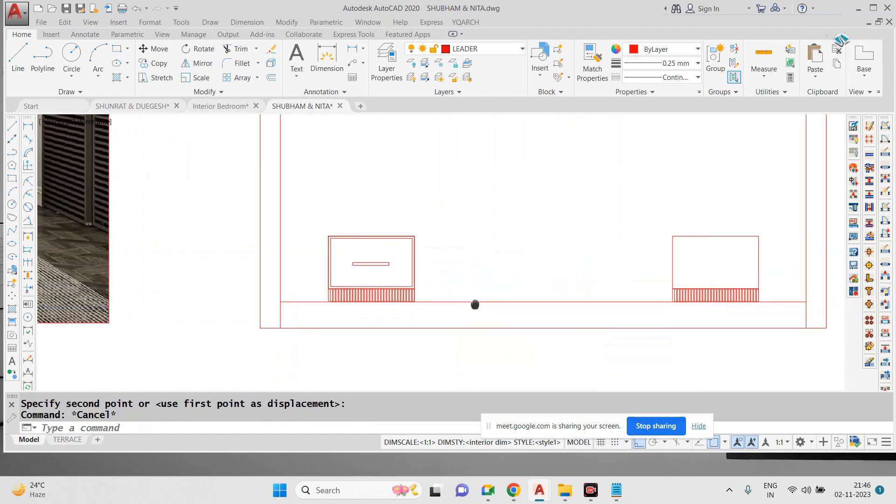
left_click(296, 206)
left_click(419, 309)
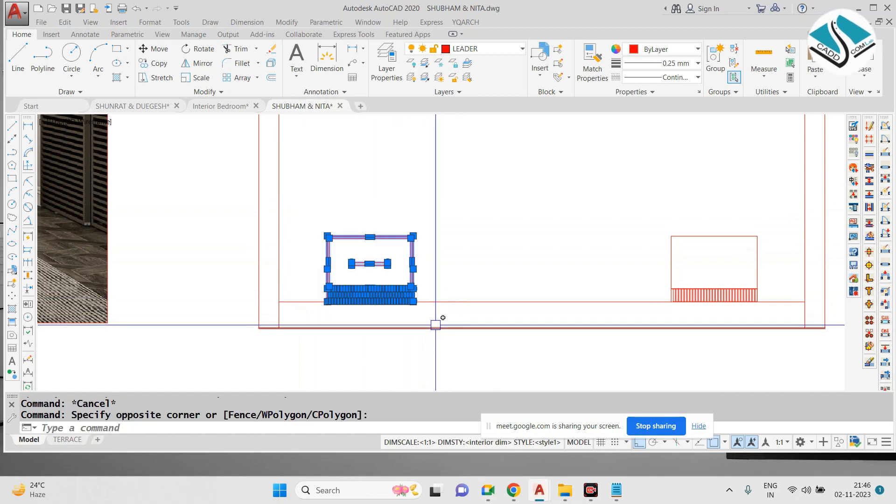
type("co")
key("Return")
scroll(440, 316, "up", 2)
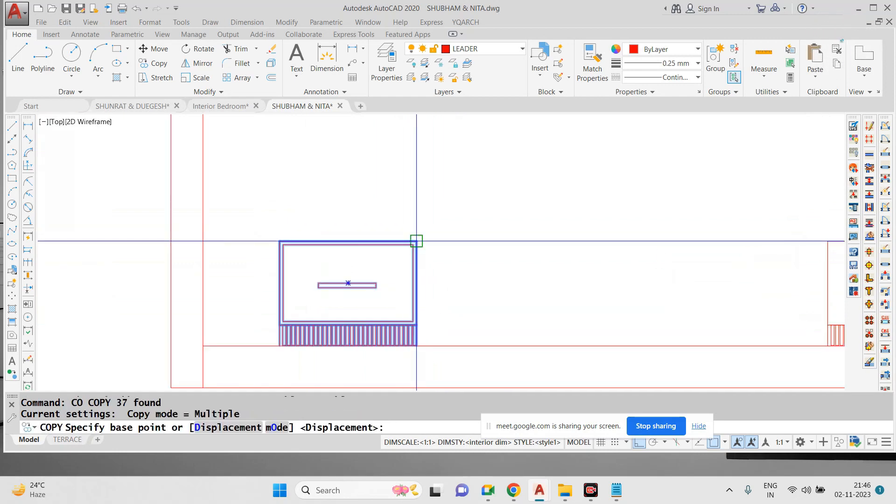
left_click(416, 241)
scroll(587, 264, "down", 2)
middle_click_drag(587, 264, 410, 248)
left_click(543, 228)
scroll(582, 246, "down", 4)
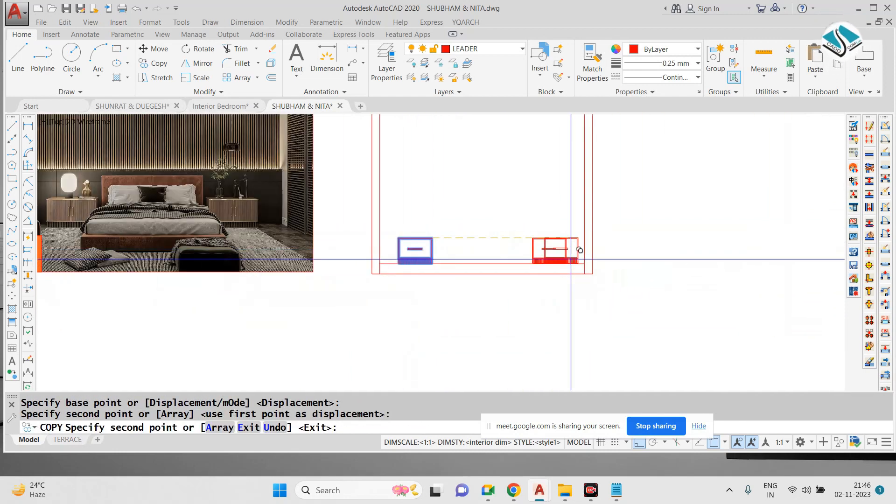
key("Escape")
Step: Project both sides of the bed from the bedroom plan into the elevation with vertical construction lines
type("X")
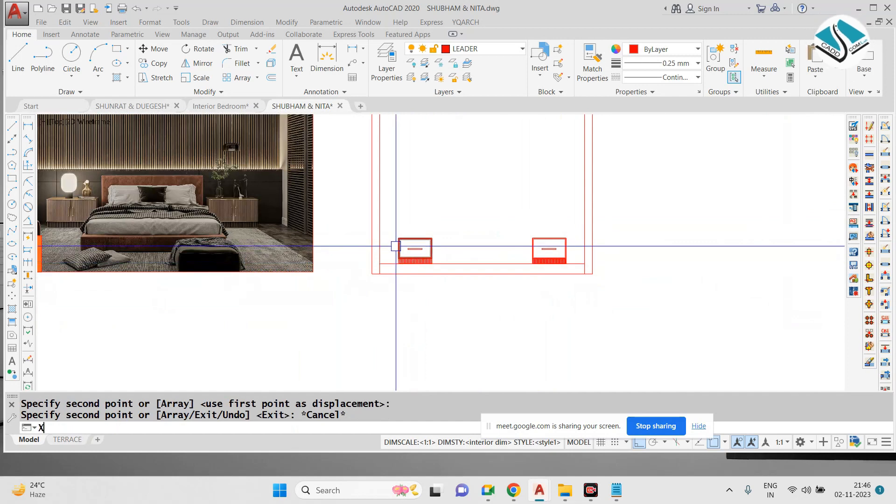
type("L")
key("Return")
type("V")
key("Return")
scroll(395, 246, "down", 3)
scroll(411, 233, "up", 5)
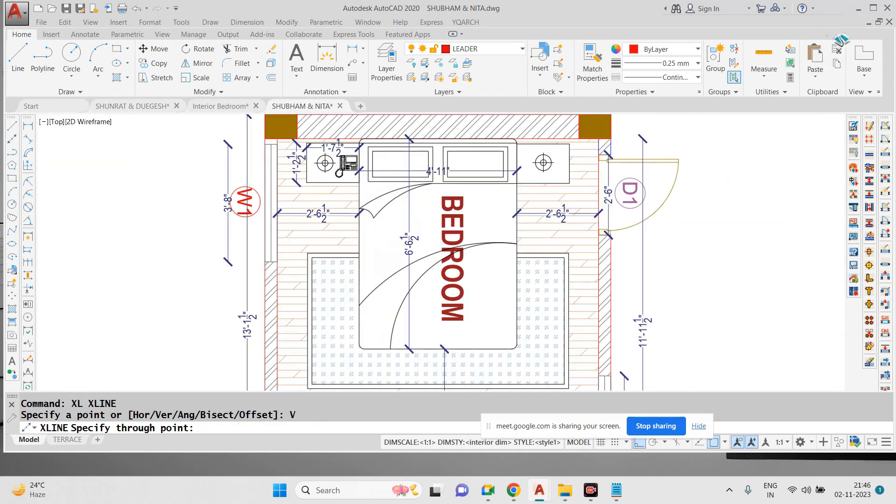
scroll(386, 157, "up", 2)
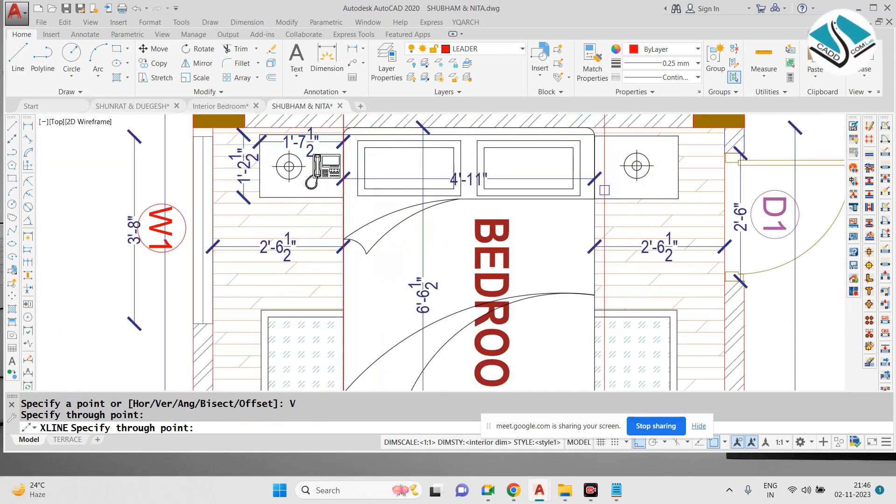
left_click(594, 197)
scroll(594, 197, "down", 5)
key("Escape")
scroll(433, 265, "up", 6)
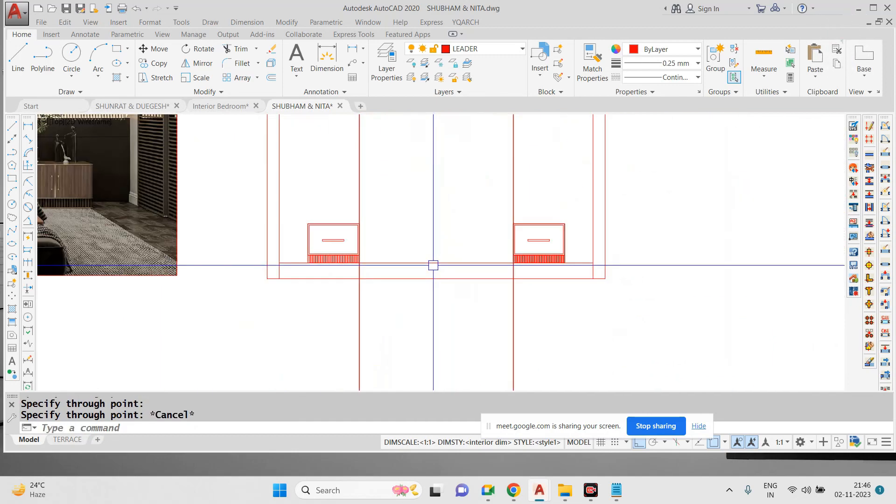
middle_click_drag(433, 264, 552, 276)
scroll(420, 240, "down", 3)
scroll(186, 215, "up", 6)
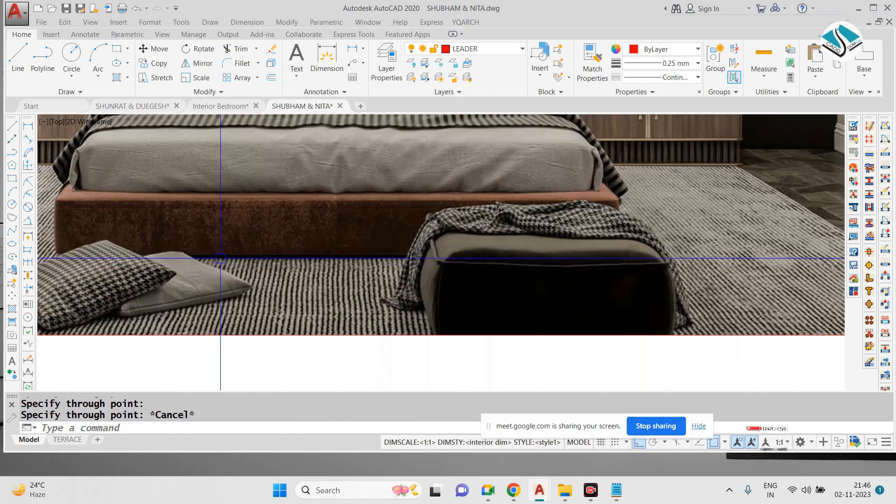
scroll(542, 248, "down", 4)
scroll(596, 242, "up", 4)
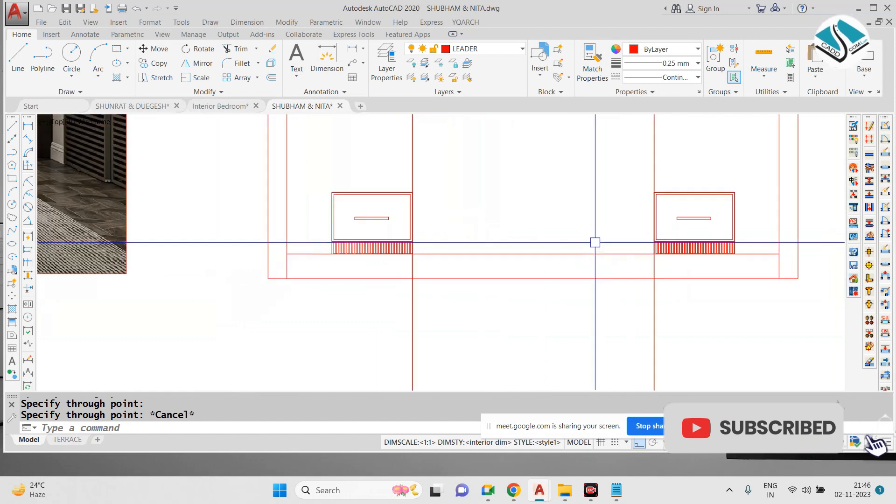
type("o")
key("Return")
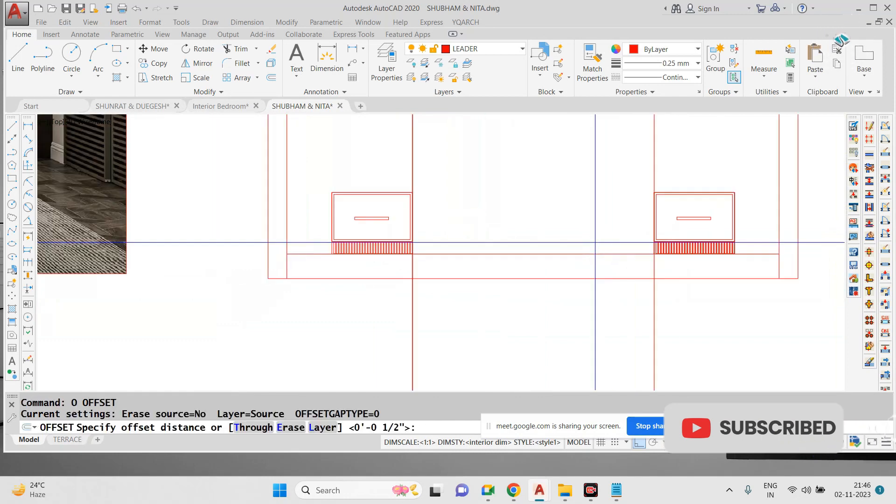
type("2")
key("Return")
key("Escape")
Step: Offset the elevation's floor line upward by 6 inches for the bed base
type("o")
key("Return")
type("6")
key("Return")
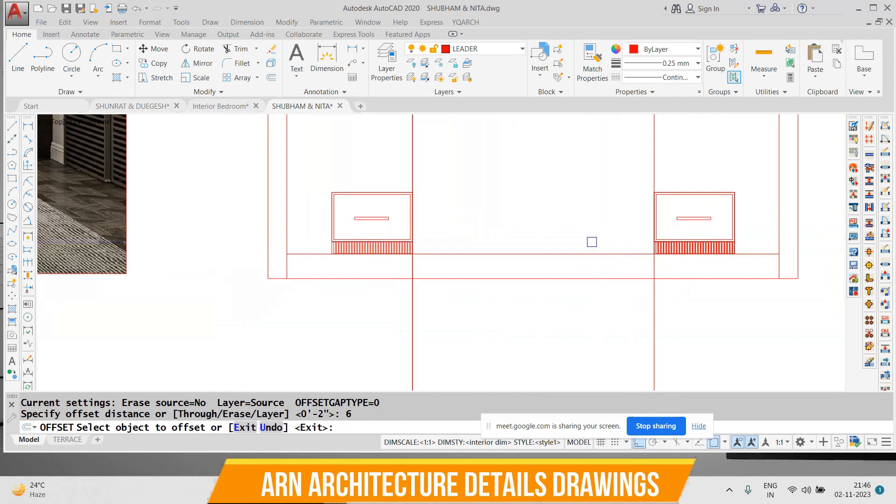
left_click(604, 254)
left_click(554, 232)
key("Escape")
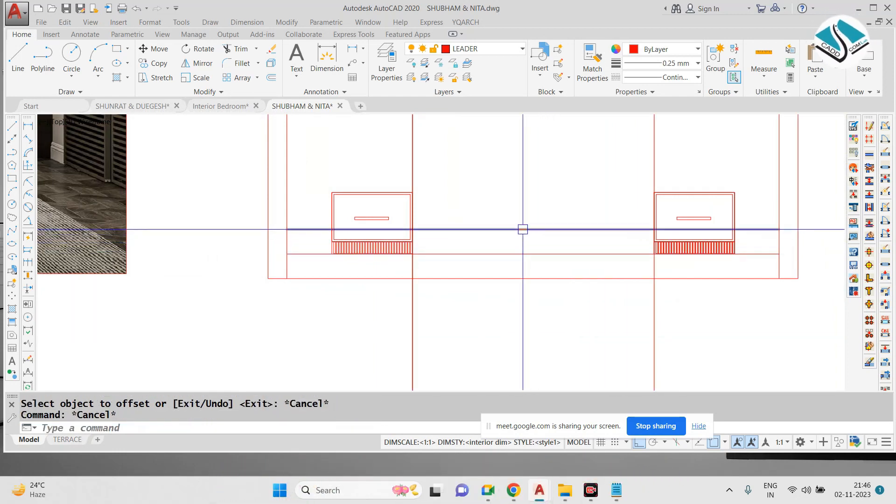
Step: Trim the 6-inch offset line where it crosses the bed sides and the bedside tables
type("tr")
key("Return")
key("Return")
scroll(414, 224, "up", 5)
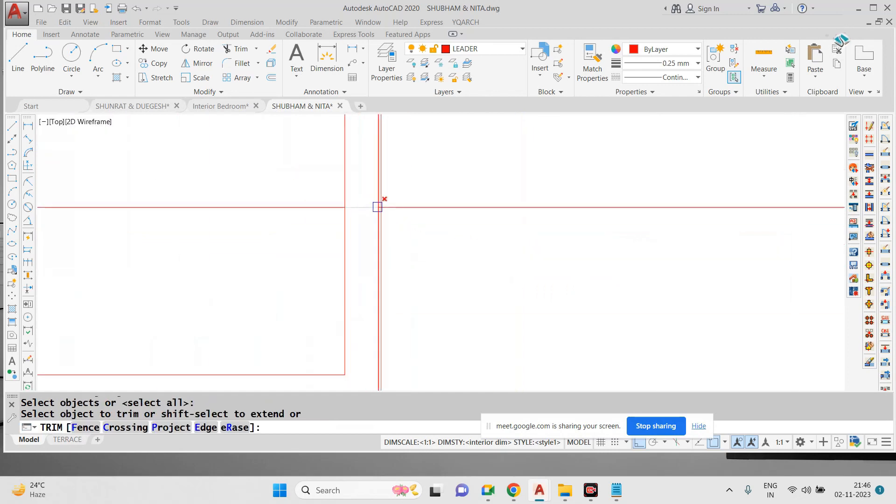
scroll(391, 223, "down", 3)
scroll(405, 226, "up", 6)
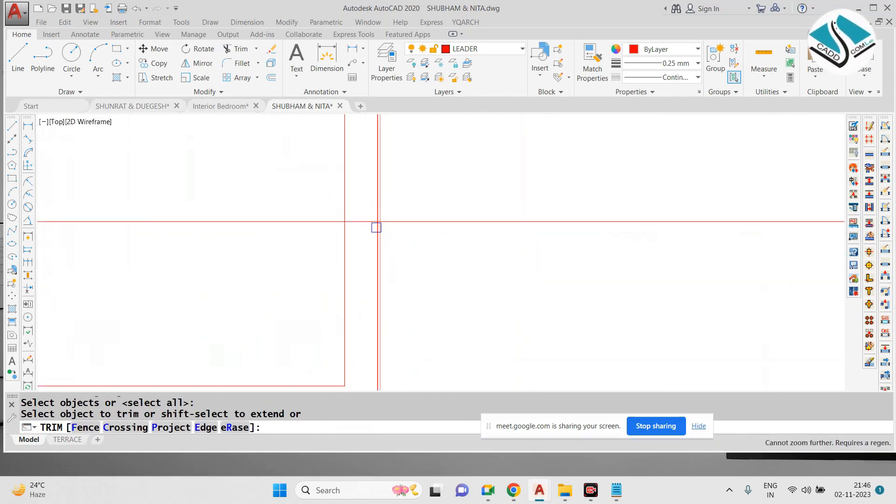
left_click(353, 219)
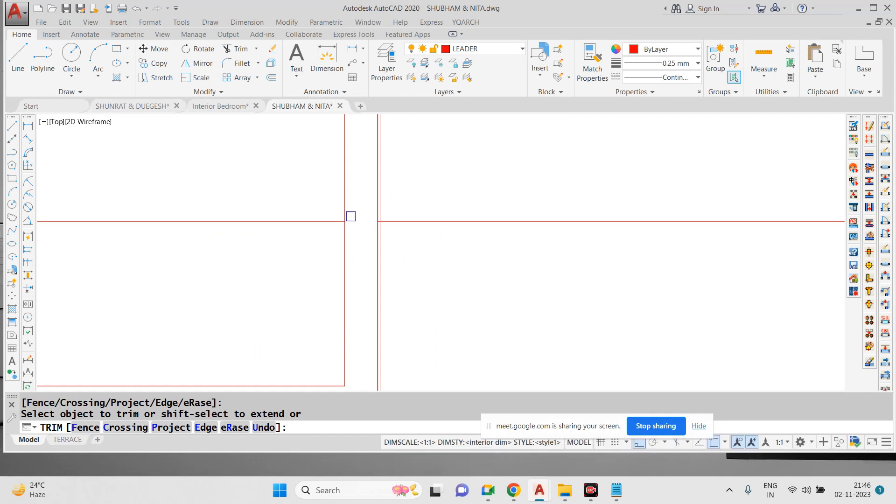
scroll(342, 221, "down", 3)
scroll(540, 215, "up", 8)
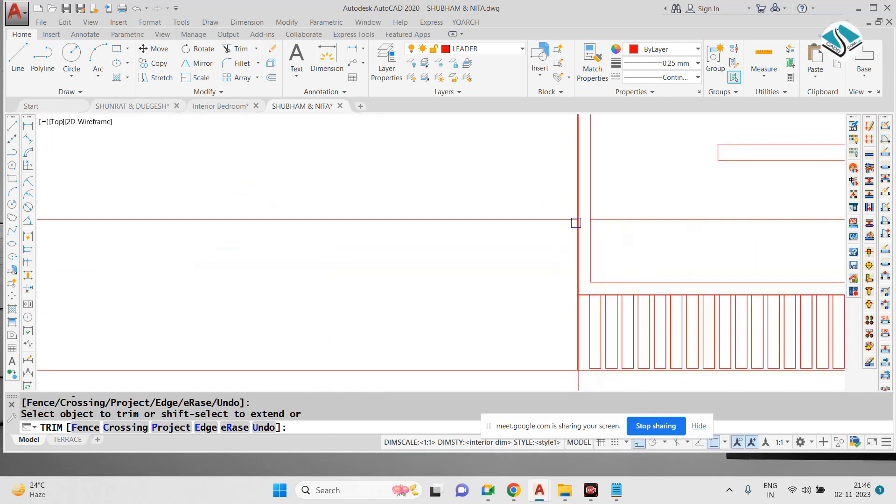
key("Escape")
Step: Erase the leftover offset line pieces outside the bed width
scroll(577, 222, "down", 5)
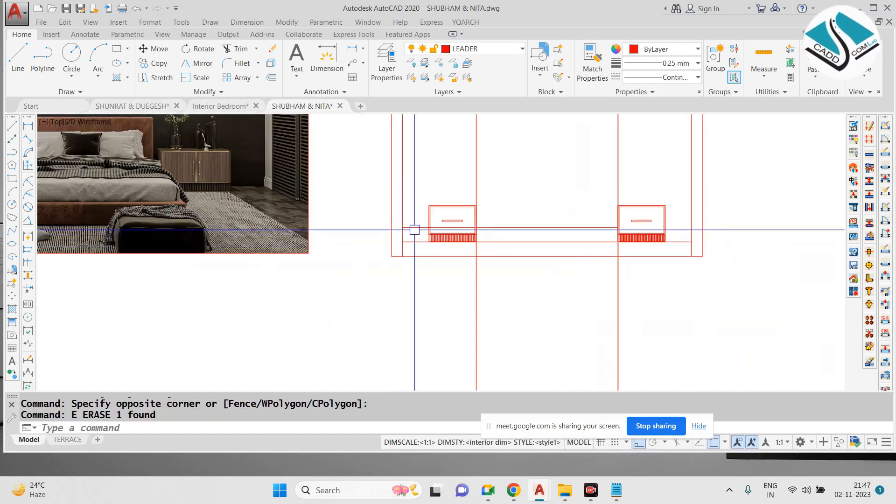
left_click(414, 228)
type("E")
key("Return")
Step: Trim the bed's vertical construction lines below the floor line
type("t")
key("Return")
key("Return")
left_click(510, 282)
left_click(600, 247)
scroll(633, 256, "up", 5)
left_click(657, 256)
left_click(213, 248)
middle_click_drag(343, 233, 343, 270)
key("Escape")
Step: Draw a horizontal line between the inner top corners of the two bedside tables as the mattress top
type("l")
key("Return")
left_click(276, 194)
key("Escape")
key("Escape")
type("l")
key("Return")
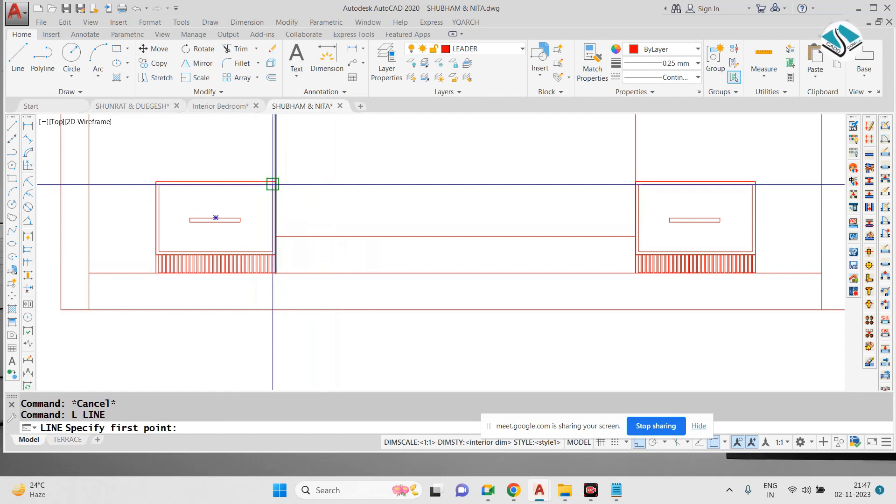
left_click(276, 181)
left_click(694, 186)
scroll(512, 227, "up", 3)
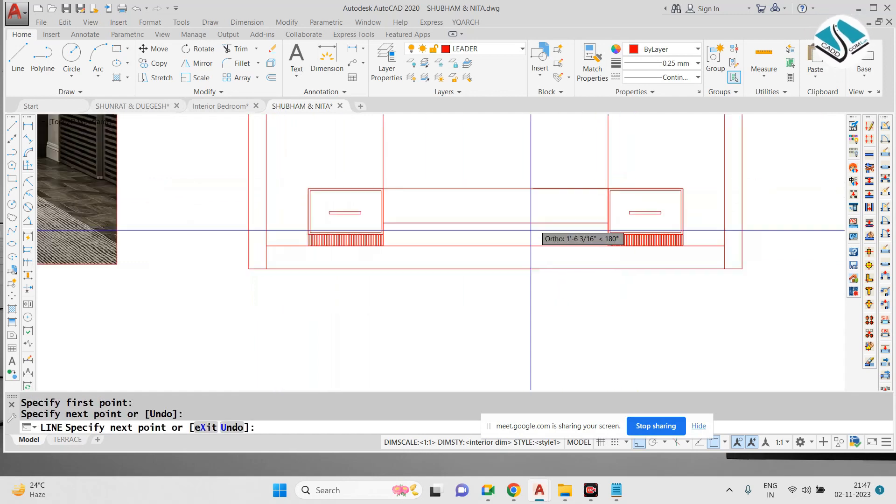
key("Escape")
type("o")
key("Return")
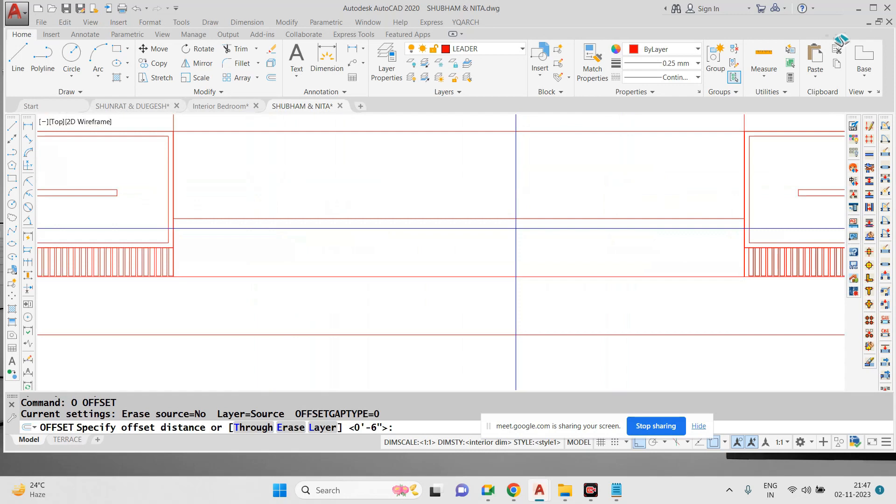
key("Escape")
scroll(516, 229, "down", 3)
type("f")
key("Return")
type("r")
key("Return")
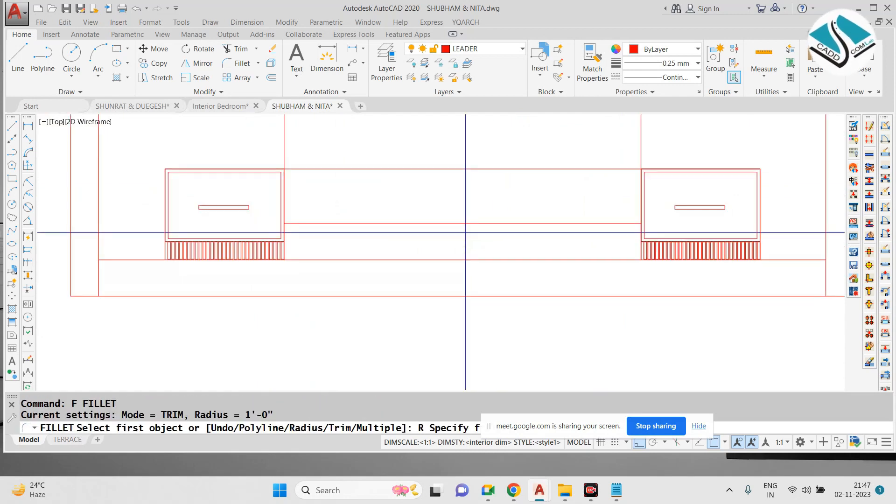
type("0")
key("Return")
scroll(291, 148, "up", 4)
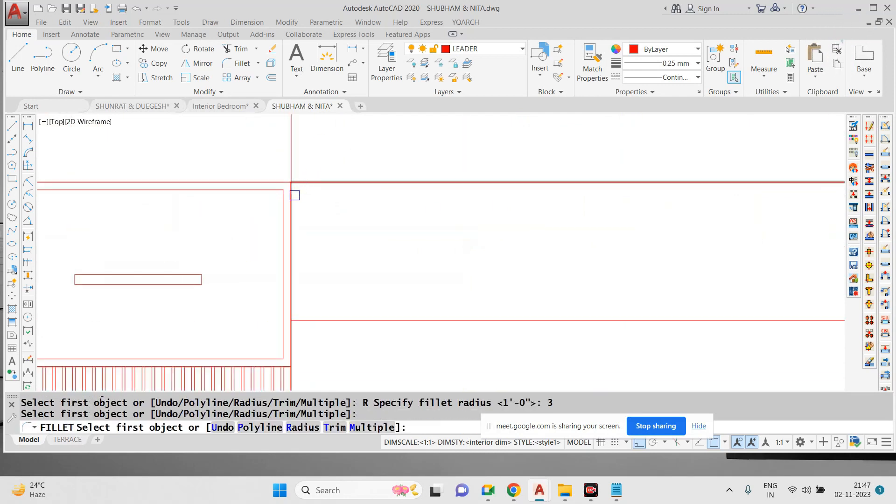
left_click(294, 200)
key("Escape")
scroll(303, 194, "down", 5)
key("Escape")
key("Escape")
Step: Trim both vertical bed lines above the mattress top line
type("tr")
key("Return")
key("Return")
left_click(551, 155)
left_click(319, 155)
left_click(388, 144)
left_click(237, 177)
key("Escape")
Step: Fillet both upper corners of the mattress with a 3-inch radius
type("f")
key("Return")
type("r")
key("Return")
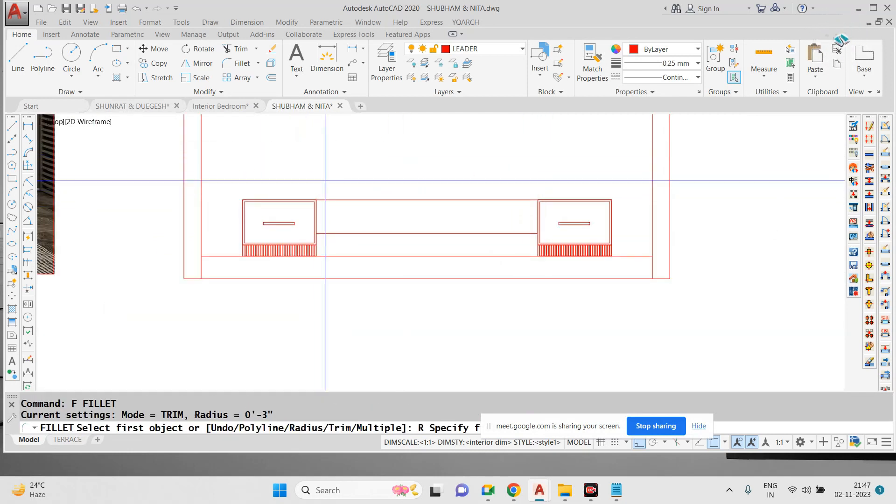
type("3")
key("Return")
scroll(313, 184, "up", 5)
left_click(319, 240)
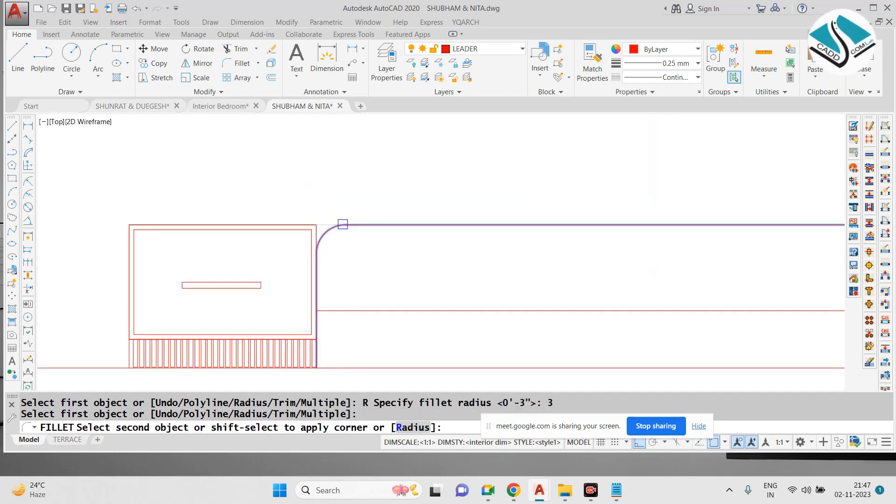
left_click(342, 224)
scroll(556, 216, "down", 3)
key("Return")
scroll(438, 216, "up", 4)
left_click(437, 218)
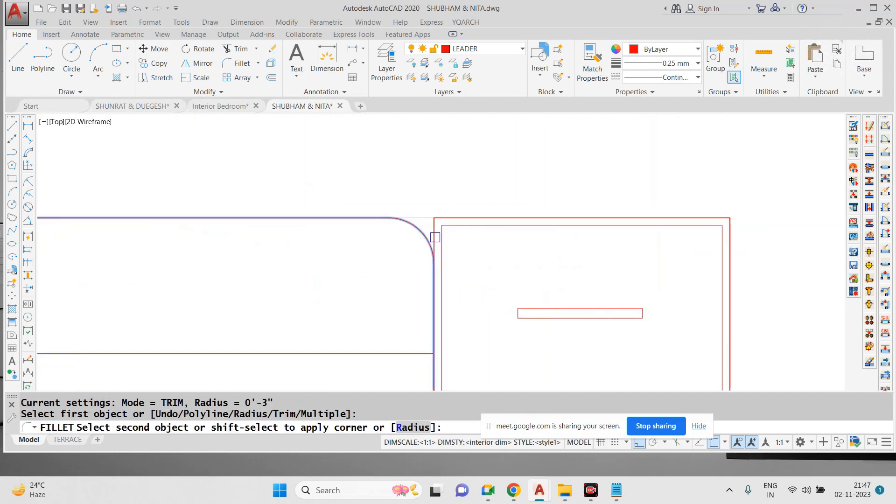
left_click(435, 236)
Step: Try a vertical construction line at the bed's upper left corner in the bedroom plan, then erase it
scroll(438, 237, "down", 5)
middle_click_drag(214, 252, 343, 268)
scroll(342, 268, "down", 4)
scroll(371, 266, "down", 2)
scroll(374, 257, "up", 2)
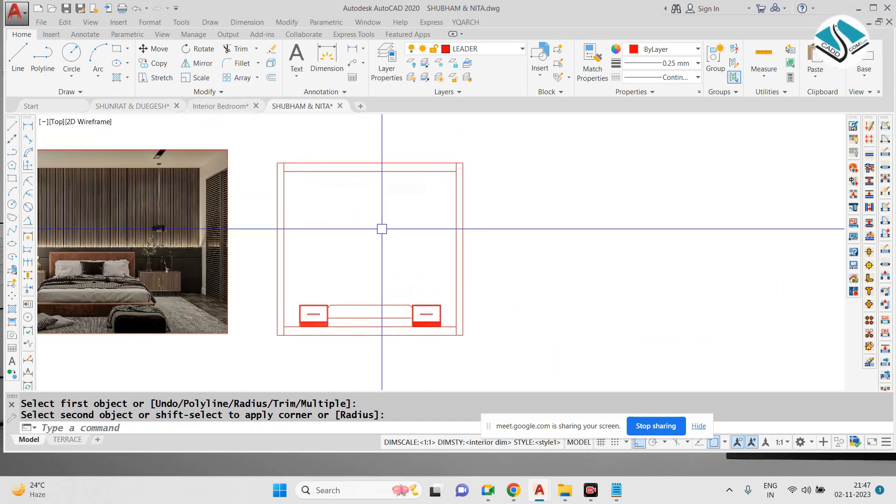
key("Return")
type("V")
key("Return")
scroll(380, 229, "down", 4)
scroll(376, 203, "up", 6)
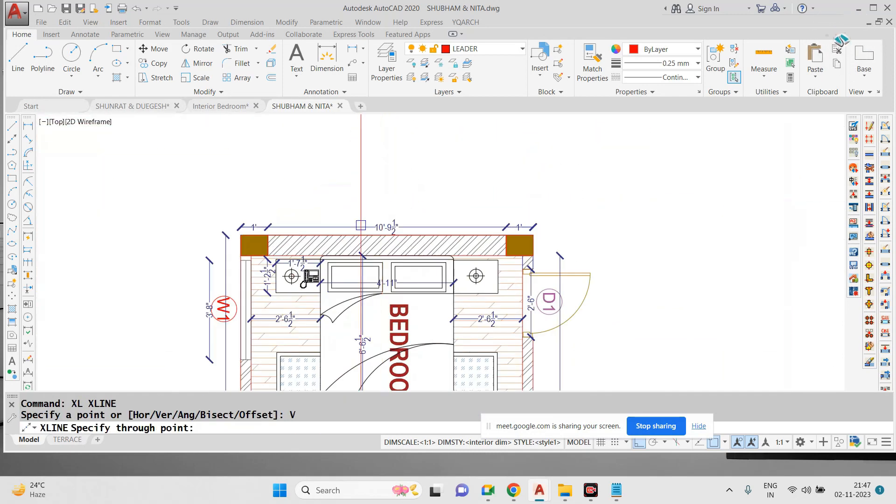
scroll(304, 286, "up", 5)
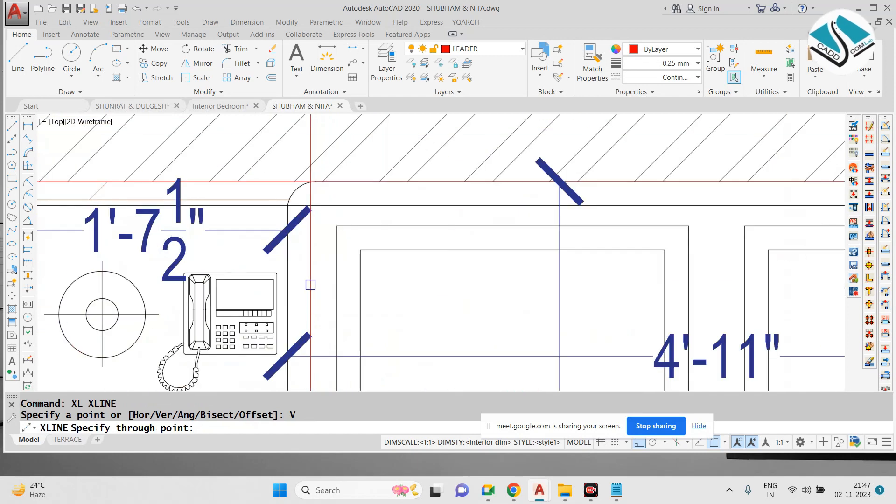
scroll(317, 213, "down", 3)
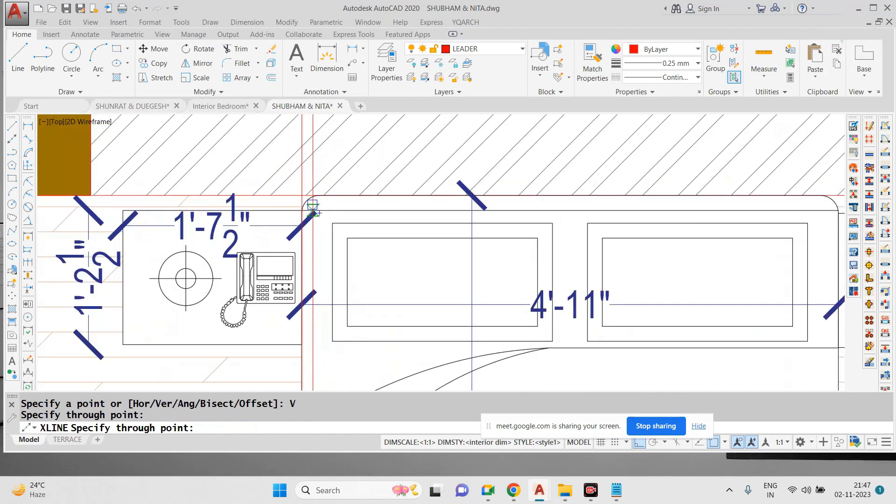
scroll(304, 200, "up", 5)
key("Escape")
left_click(297, 195)
type("E ERASE 1 found")
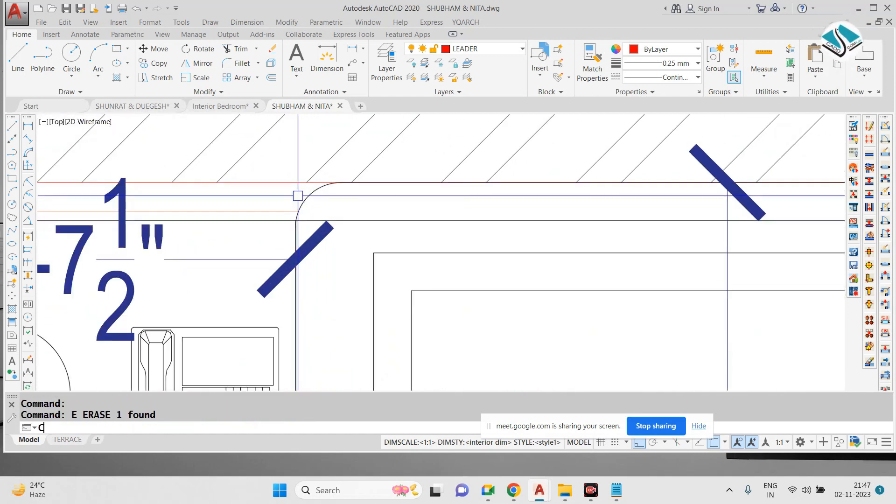
type("XL")
key("Return")
scroll(297, 195, "down", 6)
scroll(385, 195, "up", 7)
left_click(280, 197)
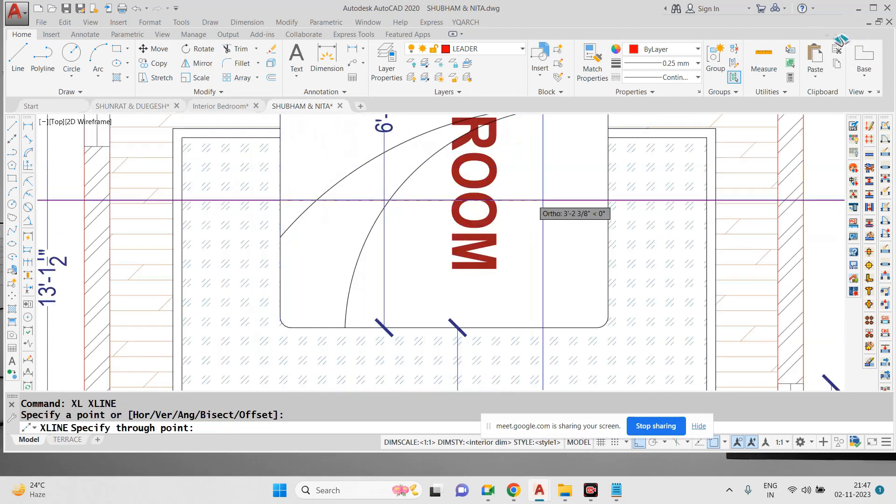
key("Escape")
Step: Place vertical construction lines through both sides of the bed in the bedroom plan
type("XL")
key("Return")
type("V")
key("Return")
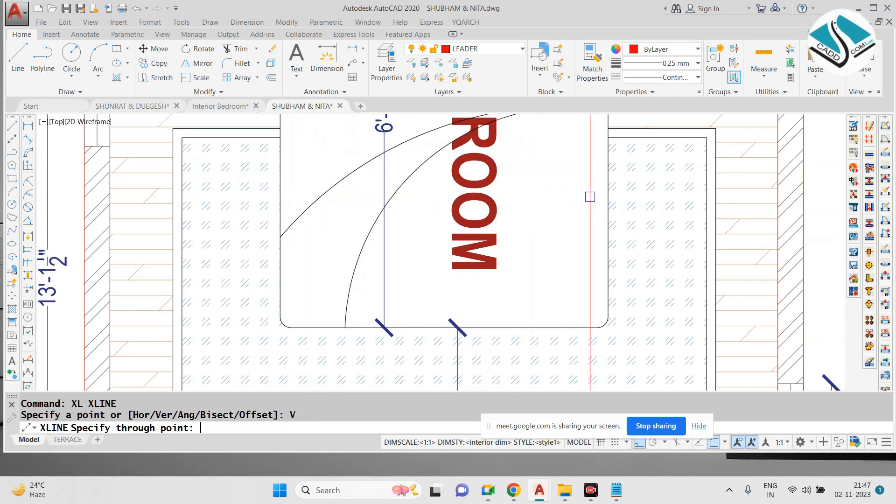
left_click(608, 189)
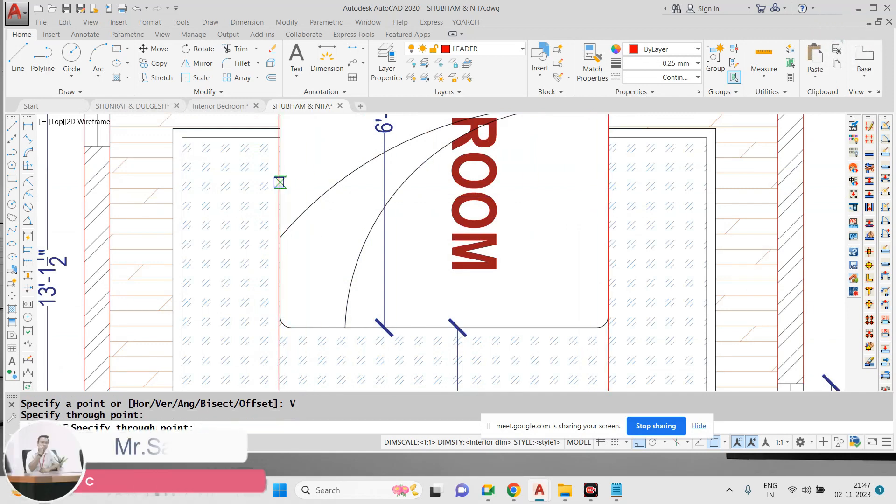
left_click(281, 181)
Step: Offset the bed base line upward by 2 feet in the elevation for the headboard's top edge
scroll(388, 226, "down", 7)
scroll(370, 232, "up", 2)
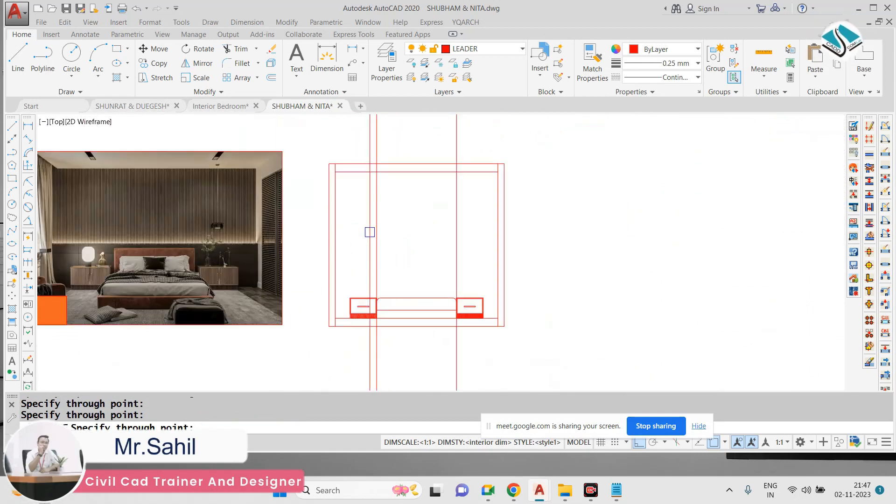
type("o")
key("Return")
type("2'")
key("Return")
scroll(399, 312, "up", 4)
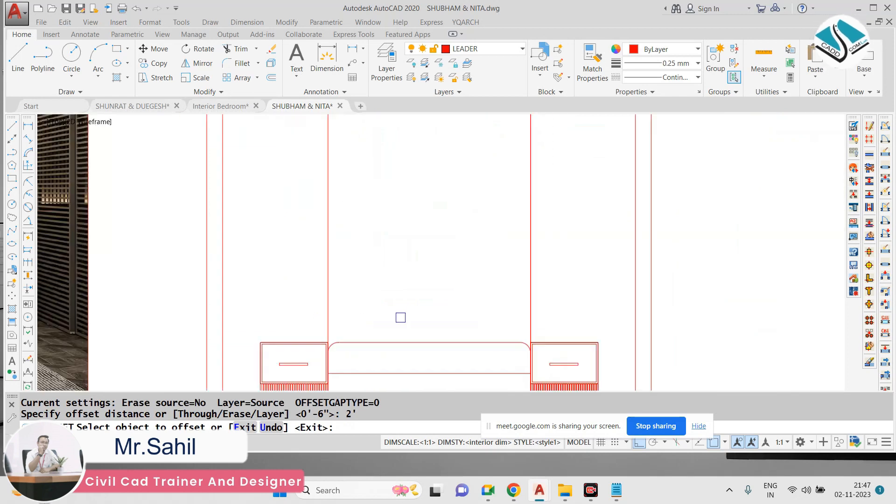
middle_click_drag(409, 365, 407, 338)
left_click(410, 346)
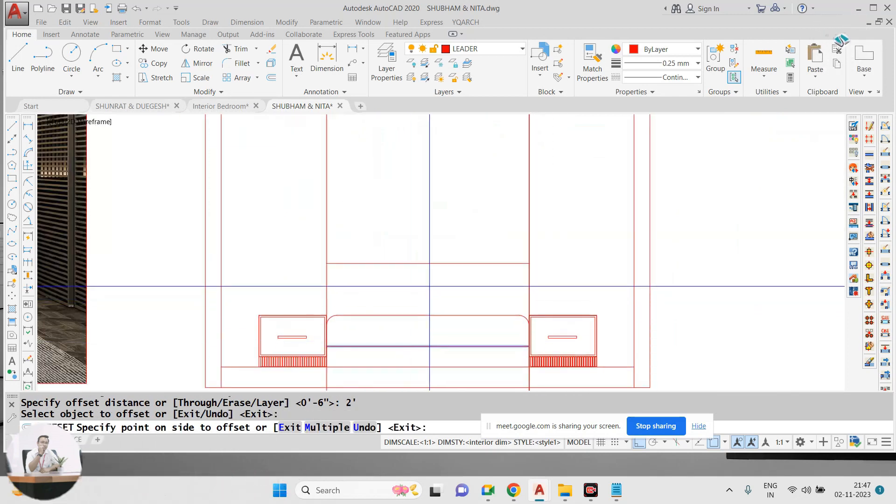
left_click(429, 286)
key("Escape")
Step: Trim the vertical construction lines above the headboard's top edge
type("tr")
key("Return")
key("Return")
left_click(554, 228)
left_click(286, 213)
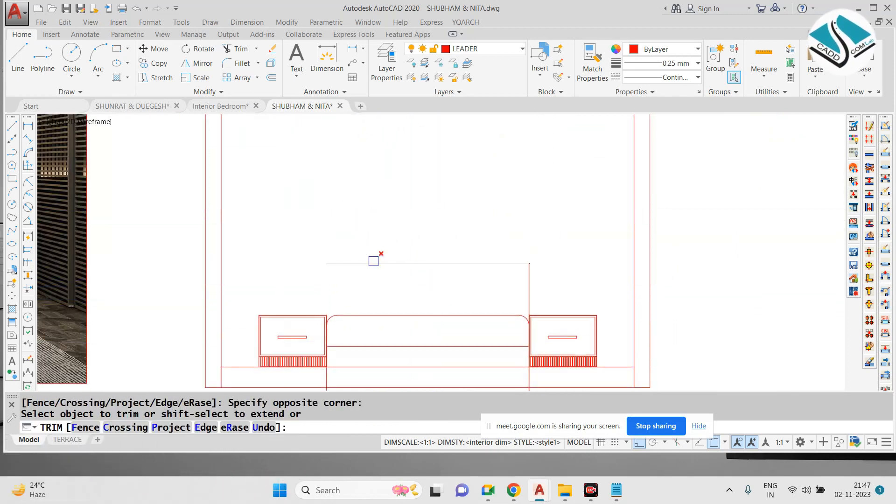
key("Escape")
Step: Draw a vertical line up from the left end of the bed base line past the headboard's top edge
type("l")
key("Return")
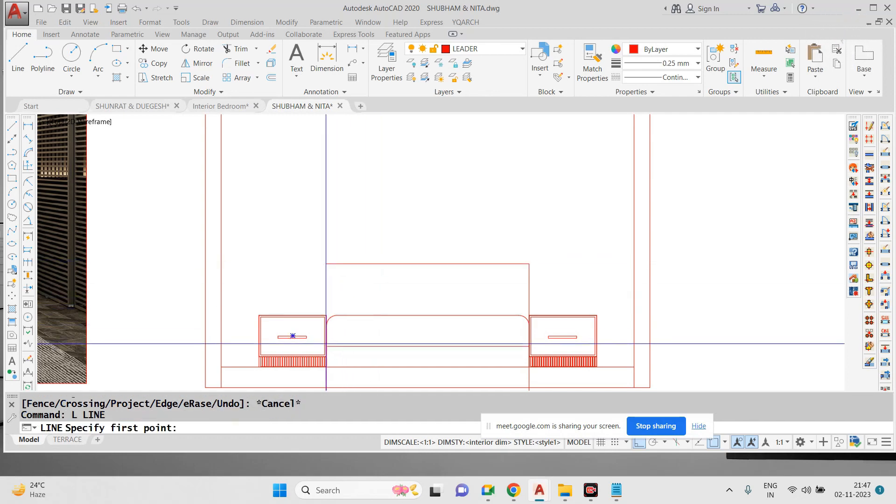
left_click(327, 346)
left_click(351, 188)
key("Escape")
type("ex")
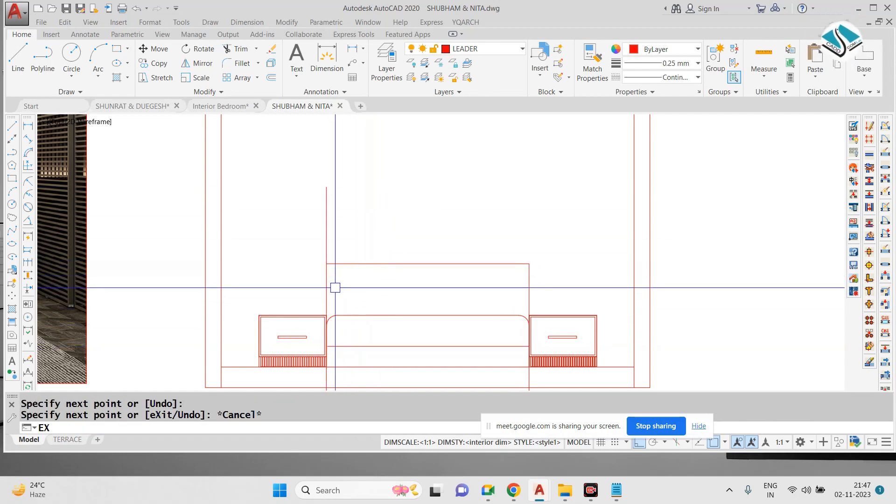
scroll(331, 291, "up", 2)
key("Return")
key("Return")
left_click(394, 221)
key("Escape")
Step: Trim the excess of the headboard's left side line at its top edge
type("tr")
key("Return")
key("Return")
left_click(319, 178)
left_click(257, 175)
left_click(238, 242)
Step: Trim the remaining vertical construction lines below the floor line, and check the headboard's corner shape in the reference image
scroll(368, 242, "down", 5)
left_click(450, 315)
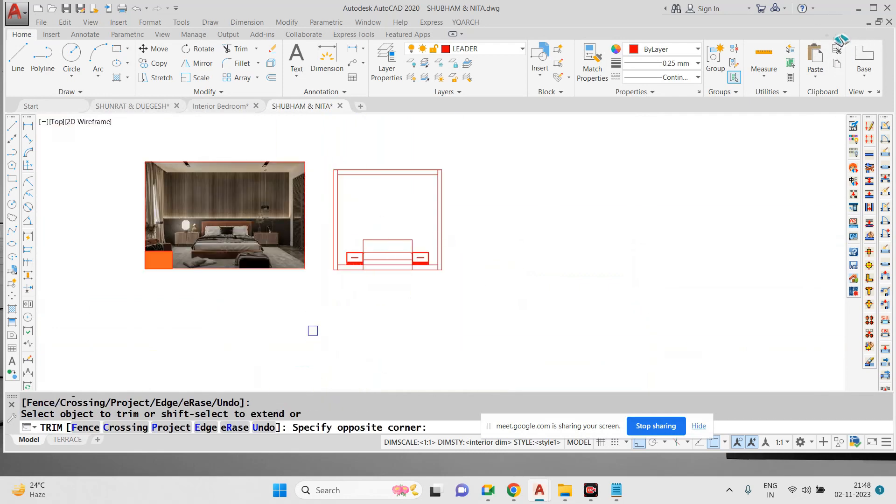
left_click(306, 340)
scroll(444, 248, "up", 4)
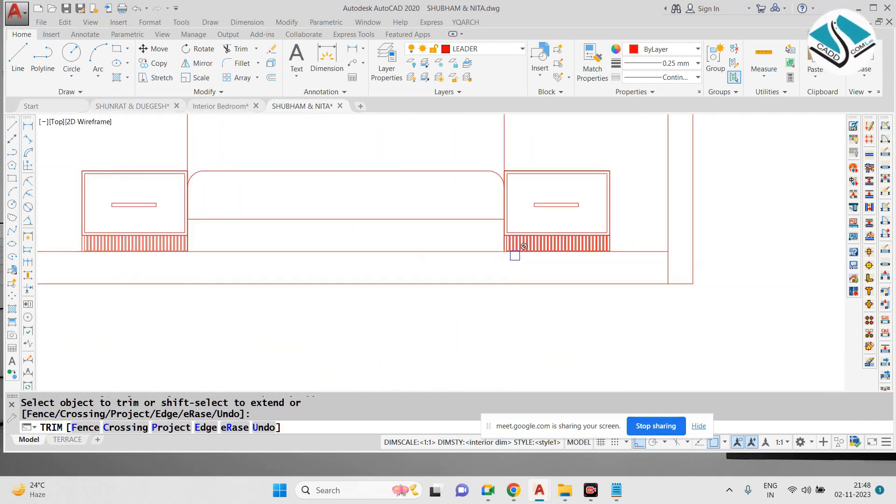
left_click(515, 256)
scroll(515, 256, "down", 2)
scroll(56, 152, "up", 4)
scroll(266, 219, "down", 1)
scroll(256, 179, "up", 1)
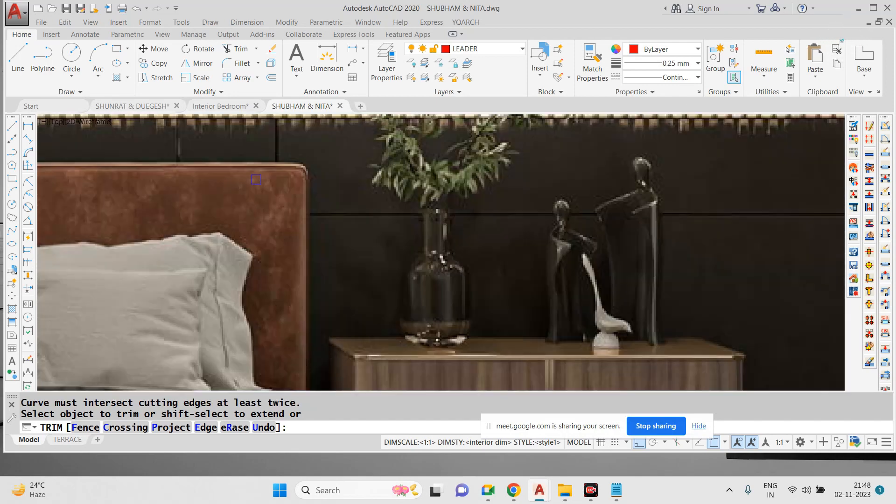
Step: Examine the headboard's border and rounded top corners in the bedroom reference image
scroll(257, 180, "down", 2)
scroll(242, 176, "up", 3)
scroll(209, 168, "up", 1)
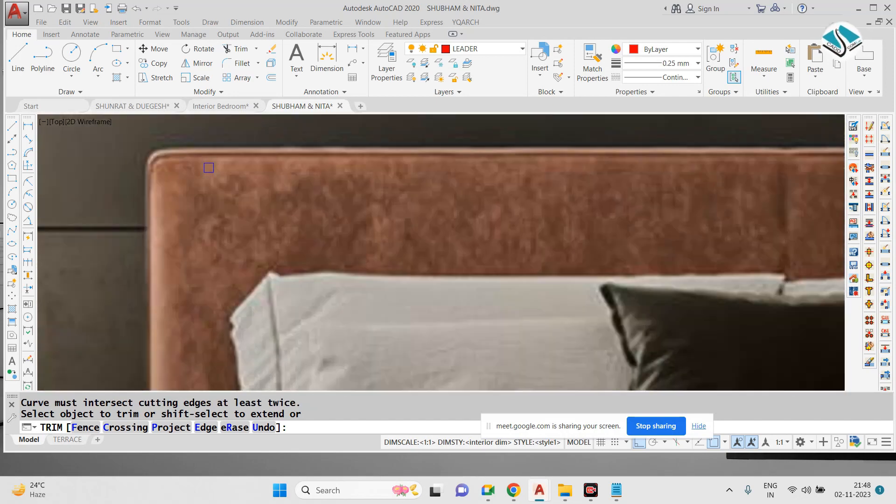
scroll(213, 160, "down", 4)
scroll(366, 176, "up", 2)
scroll(416, 223, "up", 1)
scroll(417, 218, "up", 3)
key("Escape")
key("Escape")
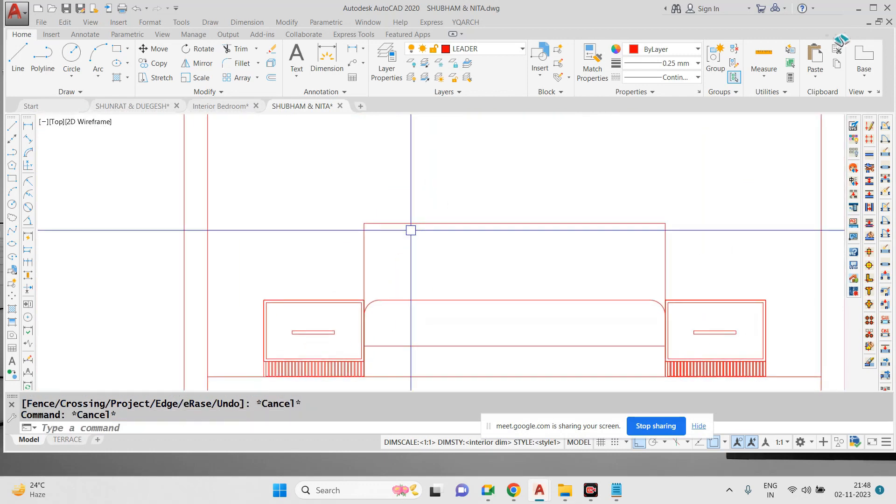
Step: Offset the headboard's left, top and right edges inward by 0.5
type("o")
key("Return")
type("0.5")
key("Return")
scroll(404, 228, "up", 2)
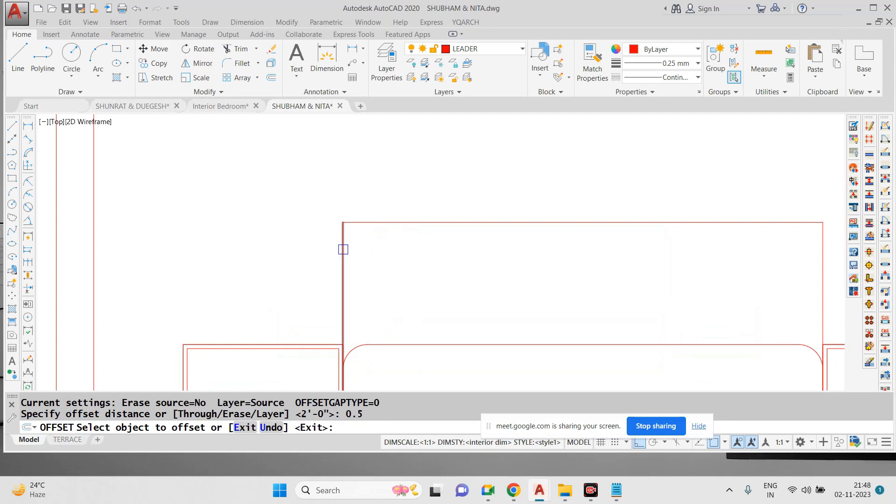
left_click(343, 249)
left_click(388, 247)
left_click(390, 222)
left_click(420, 257)
middle_click_drag(811, 249, 649, 221)
left_click(663, 237)
left_click(611, 244)
Step: Erase the inward offset copies of the headboard's edges
key("Escape")
type("tr")
key("Return")
key("Return")
scroll(195, 204, "up", 2)
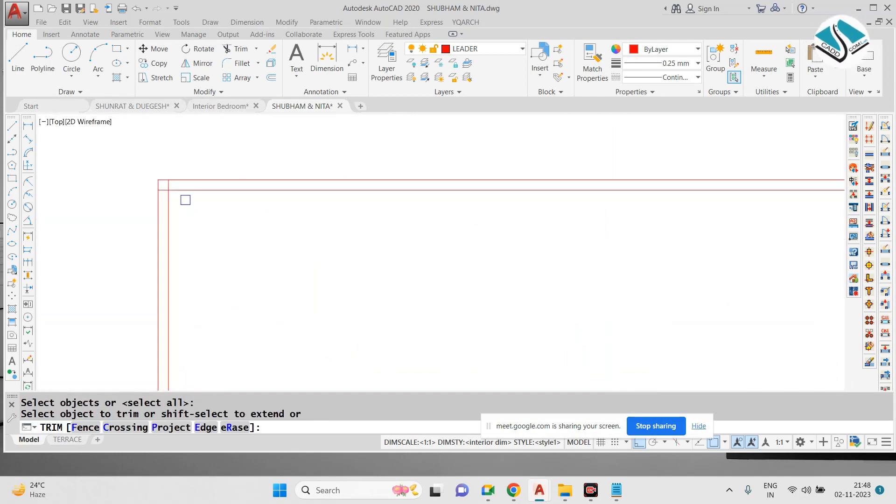
key("Escape")
left_click(183, 190)
type("e")
key("Return")
scroll(214, 194, "down", 3)
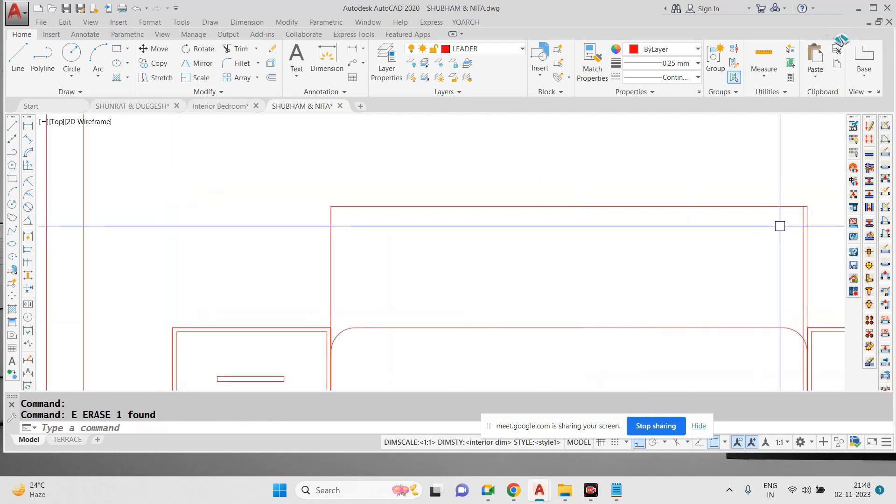
Step: Fillet both top corners of the headboard with a radius of 3
type("f")
key("Return")
type("r")
key("Return")
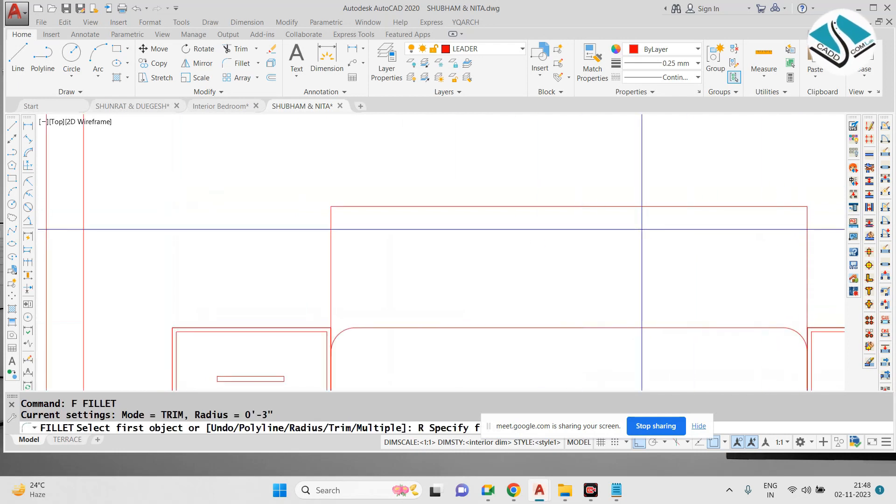
type("3")
key("Return")
left_click(347, 205)
left_click(331, 230)
key("Return")
left_click(771, 206)
left_click(808, 228)
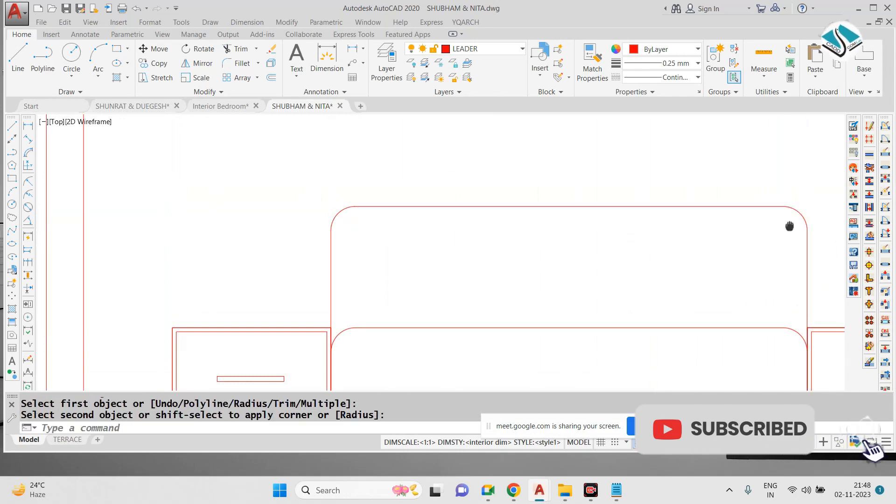
key("Escape")
Step: Join the headboard's side lines, top edge and corner arcs into one outline
middle_click_drag(801, 230, 728, 215)
type("j")
key("Return")
left_click(762, 159)
left_click(236, 241)
key("Return")
key("Escape")
Step: Offset the joined headboard outline inward by 0.5 to form its border
type("o")
key("Return")
type("0.5")
key("Return")
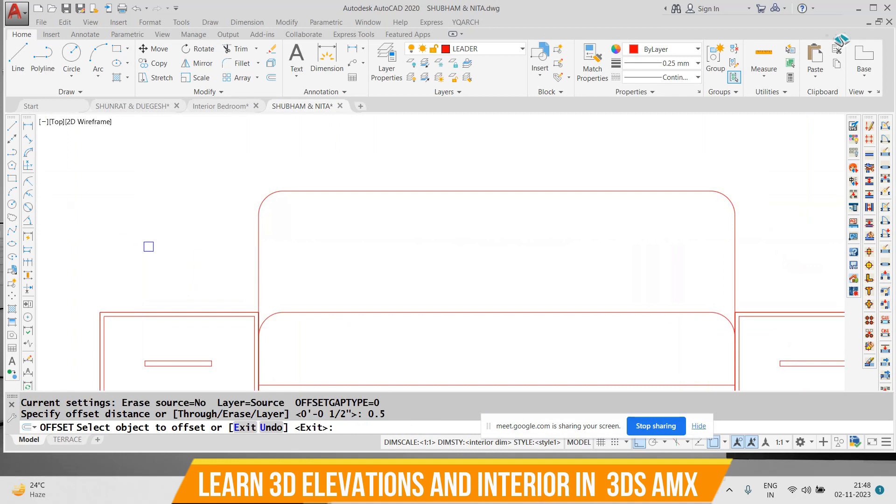
left_click(330, 191)
left_click(388, 248)
key("Escape")
key("Escape")
key("Escape")
Step: Trim the ends of the inner headboard outline that run past the mattress's rounded corners
type("tr")
key("Return")
key("Return")
scroll(247, 321, "up", 7)
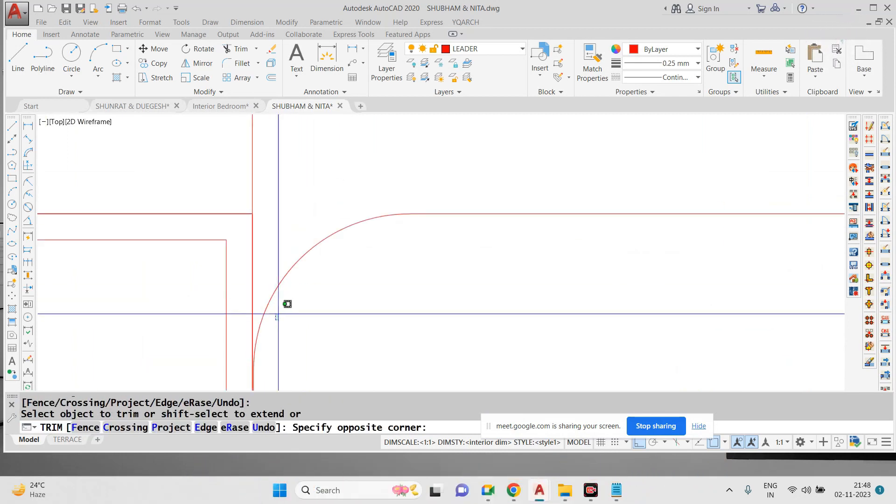
left_click(285, 308)
scroll(504, 296, "down", 5)
scroll(599, 290, "up", 5)
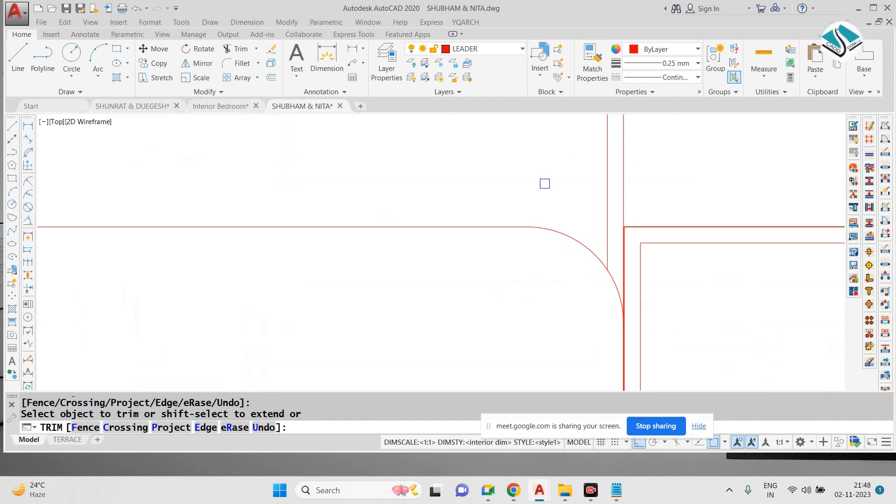
scroll(593, 269, "down", 5)
key("Escape")
Step: Compare the headboard elevation with the bed in the reference image
middle_click_drag(386, 196, 478, 280)
scroll(478, 274, "down", 2)
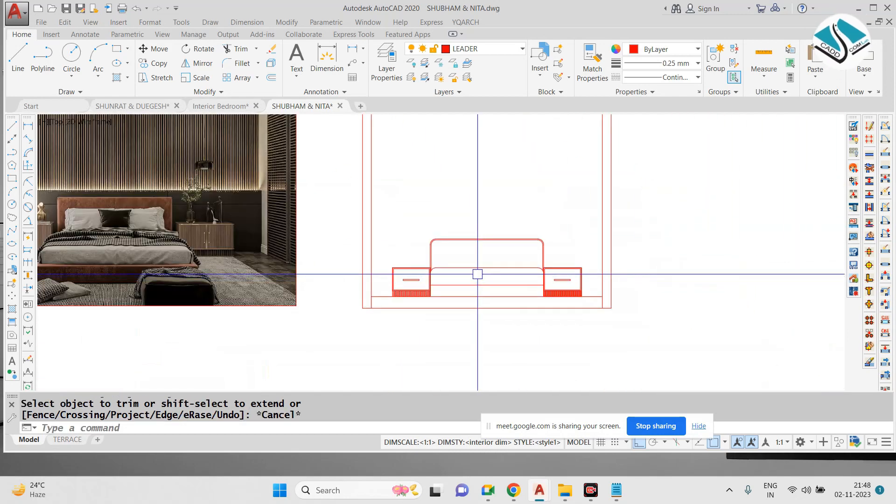
scroll(443, 278, "up", 4)
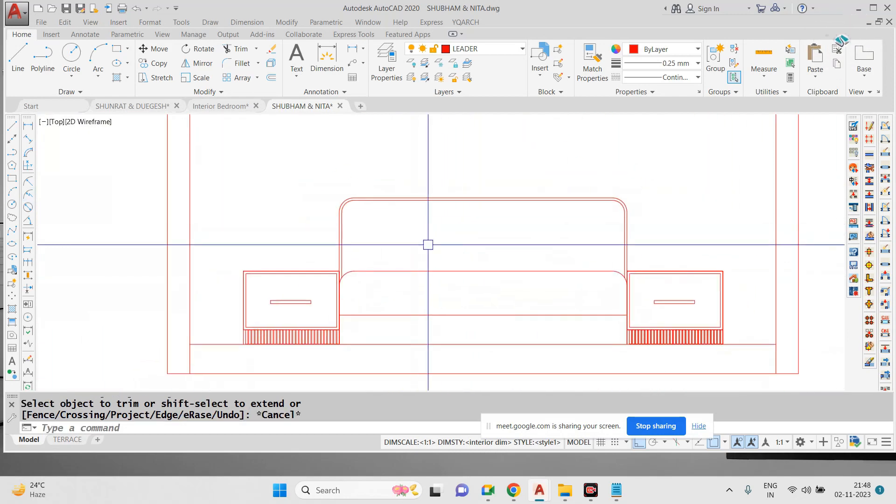
key("Escape")
key("Escape")
scroll(427, 236, "down", 4)
scroll(84, 216, "up", 3)
scroll(173, 215, "down", 4)
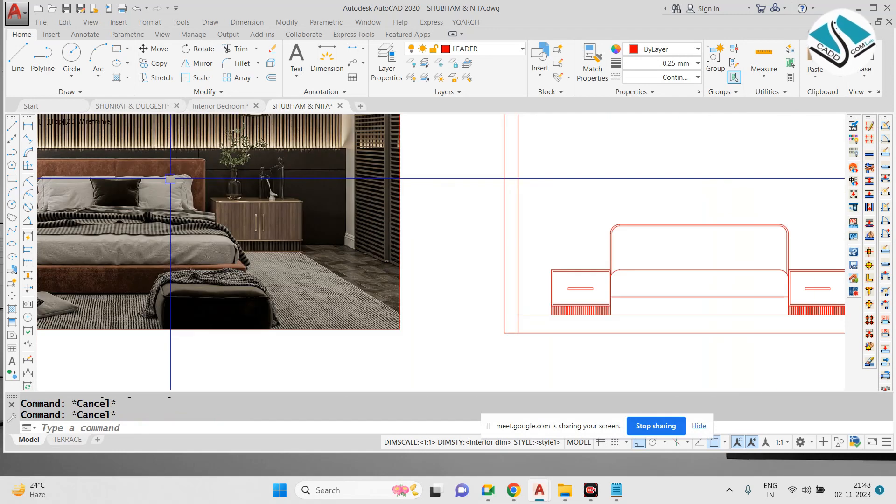
Step: Draw a vertical centre line from the headboard's inner top edge down to the mattress top
scroll(523, 239, "up", 4)
type("l")
key("Return")
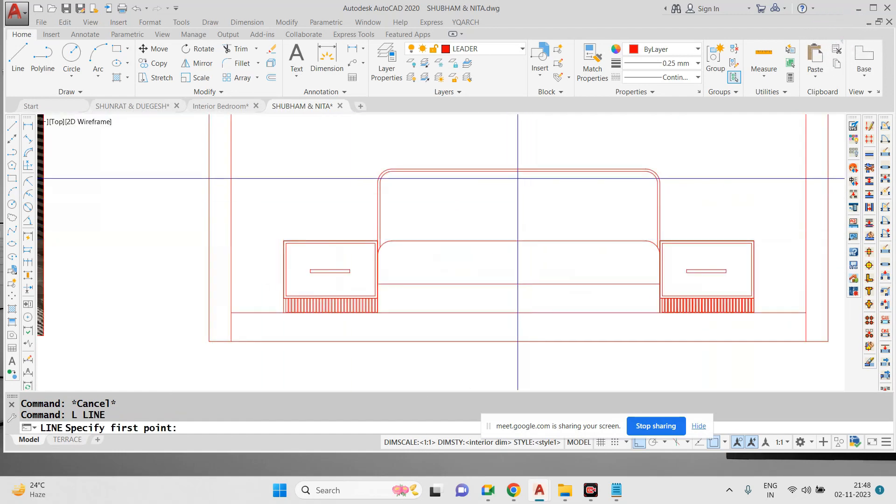
left_click(519, 171)
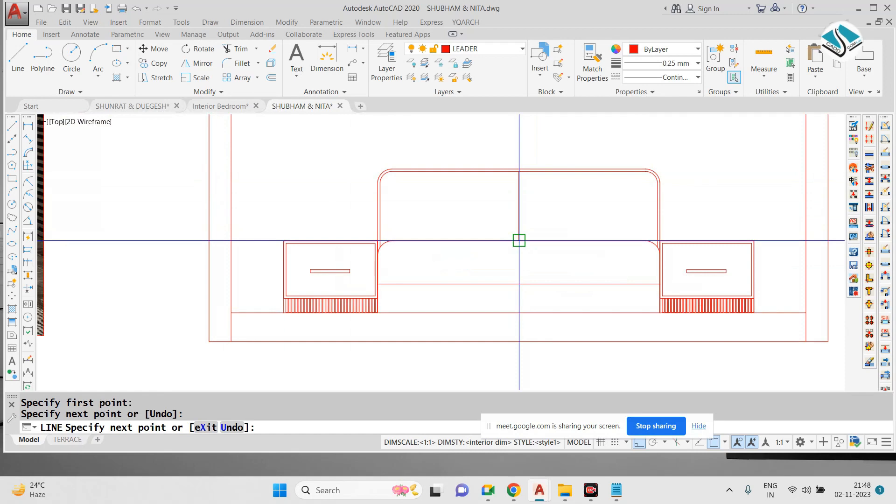
key("Return")
Step: Offset the headboard's centre line by 0.025
type("o")
key("Return")
key("Return")
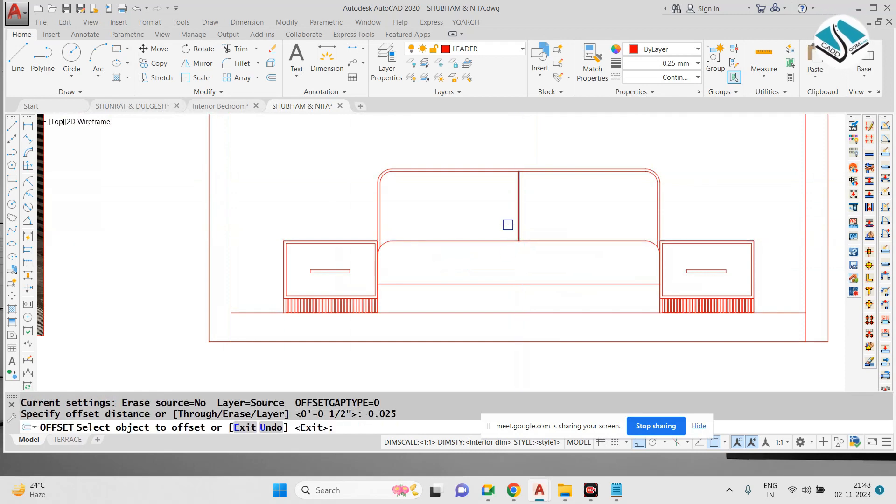
scroll(480, 195, "up", 5)
left_click(446, 230)
left_click(456, 236)
scroll(424, 249, "up", 2)
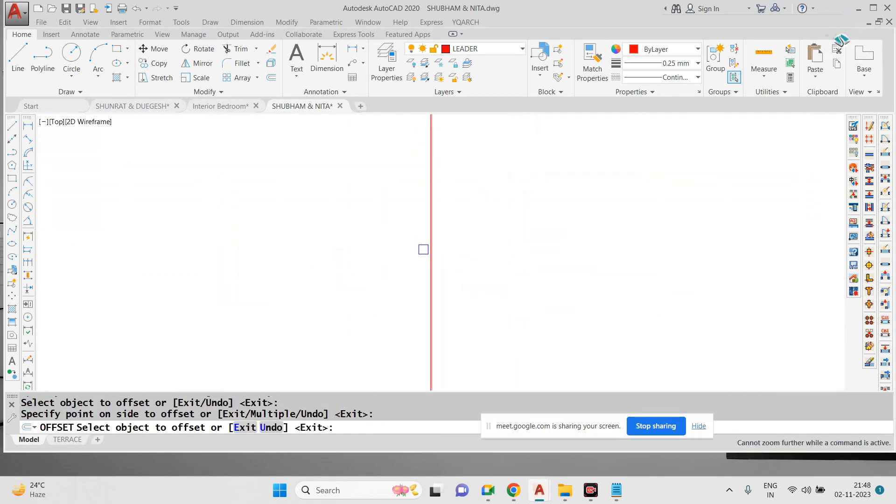
Step: Offset the headboard's centre line by 0.25 to both sides to form a centre joint
key("Return")
type("o")
key("Return")
type(".25")
key("Return")
left_click(428, 244)
left_click(425, 244)
left_click(434, 253)
key("Escape")
key("Return")
key("Return")
left_click(432, 255)
left_click(444, 262)
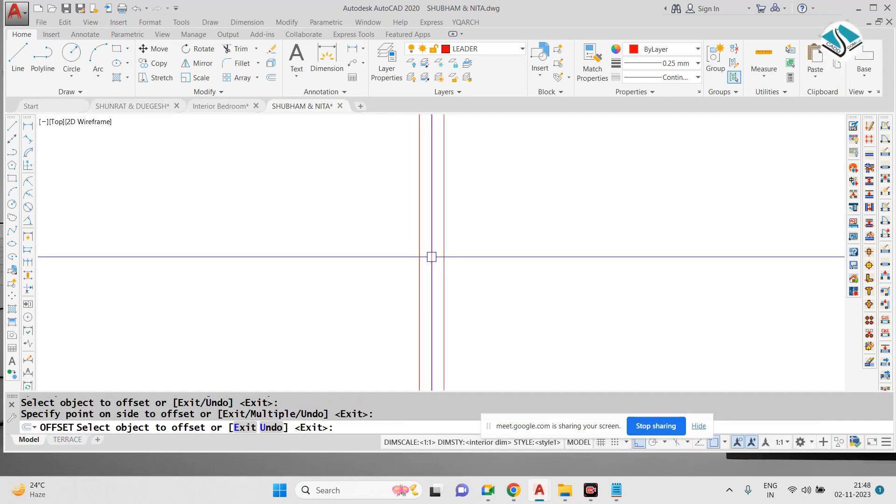
Step: Erase the original centre line between the two joint lines of the headboard
key("Escape")
left_click(432, 259)
type("e")
key("Return")
key("Escape")
key("Escape")
scroll(447, 227, "down", 6)
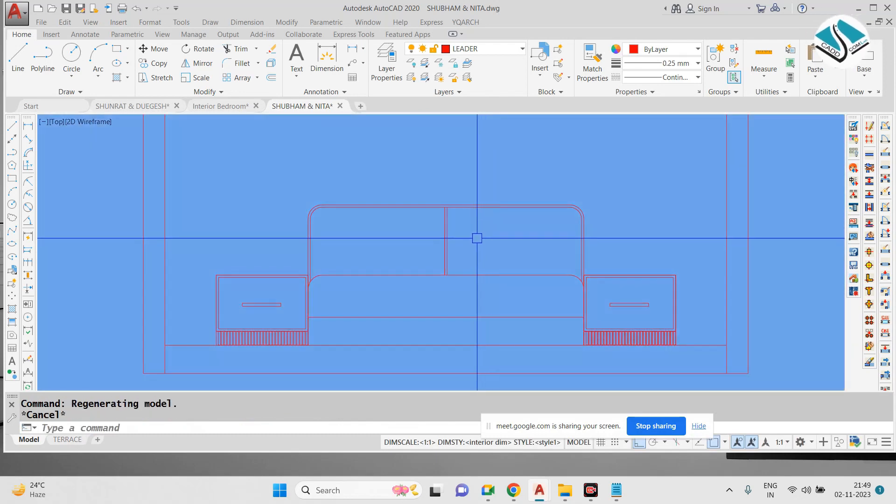
Step: Erase the oversized stray hatch covering the drawing area around the elevation
left_click(532, 264)
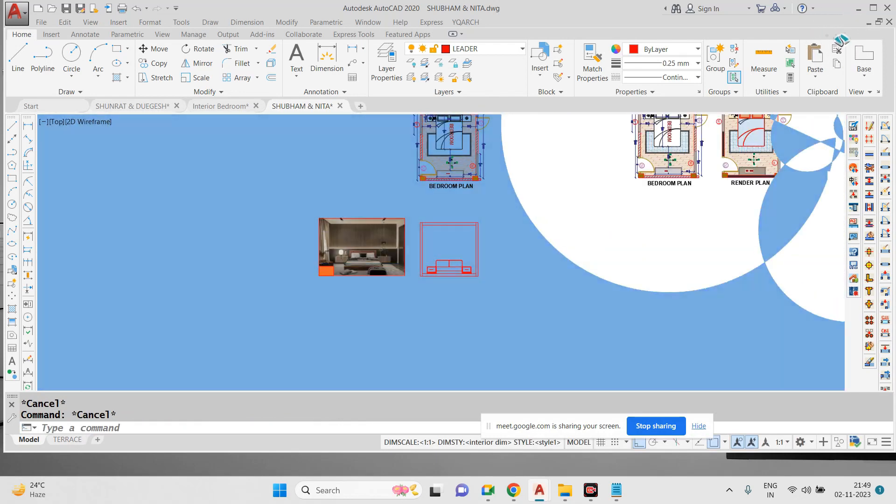
type("e")
key("Return")
key("Escape")
left_click(560, 254)
type("e")
key("Return")
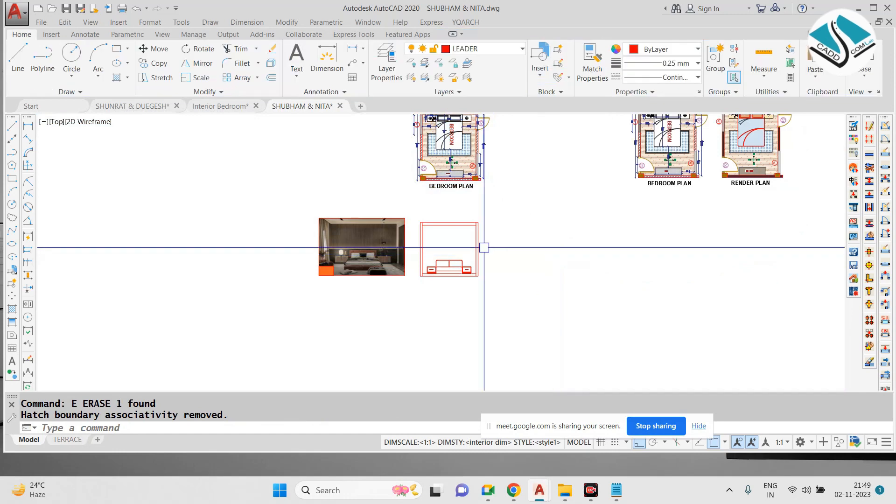
Step: Trim the headboard's inner top edge between the two centre joint lines
scroll(425, 247, "up", 8)
scroll(505, 305, "down", 5)
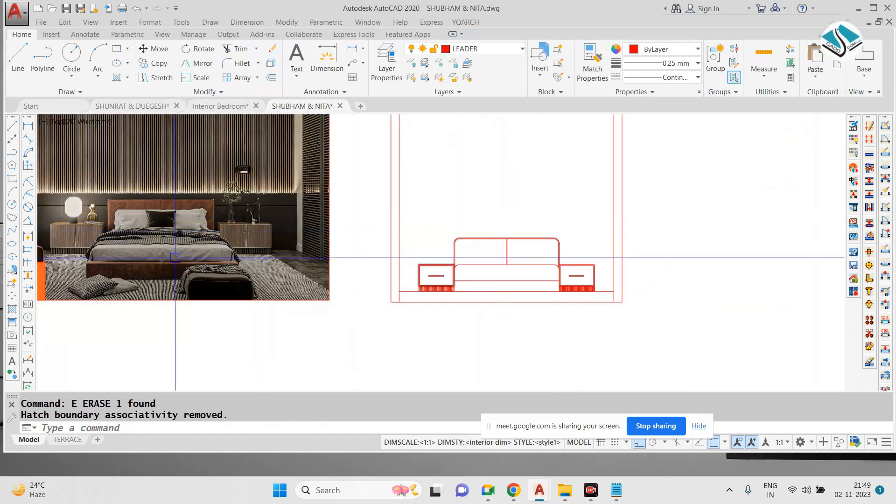
scroll(459, 288, "down", 2)
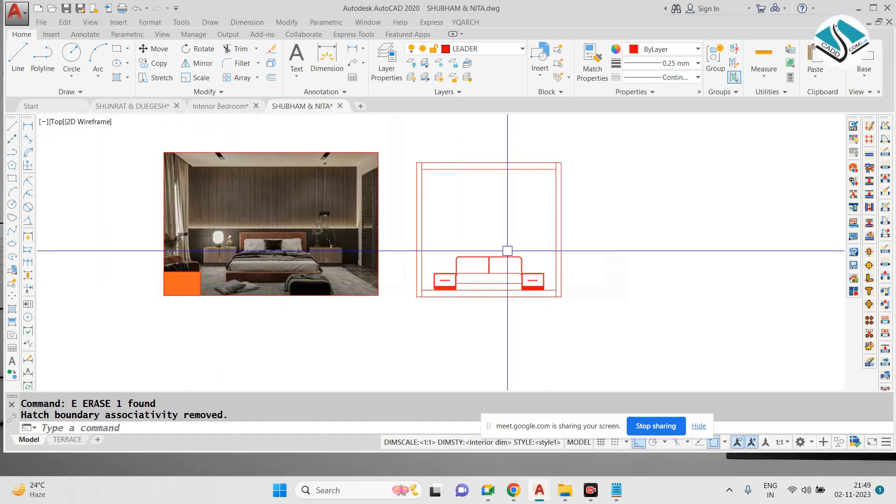
scroll(519, 264, "up", 4)
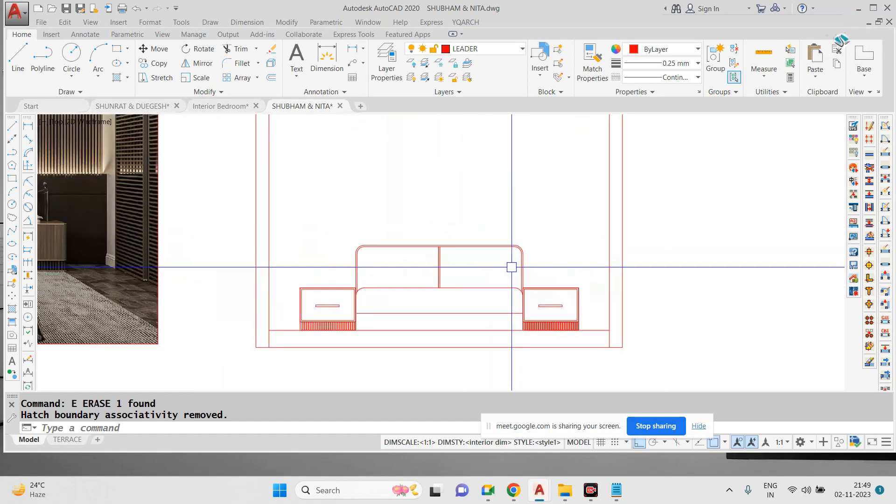
scroll(512, 268, "up", 5)
type("tr")
key("Return")
scroll(446, 247, "up", 2)
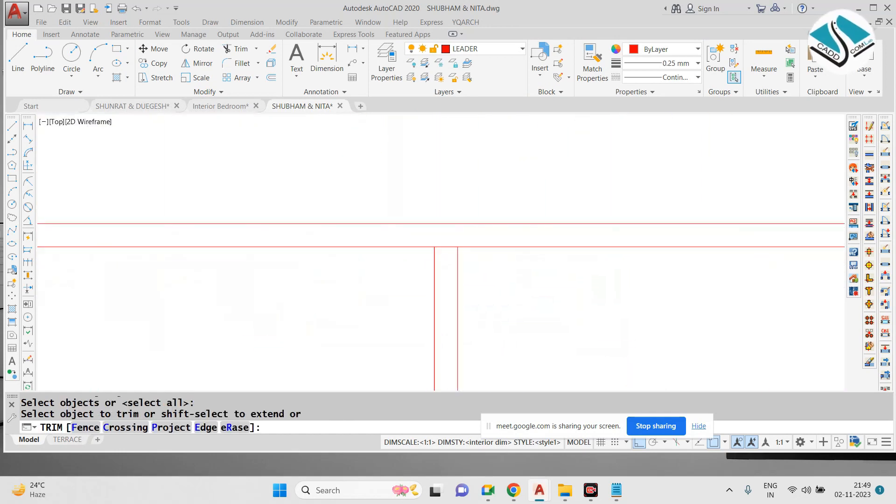
left_click(446, 246)
scroll(516, 257, "down", 5)
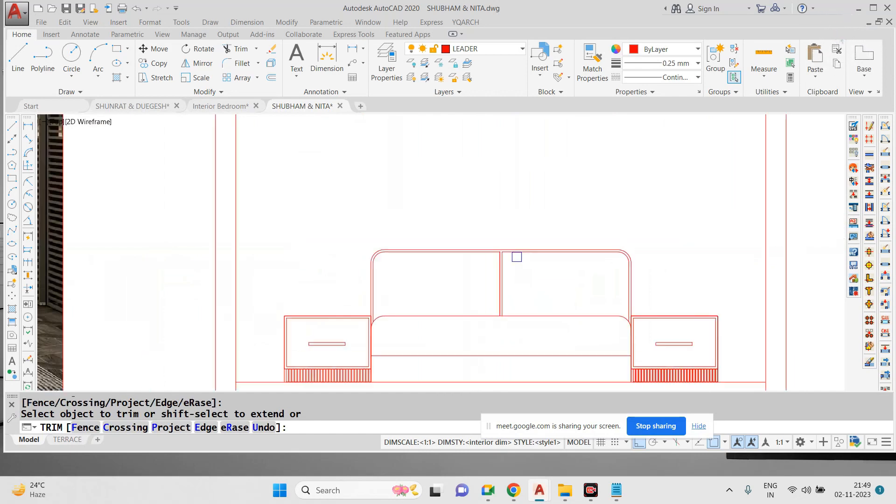
scroll(522, 255, "down", 5)
middle_click_drag(530, 204, 443, 240)
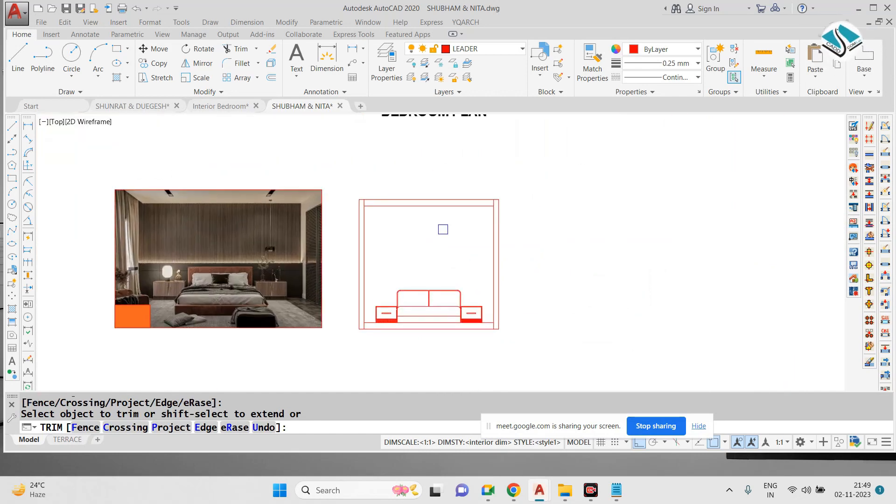
Step: Rotate the bedroom plan above the bed-wall elevation 90 degrees counterclockwise
scroll(443, 229, "down", 2)
middle_click_drag(490, 200, 439, 276)
left_click(389, 146)
scroll(389, 145, "up", 2)
middle_click_drag(389, 145, 376, 191)
scroll(408, 174, "down", 2)
key("Escape")
left_click(476, 132)
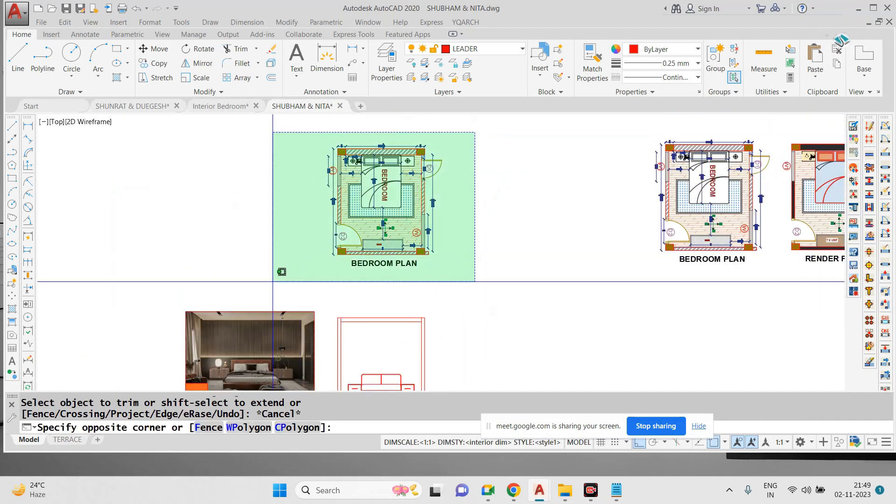
left_click(273, 282)
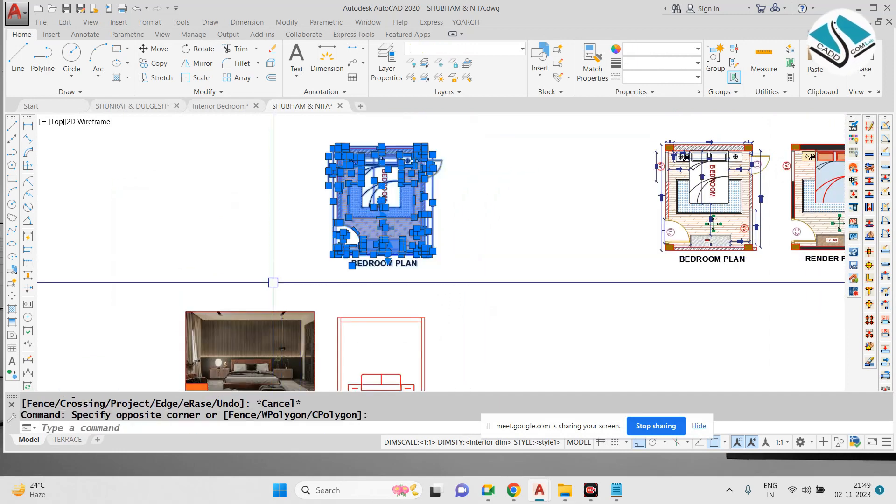
type("RO")
key("Return")
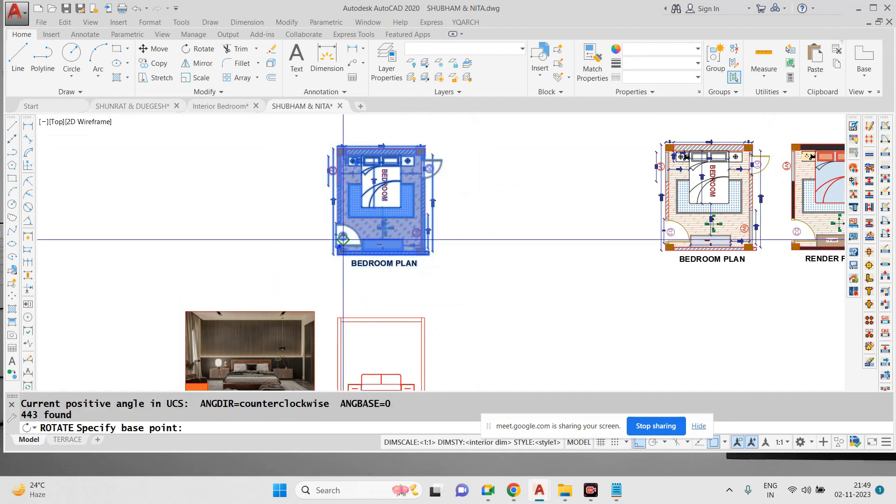
left_click(433, 204)
left_click(444, 131)
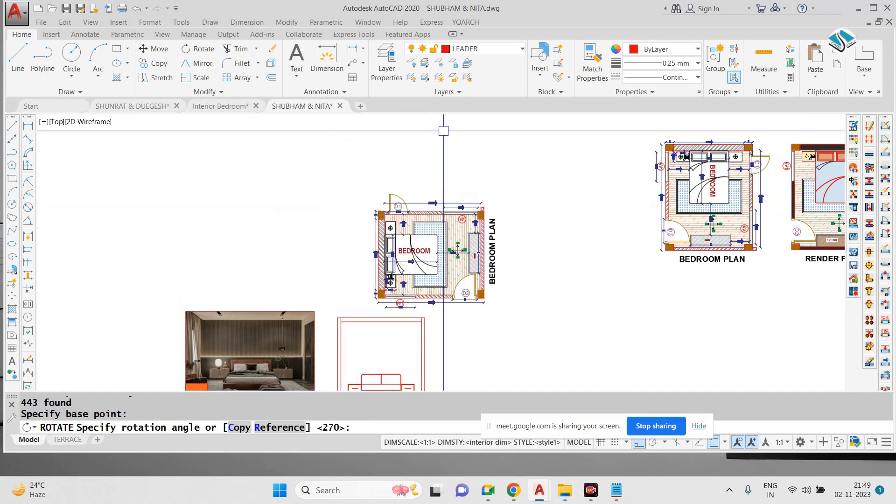
Step: Move the rotated bedroom plan horizontally to the right, clear of the bed-wall elevation
left_click(544, 144)
left_click(362, 312)
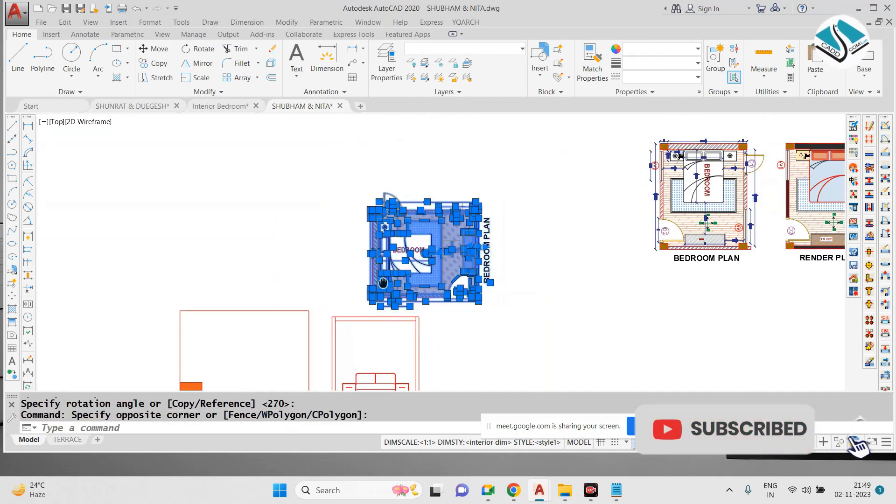
type("M")
key("Return")
left_click(449, 272)
left_click(524, 272)
Step: Draw vertical construction lines through the outer and inner faces of the rotated plan's left wall
middle_click_drag(482, 279, 446, 218)
type("XL")
key("Return")
type("V")
key("Return")
scroll(426, 221, "up", 4)
scroll(394, 272, "up", 6)
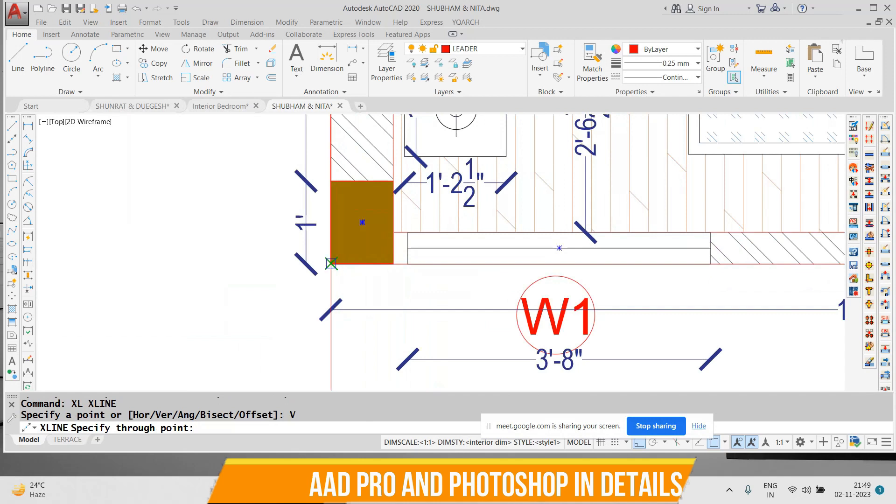
left_click(331, 263)
left_click(394, 263)
scroll(331, 236, "down", 4)
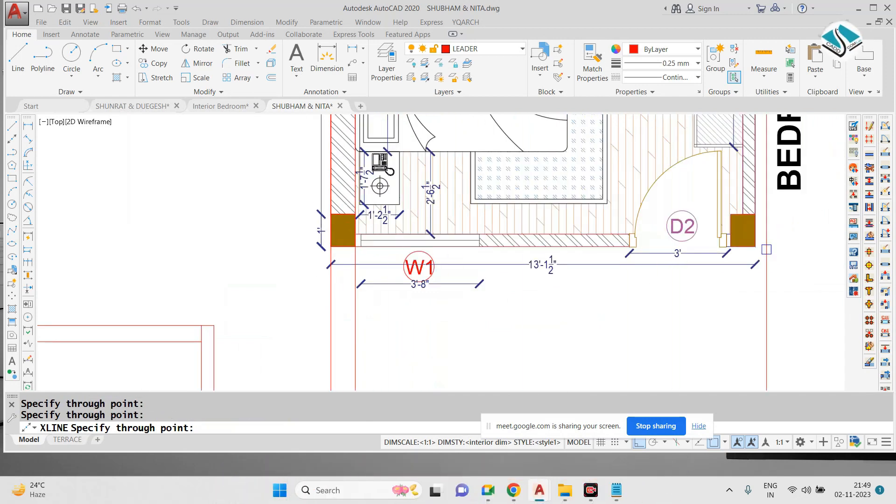
Step: Draw vertical construction lines through the inner and outer faces of the rotated plan's right wall
scroll(766, 250, "up", 4)
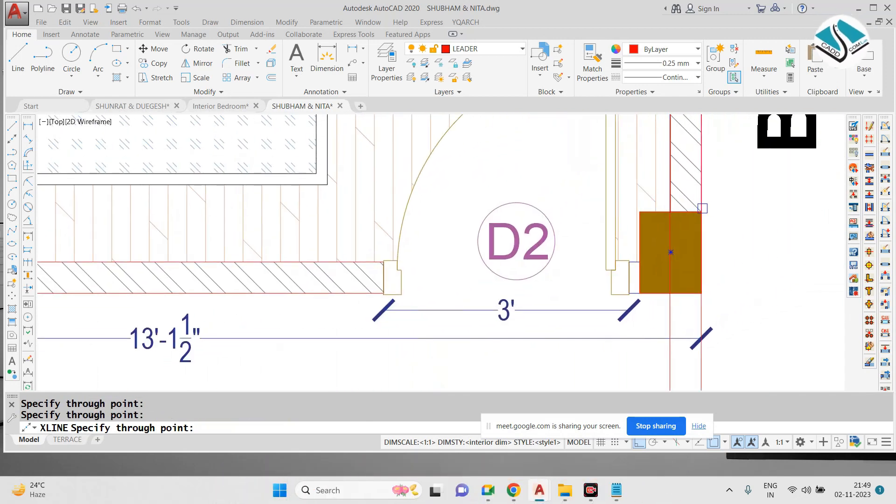
left_click(701, 210)
scroll(700, 208, "down", 4)
scroll(301, 198, "up", 6)
scroll(340, 212, "down", 8)
middle_click_drag(373, 162, 373, 281)
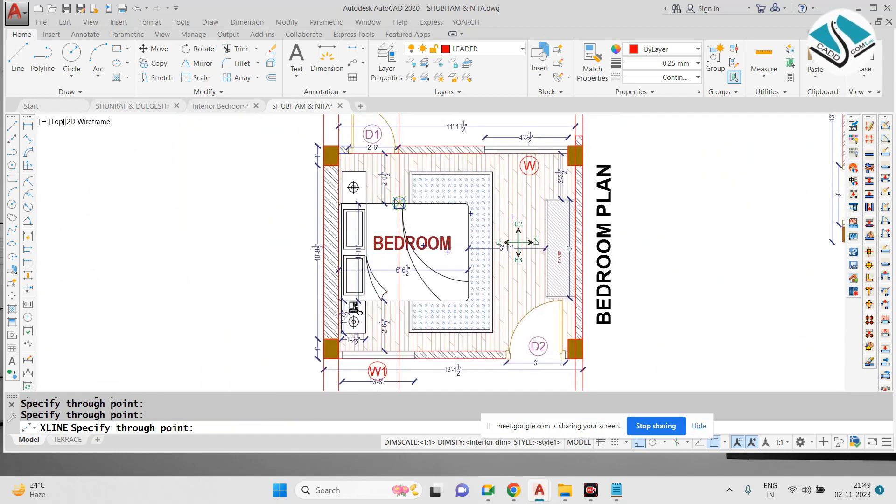
scroll(399, 203, "down", 6)
key("Escape")
key("Escape")
scroll(387, 233, "up", 5)
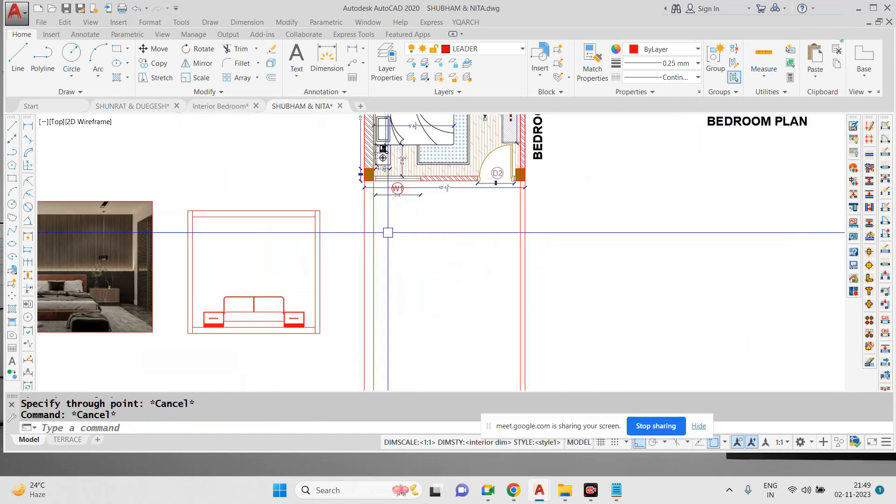
type("l")
key("Return")
scroll(313, 204, "up", 3)
scroll(313, 203, "down", 3)
left_click(313, 203)
scroll(312, 203, "down", 2)
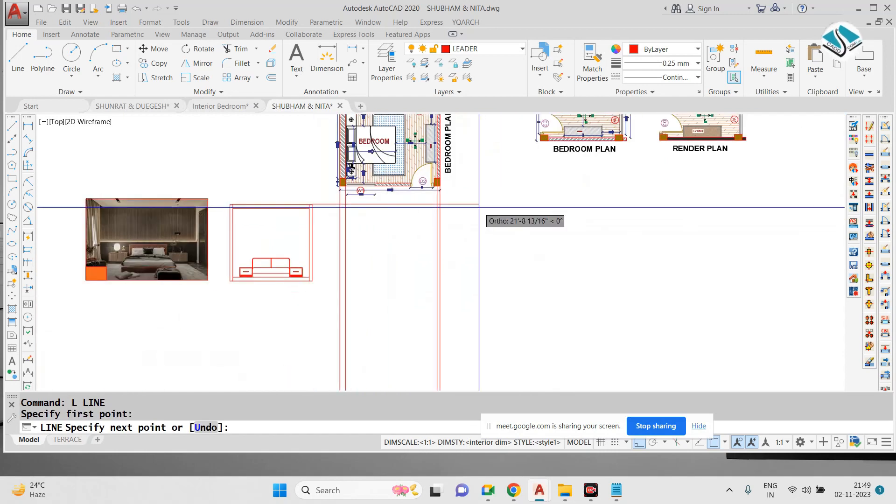
key("Escape")
scroll(282, 209, "up", 2)
left_click(282, 209)
key("Escape")
scroll(327, 210, "up", 2)
key("Escape")
key("space")
left_click(327, 198)
key("Escape")
double_click(359, 213)
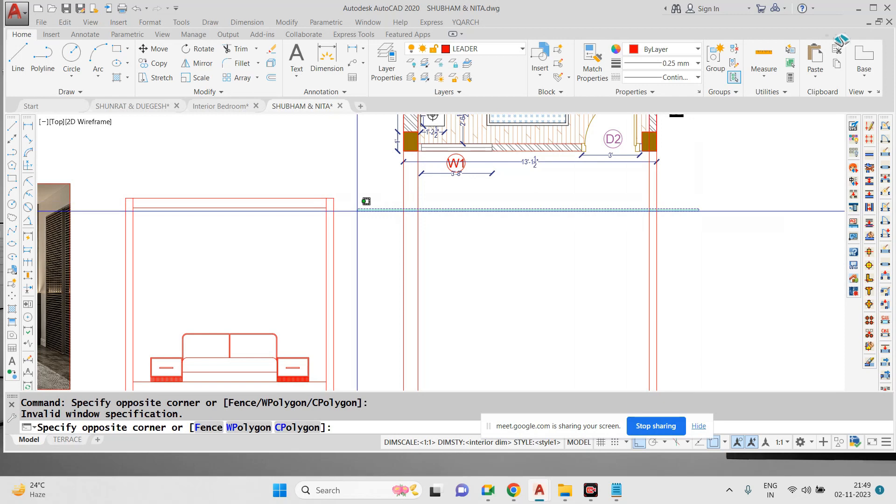
key("Escape")
type("l")
key("space")
left_click(334, 198)
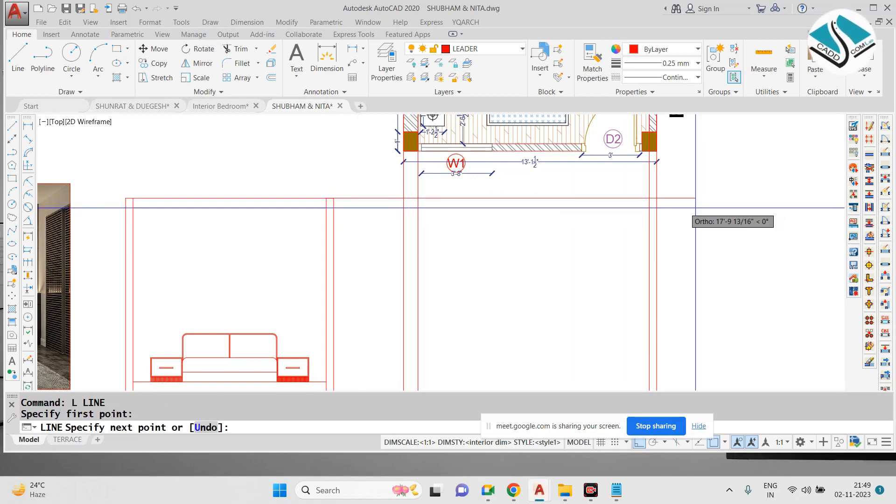
key("Escape")
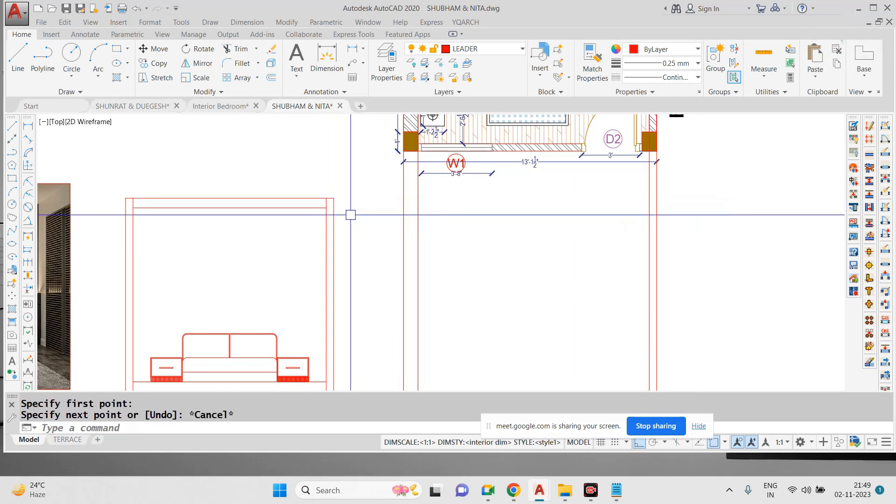
Step: Draw two horizontal lines from the bed-wall elevation's outer and inner top edges across the vertical projection lines
left_click(334, 198)
key("Escape")
key("Escape")
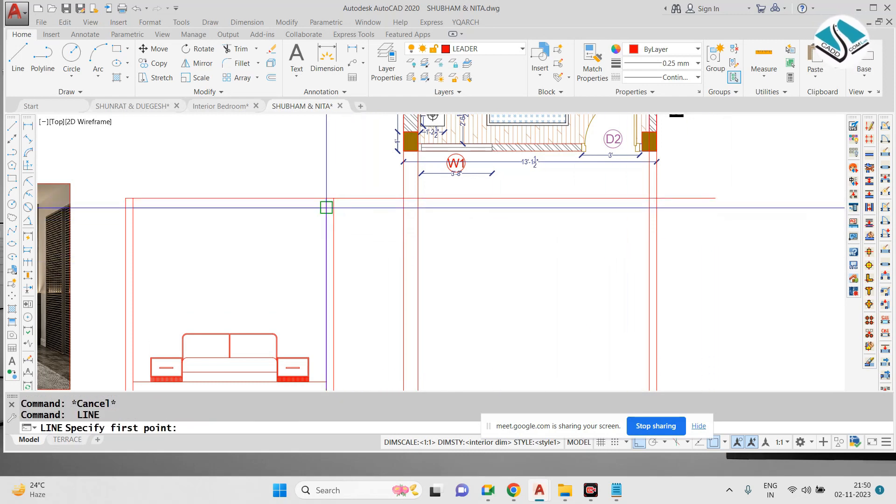
key("Escape")
key("Escape")
Step: Draw a horizontal line from the bed-wall elevation's outer bottom corner across the vertical projection lines
middle_click_drag(342, 180, 286, 160)
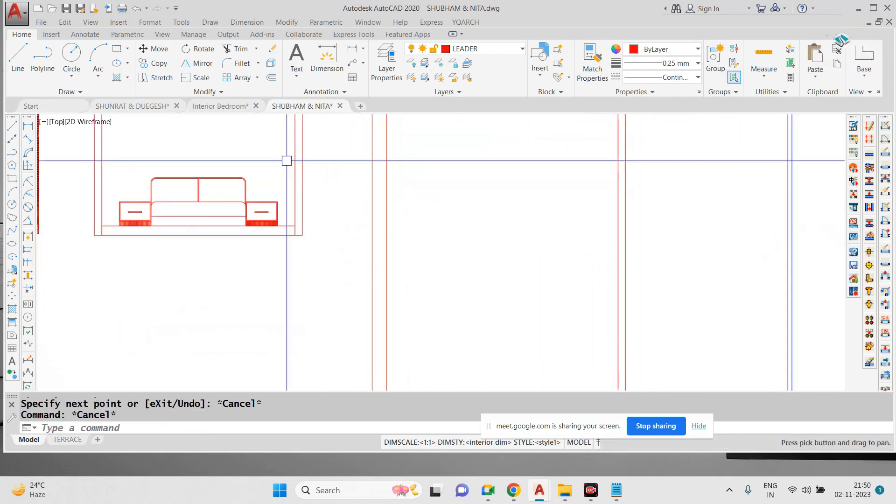
key("space")
key("Escape")
left_click(673, 235)
key("space")
key("Escape")
key("space")
left_click(296, 235)
left_click(672, 253)
key("Escape")
key("space")
left_click(295, 226)
key("Escape")
left_click(737, 220)
scroll(315, 213, "down", 1)
scroll(334, 226, "up", 1)
key("Escape")
key("Escape")
key("space")
left_click(283, 217)
middle_click_drag(497, 220, 342, 227)
key("Escape")
left_click(580, 221)
scroll(326, 217, "down", 1)
key("Escape")
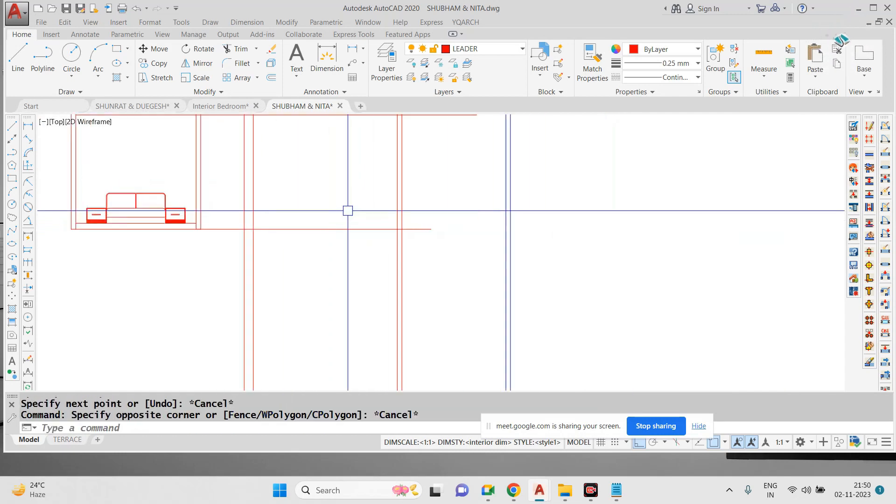
Step: Erase the stray pair of blue vertical construction lines to the right of the red projection lines
scroll(360, 212, "down", 5)
middle_click_drag(535, 229, 410, 232)
scroll(226, 189, "up", 1)
scroll(224, 190, "down", 2)
middle_click_drag(225, 190, 472, 236)
scroll(448, 232, "up", 3)
scroll(362, 206, "down", 3)
left_click(340, 200)
left_click(270, 150)
type("E")
key("Return")
Step: Try erasing the four red vertical projection lines and undo the erasure
left_click(434, 165)
left_click(385, 194)
type("E")
key("Return")
scroll(411, 235, "up", 3)
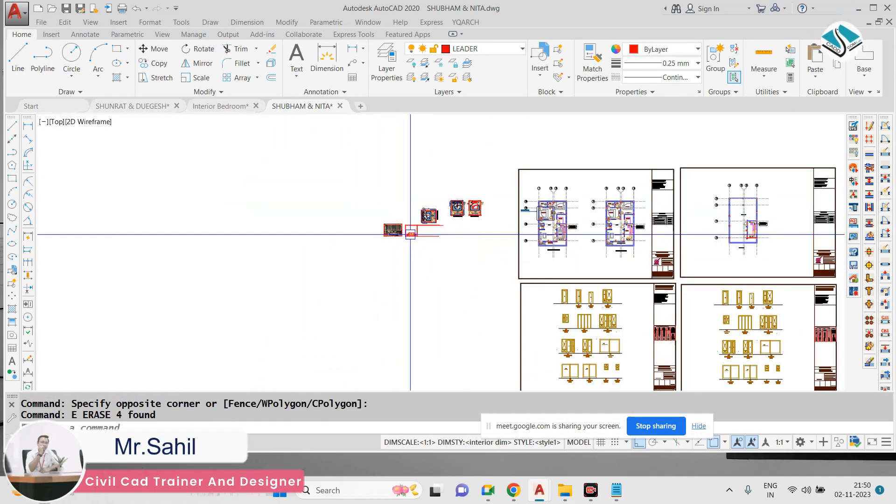
scroll(443, 227, "down", 2)
key("ctrl+z")
scroll(434, 234, "up", 5)
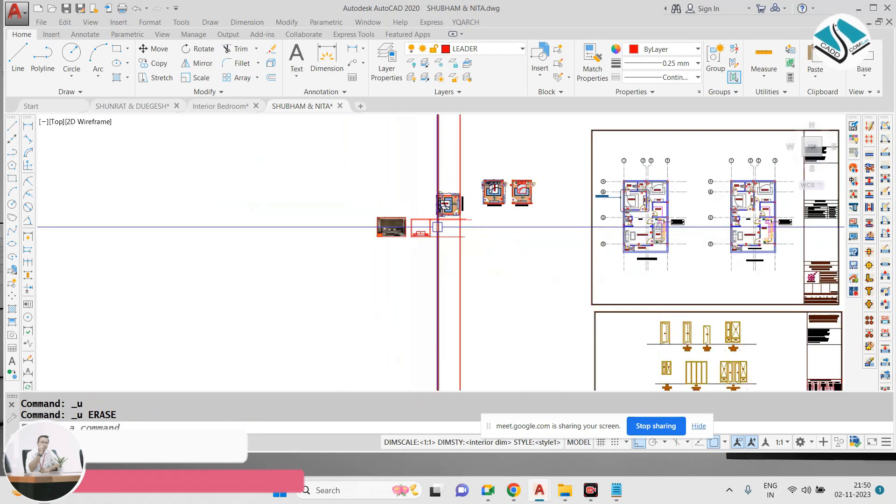
Step: Draw a horizontal construction line through the bed-wall elevation's inner floor line
type("XL")
key("Return")
type("H")
key("Return")
scroll(297, 272, "up", 5)
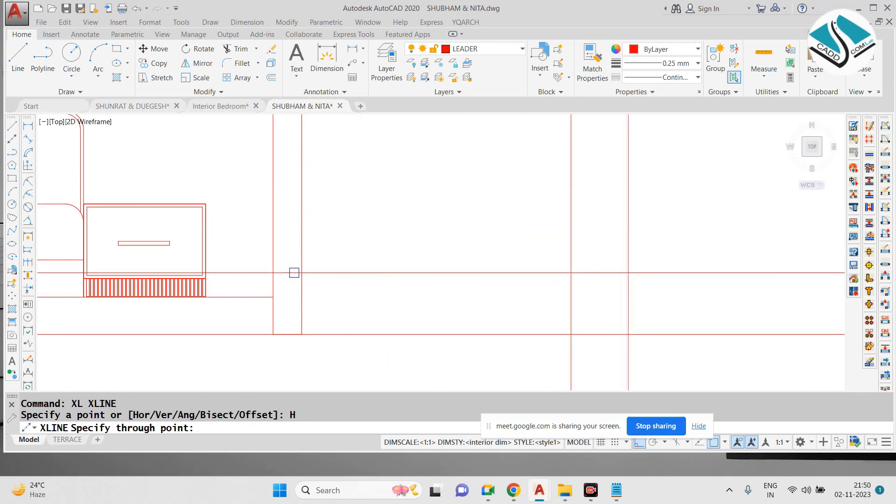
scroll(274, 297, "down", 5)
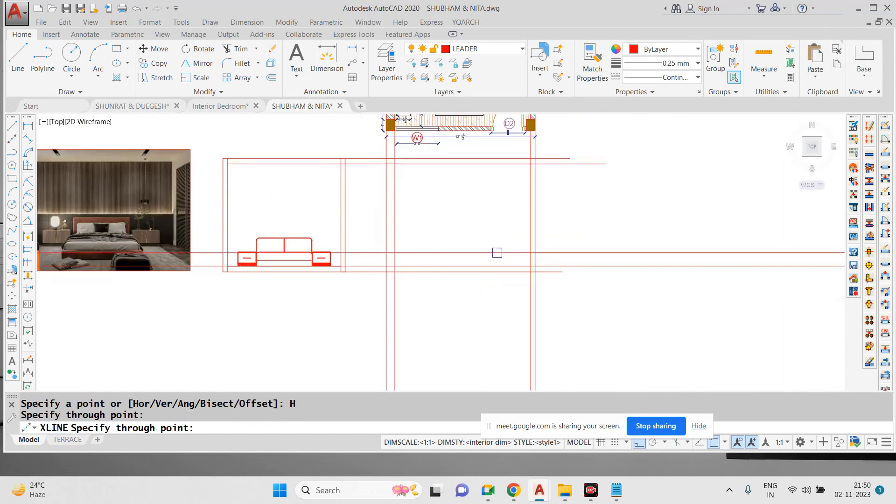
key("Escape")
Step: Trim the horizontal lines beyond the new elevation's right wall and in the gap between the two elevations
type("TR")
key("Return")
key("Return")
left_click(600, 141)
left_click(558, 268)
left_click(562, 295)
left_click(365, 307)
scroll(385, 165, "up", 2)
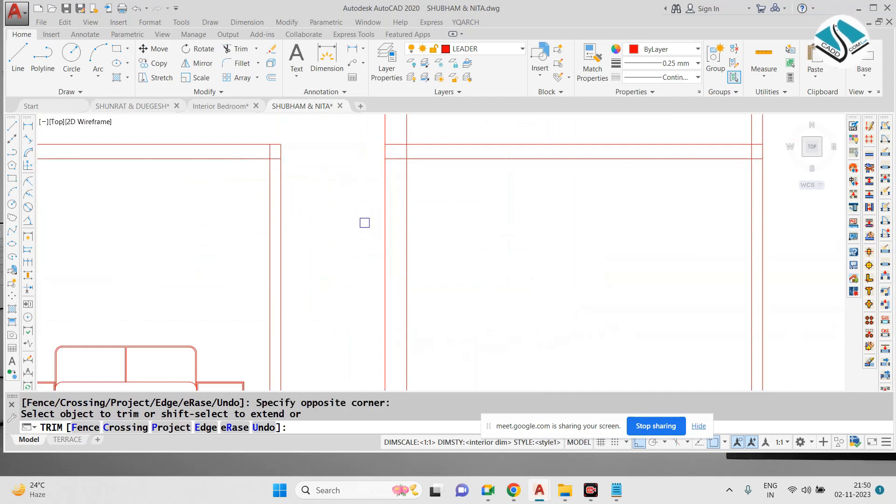
Step: Trim the vertical wall projection lines below the new elevation's floor and between its top edge and the plan
scroll(364, 222, "down", 4)
left_click(359, 290)
left_click(433, 181)
scroll(433, 180, "up", 4)
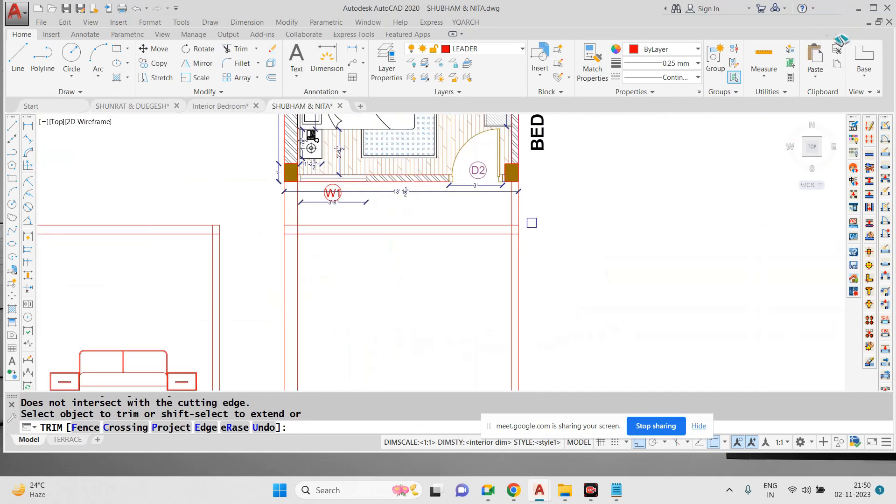
left_click(535, 212)
scroll(474, 187, "down", 5)
Step: Erase the leftover piece of the horizontal floor construction line to the left of the bed-wall elevation
key("Escape")
left_click(154, 252)
left_click(91, 312)
type("e")
key("space")
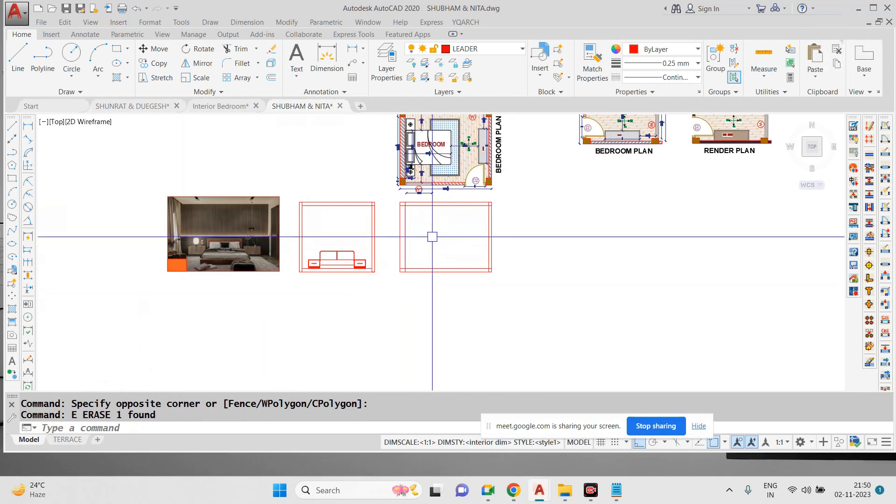
Step: Project vertical construction lines through both sides of door D1 and both ends of window W on the rotated plan
middle_click_drag(432, 244, 406, 308)
scroll(384, 182, "up", 2)
type("xl")
key("space")
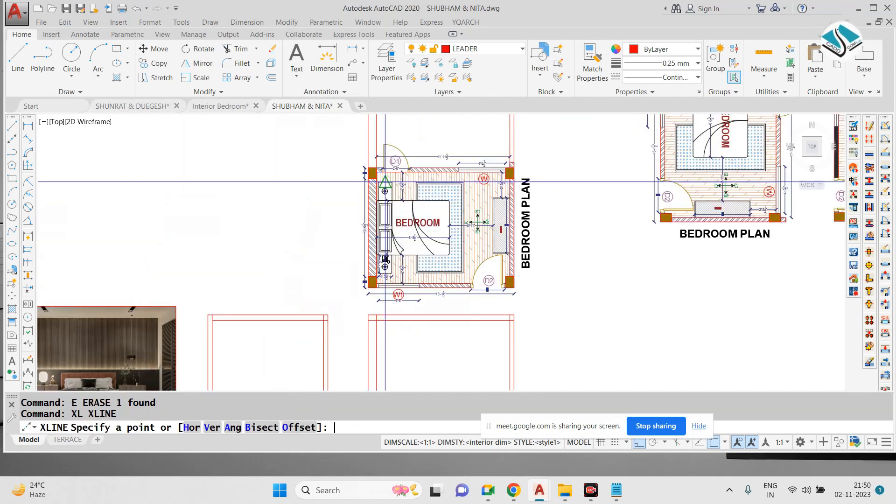
type("V")
key("Return")
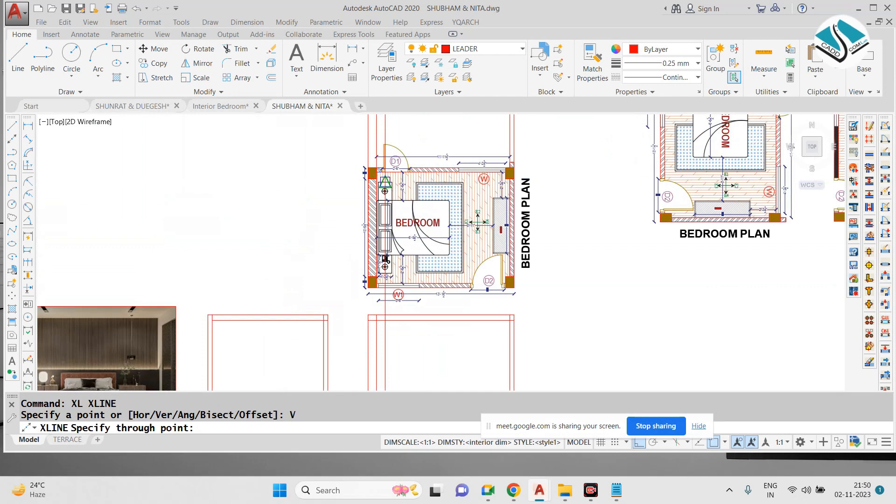
scroll(384, 175, "up", 8)
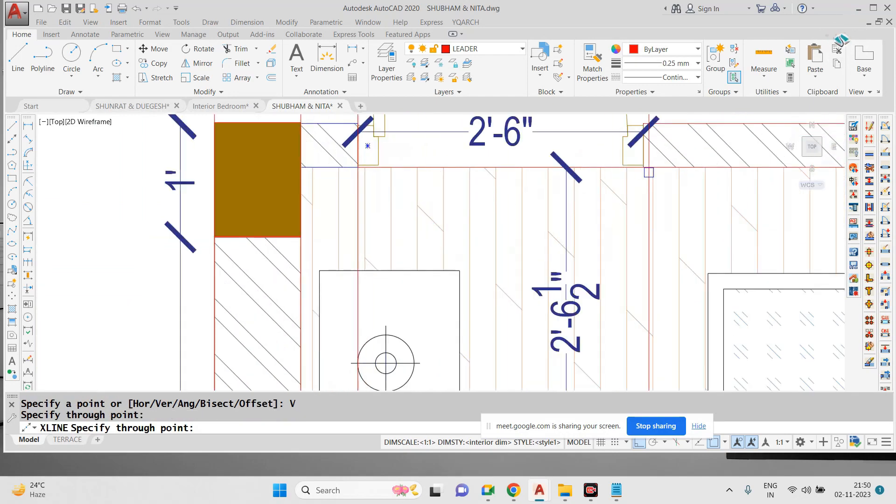
left_click(358, 167)
scroll(358, 167, "down", 6)
scroll(393, 212, "up", 6)
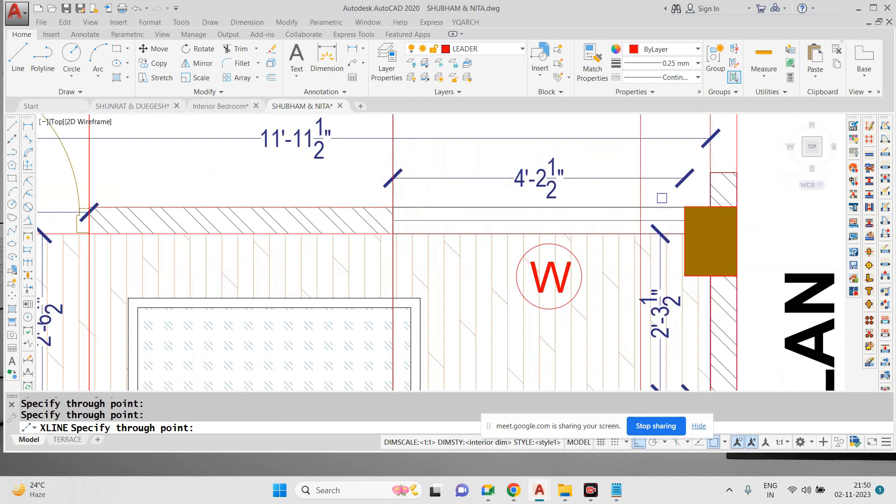
scroll(425, 275, "down", 6)
key("Escape")
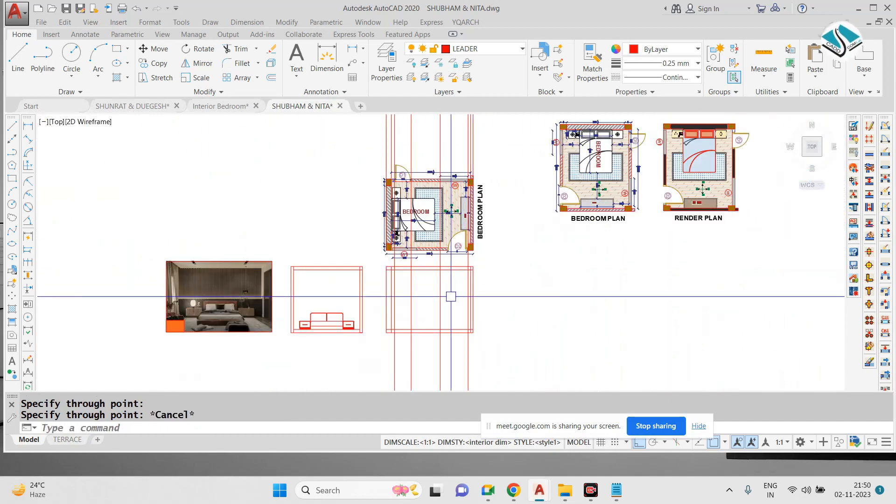
Step: Trim the door and window projection lines where they cross the new elevation's top slab band
scroll(432, 304, "up", 2)
key("Escape")
type("tr")
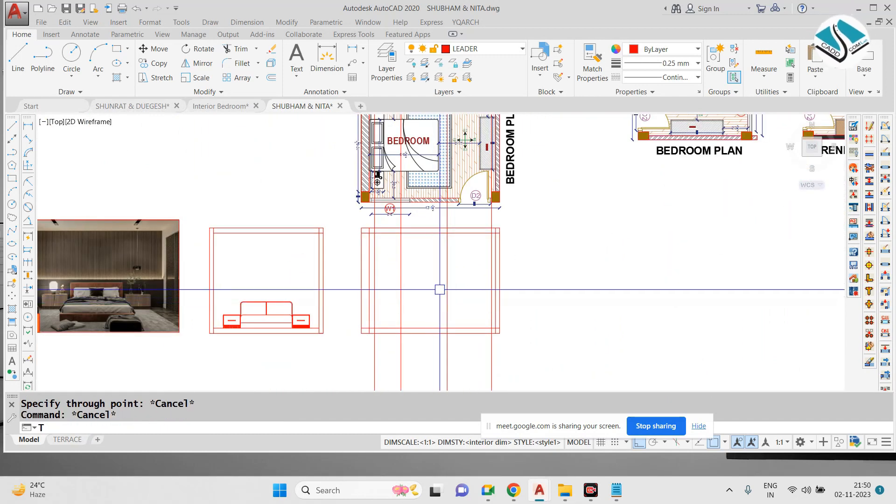
key("Return")
scroll(474, 236, "up", 6)
left_click(542, 199)
scroll(528, 201, "down", 2)
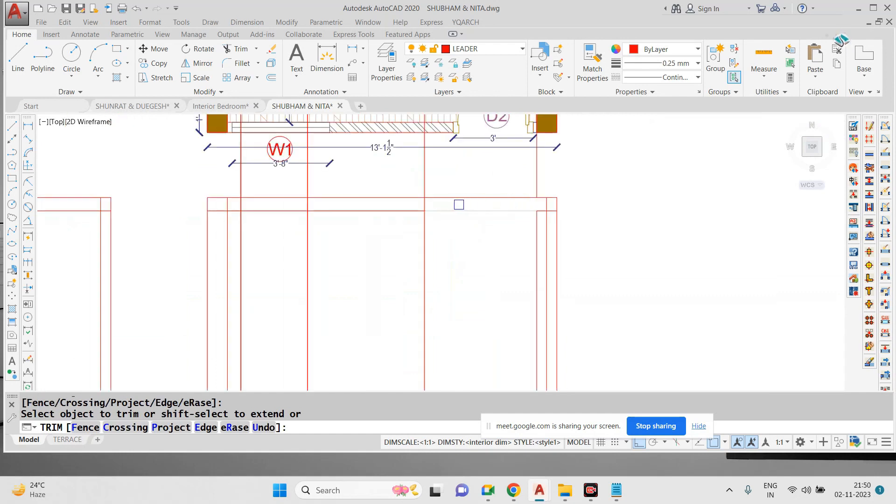
scroll(437, 204, "up", 2)
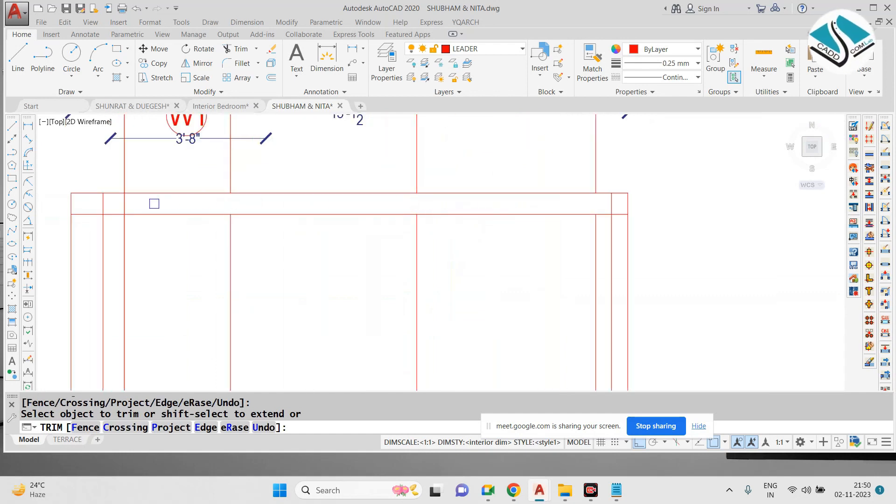
Step: Trim the door and window projection lines below the new elevation's floor and where they cross its floor slab band
scroll(326, 210, "down", 3)
left_click(516, 305)
left_click(288, 323)
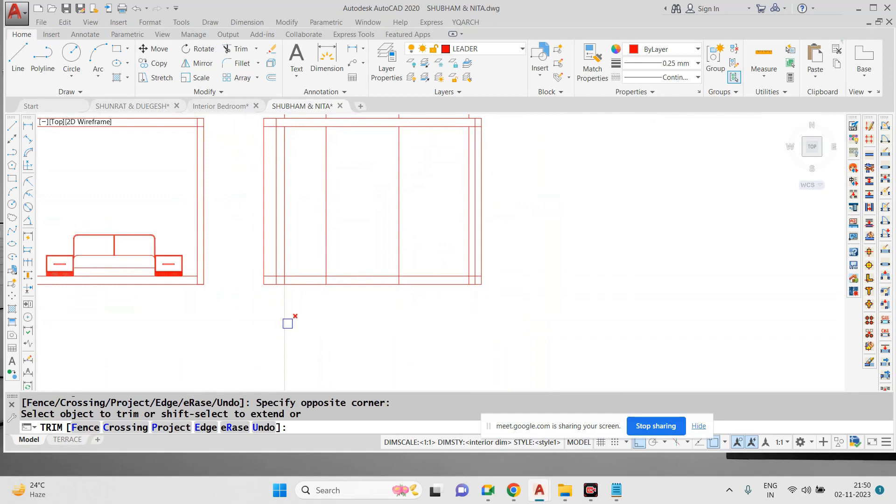
scroll(283, 289, "up", 3)
left_click(288, 259)
scroll(295, 257, "down", 1)
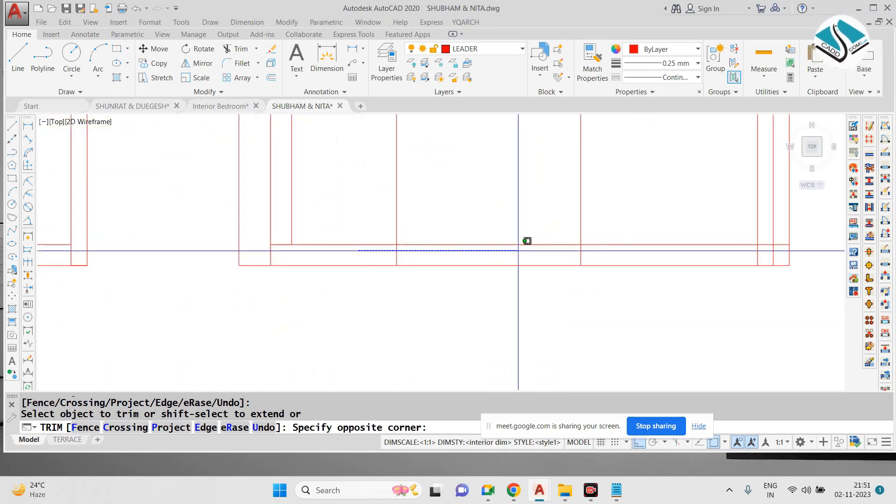
left_click(621, 256)
middle_click_drag(739, 247, 553, 278)
scroll(568, 252, "down", 1)
middle_click_drag(572, 215, 506, 312)
scroll(512, 130, "up", 4)
left_click(529, 190)
Step: Erase the leftover projection line pieces between the rotated plan and the top of the new elevation
scroll(527, 179, "down", 2)
middle_click_drag(524, 328, 525, 187)
scroll(526, 247, "up", 2)
scroll(525, 248, "down", 2)
scroll(472, 140, "up", 3)
key("Escape")
left_click(636, 164)
left_click(311, 181)
type("e")
key("Return")
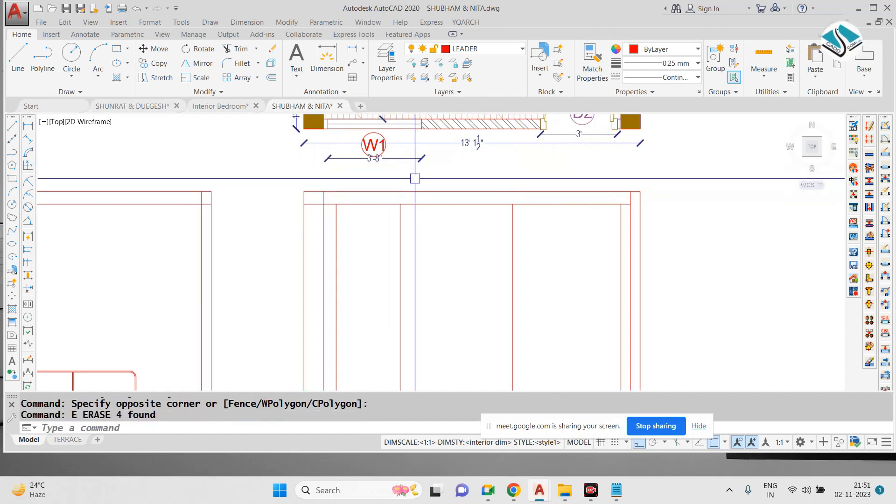
Step: Trim the slab and wall line pieces at the top corners of the new elevation
type("Tr")
key("Return")
scroll(307, 198, "up", 2)
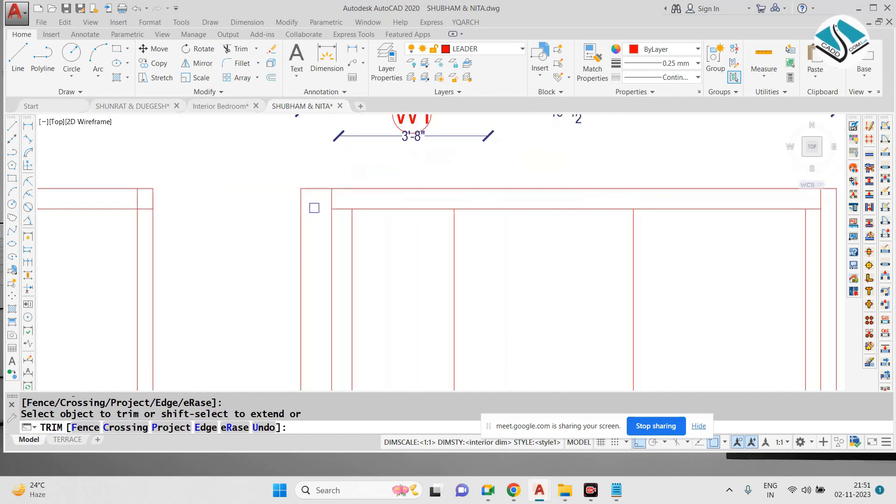
scroll(317, 203, "down", 4)
key("Escape")
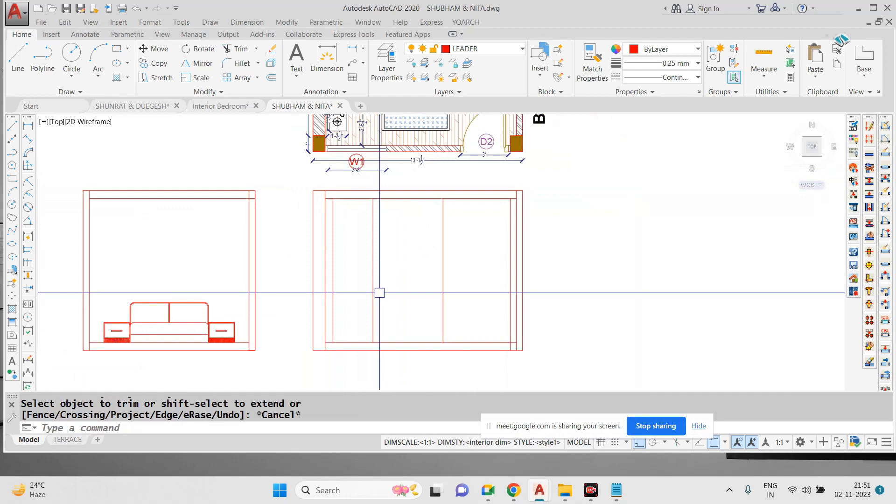
Step: Offset the new elevation's floor line 7' upward as the door and window head height
type("o")
key("Return")
type("7'")
key("Return")
left_click(390, 345)
left_click(396, 315)
key("Escape")
Step: Trim the head line outside the openings and the door side lines above it to form the door opening
type("tr")
key("Return")
scroll(336, 234, "up", 6)
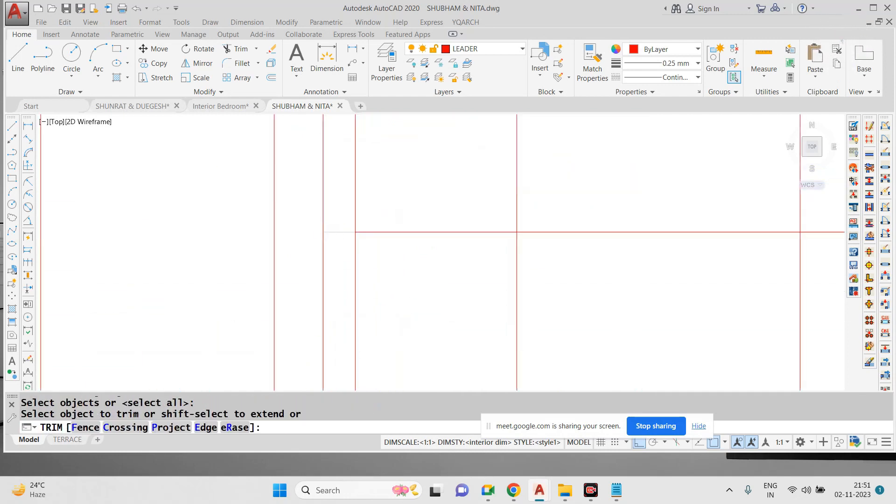
key("Escape")
left_click(616, 185)
key("Escape")
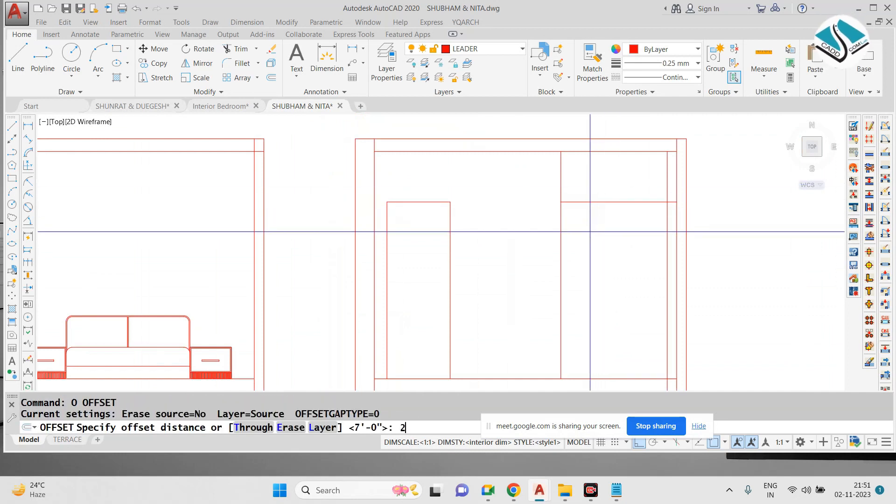
Step: Offset the new elevation's floor line 2'6" upward as the window sill
type("\"")
key("Return")
middle_click_drag(575, 251, 468, 162)
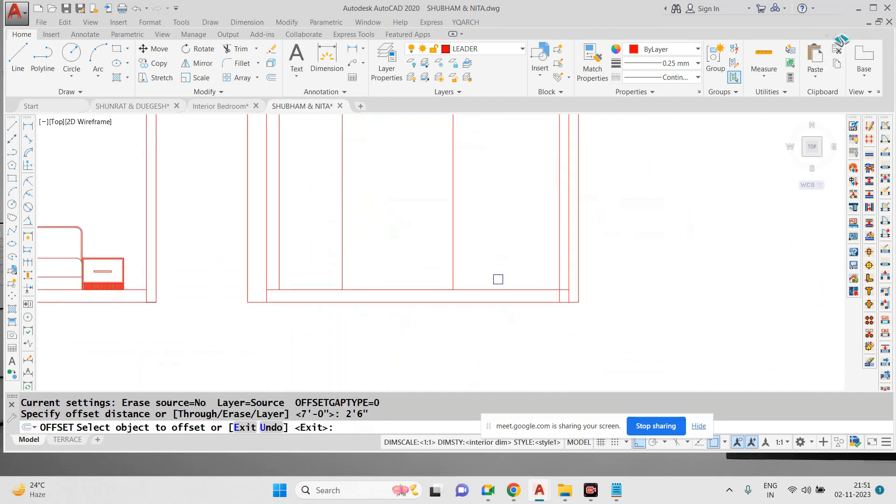
left_click(499, 289)
left_click(499, 254)
scroll(499, 254, "down", 1)
middle_click_drag(490, 255, 474, 272)
key("Escape")
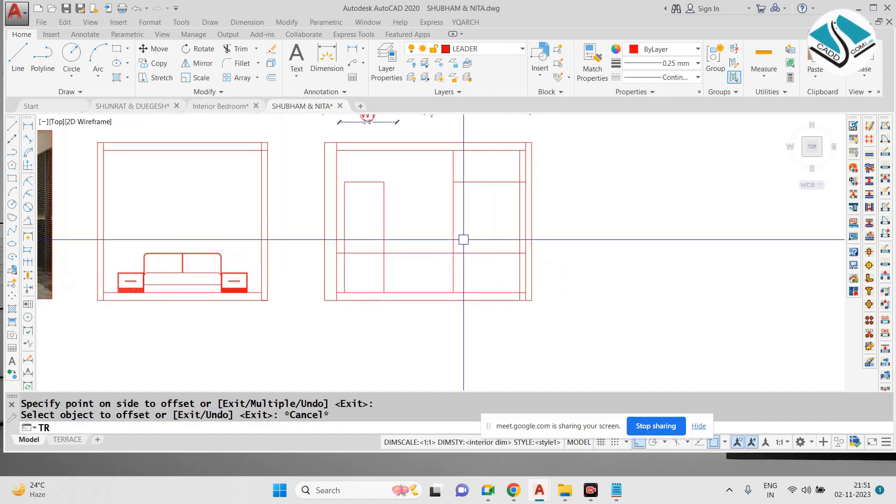
Step: Trim the sill, head and side projection lines so that they form a closed rectangular window opening
type("TR")
key("Return")
left_click(461, 269)
scroll(461, 268, "up", 5)
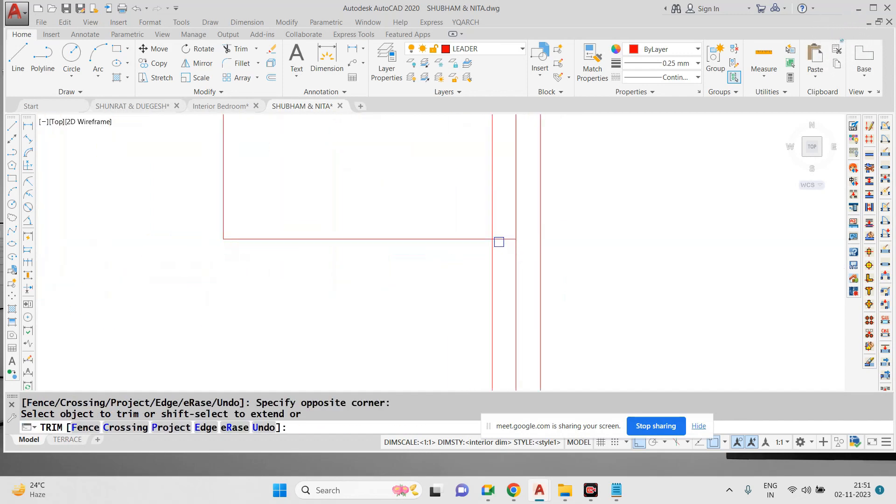
scroll(490, 261, "down", 2)
left_click(495, 145)
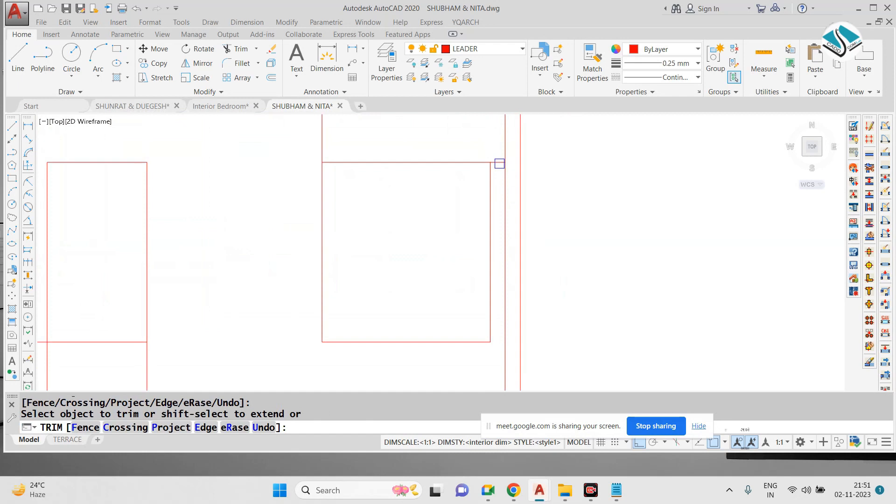
left_click(500, 163)
left_click(402, 147)
left_click(275, 128)
Step: Erase the leftover piece of the sill line that crosses the door
scroll(451, 142, "down", 2)
key("Escape")
left_click(317, 221)
type("e")
key("Return")
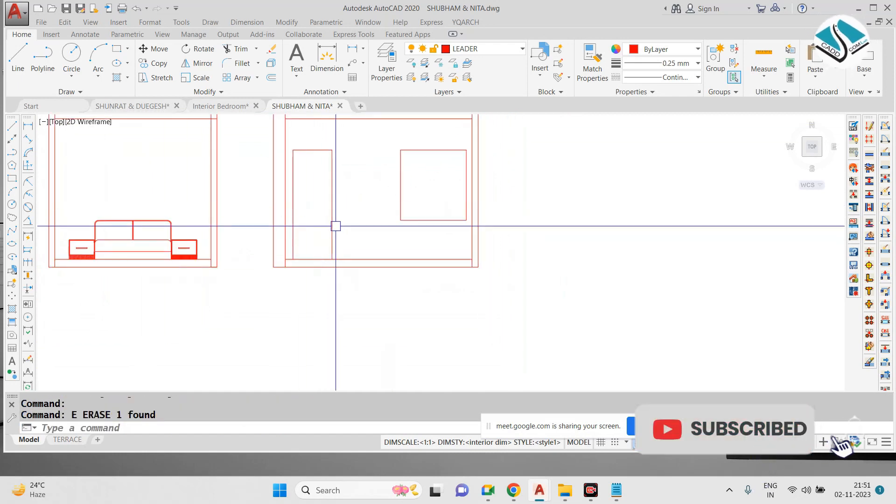
Step: Join the door's head and side lines into one polyline
middle_click_drag(336, 226, 342, 235)
key("Return")
scroll(336, 153, "up", 2)
left_click(376, 152)
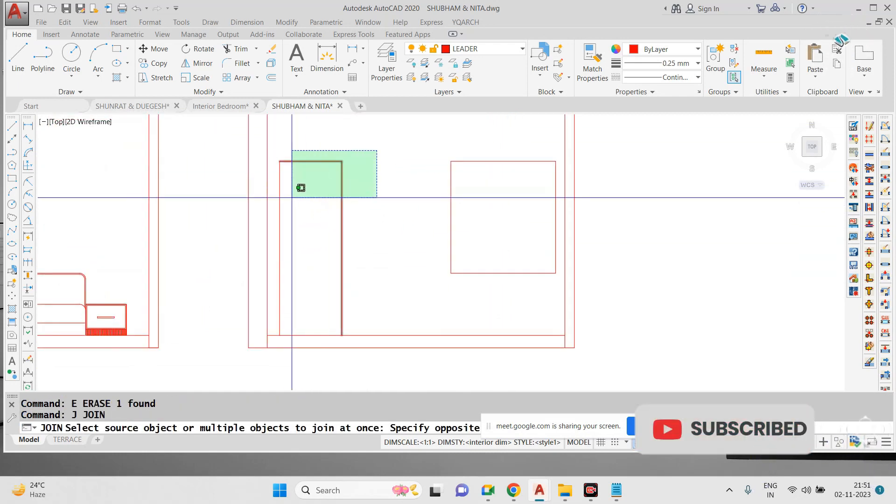
left_click(290, 198)
key("Return")
key("Escape")
Step: Offset the joined door outline 2" inward as the door frame
type("o")
key("Return")
type("2")
key("Return")
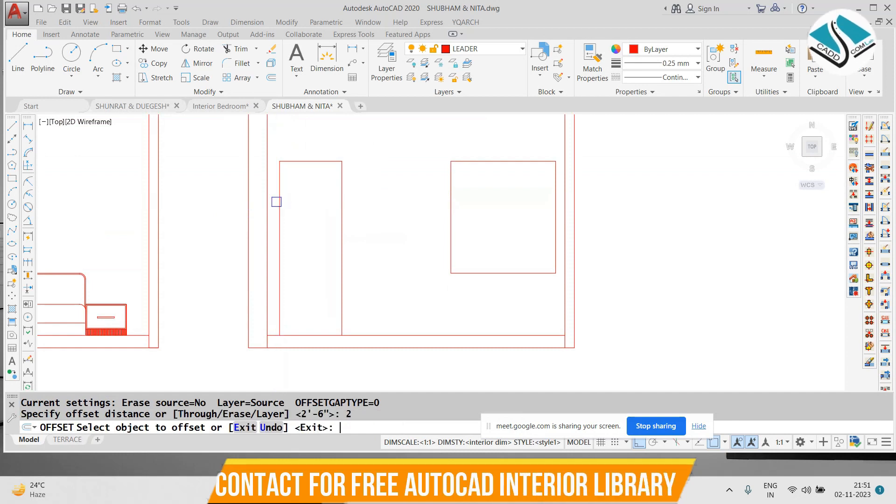
left_click(309, 163)
left_click(310, 218)
key("Escape")
Step: Draw a narrow vertical rectangle as the handle near the door leaf's edge on the wall side
key("Return")
scroll(286, 248, "up", 5)
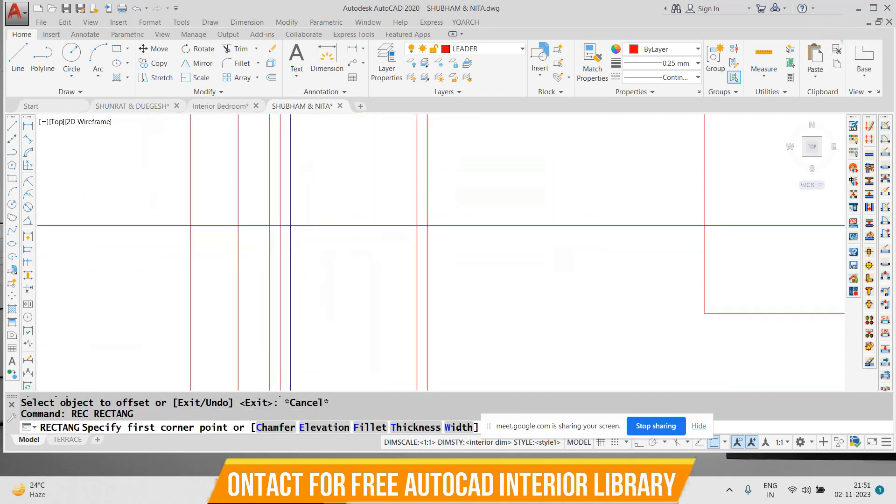
left_click(288, 200)
left_click(297, 297)
scroll(275, 273, "down", 5)
middle_click_drag(480, 259, 385, 252)
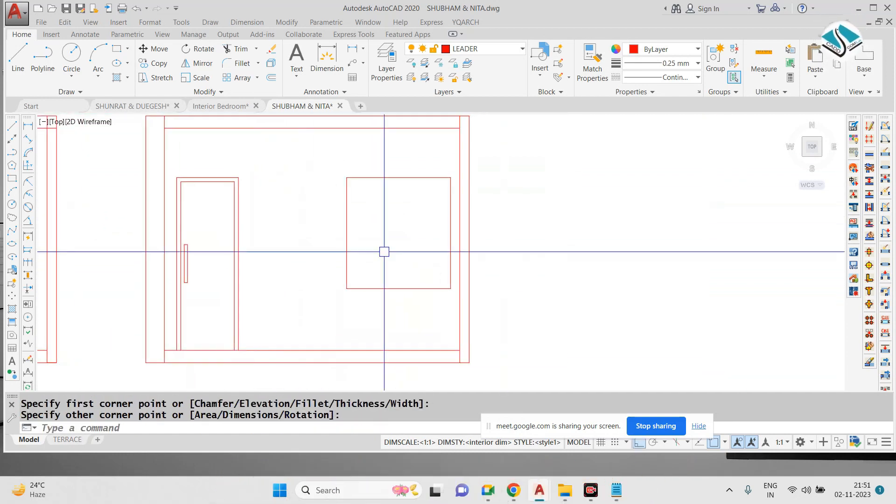
Step: Join the four window lines into one closed outline
type("J")
key("Return")
scroll(434, 187, "up", 2)
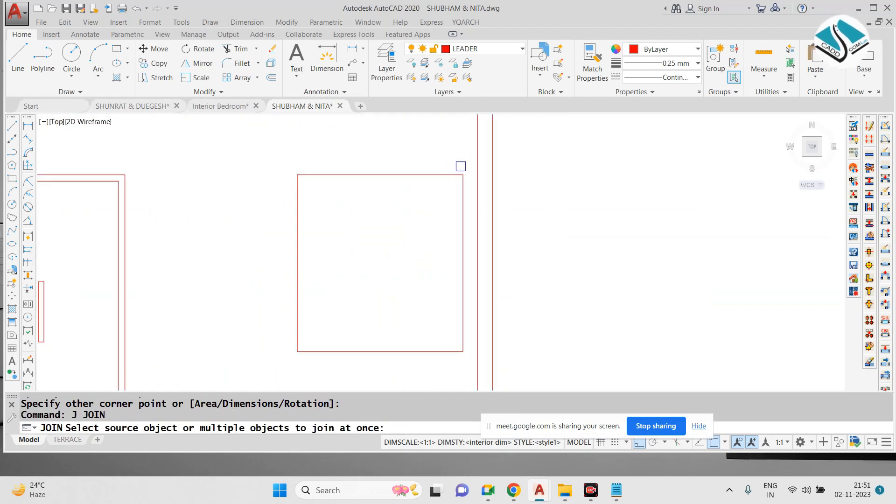
left_click(473, 158)
left_click(248, 362)
key("Return")
Step: Offset the window outline 2" inward and the resulting inner outline another 1" inward as the frame
type("O")
key("Return")
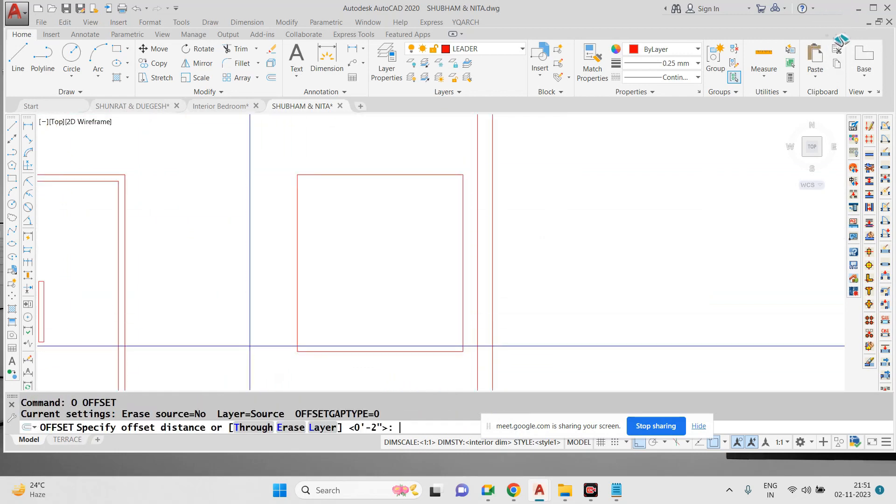
key("Return")
key("Return")
type("1")
key("Return")
left_click(343, 181)
left_click(345, 218)
scroll(419, 221, "down", 3)
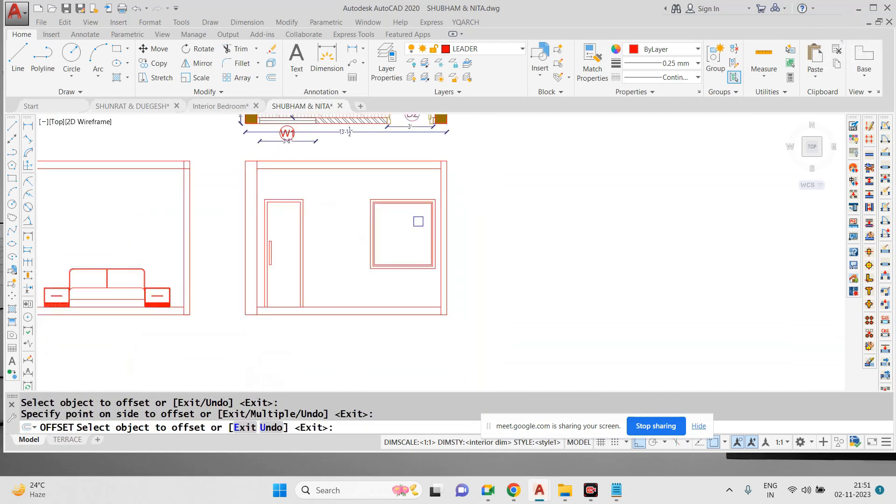
key("Escape")
Step: Erase the bed-wall elevation and the door-and-window elevation below the rotated bedroom plan
middle_click_drag(350, 186, 390, 205)
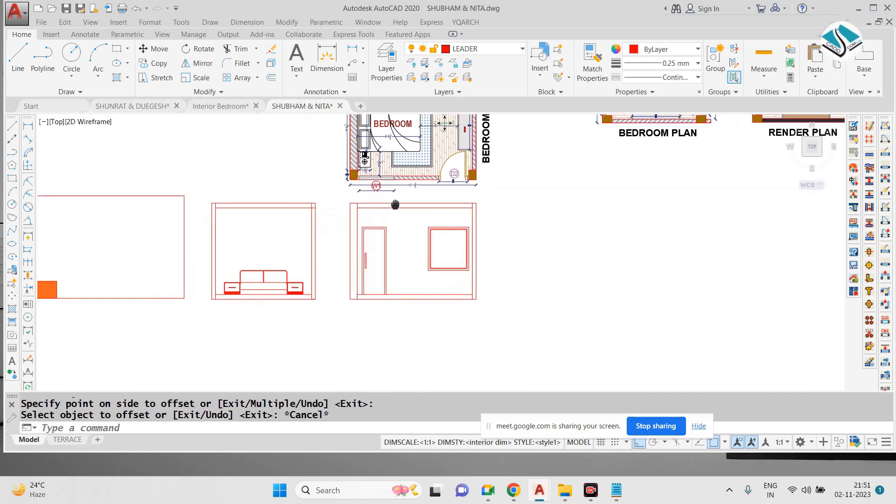
left_click(487, 198)
left_click(199, 319)
middle_click_drag(321, 270, 304, 286)
scroll(465, 257, "down", 1)
middle_click_drag(372, 177, 361, 239)
left_click(405, 189)
left_click(254, 180)
type("e")
key("Return")
middle_click_drag(547, 199, 448, 208)
Step: Move the upright bedroom plan and the render plan, with ortho off, to above the ground floor plan sheet
left_click(551, 161)
left_click(341, 301)
type("m")
key("Return")
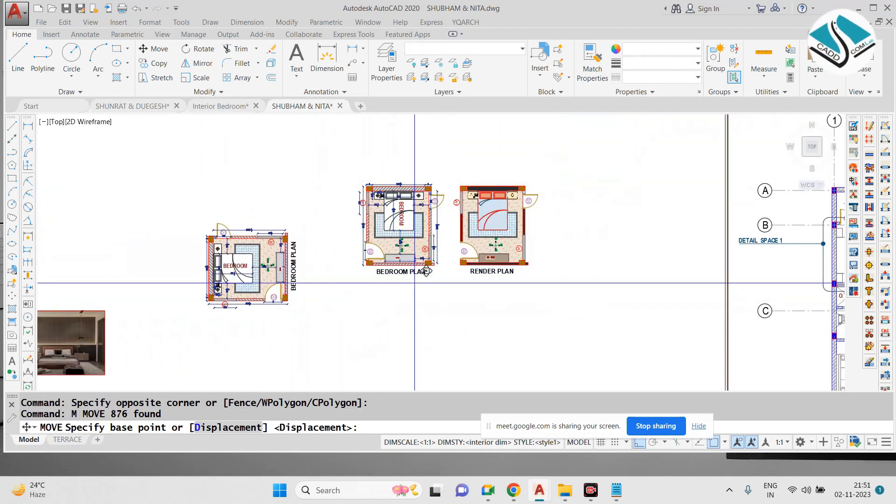
left_click(415, 283)
middle_click_drag(414, 282, 404, 348)
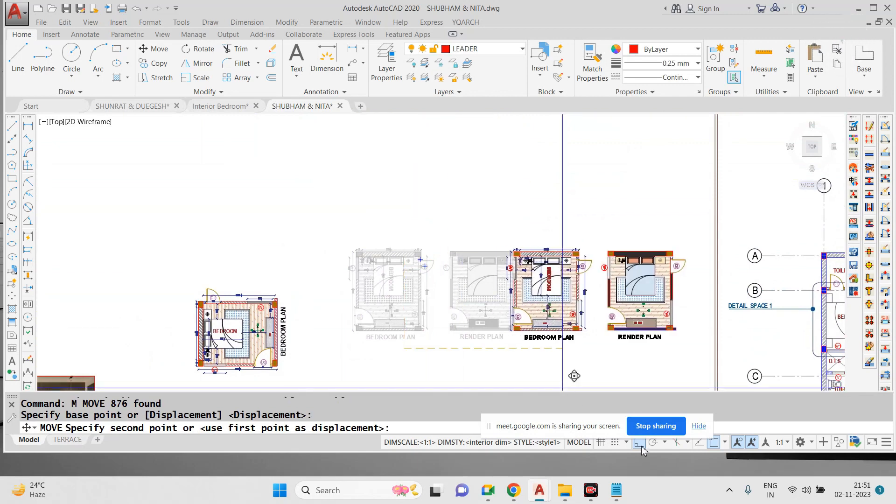
left_click(642, 447)
scroll(420, 276, "down", 1)
scroll(416, 276, "down", 1)
middle_click_drag(416, 276, 328, 313)
left_click(486, 172)
Step: Erase the whole group of drawing sheets lying below the door and window detail sheets
scroll(419, 167, "down", 2)
key("Escape")
middle_click_drag(506, 269, 474, 213)
scroll(515, 243, "down", 2)
middle_click_drag(571, 352, 554, 198)
left_click(645, 160)
scroll(550, 178, "down", 1)
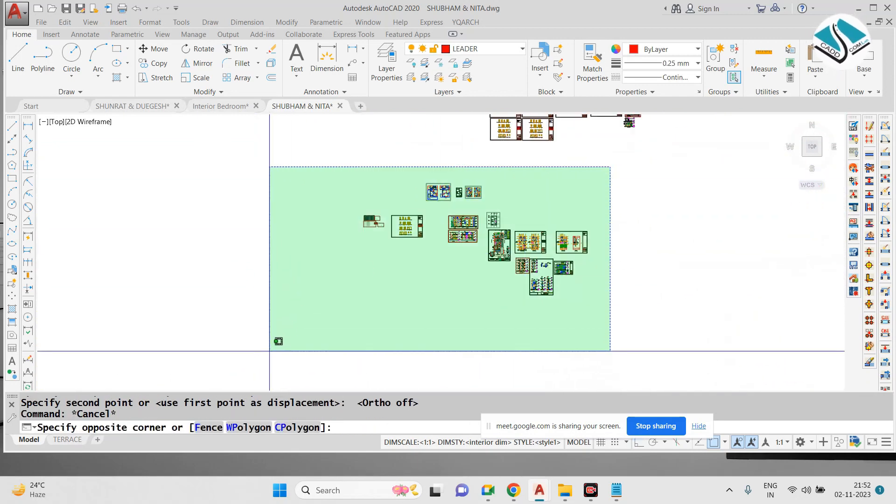
left_click(269, 351)
type("e")
key("Return")
scroll(418, 331, "up", 8)
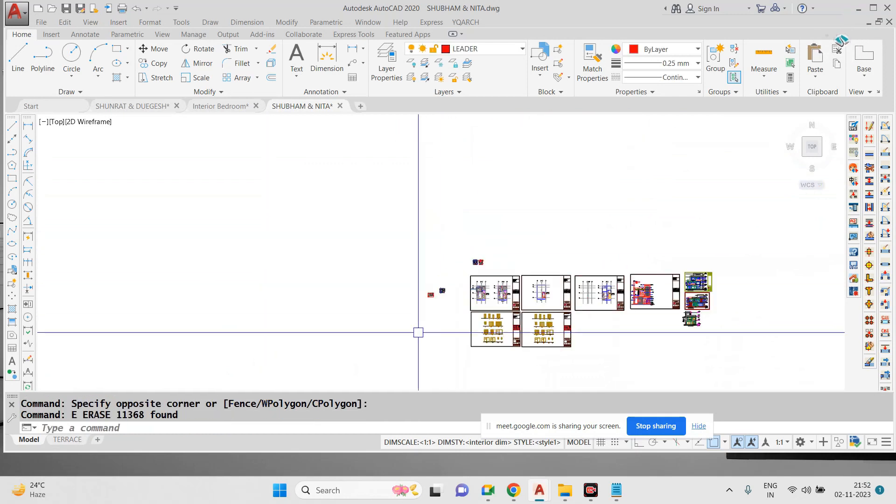
Step: Undo the erasing of the group of drawing sheets
scroll(411, 247, "down", 3)
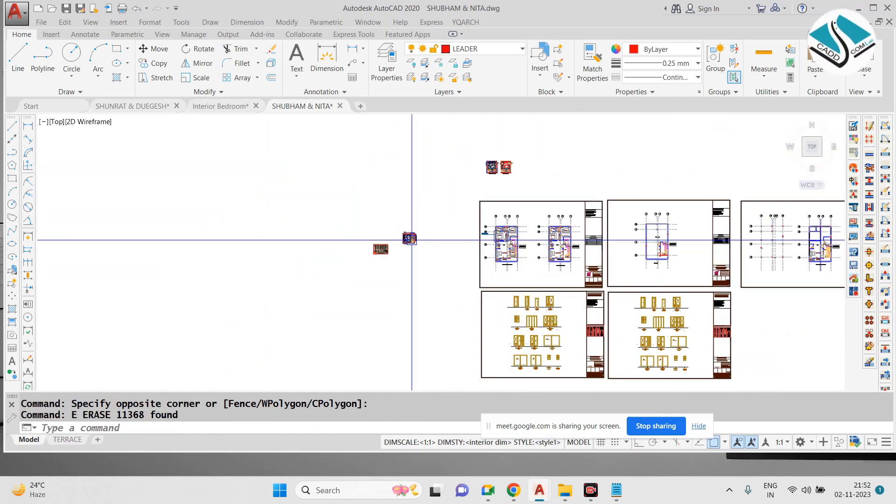
scroll(493, 162, "up", 3)
scroll(494, 162, "down", 2)
scroll(376, 276, "up", 2)
scroll(326, 294, "down", 2)
scroll(464, 168, "up", 3)
scroll(464, 169, "down", 3)
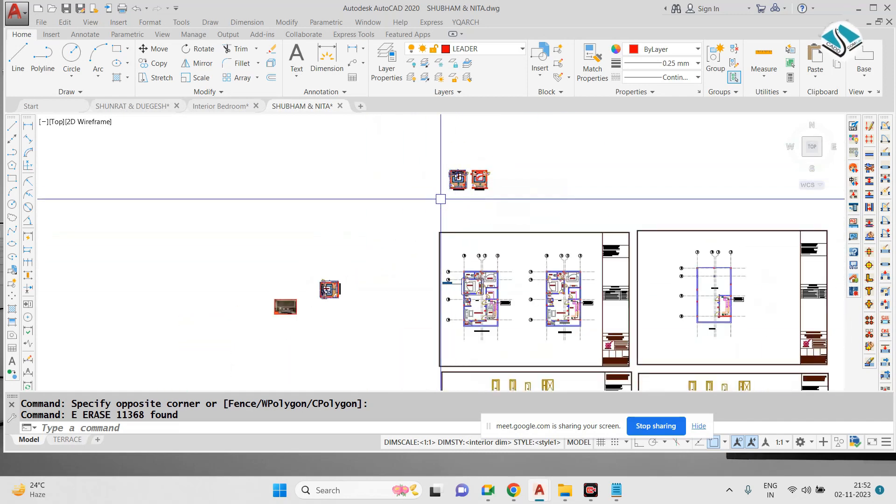
key("ctrl+z")
key("ctrl+z")
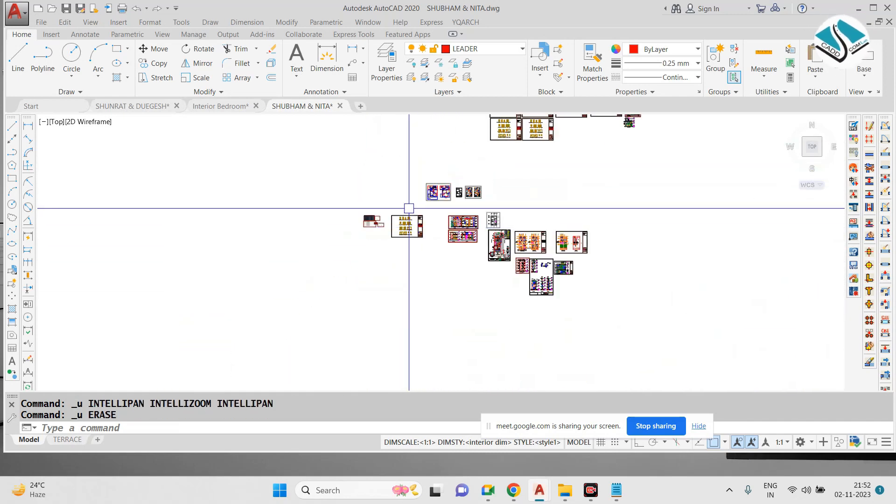
Step: Undo the move of the bedroom and render plans and the erasing of the two wall elevations
scroll(332, 304, "up", 6)
scroll(332, 304, "down", 4)
middle_click_drag(441, 206, 371, 308)
scroll(442, 202, "up", 6)
scroll(386, 253, "up", 8)
scroll(388, 250, "down", 8)
scroll(427, 228, "up", 1)
middle_click_drag(519, 118, 421, 233)
scroll(446, 198, "down", 1)
scroll(292, 315, "up", 2)
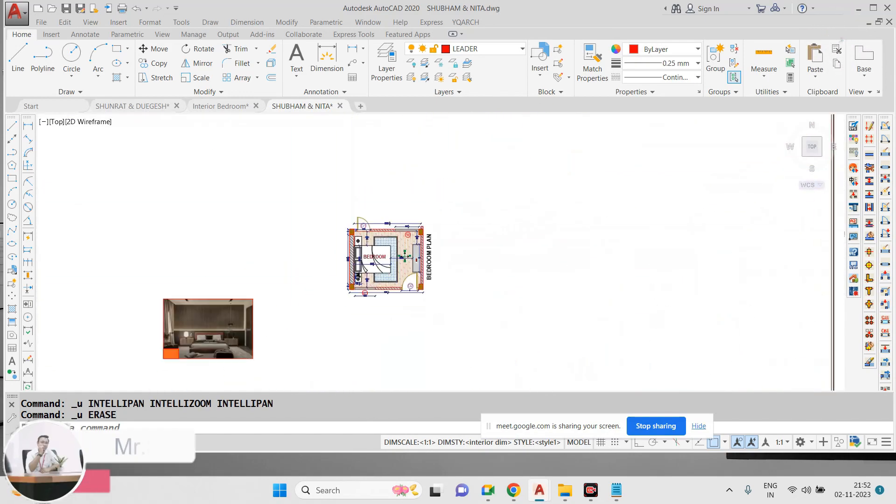
key("ctrl+z")
key("ctrl+z")
key("ctrl+z")
key("ctrl+z")
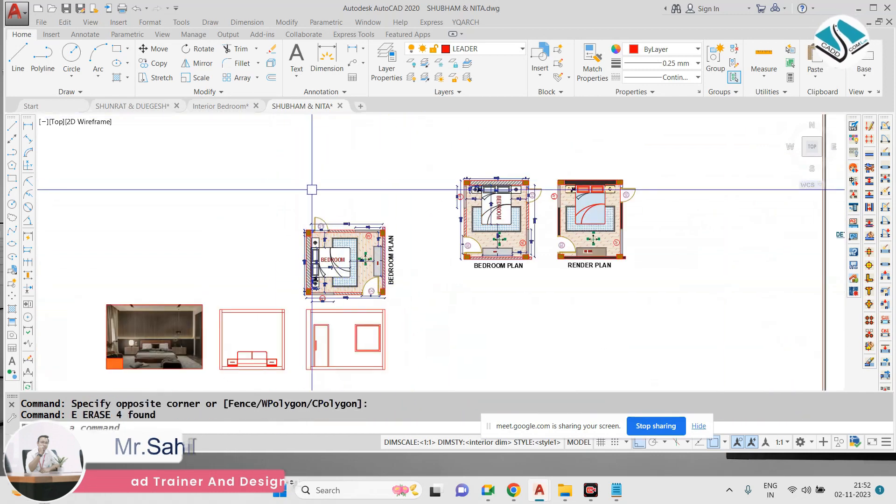
scroll(413, 191, "down", 2)
left_click(412, 191)
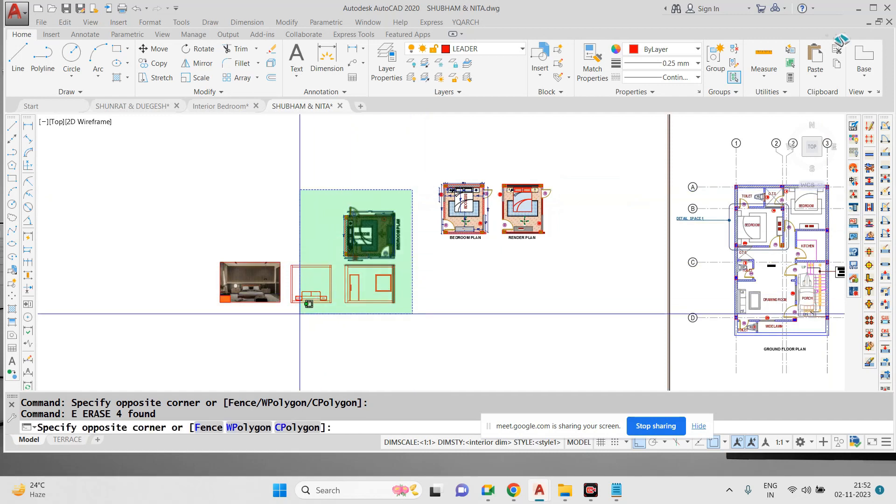
left_click(196, 340)
type("m")
key("space")
left_click(259, 280)
middle_click_drag(212, 275, 220, 277)
scroll(220, 277, "up", 5)
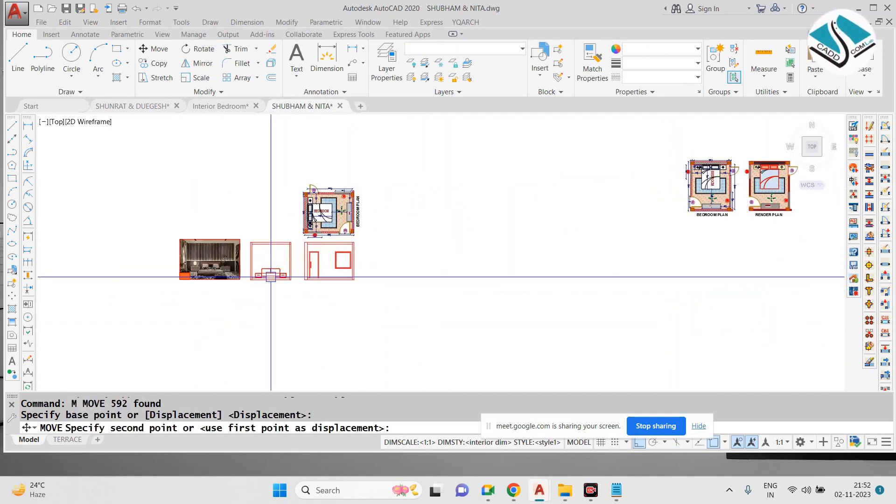
key("Escape")
Step: Move the sideways bedroom plan horizontally away from the door-and-window elevation to clear space for another wall elevation
left_click(441, 124)
left_click(190, 297)
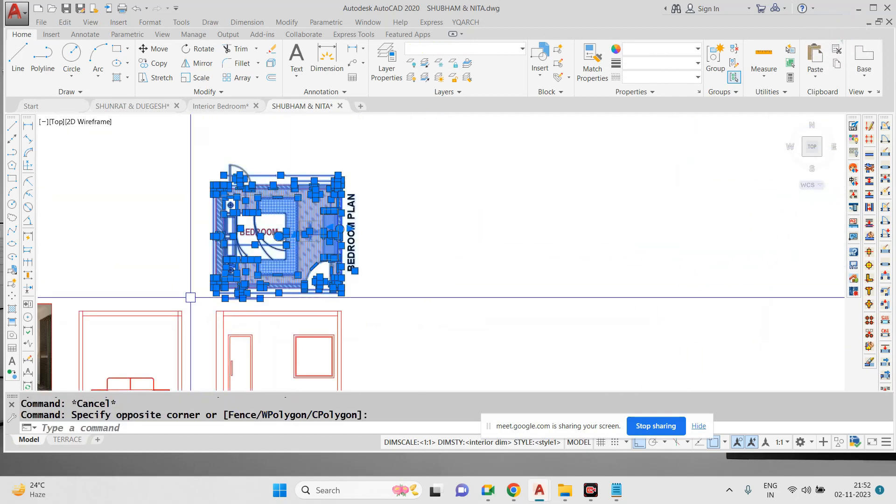
type("m")
key("space")
left_click(231, 273)
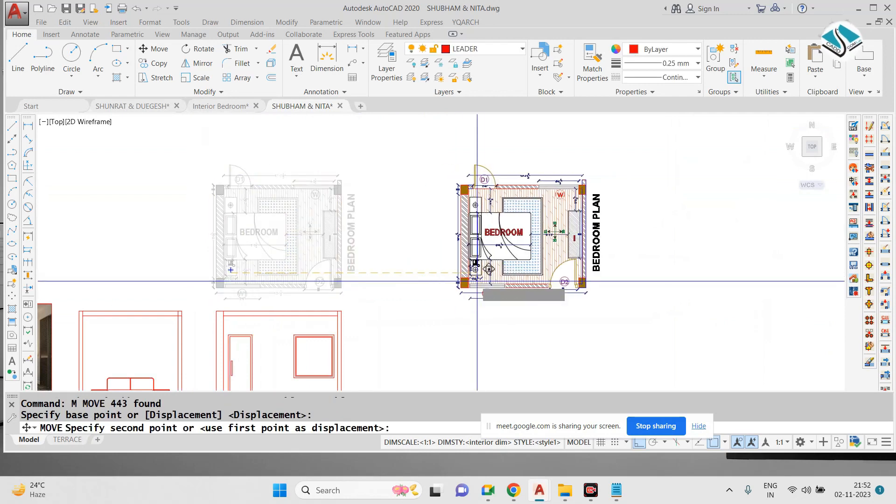
left_click(488, 276)
key("Escape")
Step: Rotate the moved bedroom plan 180 degrees so the D2 and W1 wall faces the opposite way
left_click(646, 164)
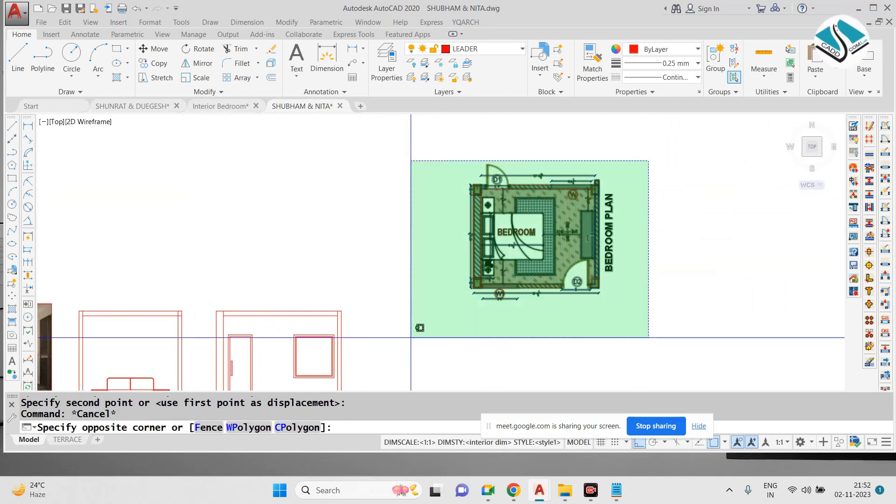
left_click(411, 336)
type("R")
key("Return")
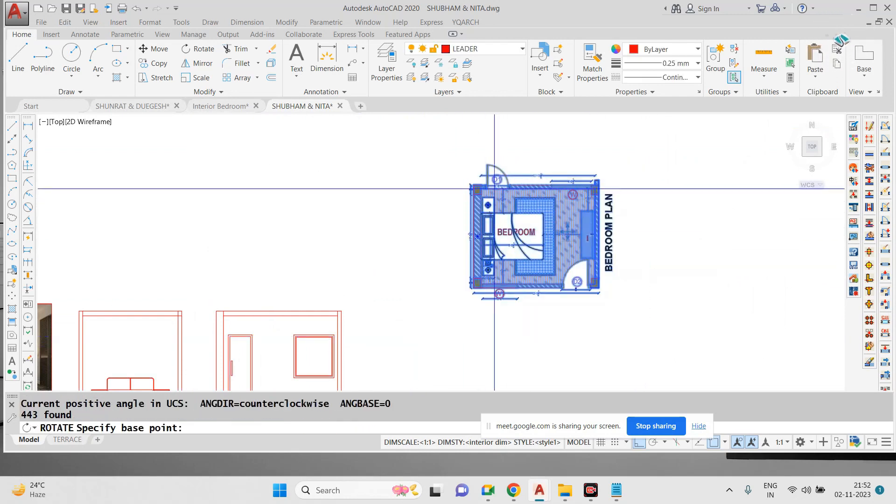
left_click(516, 298)
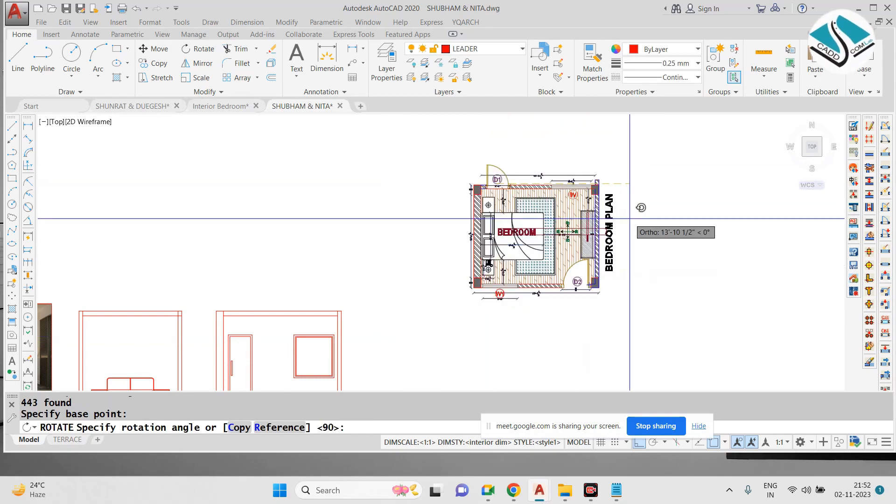
scroll(630, 218, "up", 2)
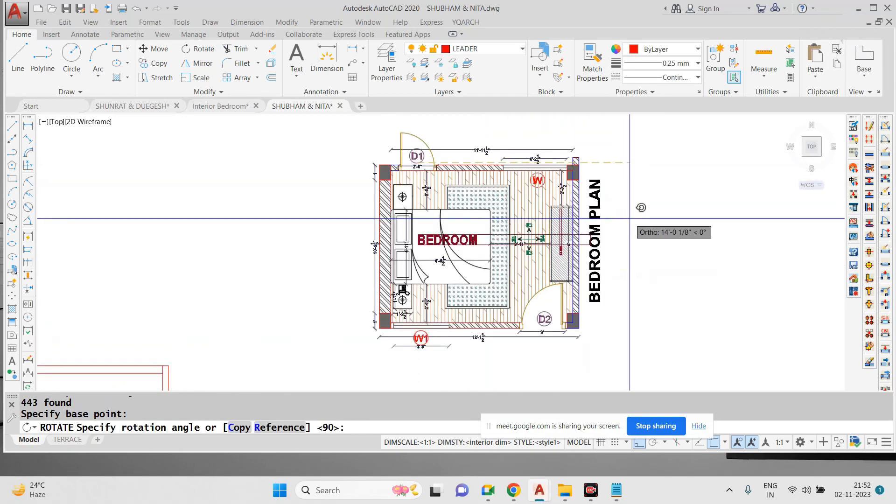
middle_click_drag(294, 169, 457, 327)
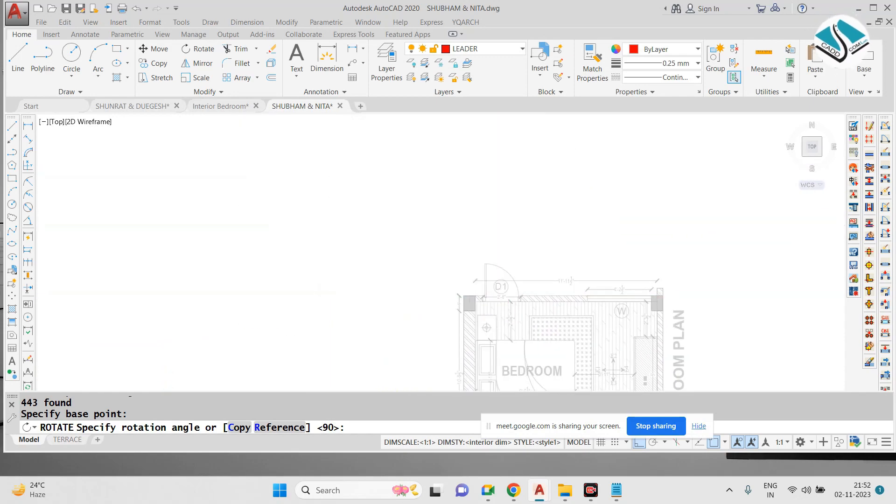
scroll(458, 327, "down", 3)
key("Escape")
left_click(541, 145)
left_click(336, 285)
scroll(405, 249, "up", 3)
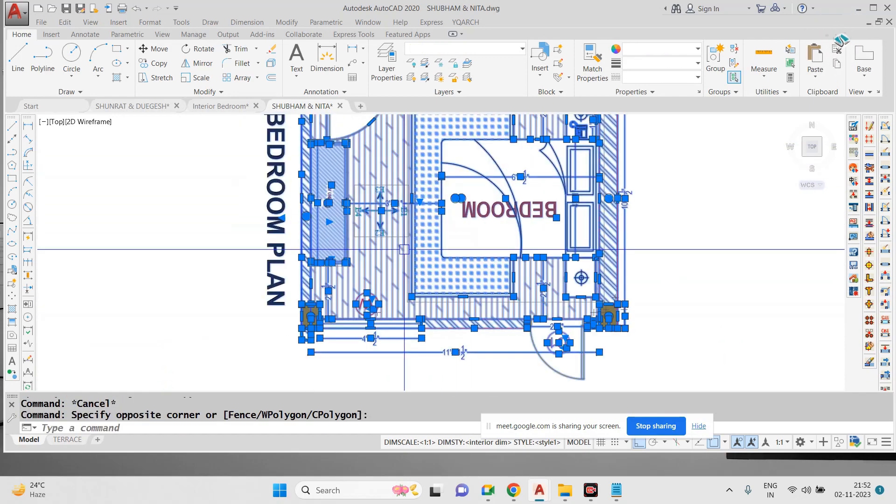
scroll(385, 218, "down", 5)
key("Escape")
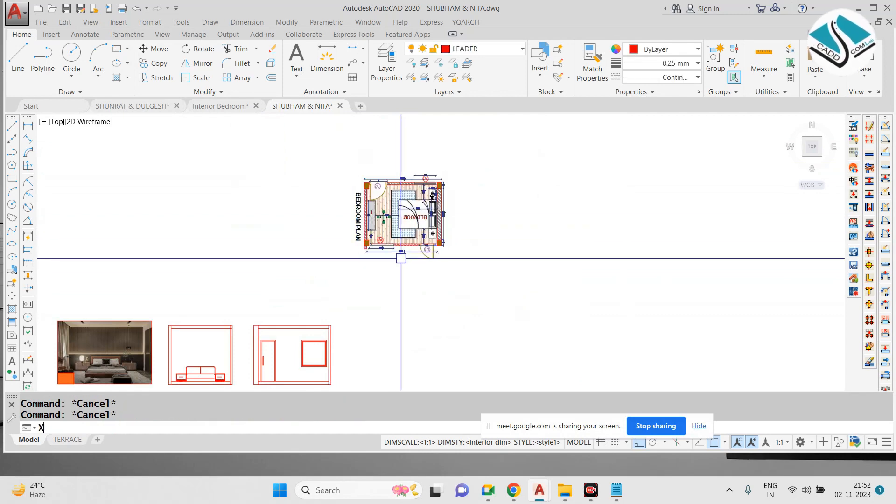
Step: Draw vertical construction lines through the inner and outer faces of both side walls of the rotated bedroom plan
key("Return")
scroll(401, 258, "up", 10)
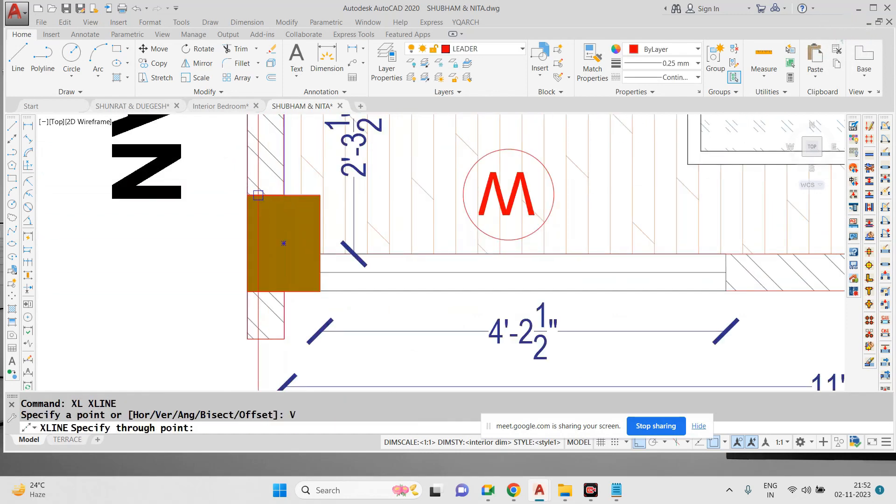
left_click(286, 194)
scroll(282, 201, "down", 7)
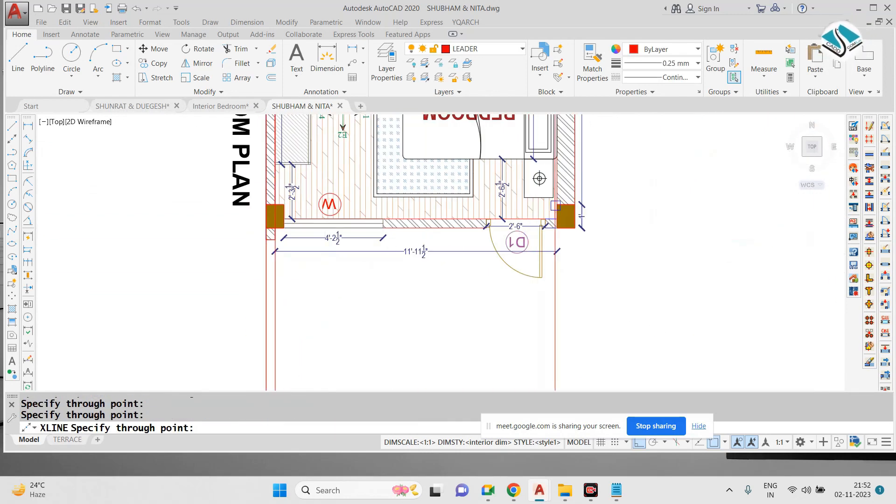
scroll(559, 196, "up", 9)
scroll(511, 178, "down", 5)
key("Escape")
Step: Draw horizontal lines from the door-and-window elevation's top edge and ceiling line across the new vertical construction lines
type("l")
key("Return")
scroll(299, 316, "down", 1)
middle_click_drag(298, 316, 410, 222)
scroll(379, 269, "up", 2)
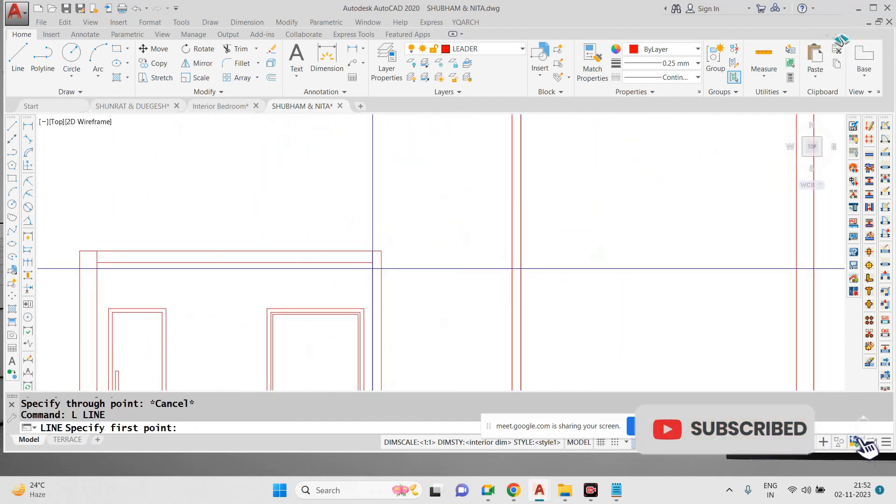
left_click(373, 251)
middle_click_drag(520, 260, 358, 213)
left_click(771, 204)
key("Escape")
key("Return")
scroll(228, 214, "up", 2)
left_click(199, 216)
scroll(224, 211, "down", 2)
key("Escape")
scroll(215, 283, "up", 3)
key("Escape")
Step: Draw horizontal lines from the door-and-window elevation's floor line and bottom edge across the new vertical construction lines
key("Return")
left_click(197, 309)
middle_click_drag(393, 284, 281, 190)
scroll(282, 189, "down", 2)
left_click(590, 210)
key("Escape")
key("Return")
scroll(202, 206, "up", 2)
left_click(220, 204)
scroll(230, 215, "down", 2)
middle_click_drag(601, 236, 540, 265)
key("Escape")
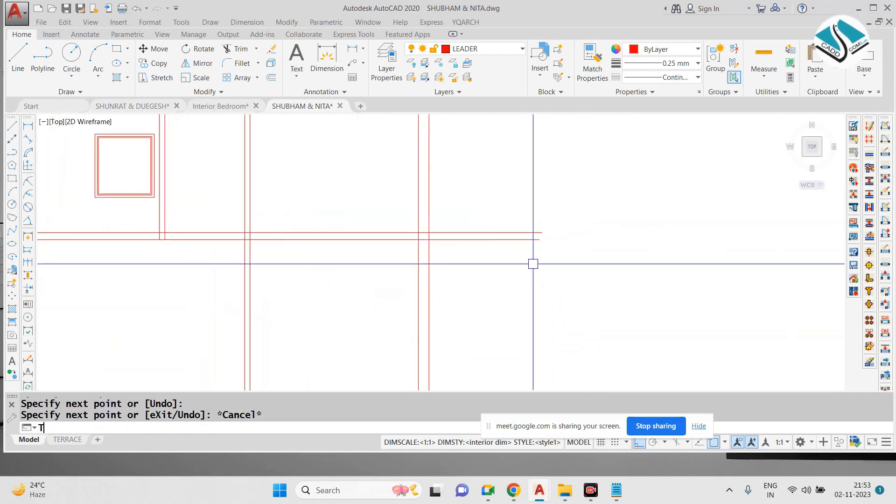
Step: Trim the construction and level lines outside the new wall elevation's outline
type("tr")
key("Return")
key("Return")
scroll(534, 262, "down", 2)
left_click(572, 156)
left_click(522, 283)
left_click(522, 282)
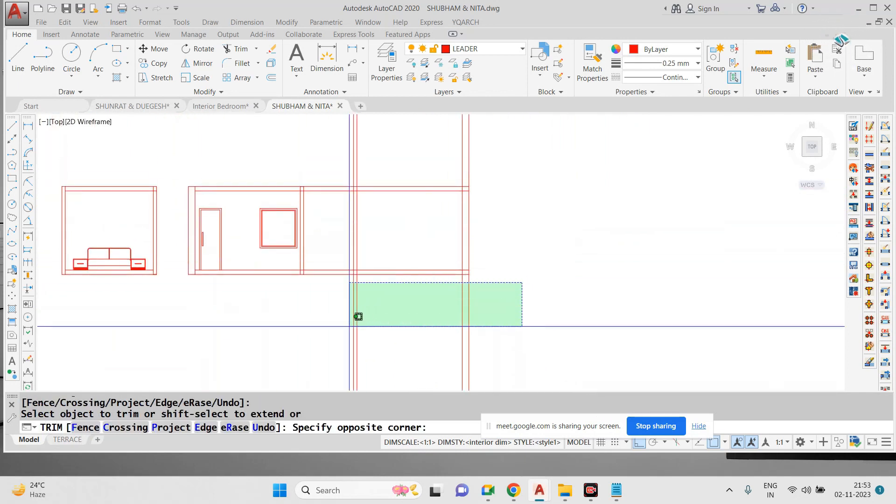
left_click(357, 322)
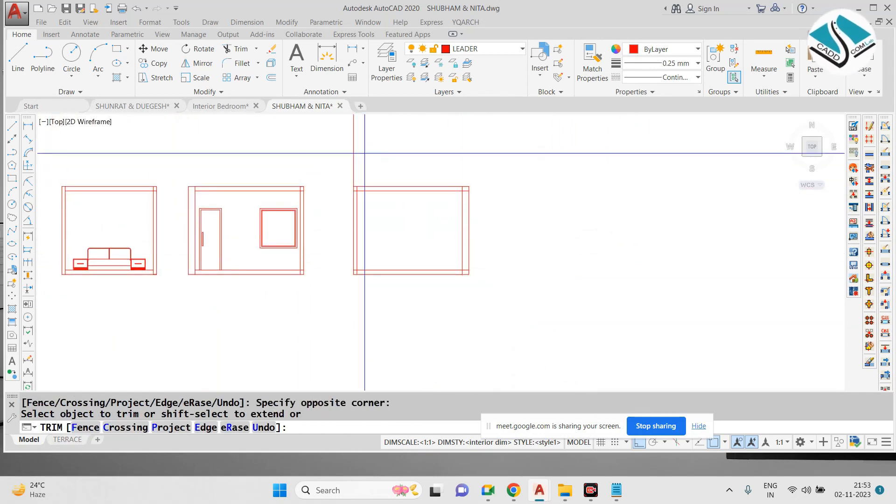
Step: Trim the leftover line stubs at the corners of the new wall elevation's frame
scroll(348, 182, "up", 5)
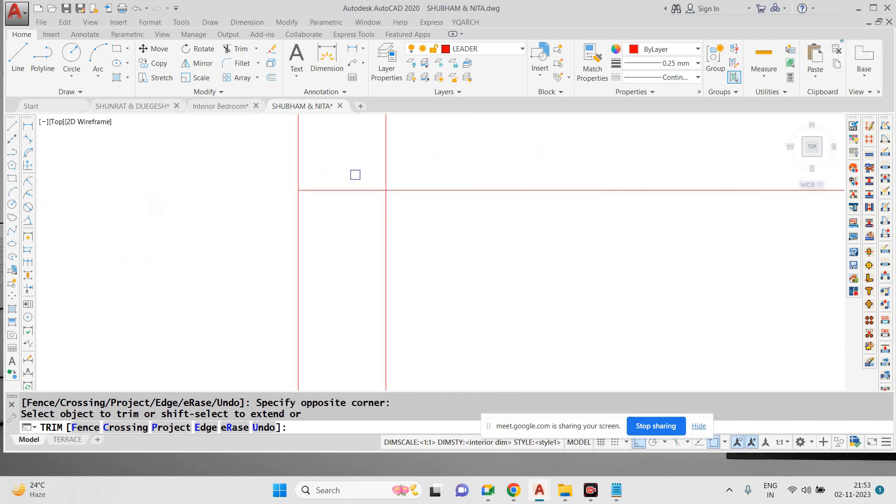
left_click(345, 175)
scroll(344, 175, "down", 1)
middle_click_drag(345, 175, 273, 219)
scroll(309, 172, "up", 2)
left_click(266, 203)
left_click(233, 327)
scroll(260, 197, "down", 5)
middle_click_drag(682, 212, 495, 190)
scroll(498, 187, "up", 3)
left_click(507, 226)
left_click(498, 161)
scroll(485, 163, "down", 4)
middle_click_drag(318, 232, 332, 195)
scroll(224, 313, "up", 3)
left_click(259, 310)
scroll(533, 304, "down", 8)
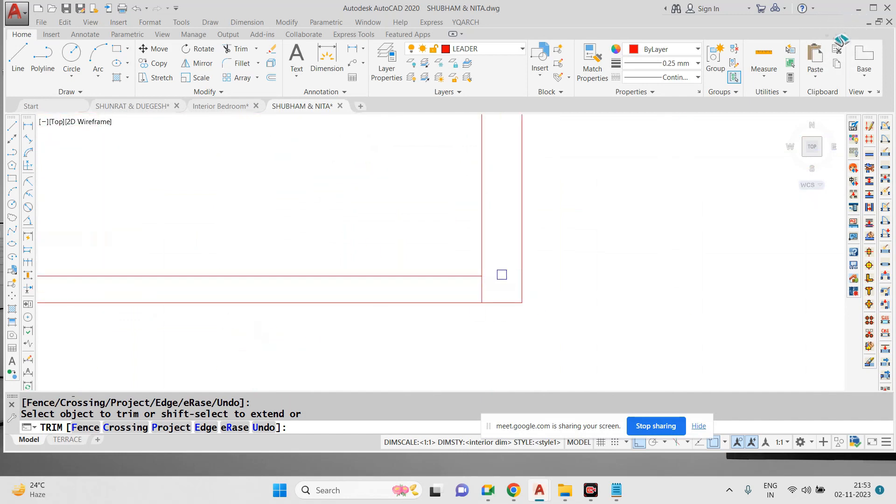
scroll(409, 178, "up", 4)
Step: Draw vertical construction lines through both sides of door D2 and window W1 from the plan down across the new elevation
key("Escape")
type("XL")
key("Return")
type("V")
key("Return")
scroll(357, 168, "up", 8)
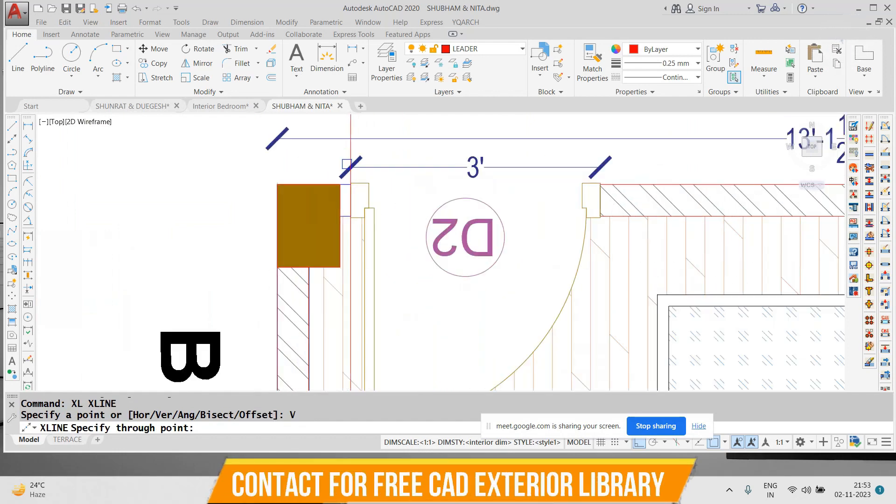
left_click(601, 184)
scroll(537, 187, "down", 5)
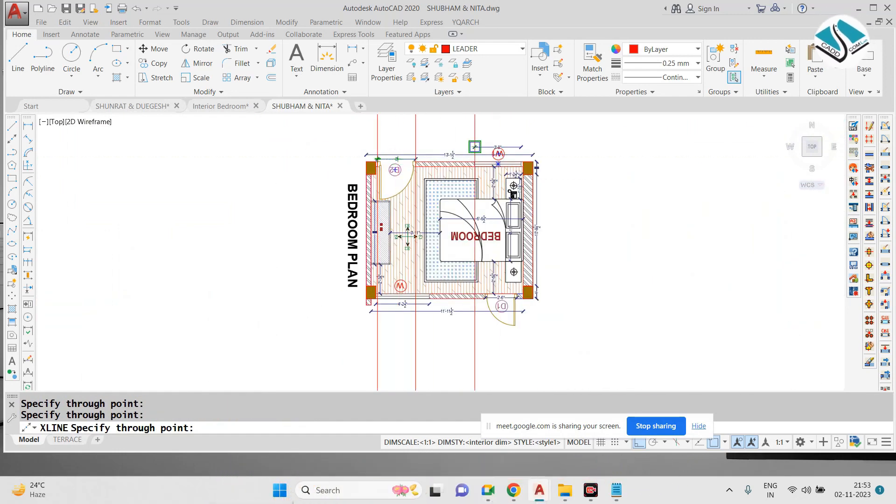
scroll(475, 146, "up", 8)
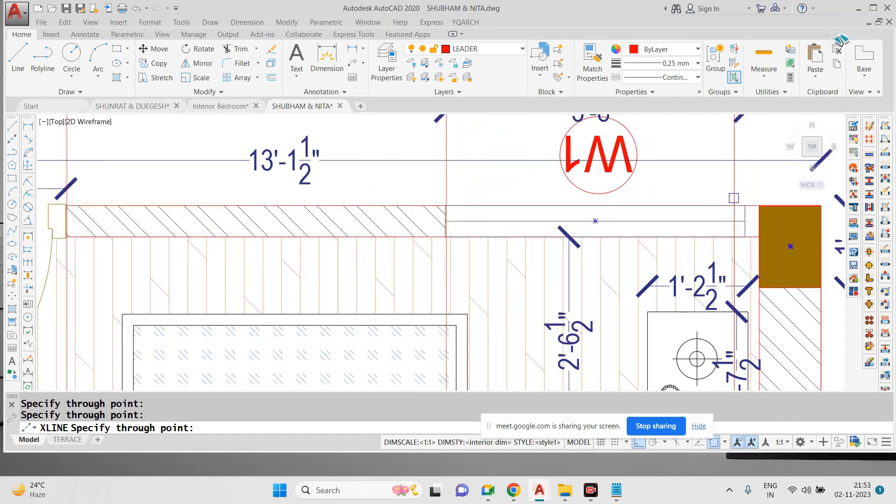
scroll(576, 180, "down", 10)
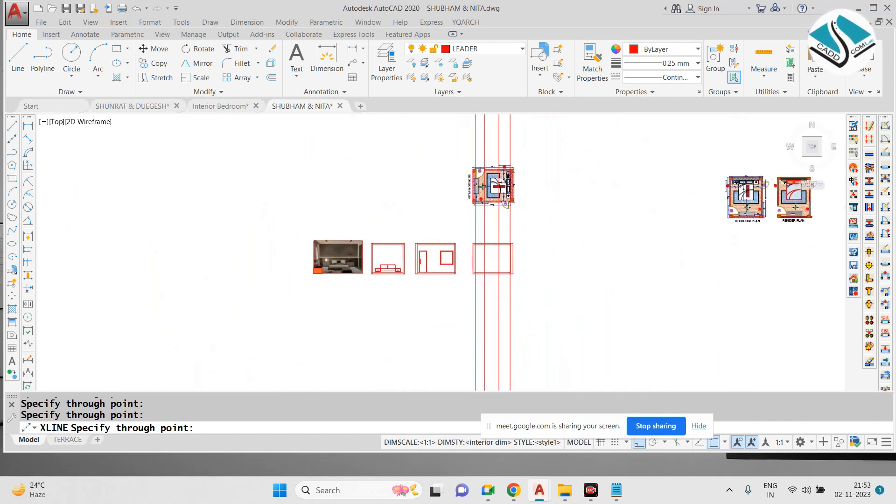
key("Escape")
Step: Draw a horizontal line from the existing elevation's door and window head level across the new elevation
scroll(484, 261, "up", 3)
scroll(347, 262, "up", 4)
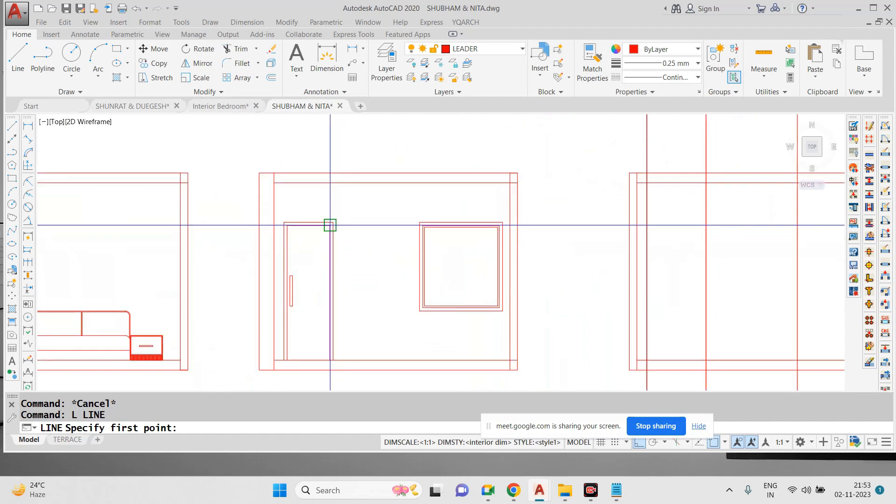
left_click(332, 224)
middle_click_drag(518, 232, 354, 220)
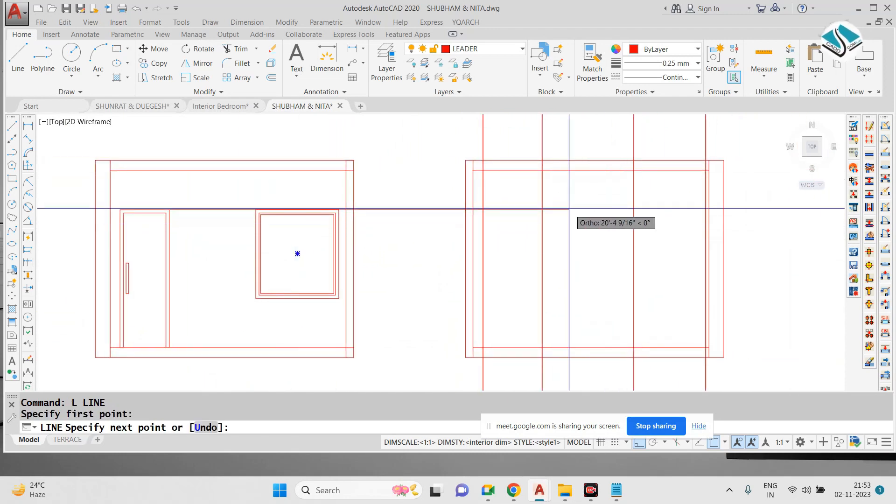
left_click(569, 209)
key("Escape")
key("Escape")
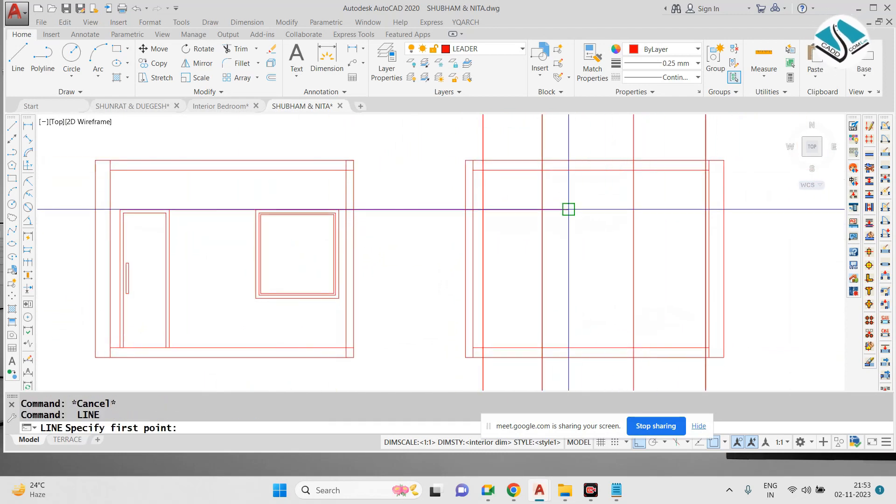
left_click(767, 207)
key("Escape")
Step: Draw a horizontal line from the existing window's sill level across the new elevation
key("Escape")
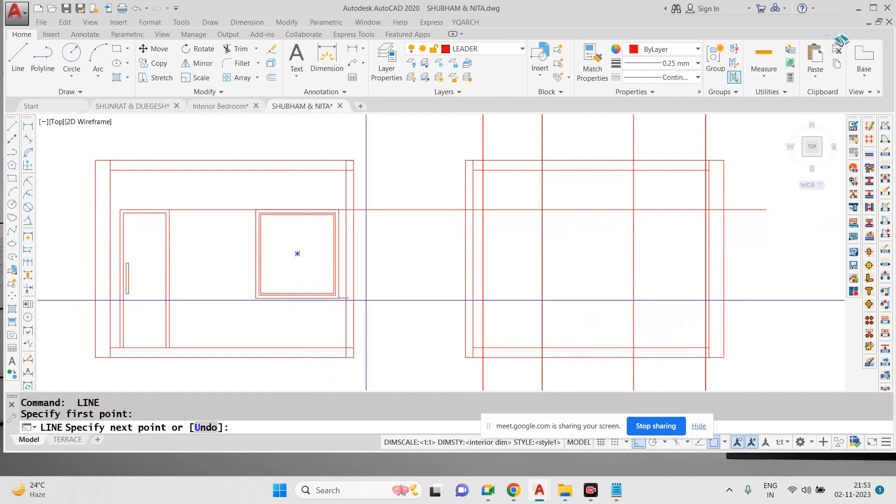
left_click(759, 291)
key("Escape")
Step: Trim the door's vertical construction lines above the head level and the surplus head line beside the door
type("tr")
key("space")
key("space")
scroll(526, 181, "up", 3)
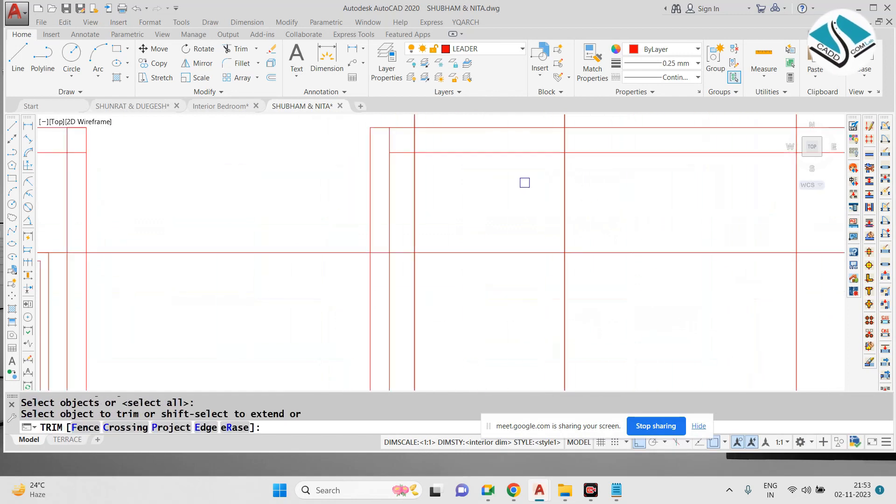
left_click(636, 206)
left_click(331, 240)
scroll(390, 178, "down", 1)
left_click(574, 210)
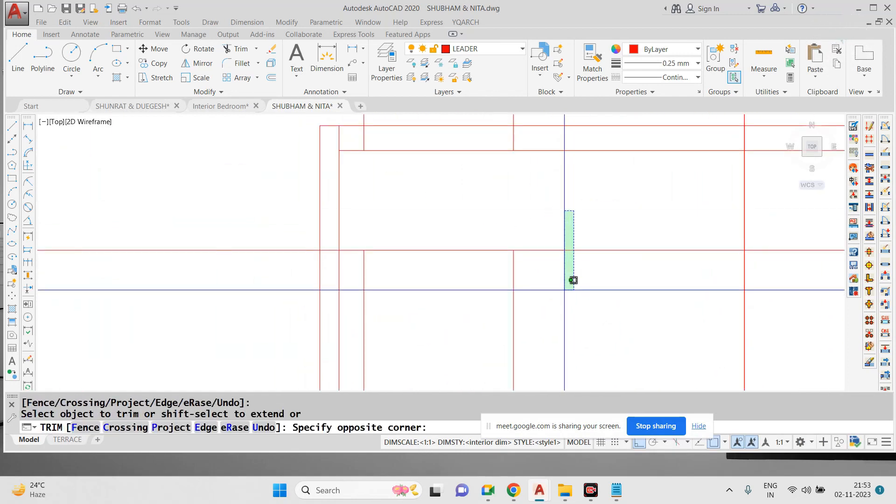
left_click(351, 251)
Step: Trim the door's vertical construction lines below the floor line of the new elevation
scroll(474, 366, "down", 2)
middle_click_drag(474, 367, 403, 199)
scroll(444, 320, "up", 1)
left_click(444, 320)
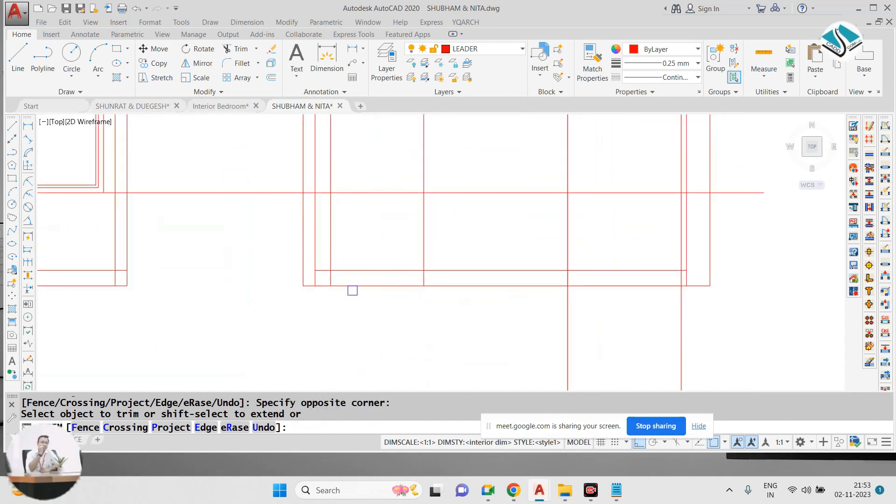
left_click(268, 336)
scroll(418, 261, "up", 2)
left_click(455, 288)
left_click(200, 290)
scroll(392, 257, "down", 2)
Step: Trim the surplus construction lines around the sill and lower part of the window in the new elevation
scroll(387, 282, "up", 3)
left_click(390, 282)
left_click(335, 371)
scroll(516, 294, "up", 2)
scroll(595, 247, "up", 2)
left_click(586, 265)
left_click(494, 307)
scroll(494, 307, "down", 2)
middle_click_drag(531, 247, 522, 279)
scroll(520, 280, "up", 1)
left_click(521, 279)
left_click(514, 240)
Step: Trim the window's vertical construction lines above the head level of the new elevation
scroll(516, 205, "down", 1)
middle_click_drag(514, 179, 517, 334)
scroll(516, 334, "down", 2)
middle_click_drag(517, 243, 513, 327)
scroll(508, 200, "up", 1)
scroll(506, 197, "up", 1)
left_click(525, 155)
left_click(467, 166)
scroll(449, 169, "down", 1)
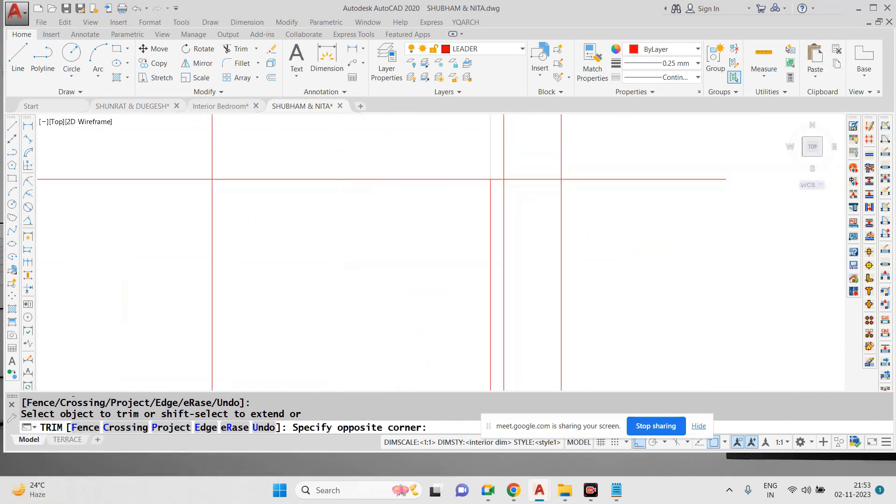
middle_click_drag(279, 140, 504, 168)
scroll(505, 168, "down", 3)
key("Escape")
scroll(433, 182, "up", 2)
scroll(433, 182, "up", 2)
type("tr")
key("Return")
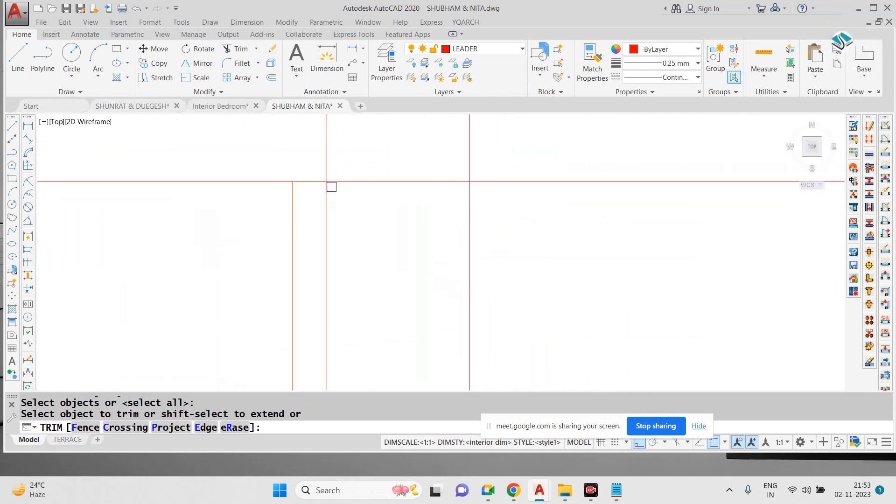
Step: Erase the two leftover head-level and sill-level line pieces outside the new elevation's right wall
scroll(315, 180, "down", 3)
key("Escape")
left_click(420, 146)
left_click(374, 255)
type("e")
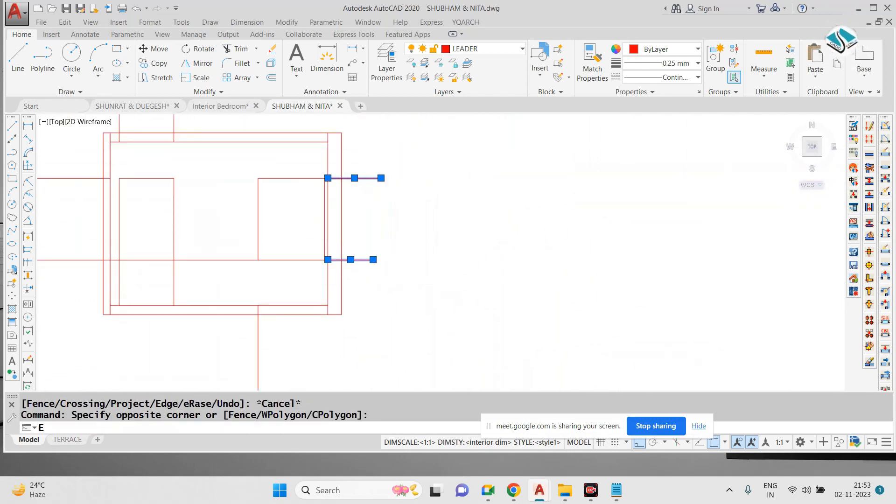
key("Return")
Step: Erase the leftover sill-level line and the window's vertical construction line below the floor of the new elevation
scroll(406, 301, "up", 2)
left_click(307, 332)
key("Escape")
left_click(407, 288)
left_click(313, 333)
type("e")
key("Return")
scroll(384, 320, "down", 2)
scroll(345, 266, "up", 3)
left_click(359, 281)
key("Escape")
scroll(278, 256, "down", 2)
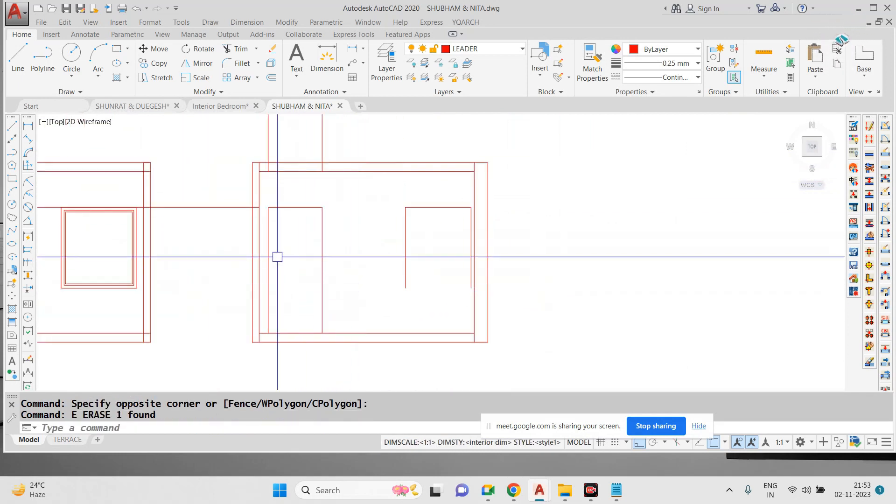
Step: Erase the door's vertical construction lines above the new elevation's ceiling and the leftover head-level line between the elevations
scroll(327, 182, "up", 3)
scroll(330, 182, "down", 2)
left_click(485, 210)
left_click(374, 226)
type("e")
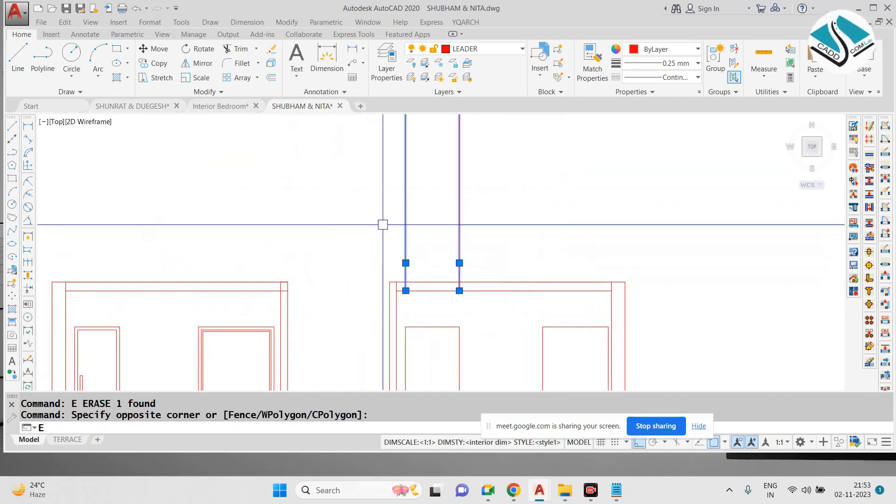
key("Return")
Step: Draw a horizontal sill line between the lower ends of the window's two side lines in the new elevation
scroll(451, 228, "up", 2)
scroll(468, 279, "up", 3)
type("l")
key("Return")
scroll(420, 296, "up", 2)
left_click(427, 293)
left_click(593, 294)
key("Escape")
scroll(492, 271, "down", 3)
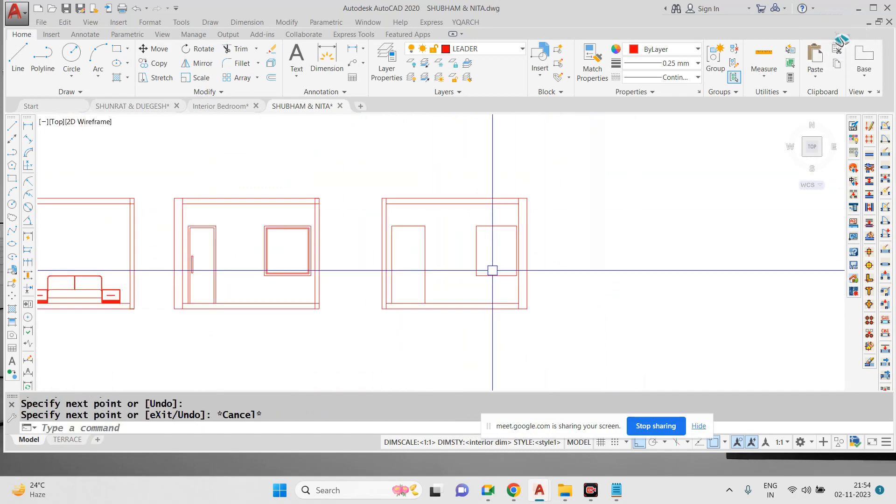
scroll(236, 232, "up", 3)
scroll(276, 218, "down", 3)
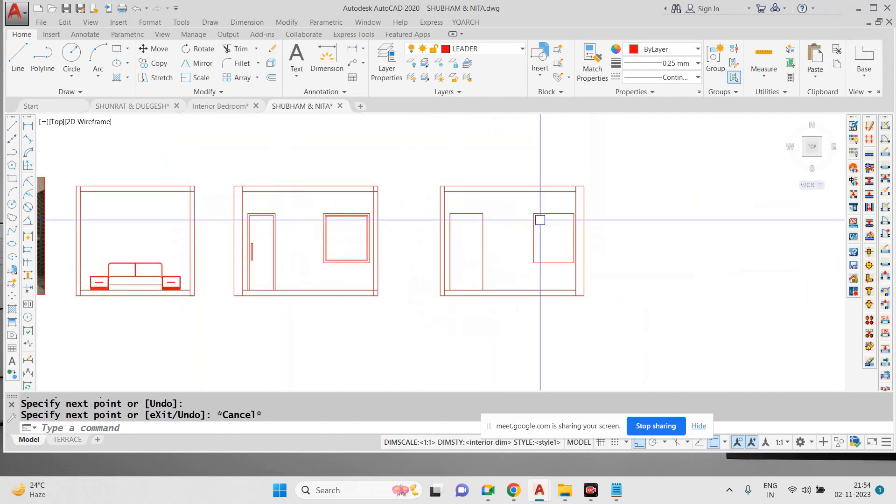
Step: Join the door's two side lines and head line in the new elevation into one polyline
type("j")
key("Return")
scroll(538, 223, "up", 3)
left_click(496, 204)
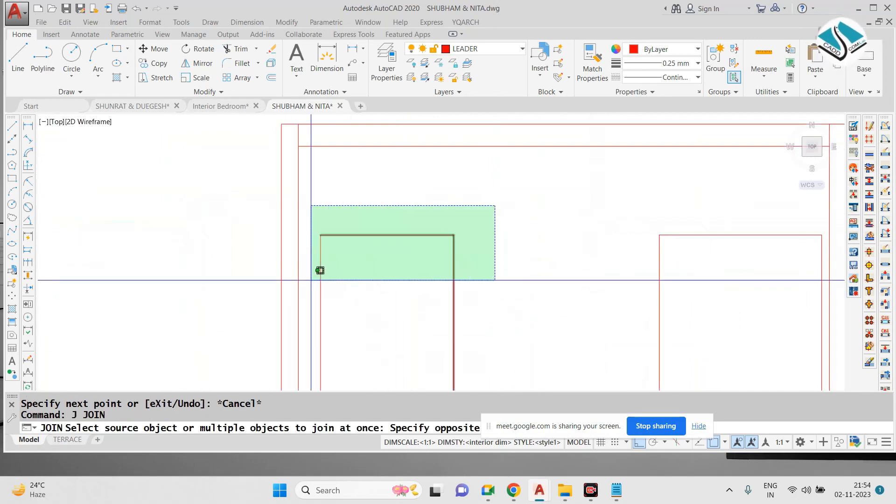
left_click(310, 290)
key("Return")
Step: Join the four window outline lines in the new elevation into one polyline
scroll(364, 258, "up", 1)
middle_click_drag(602, 237, 351, 183)
key("Return")
left_click(343, 151)
middle_click_drag(522, 374, 523, 256)
left_click(580, 299)
key("Return")
scroll(466, 259, "down", 4)
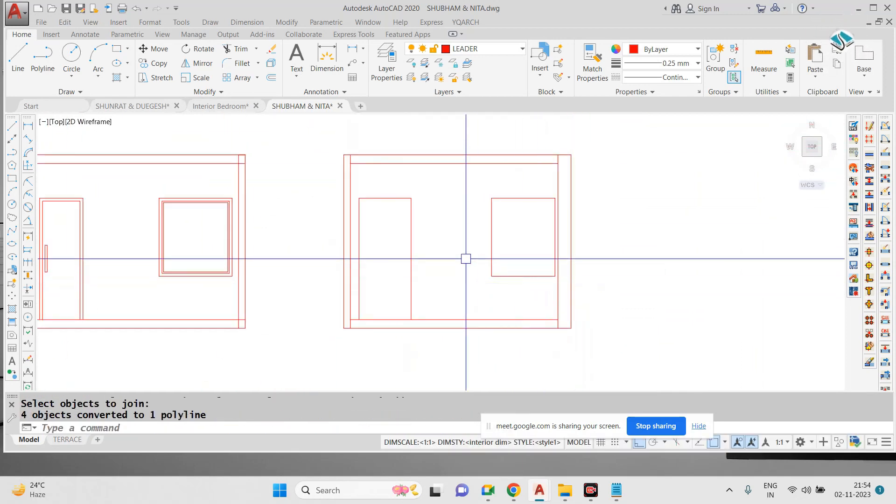
Step: Offset the door outline of the new elevation 2" inward to form its frame
type("2")
key("Return")
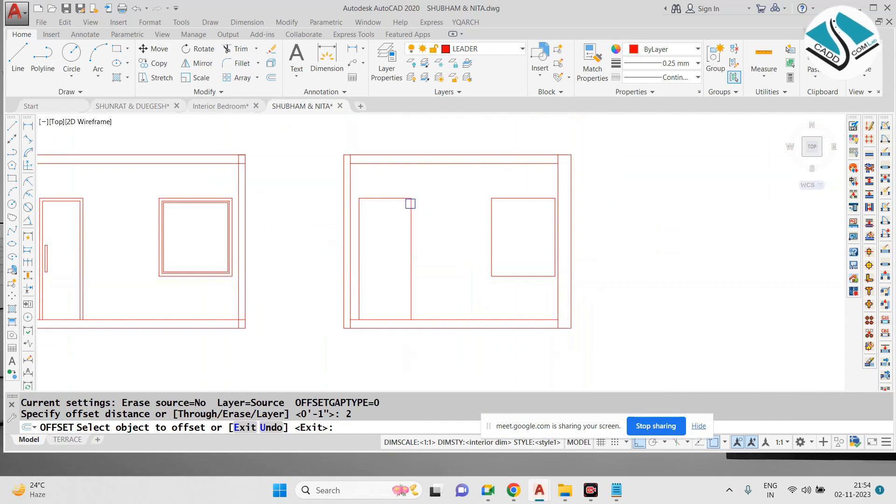
left_click(410, 204)
left_click(397, 230)
key("Escape")
key("Escape")
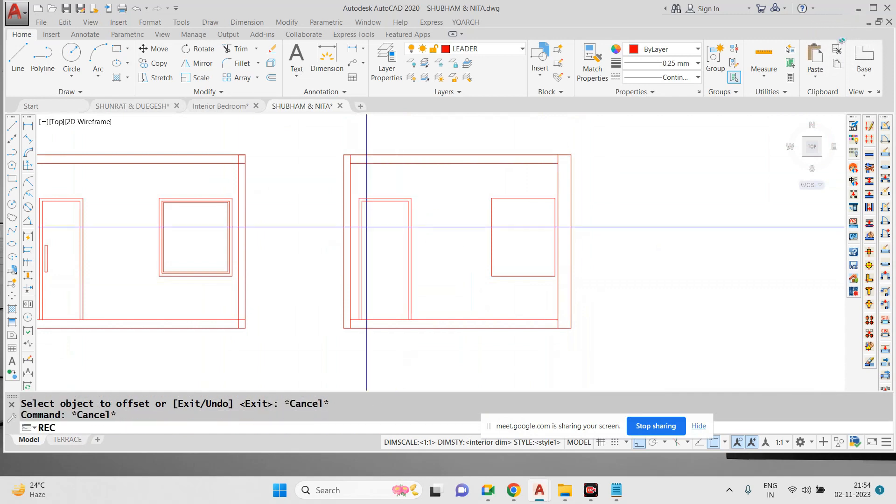
Step: Draw a narrow upright rectangle as the handle near the left edge of the new elevation's door
type("REC")
key("Return")
scroll(367, 227, "up", 4)
left_click(366, 232)
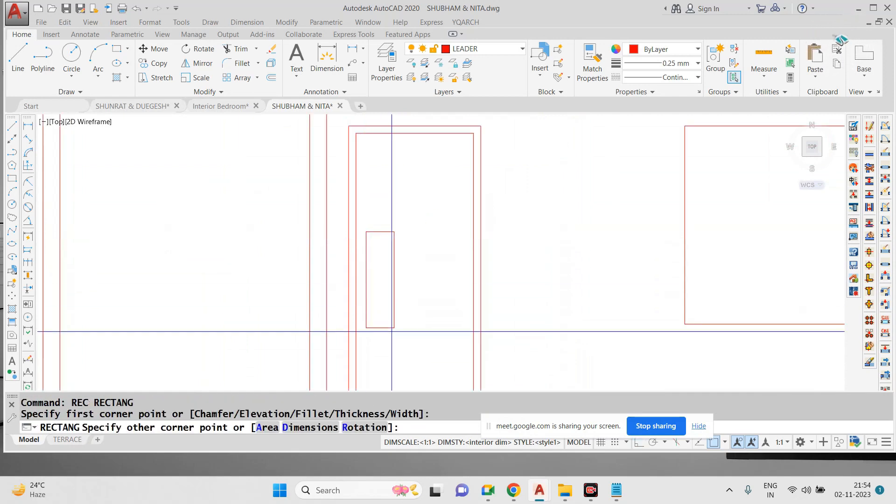
left_click(372, 290)
scroll(372, 289, "down", 3)
scroll(454, 200, "up", 1)
Step: Offset the window outline of the new elevation 2" inward to form its frame
type("O")
key("Return")
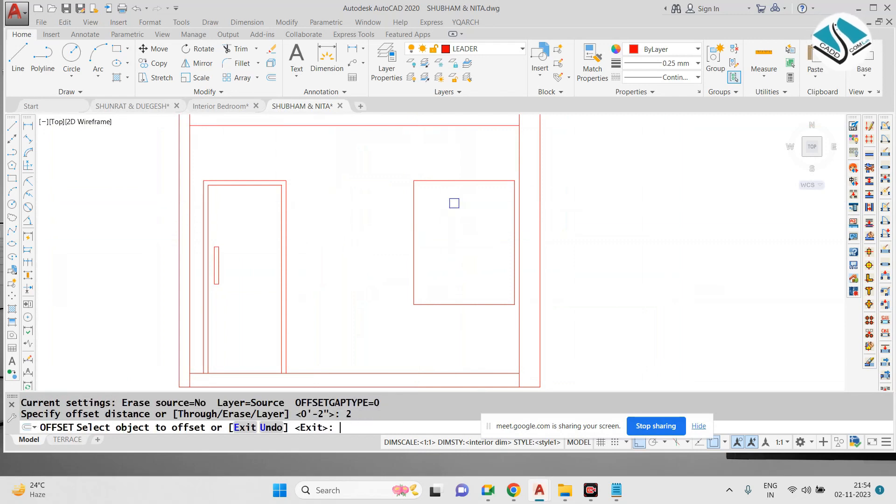
left_click(449, 182)
left_click(439, 210)
scroll(409, 223, "down", 2)
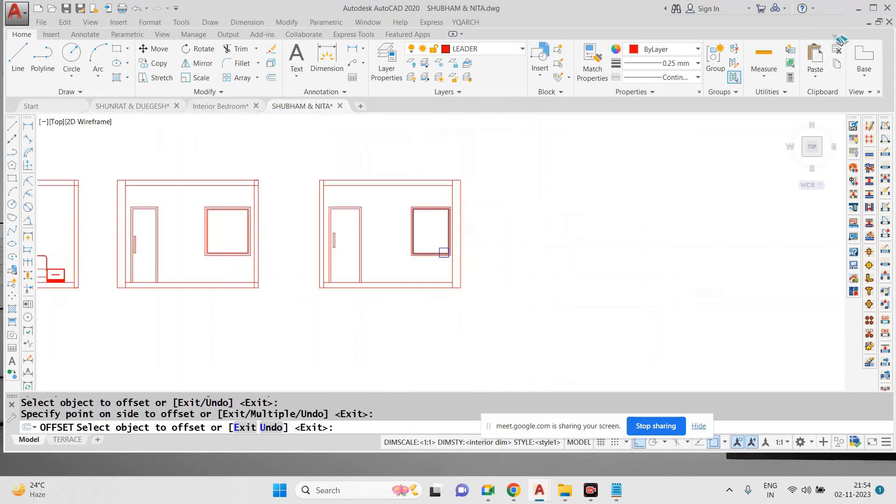
scroll(443, 250, "down", 1)
key("Escape")
Step: Move the rotated bedroom plan copy horizontally to the right, clear of the third elevation
middle_click_drag(402, 233, 394, 286)
scroll(359, 186, "up", 3)
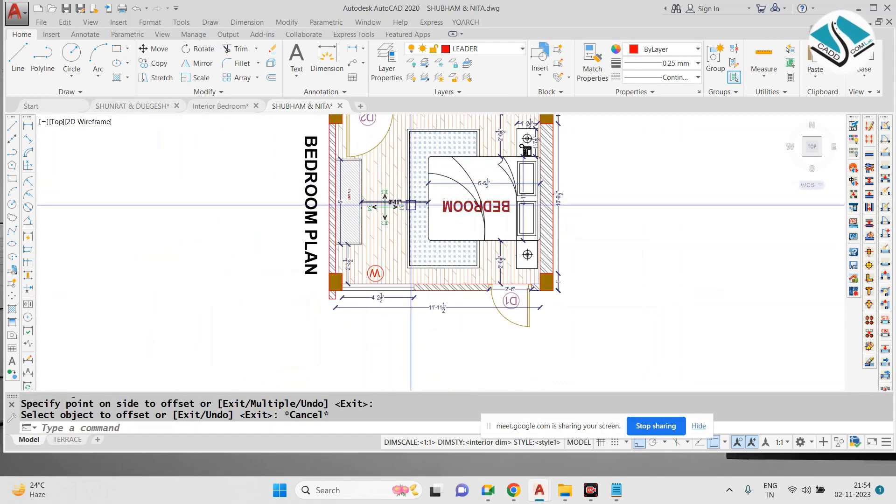
scroll(411, 205, "down", 3)
key("Escape")
left_click(509, 142)
left_click(328, 262)
middle_click_drag(406, 259, 309, 240)
type("M")
left_click(352, 232)
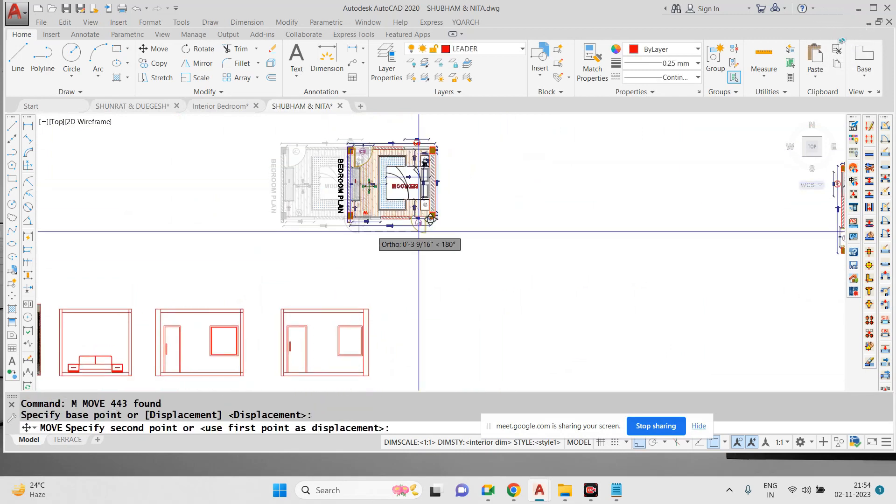
left_click(513, 232)
Step: Rotate the moved bedroom plan copy 90 degrees clockwise so the T.V. unit wall is at the top
key("Escape")
type("R")
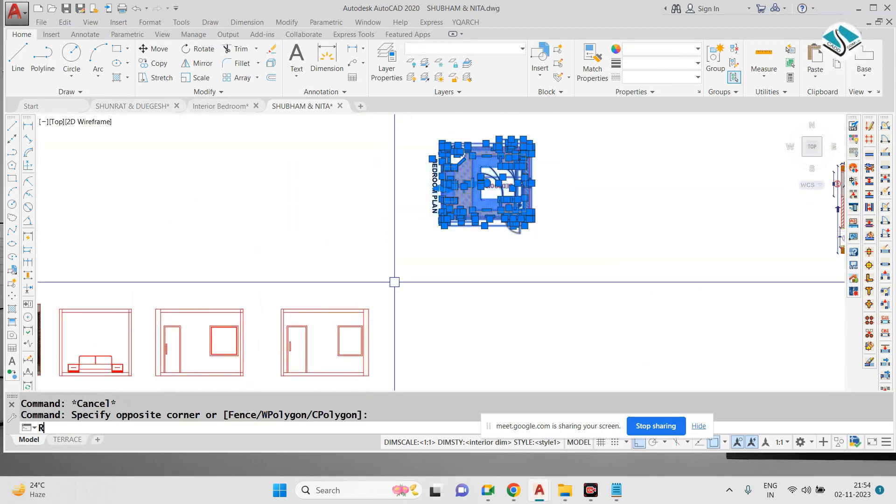
left_click(513, 217)
left_click(523, 229)
Step: Place vertical construction lines through the inner and outer faces of both side walls of the rotated plan
type("XL")
key("Return")
type("v")
key("Return")
scroll(512, 151, "up", 10)
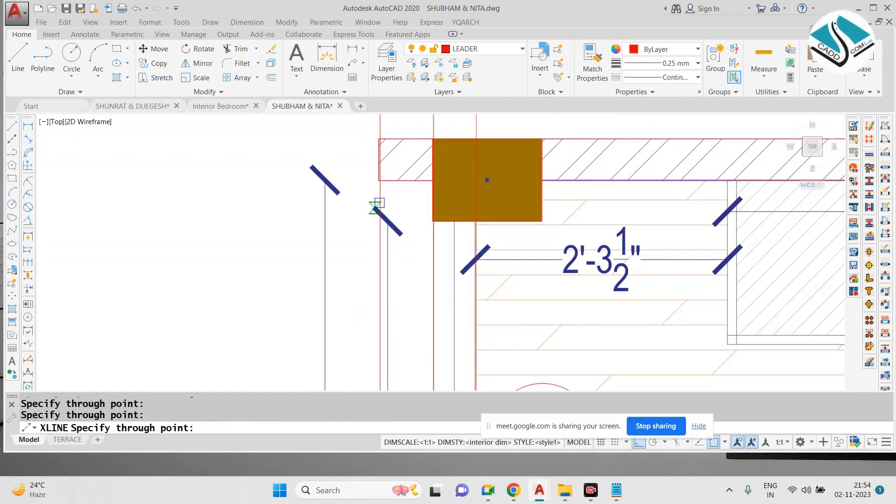
scroll(380, 203, "down", 5)
scroll(581, 194, "up", 5)
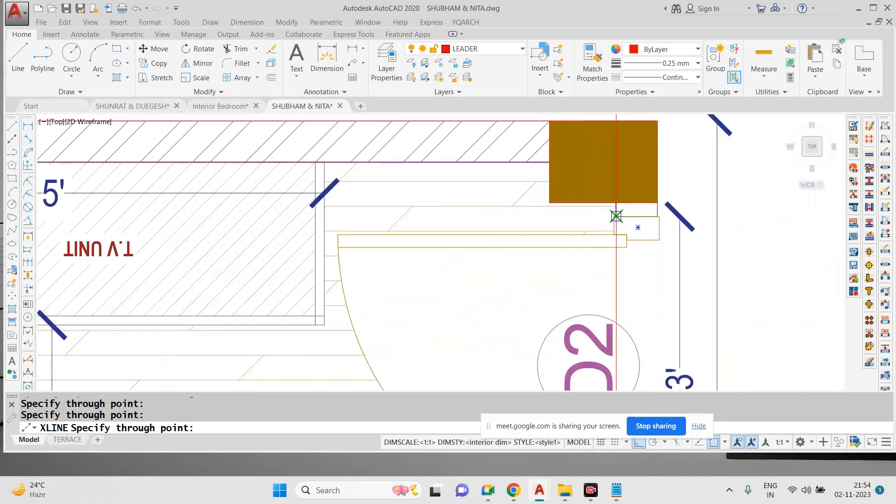
scroll(658, 216, "down", 10)
key("Escape")
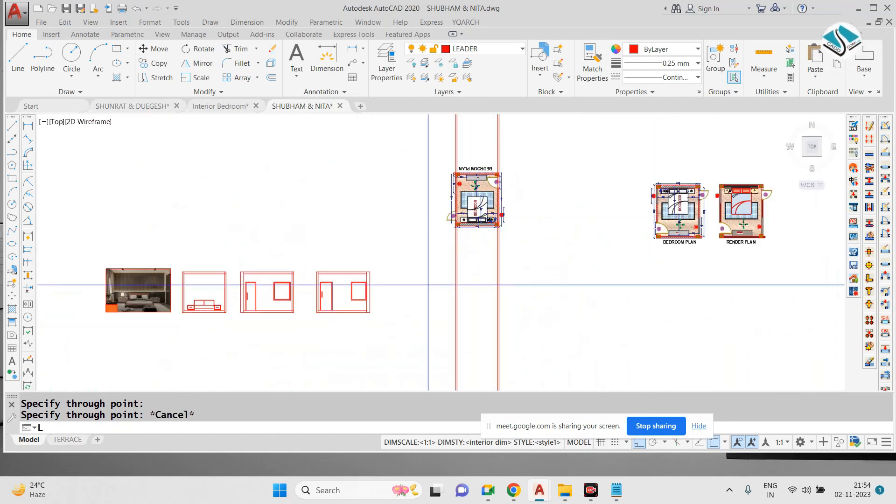
Step: Draw horizontal lines from the third elevation's upper and lower ceiling slab edges across the new construction lines
type("L")
key("Return")
scroll(371, 295, "up", 6)
left_click(352, 202)
scroll(369, 205, "down", 2)
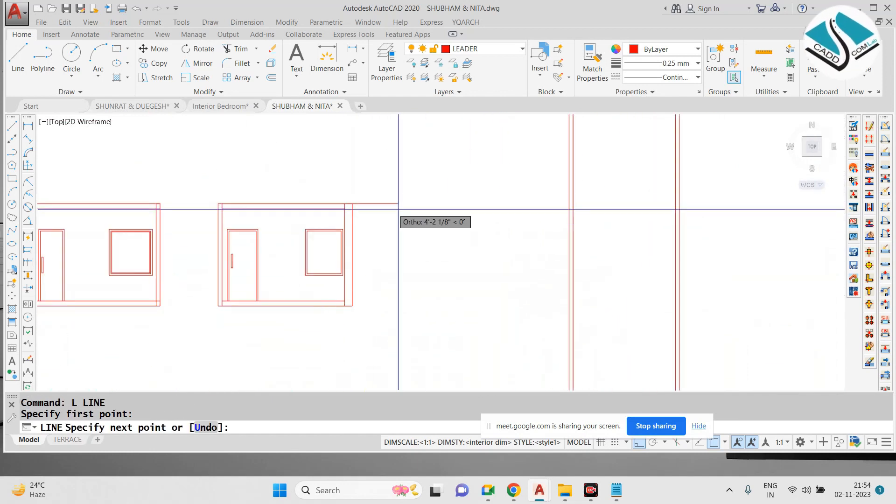
middle_click_drag(440, 215, 347, 209)
left_click(668, 201)
key("Escape")
key("Return")
scroll(248, 205, "up", 4)
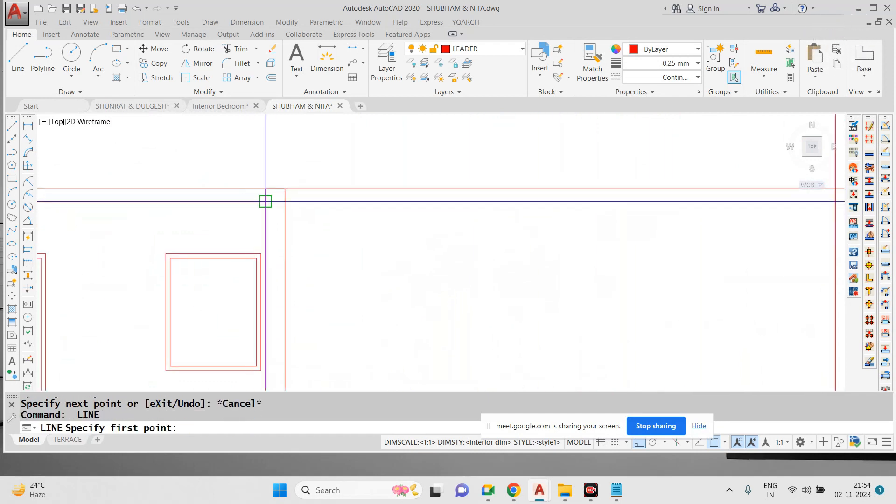
left_click(264, 200)
scroll(238, 204, "down", 4)
key("Escape")
Step: Draw horizontal lines from the third elevation's upper and lower floor slab edges across the new construction lines
key("Return")
scroll(256, 293, "up", 4)
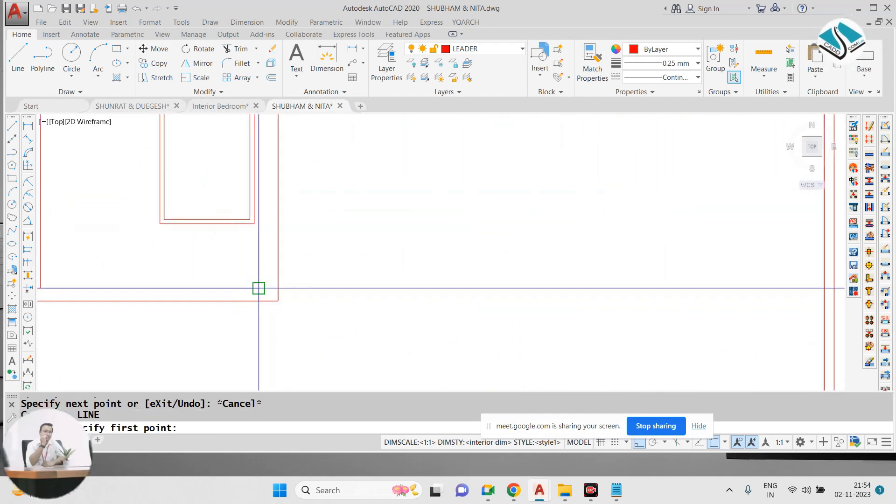
left_click(259, 289)
scroll(692, 278, "down", 4)
key("Escape")
scroll(260, 278, "up", 4)
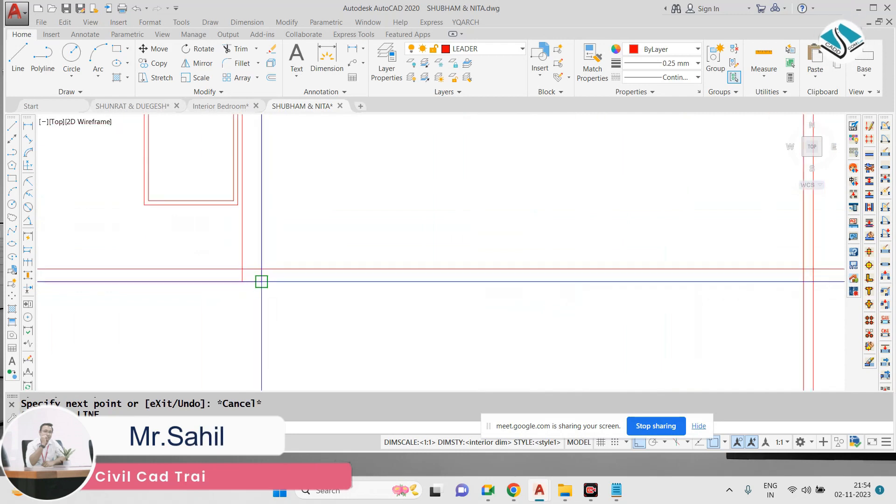
key("Return")
scroll(260, 278, "down", 2)
scroll(248, 287, "down", 2)
left_click(584, 312)
key("Escape")
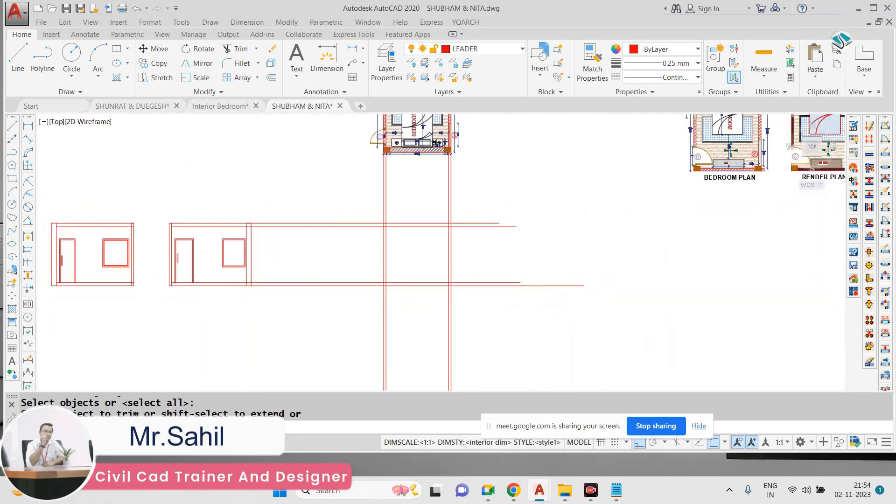
Step: Trim the projected lines beyond the right wall and below the floor of the fourth elevation
left_click(510, 203)
left_click(473, 317)
left_click(518, 305)
left_click(376, 333)
Step: Trim the horizontal lines between the third and fourth elevations and the vertical lines above the fourth elevation's ceiling
left_click(362, 319)
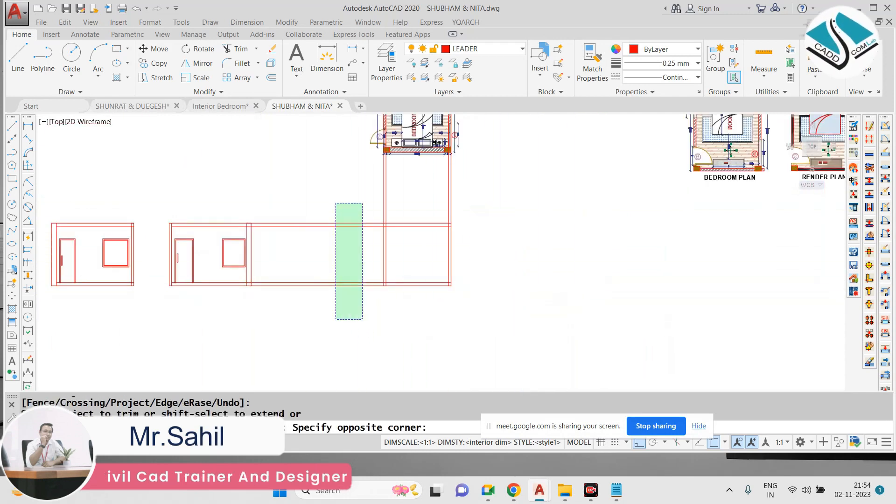
left_click(336, 204)
left_click(476, 210)
left_click(330, 194)
left_click(250, 228)
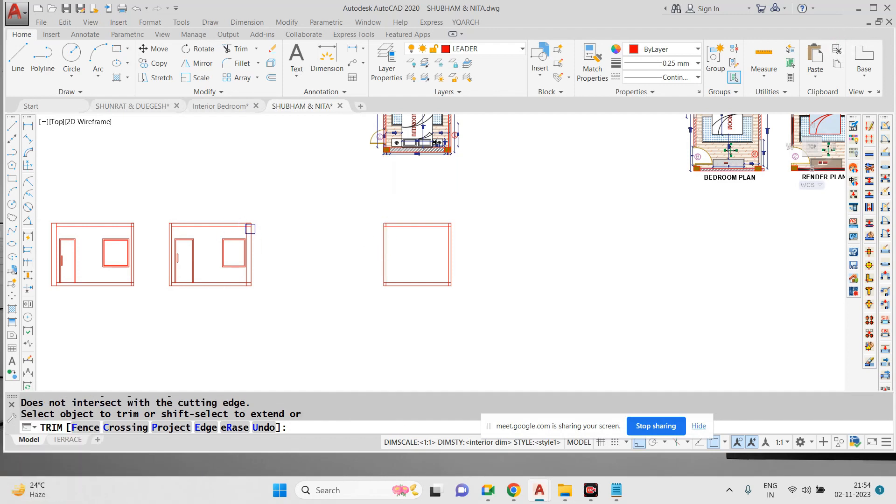
Step: Finish the trim and erase the leftover line segment near the third elevation's ceiling and right wall
scroll(250, 228, "up", 2)
key("Escape")
scroll(212, 194, "up", 1)
left_click(225, 196)
type("e")
key("Return")
scroll(332, 189, "down", 2)
scroll(302, 272, "up", 3)
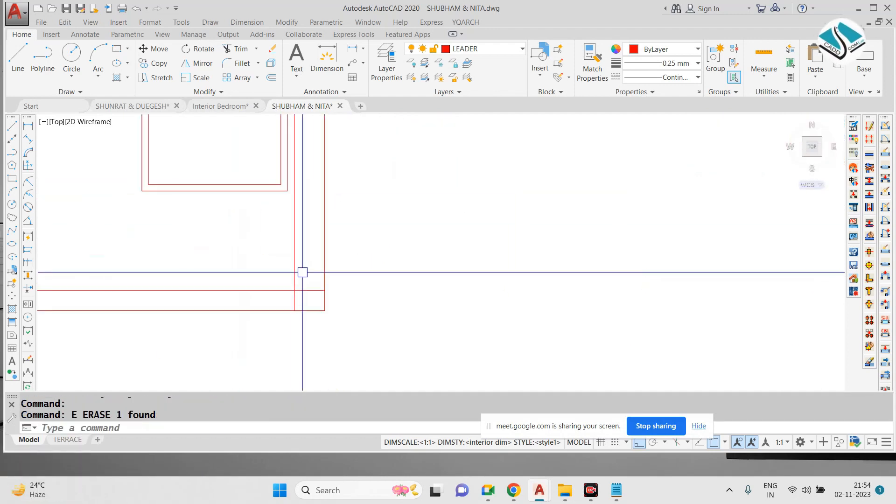
Step: Trim the slab lines that cross the walls at the corners of the fourth elevation
key("Return")
scroll(539, 216, "down", 3)
scroll(369, 238, "up", 2)
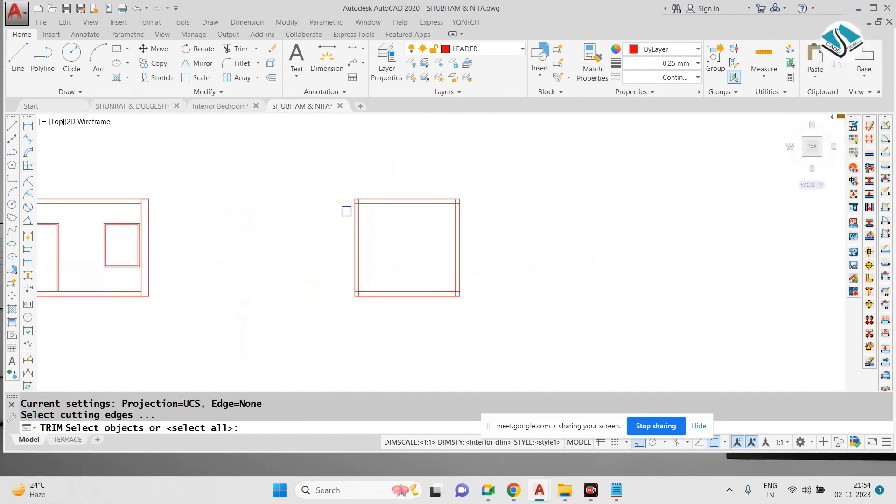
key("Return")
scroll(352, 202, "up", 5)
left_click(360, 260)
scroll(350, 256, "down", 2)
scroll(293, 264, "up", 4)
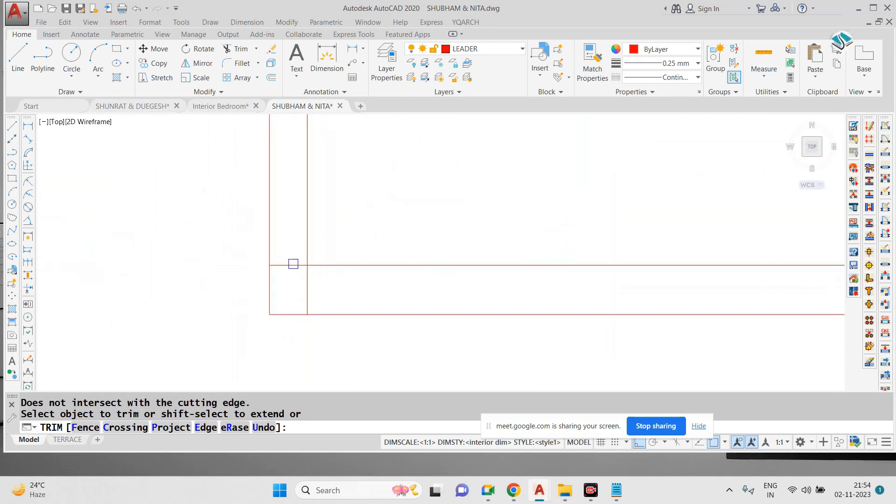
scroll(552, 282, "up", 2)
scroll(540, 274, "down", 2)
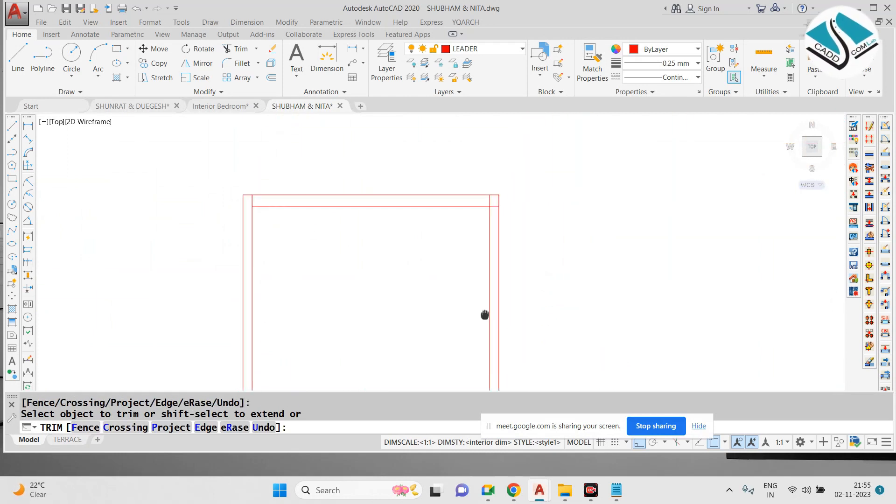
scroll(460, 242, "down", 6)
key("Escape")
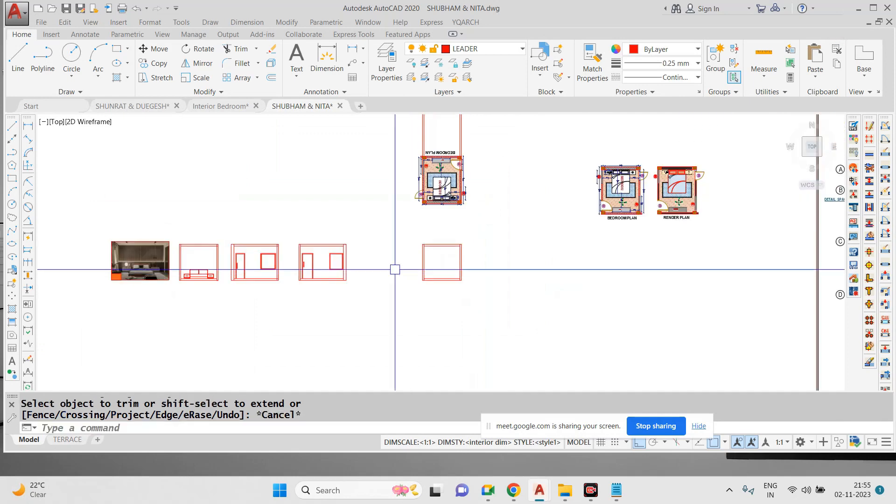
Step: Erase the leftover vertical construction lines above the rotated bedroom plan
middle_click_drag(420, 190, 403, 257)
left_click(488, 174)
left_click(313, 186)
type("E")
key("Return")
scroll(400, 186, "up", 5)
Step: Draw vertical construction lines through both side edges of the rotated plan's T.V unit, down across the fourth elevation
type("XL")
key("Return")
type("V")
key("Return")
scroll(394, 206, "up", 6)
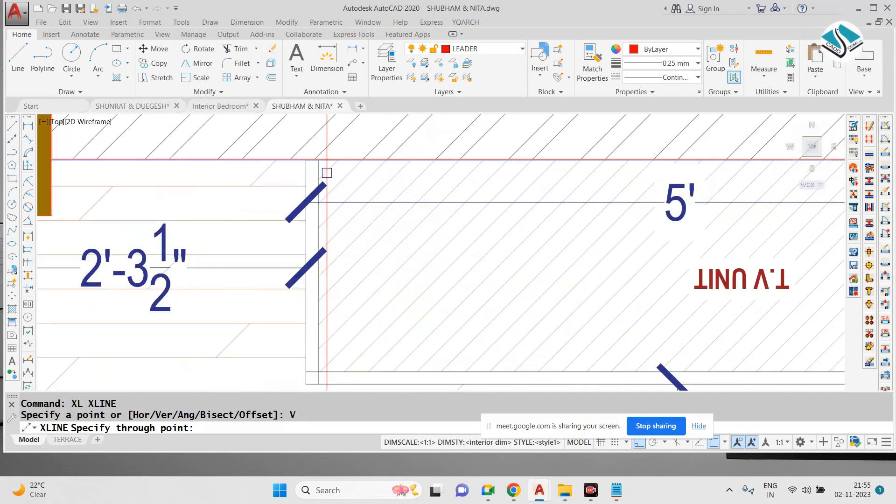
left_click(305, 160)
scroll(305, 160, "down", 5)
scroll(478, 181, "up", 5)
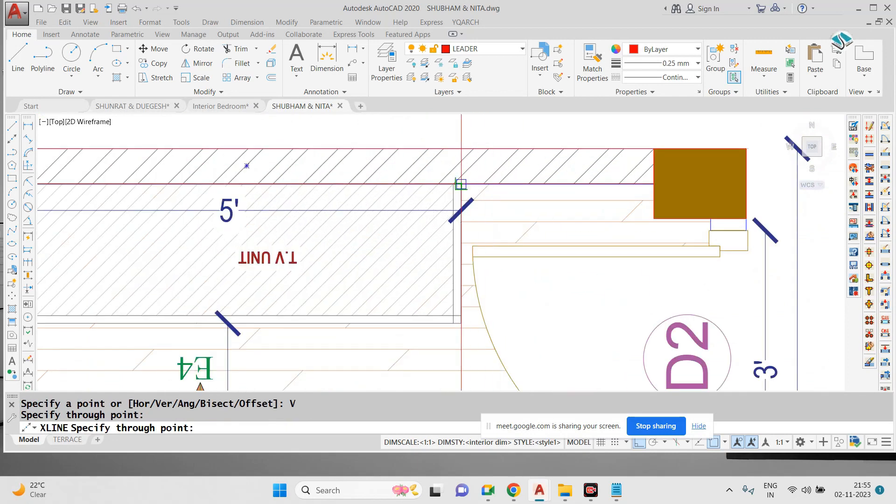
left_click(461, 185)
scroll(461, 185, "down", 6)
key("Escape")
scroll(464, 240, "up", 3)
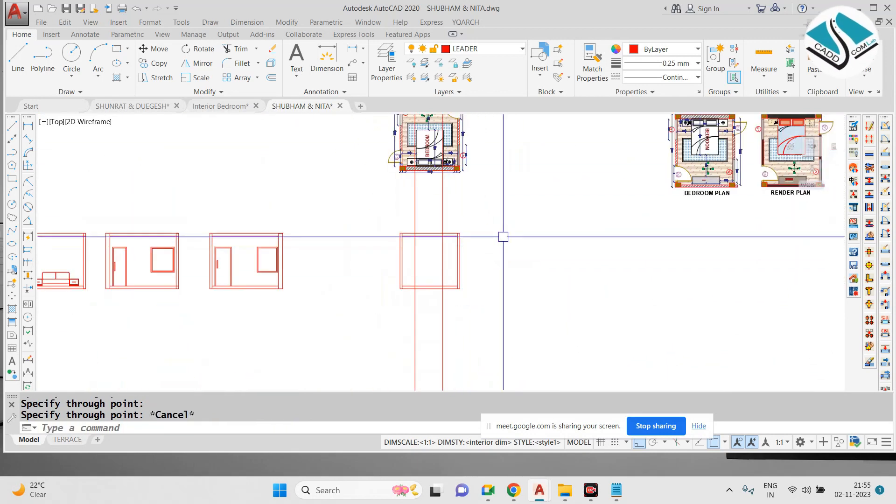
Step: Switch to the SHUNRAT & DUEGESH drawing and look through its elevation sheets for a TV unit elevation
middle_click_drag(455, 245, 418, 256)
left_click(220, 106)
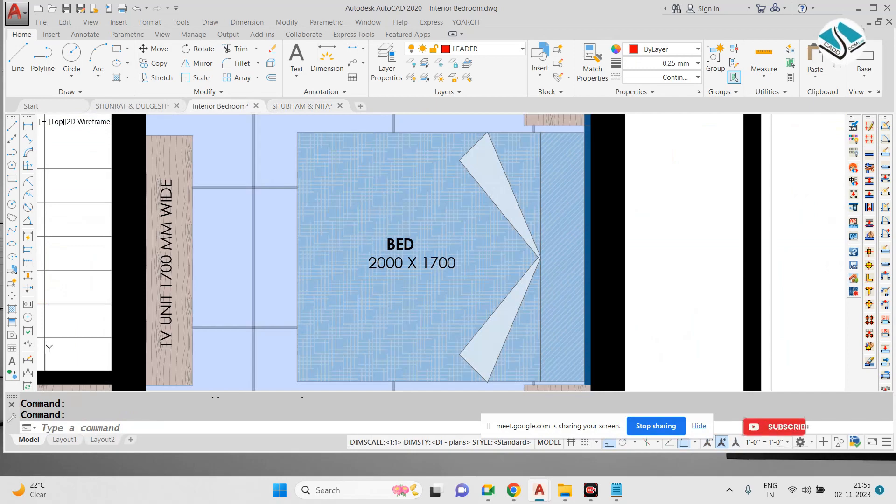
scroll(304, 179, "down", 2)
left_click(132, 106)
scroll(367, 196, "down", 6)
scroll(380, 197, "down", 2)
scroll(359, 260, "up", 6)
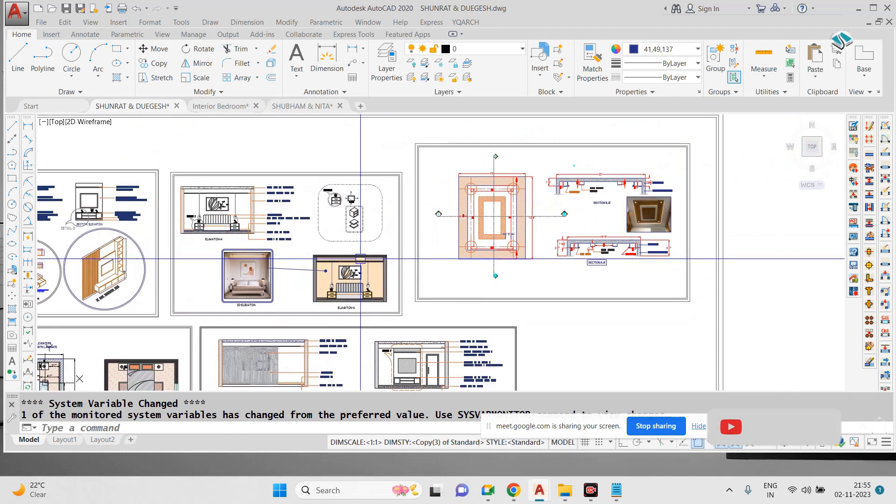
scroll(400, 281, "down", 4)
scroll(387, 302, "up", 4)
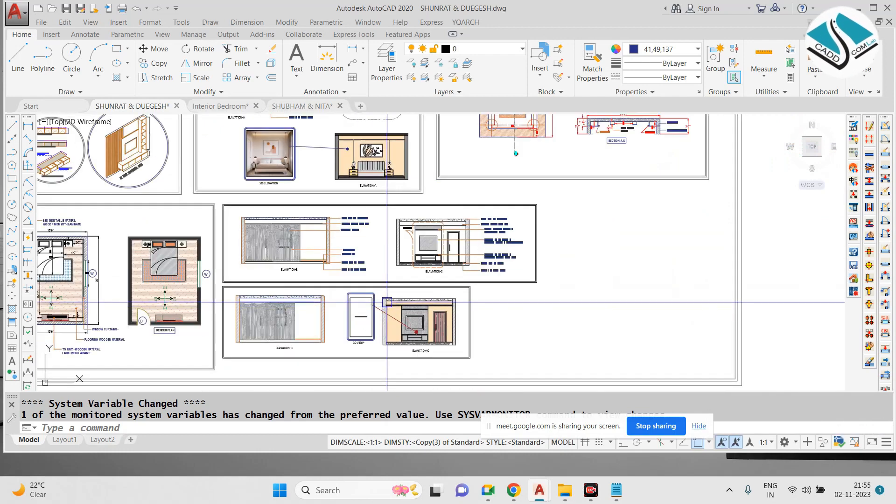
Step: Copy the TV unit with its dashed detail outline and title from ELAVATION-C to the clipboard
scroll(410, 332, "up", 2)
middle_click_drag(418, 336, 418, 278)
middle_click_drag(450, 189, 439, 270)
scroll(415, 188, "up", 4)
scroll(395, 180, "down", 2)
left_click(369, 137)
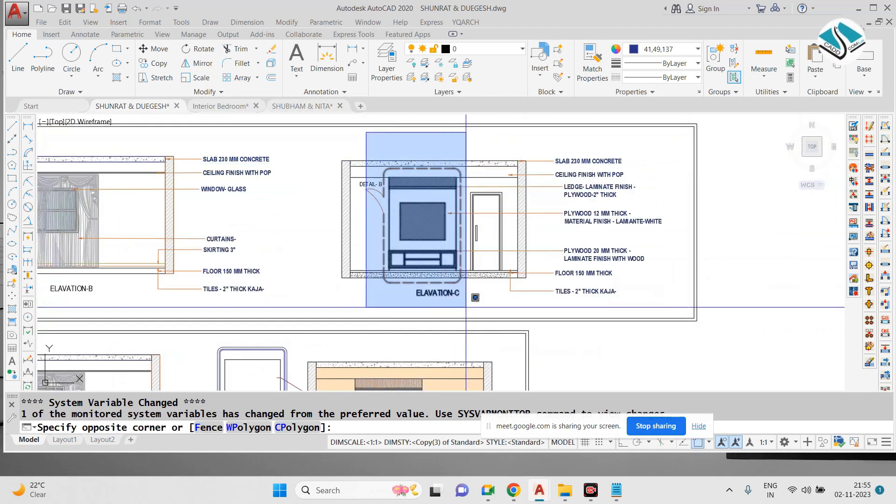
left_click(471, 296)
key("ctrl+c")
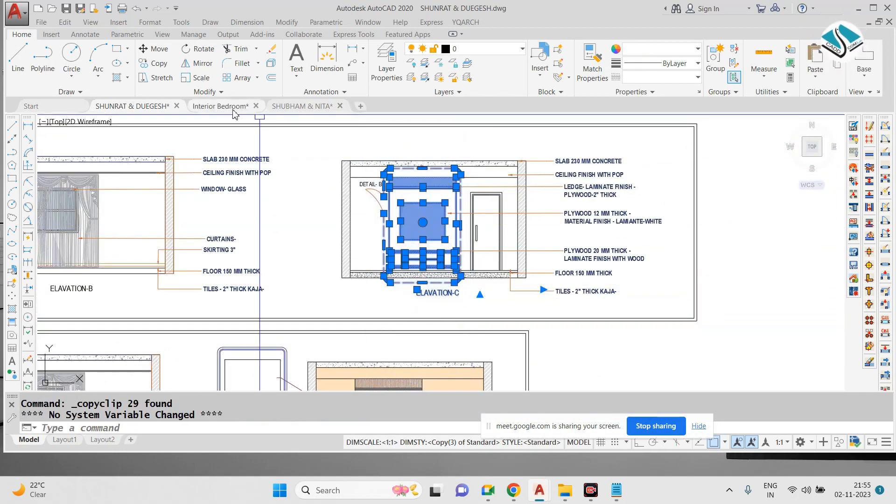
Step: Return to the SHUBHAM & NITA drawing and paste the TV unit to the right of the fourth elevation
left_click(294, 107)
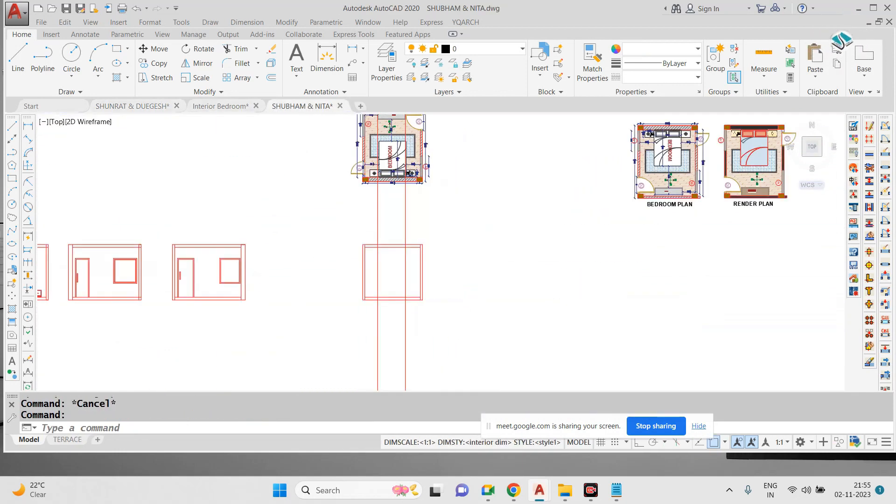
key("ctrl+v")
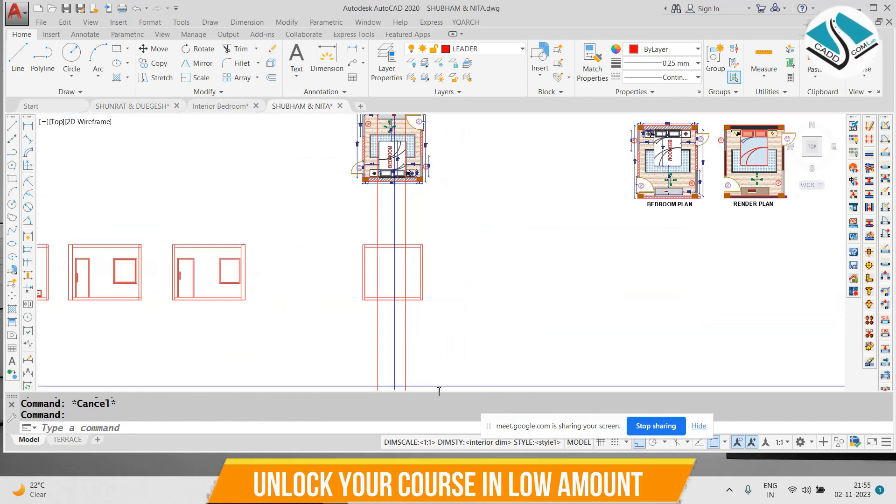
left_click(433, 301)
scroll(443, 298, "up", 6)
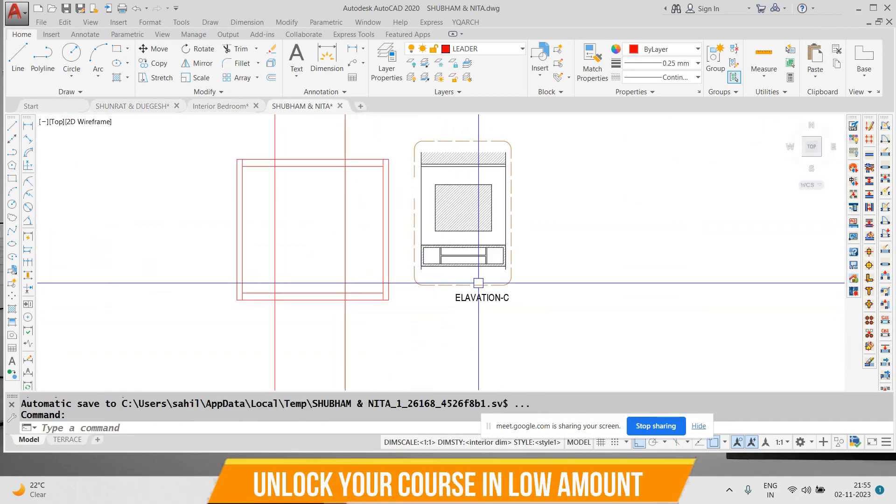
Step: Erase the dashed detail outline and the ELAVATION-C title from the pasted TV unit
key("Escape")
left_click(583, 333)
left_click(493, 282)
type("e")
key("space")
scroll(442, 221, "up", 2)
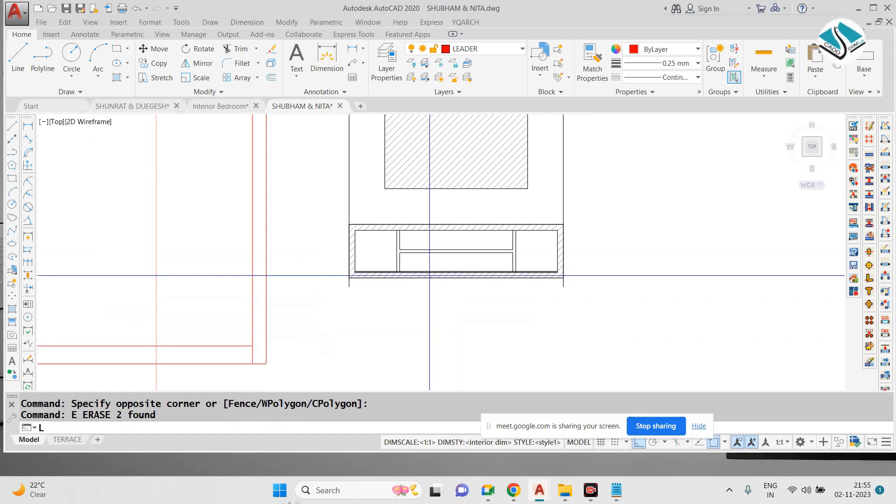
Step: Draw a horizontal line joining the lower ends of the pasted TV unit's two side lines
type("l")
key("space")
scroll(372, 284, "up", 2)
left_click(336, 287)
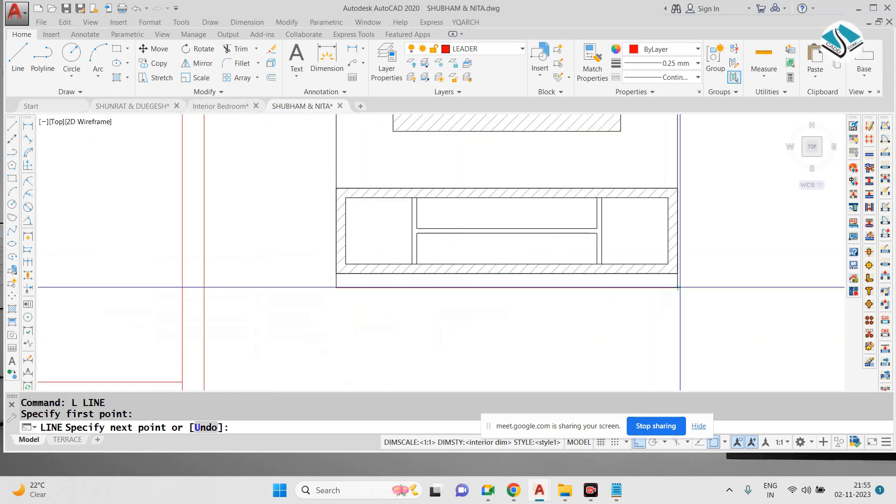
left_click(678, 287)
key("Escape")
scroll(607, 280, "down", 5)
Step: Draw a horizontal line across the top of the pasted TV unit's upper hatched panel
left_click(575, 180)
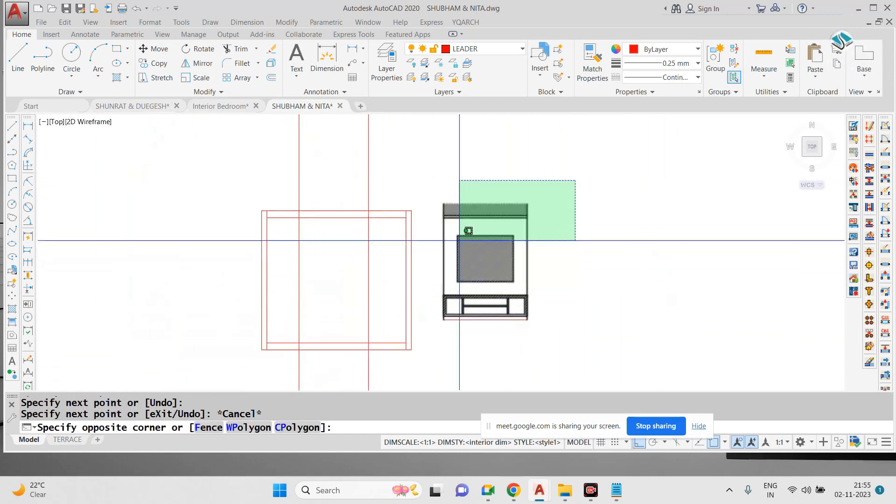
key("Escape")
type("l")
key("space")
scroll(472, 196, "up", 4)
left_click(400, 219)
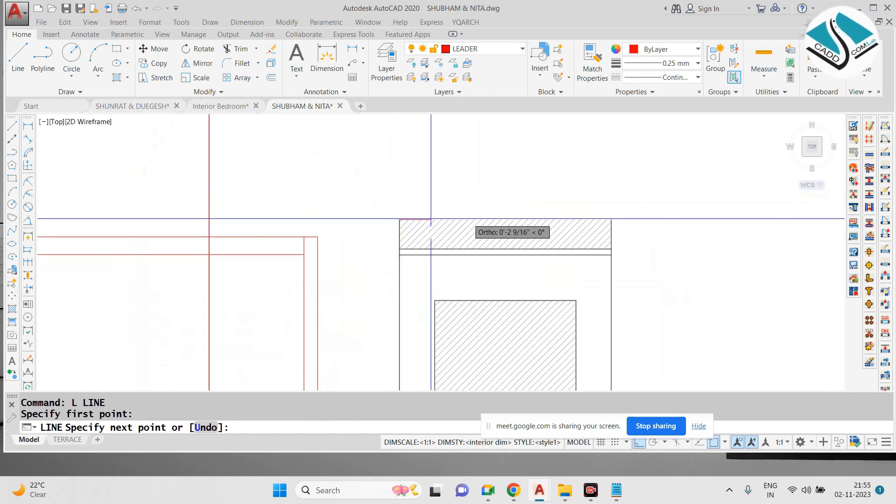
left_click(610, 220)
scroll(609, 221, "down", 5)
key("Escape")
Step: Move the TV unit into the fourth elevation, standing on the floor line and aligned with the left construction line
left_click(584, 164)
left_click(481, 280)
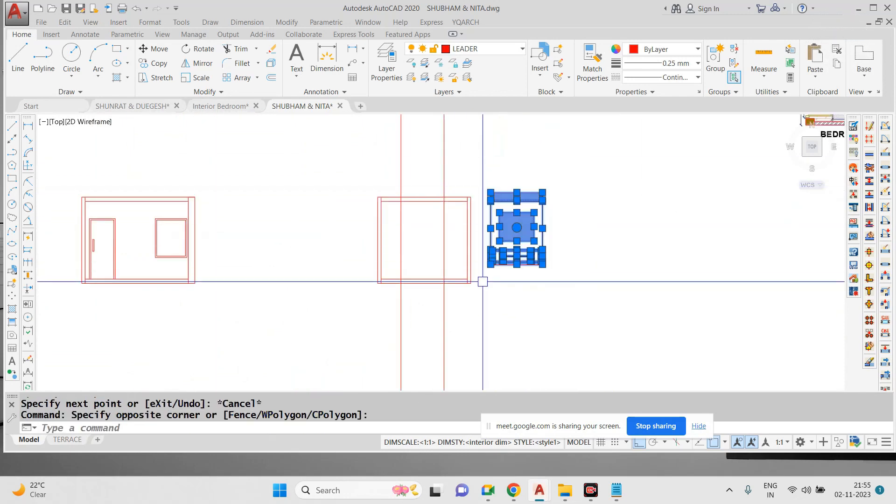
type("m")
scroll(487, 264, "up", 4)
left_click(494, 252)
scroll(367, 294, "down", 4)
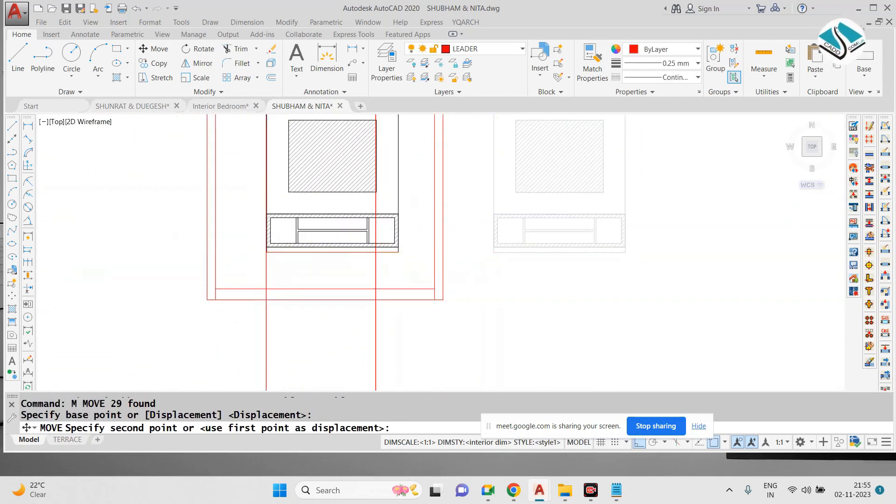
left_click(397, 294)
scroll(396, 250, "up", 3)
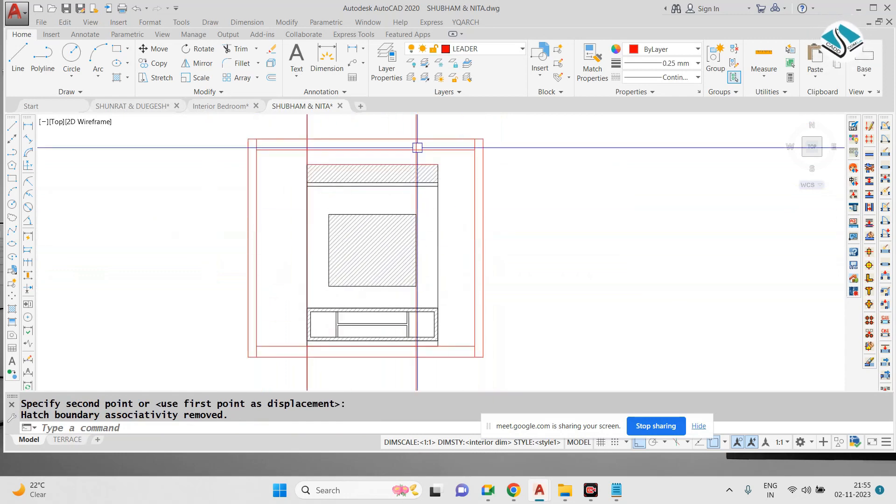
Step: Erase the two vertical construction lines running through the fourth elevation
left_click(347, 159)
type("E")
key("Return")
scroll(453, 162, "down", 2)
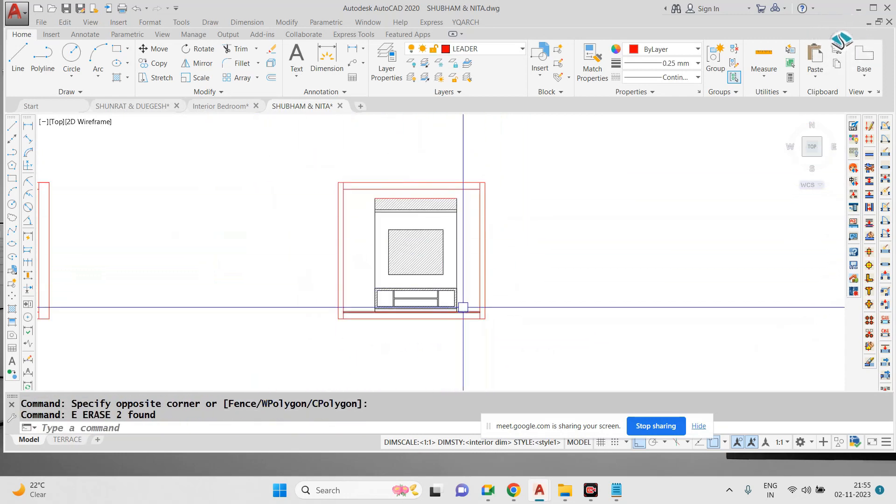
scroll(379, 219, "up", 2)
scroll(470, 240, "down", 6)
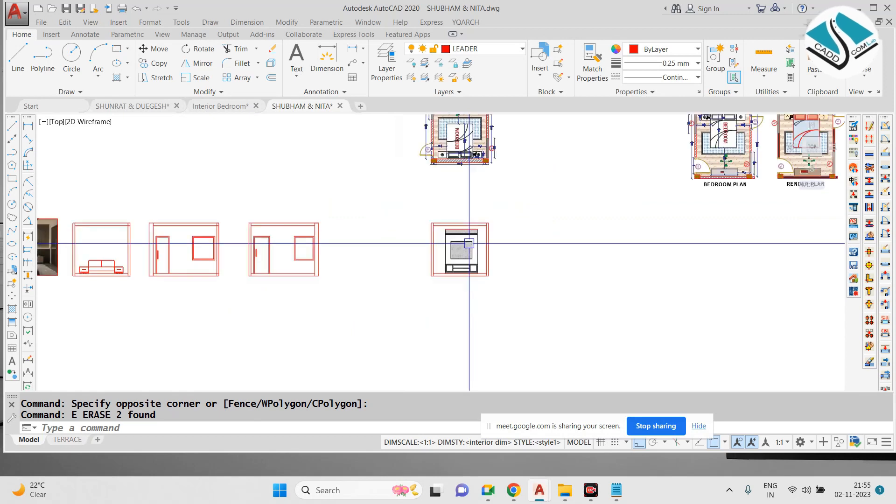
Step: Move the fourth elevation with its TV unit next to the third elevation, turning Ortho off for free placement
left_click(515, 208)
left_click(401, 293)
type("M")
key("Return")
left_click(447, 265)
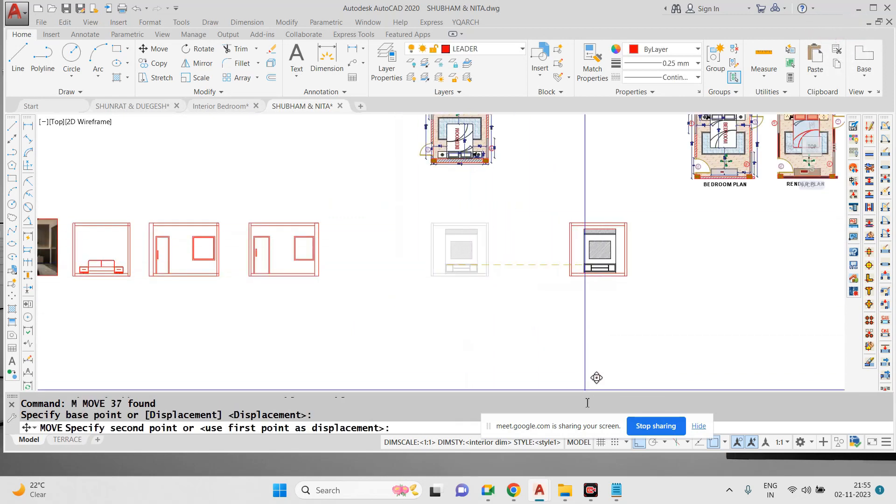
scroll(638, 379, "down", 2)
left_click(640, 443)
scroll(499, 301, "up", 5)
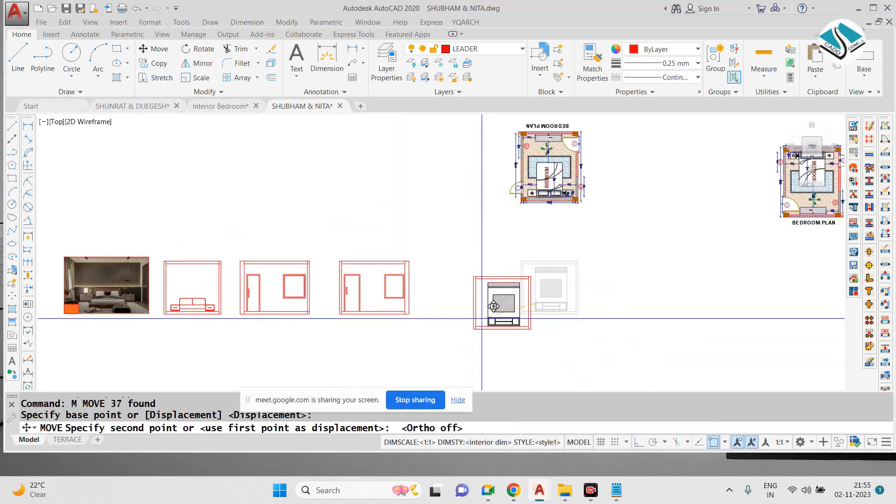
key("Escape")
Step: Copy the BEDROOM PLAN title from the original plan to below the bed wall elevation
scroll(423, 280, "down", 4)
scroll(264, 275, "up", 2)
scroll(280, 271, "down", 2)
scroll(666, 236, "up", 3)
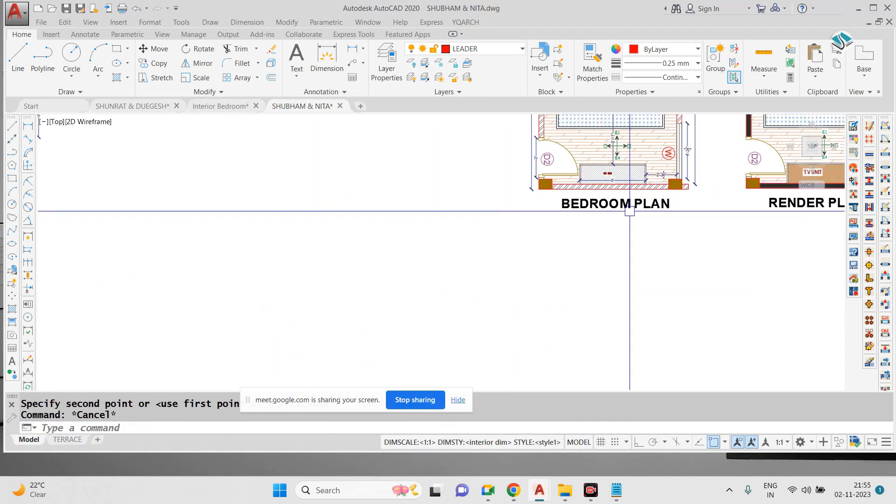
left_click(598, 210)
type("co")
key("Return")
left_click(598, 211)
scroll(598, 211, "down", 4)
scroll(261, 262, "up", 6)
left_click(240, 290)
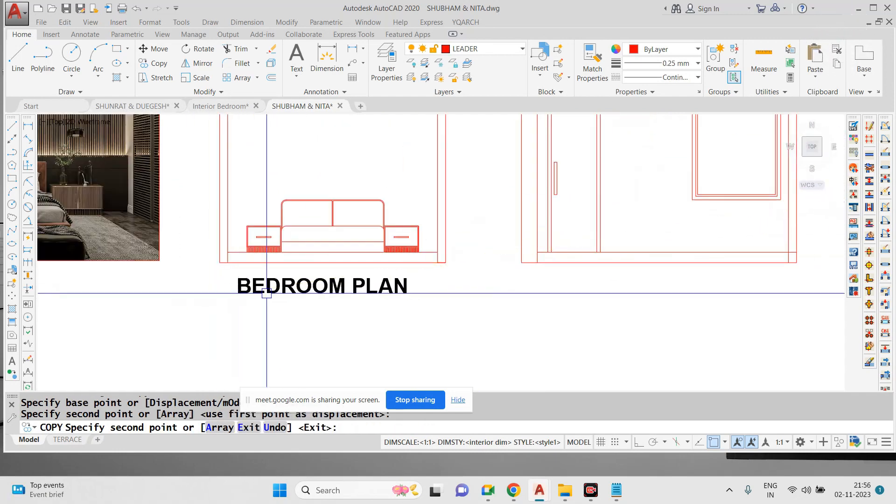
key("Return")
Step: Change the copied title's text to ELEVATION A
double_click(297, 292)
type("ELEVATION A")
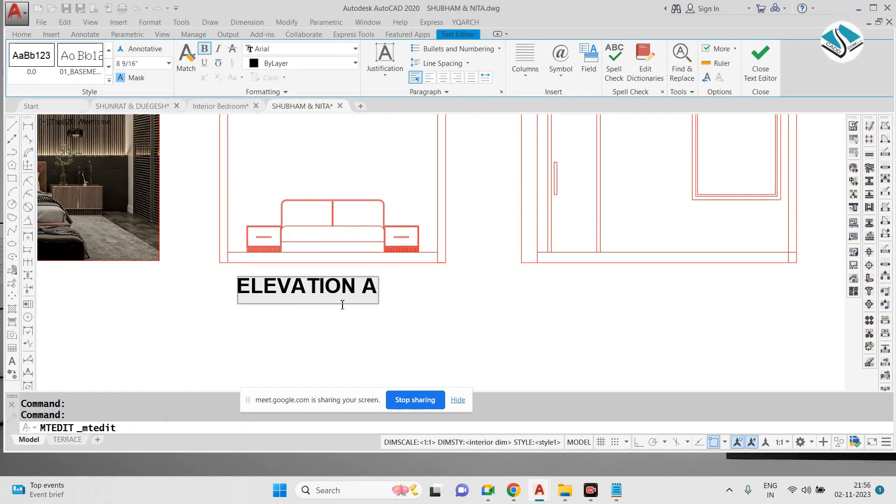
left_click(342, 305)
key("Escape")
Step: Scale down the ELEVATION A title
left_click(344, 295)
type("sc")
key("Return")
scroll(311, 290, "up", 4)
left_click(353, 291)
left_click(448, 318)
Step: Move the ELEVATION A title so it sits centred beneath the bed wall elevation
left_click(184, 299)
left_click(439, 280)
type("m")
key("Return")
left_click(346, 288)
left_click(389, 273)
Step: Copy the ELEVATION A title to below the second elevation with the door and window
left_click(439, 307)
left_click(340, 255)
type("co")
key("Return")
left_click(340, 254)
scroll(183, 234, "down", 2)
scroll(445, 228, "down", 3)
left_click(402, 270)
key("Escape")
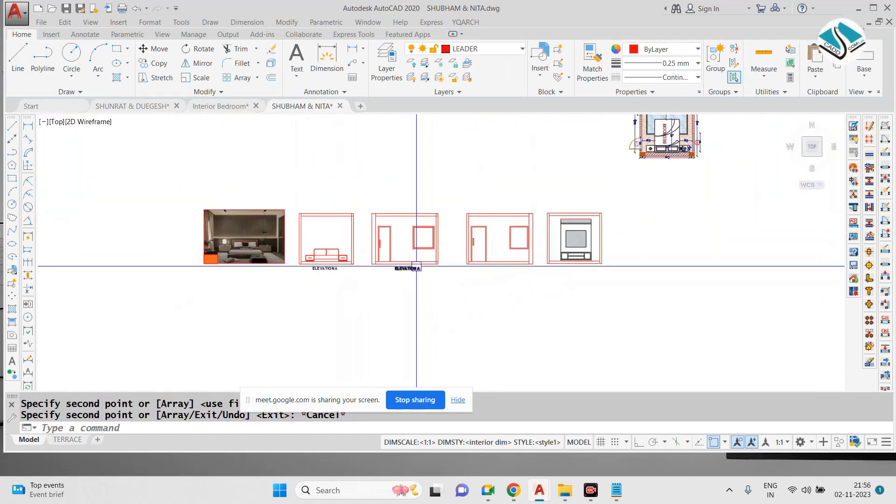
Step: Rotate the upside-down bedroom plan above the elevations by 180° with Ortho on, back to its upright orientation
scroll(667, 152, "up", 7)
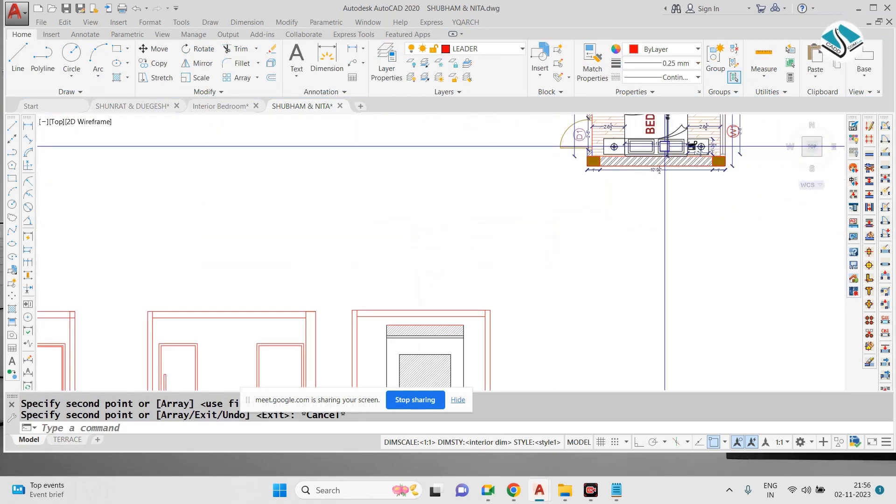
scroll(589, 213, "down", 4)
middle_click_drag(589, 213, 515, 254)
left_click(670, 140)
left_click(430, 320)
type("ro")
key("Return")
left_click(507, 286)
left_click(639, 443)
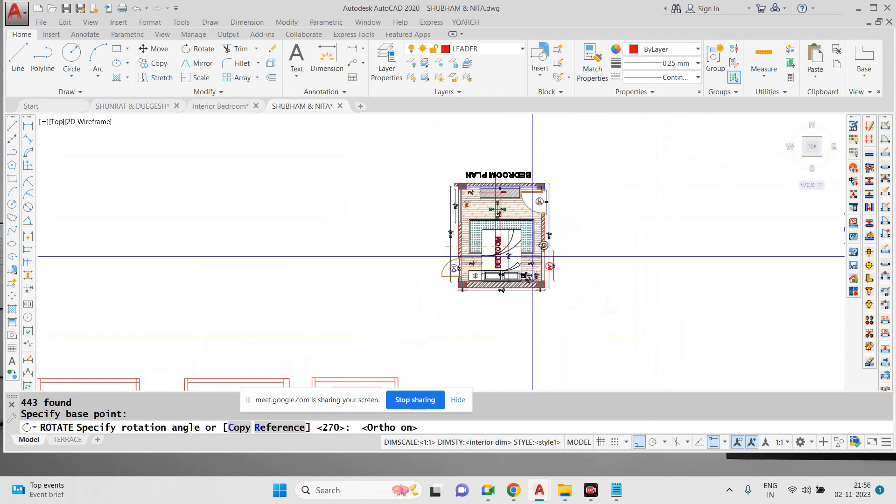
left_click(297, 196)
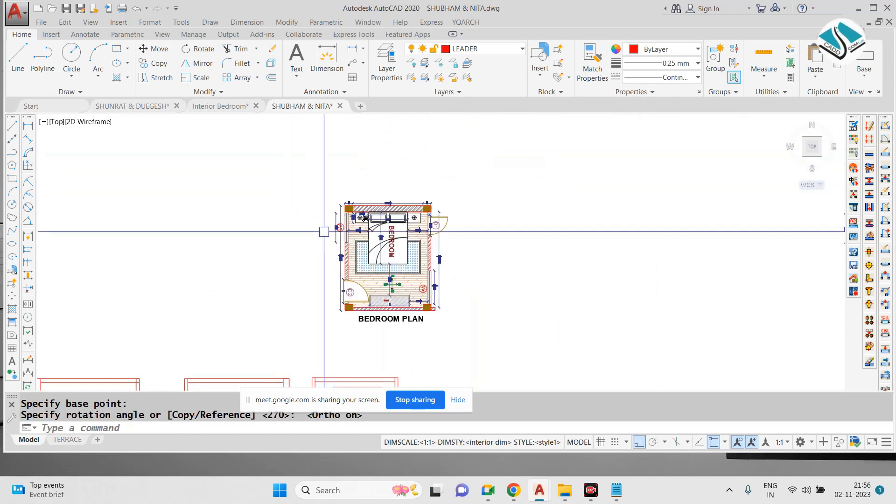
scroll(376, 242, "up", 2)
scroll(430, 241, "up", 1)
scroll(473, 194, "down", 5)
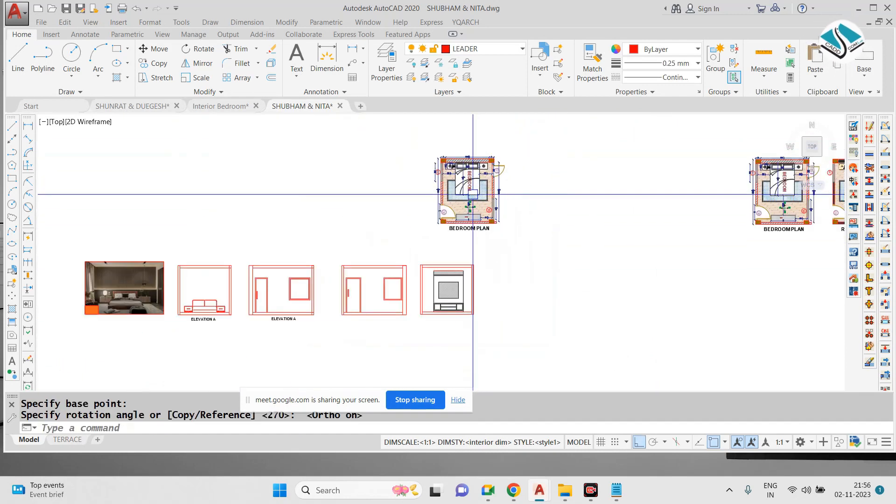
Step: Change the title beneath the second elevation to read ELEVATION B
scroll(279, 322, "up", 4)
double_click(336, 308)
scroll(359, 302, "up", 1)
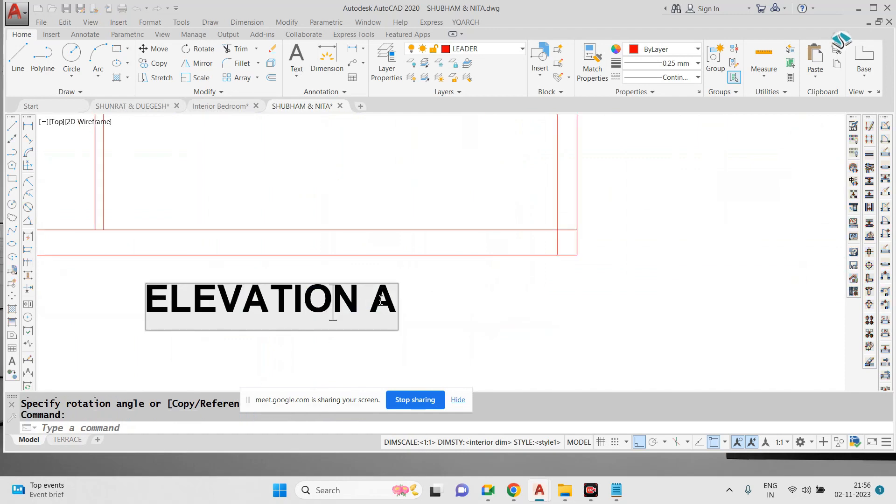
left_click_drag(369, 305, 412, 309)
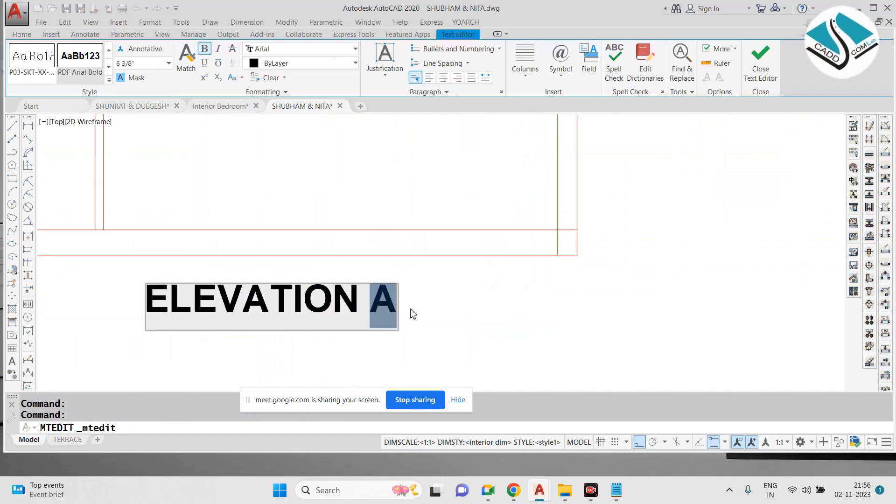
type("B")
left_click(411, 309)
Step: Copy the ELEVATION B title horizontally about 20' with Ortho on, to below the third elevation with the door and window
scroll(327, 273, "down", 3)
scroll(315, 282, "up", 2)
left_click(322, 285)
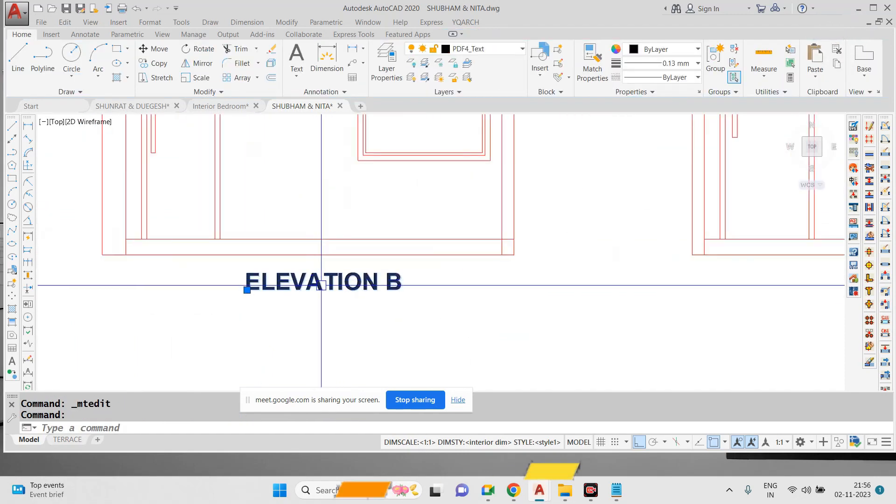
type("co")
key("space")
left_click(335, 291)
scroll(334, 291, "down", 1)
middle_click_drag(597, 280, 299, 305)
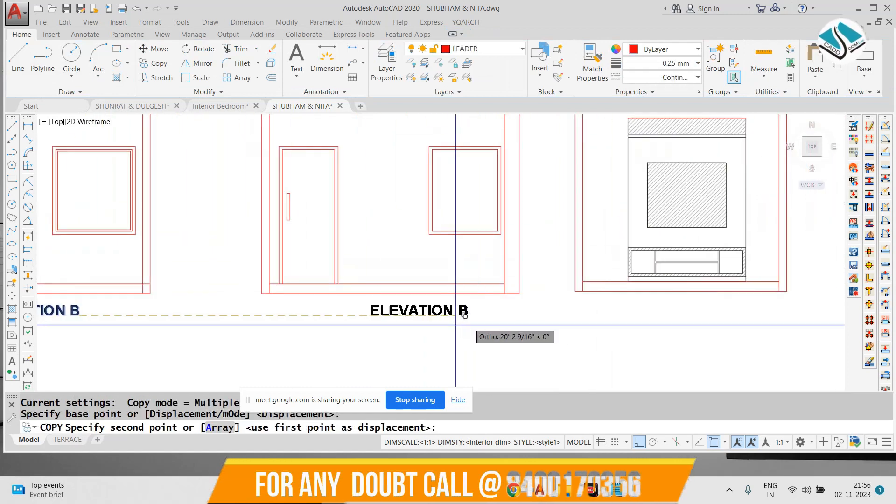
left_click(465, 316)
key("Escape")
Step: Change the copied title beneath the third elevation to read ELEVATION C
scroll(340, 327, "up", 4)
double_click(429, 327)
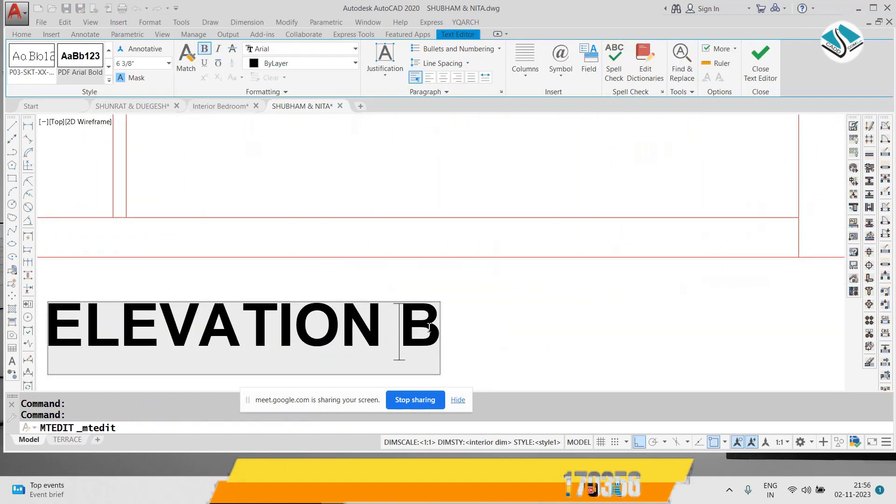
key("Delete")
type("C")
left_click(546, 324)
Step: Copy the ELEVATION C title horizontally to below the fourth elevation with the TV unit
scroll(435, 257, "down", 2)
left_click(428, 276)
left_click(368, 333)
type("c")
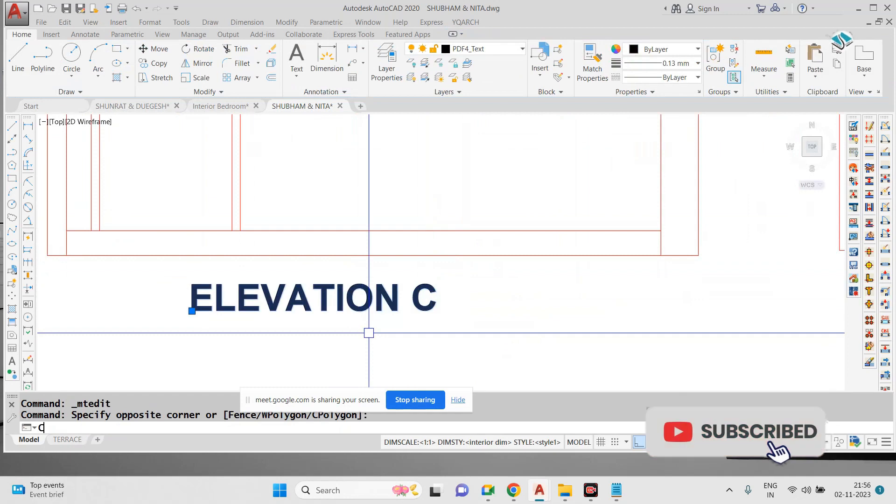
type("o")
key("space")
left_click(368, 333)
scroll(369, 333, "down", 2)
middle_click_drag(635, 296, 308, 289)
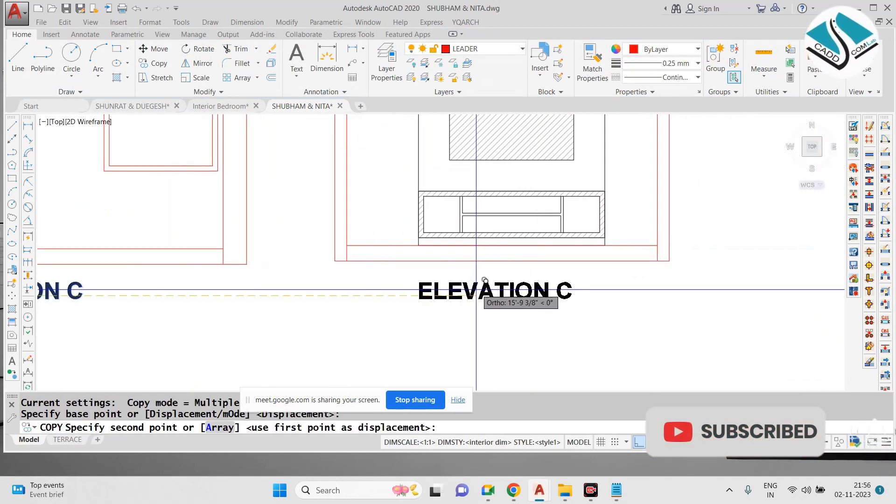